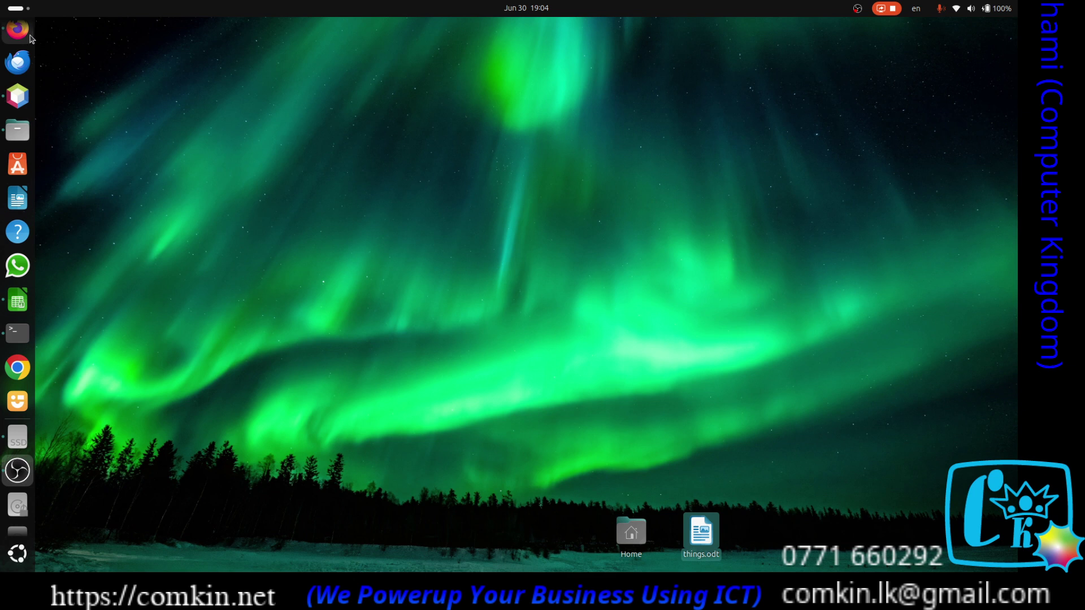
{"action": "scroll", "coordinate": [17, 254], "scroll_direction": "down", "scroll_amount": 3}
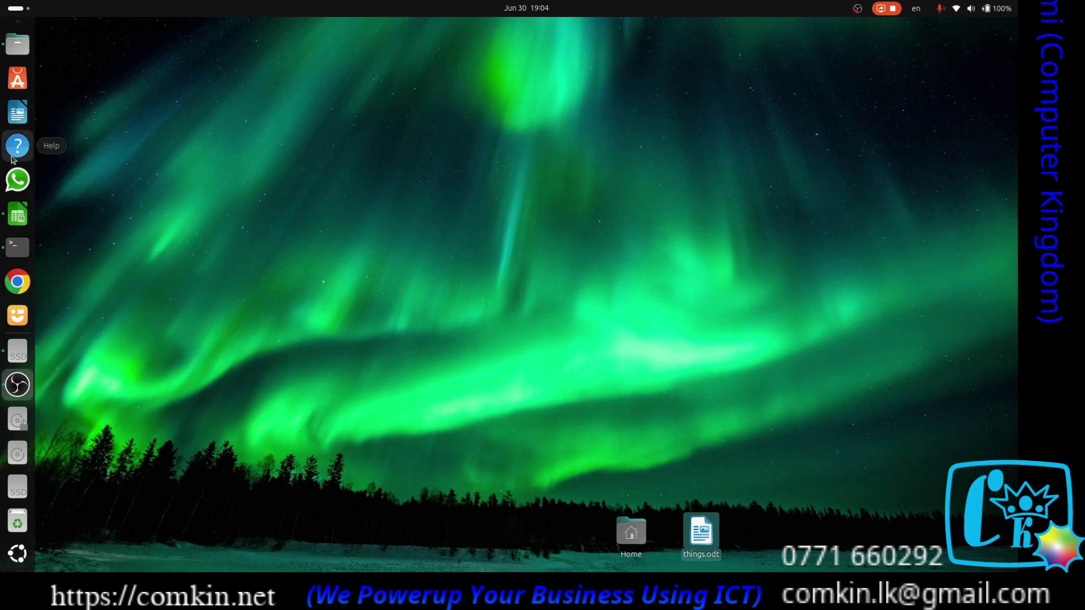
{"action": "scroll", "coordinate": [17, 164], "scroll_direction": "up", "scroll_amount": 3}
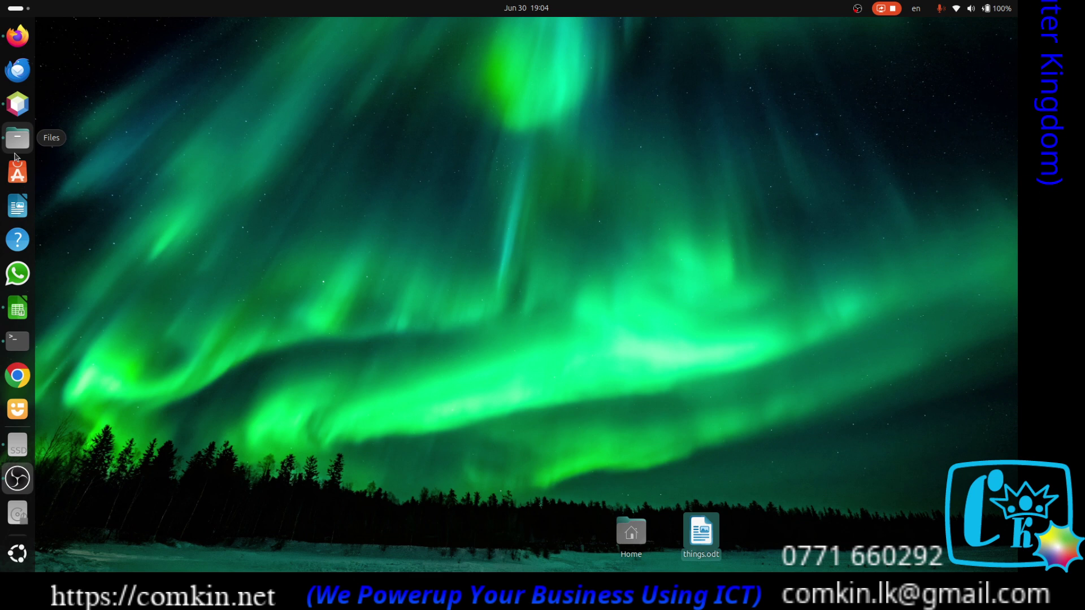
{"action": "scroll", "coordinate": [16, 157], "scroll_direction": "down", "scroll_amount": 3}
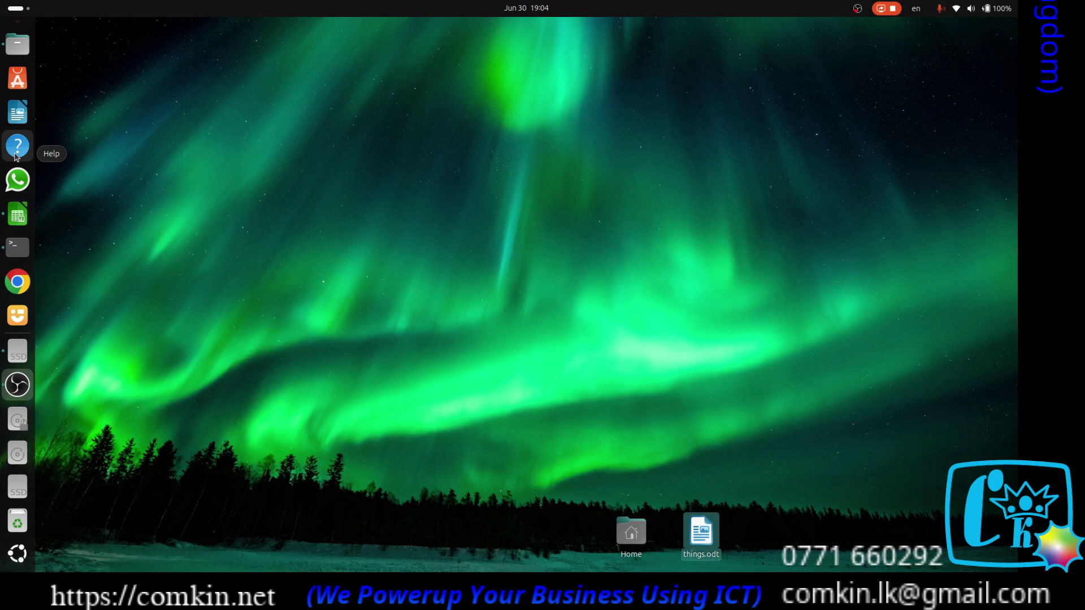
{"action": "scroll", "coordinate": [17, 157], "scroll_direction": "up", "scroll_amount": 3}
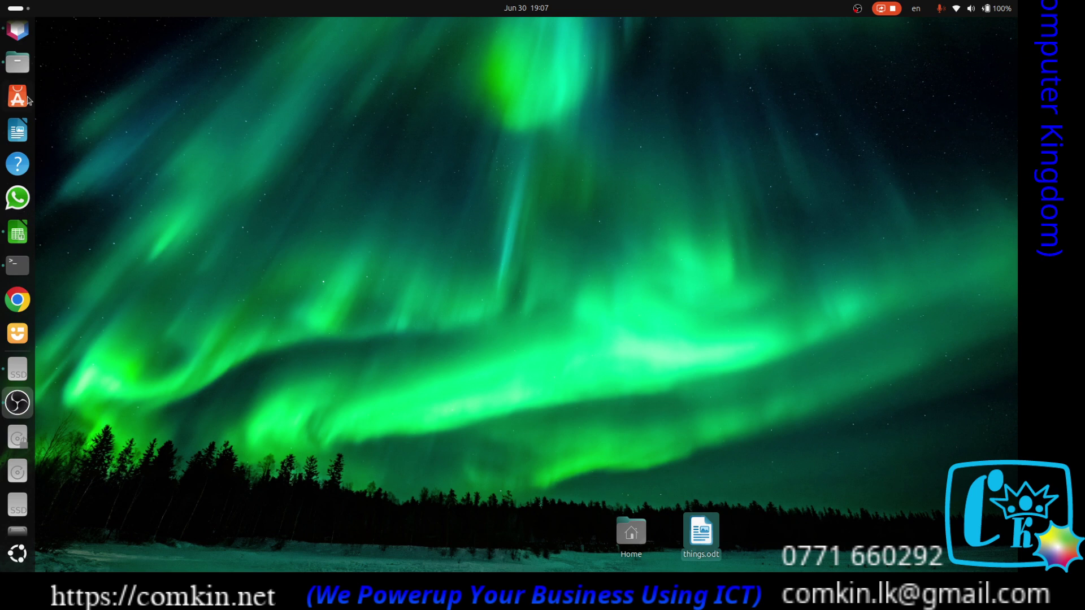
{"action": "scroll", "coordinate": [17, 101], "scroll_direction": "up", "scroll_amount": 3}
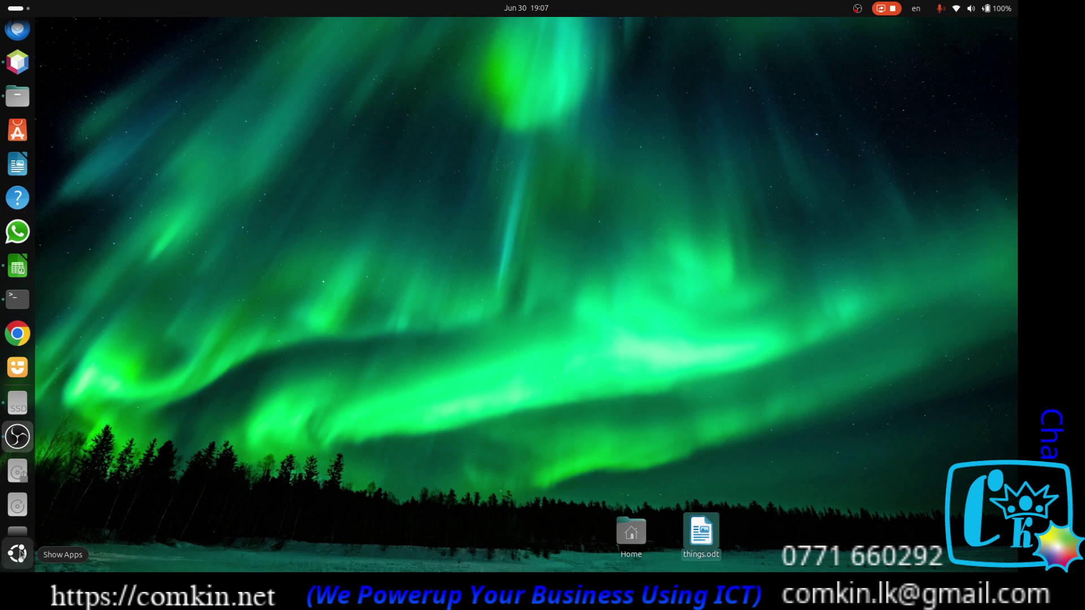
Show all installed applications and browse through the pages of the application overview.
{"action": "left_click", "coordinate": [17, 553]}
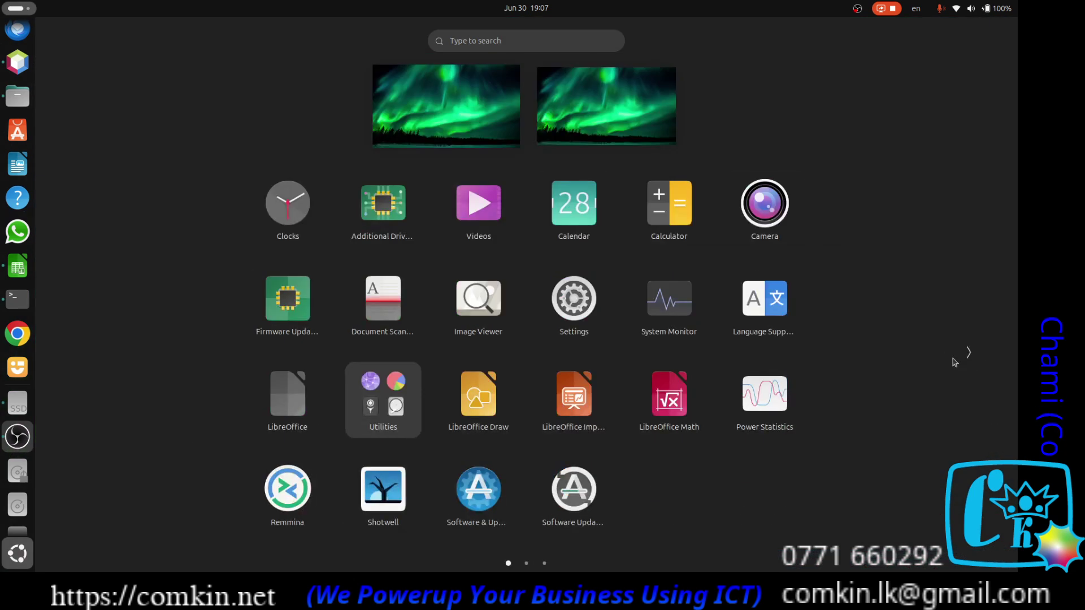
{"action": "left_click", "coordinate": [968, 354]}
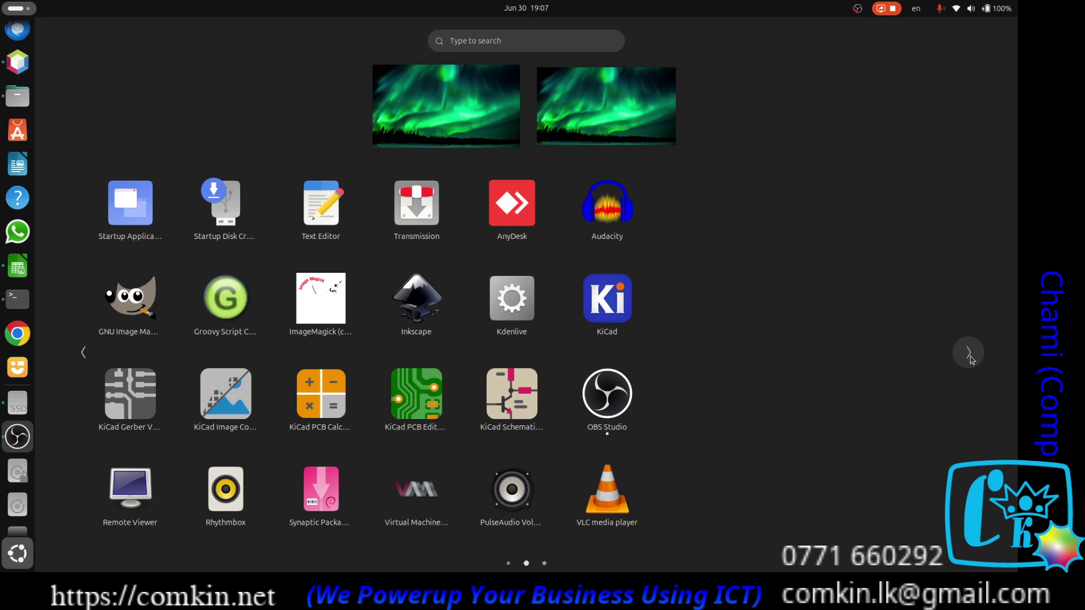
{"action": "left_click", "coordinate": [969, 355]}
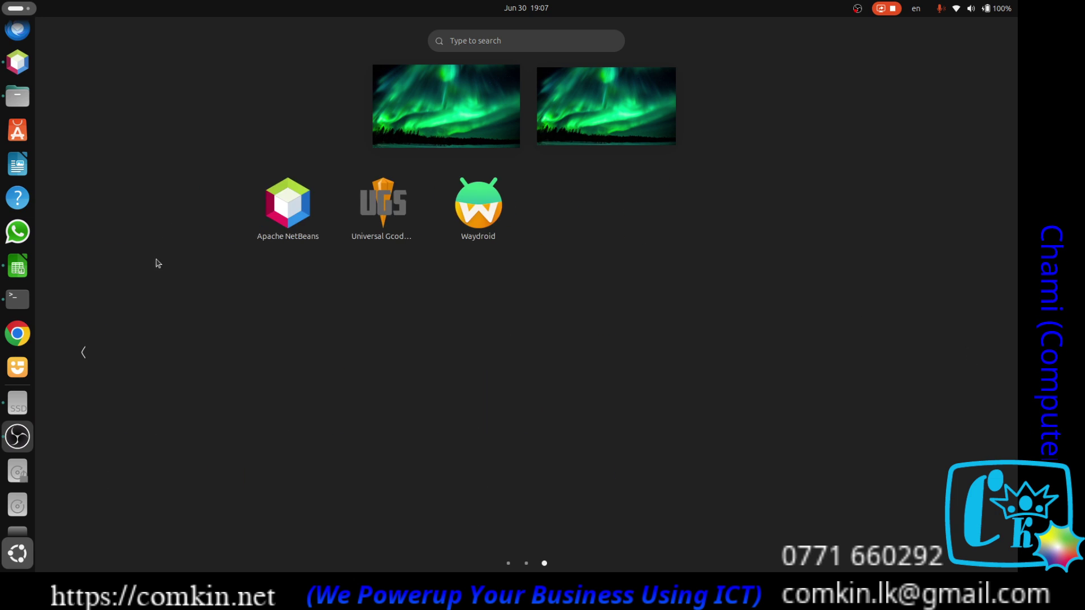
{"action": "left_click", "coordinate": [83, 352]}
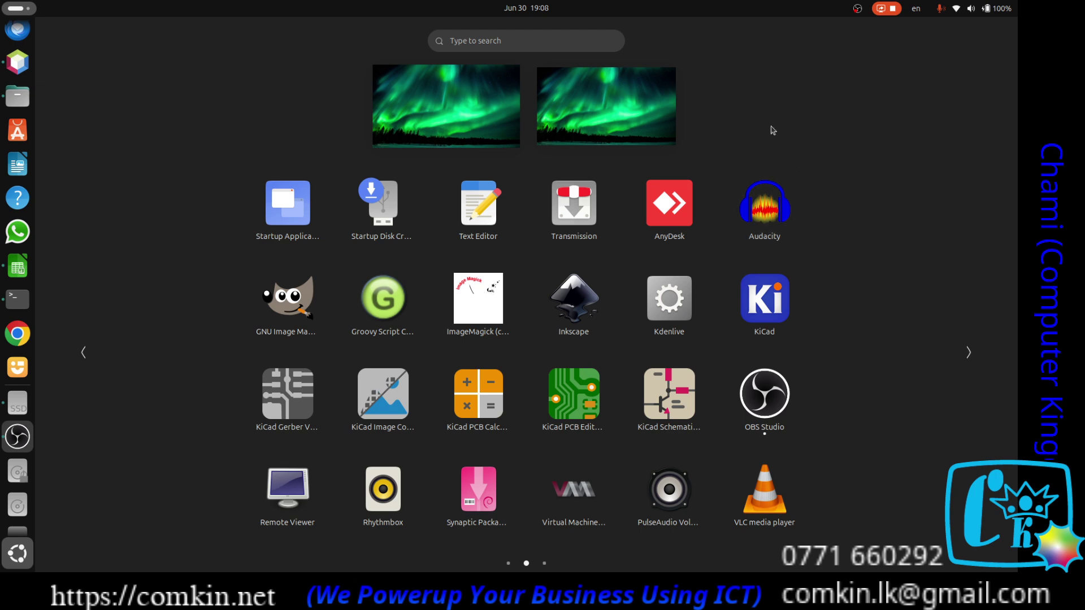
Launch Audacity, dismiss its welcome dialog and close the program again.
{"action": "left_click", "coordinate": [762, 213]}
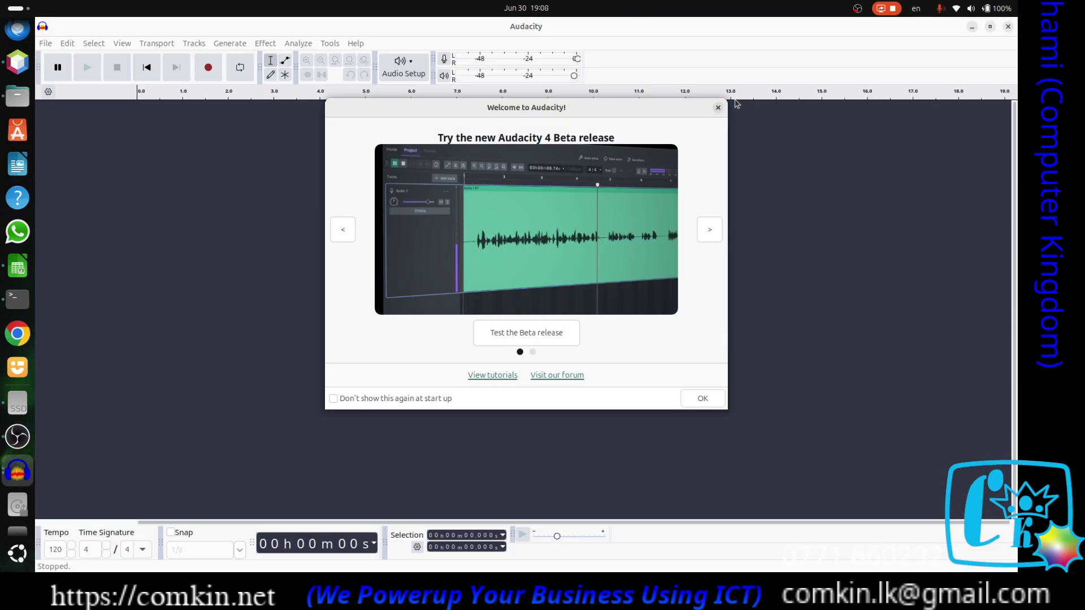
{"action": "left_click", "coordinate": [719, 109]}
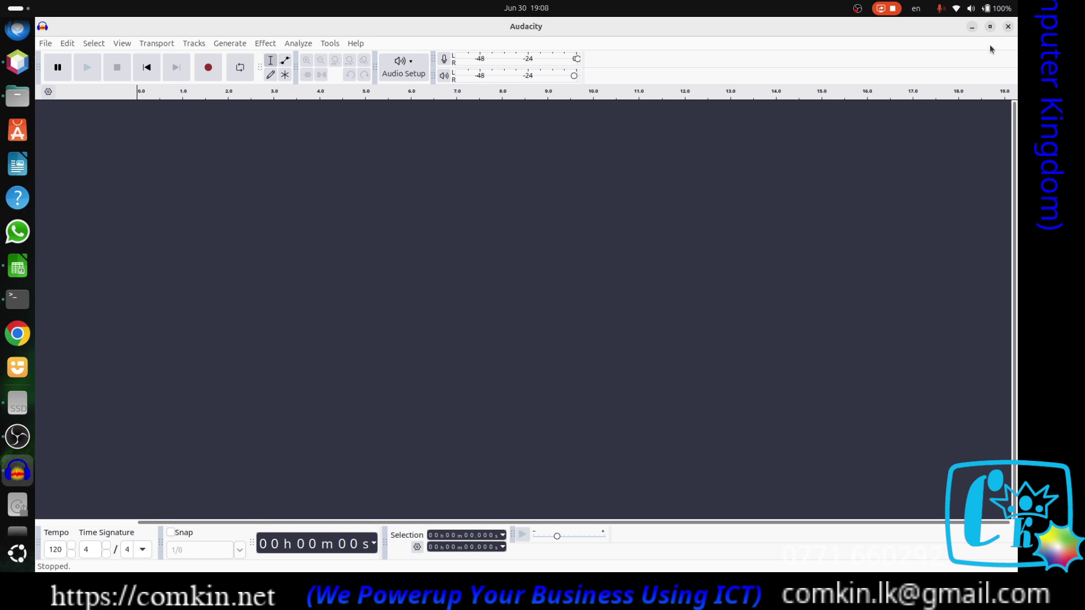
{"action": "left_click", "coordinate": [1009, 27]}
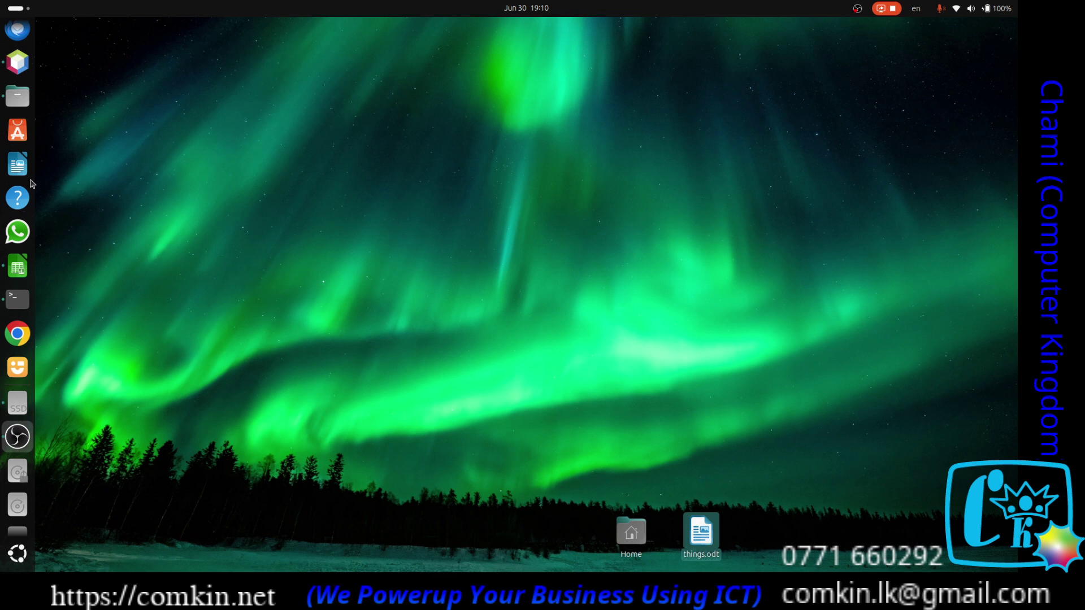
Switch to the terminal, clear its old output and maximize its window.
{"action": "left_click", "coordinate": [16, 299]}
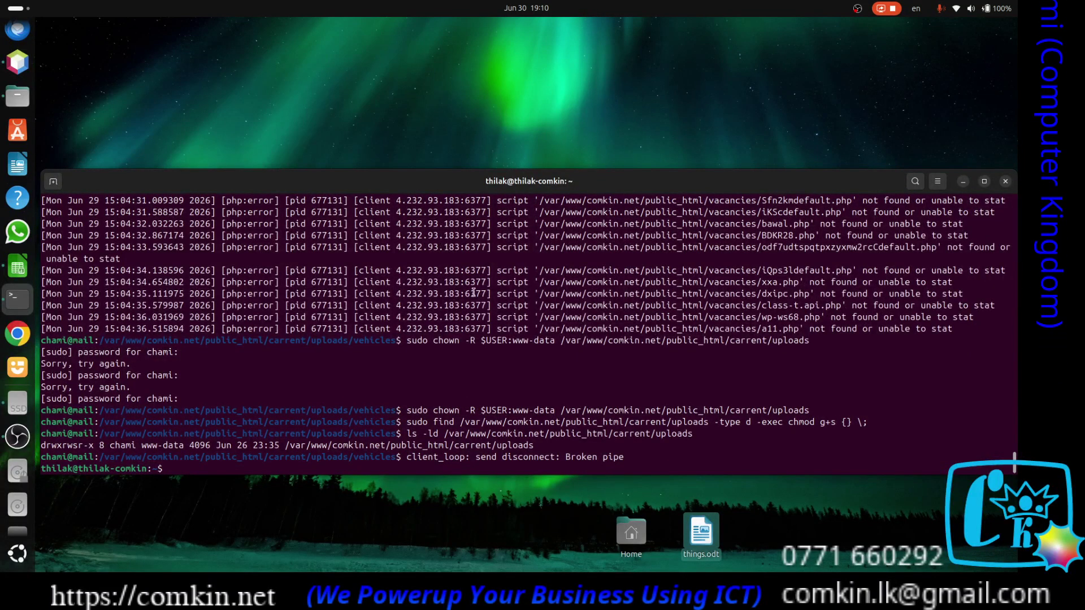
{"action": "scroll", "coordinate": [458, 305], "scroll_direction": "up", "scroll_amount": 2}
{"action": "scroll", "coordinate": [437, 346], "scroll_direction": "down", "scroll_amount": 2}
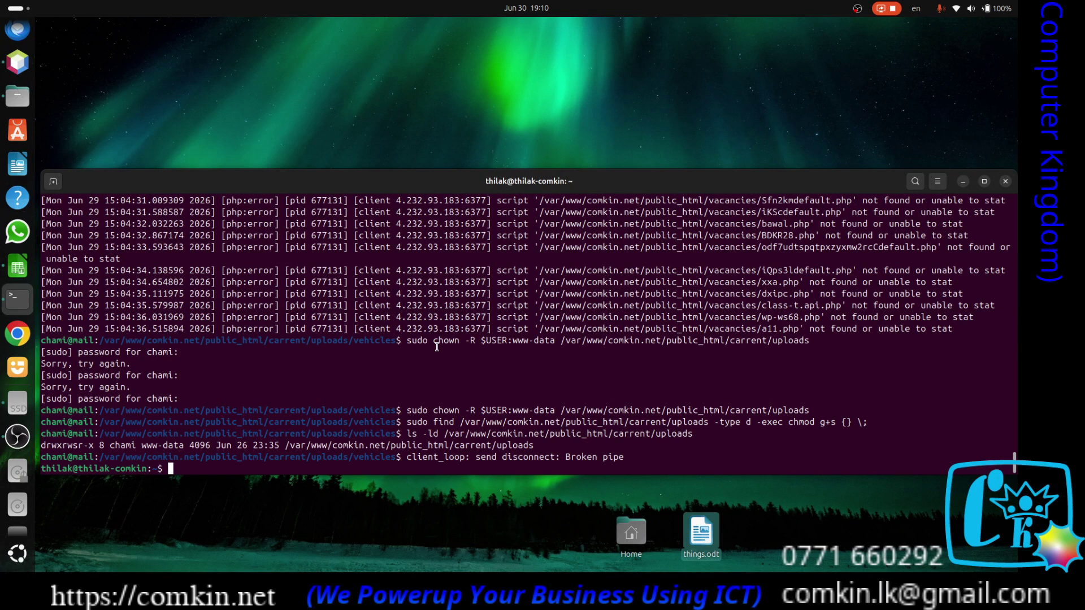
{"action": "key", "text": "Return"}
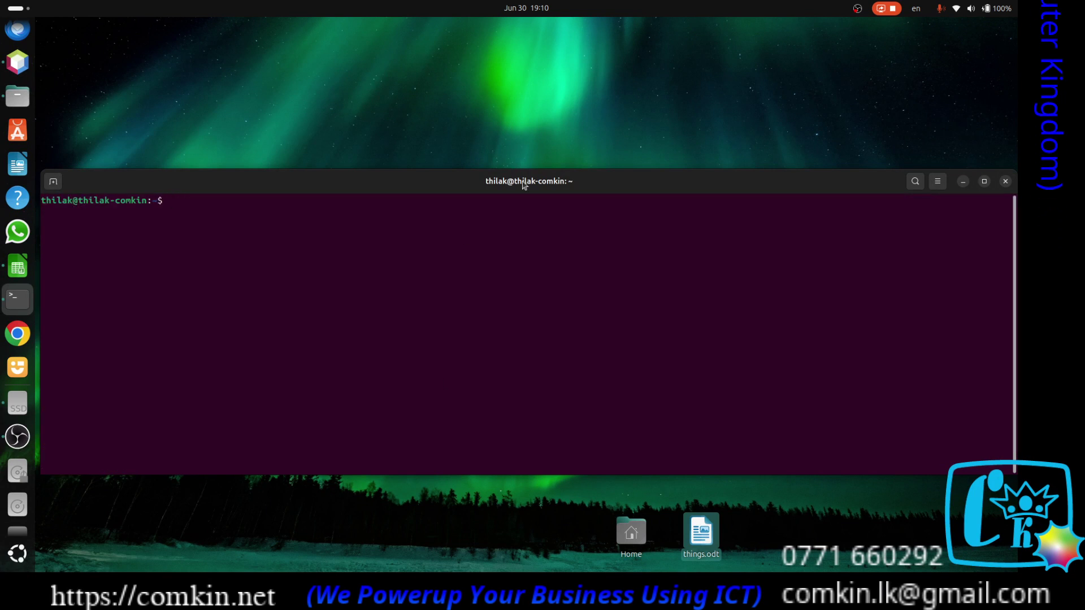
{"action": "left_click_drag", "start_coordinate": [529, 185], "coordinate": [531, 162]}
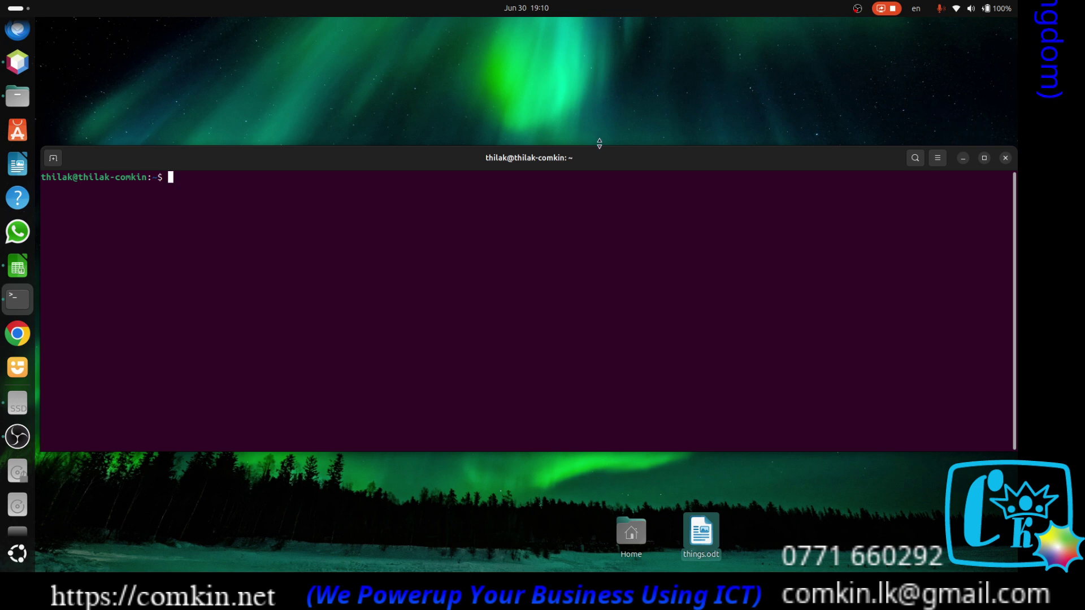
{"action": "mouse_move", "coordinate": [600, 144]}
{"action": "left_mouse_down"}
{"action": "mouse_move", "coordinate": [599, 69]}
{"action": "mouse_move", "coordinate": [600, 144]}
{"action": "left_mouse_up"}
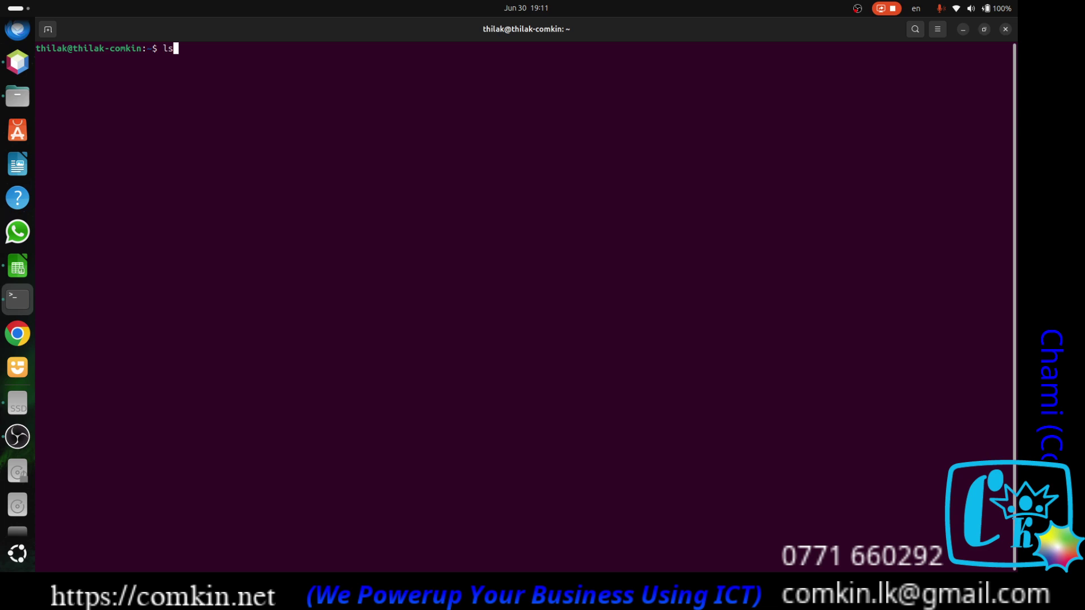
List the home directory's contents with ls and change to the root directory /.
{"action": "key", "text": "Return"}
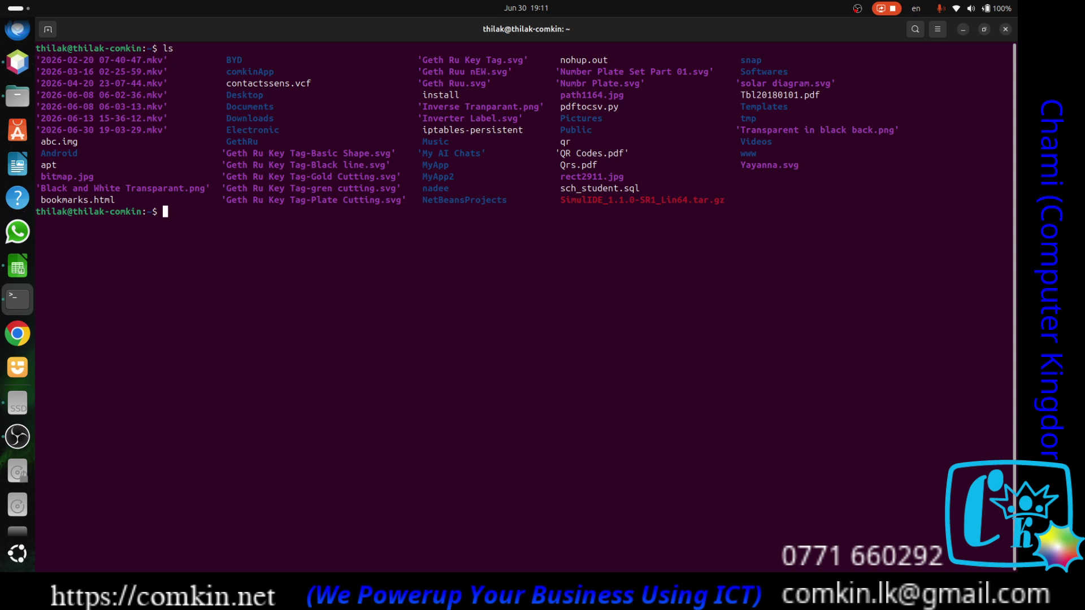
{"action": "type", "text": "cd "}
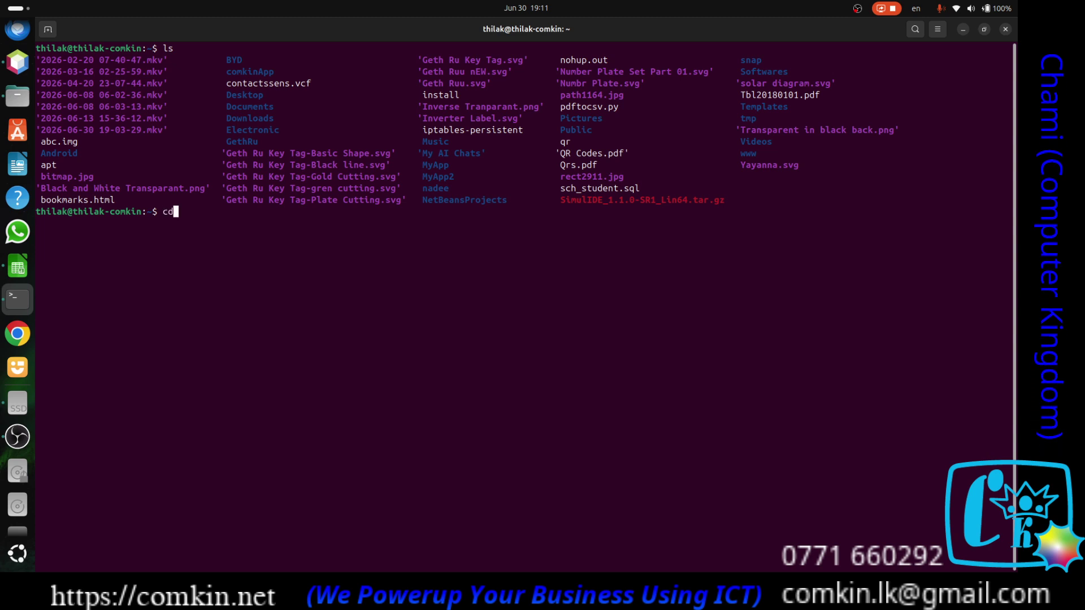
{"action": "type", "text": "/"}
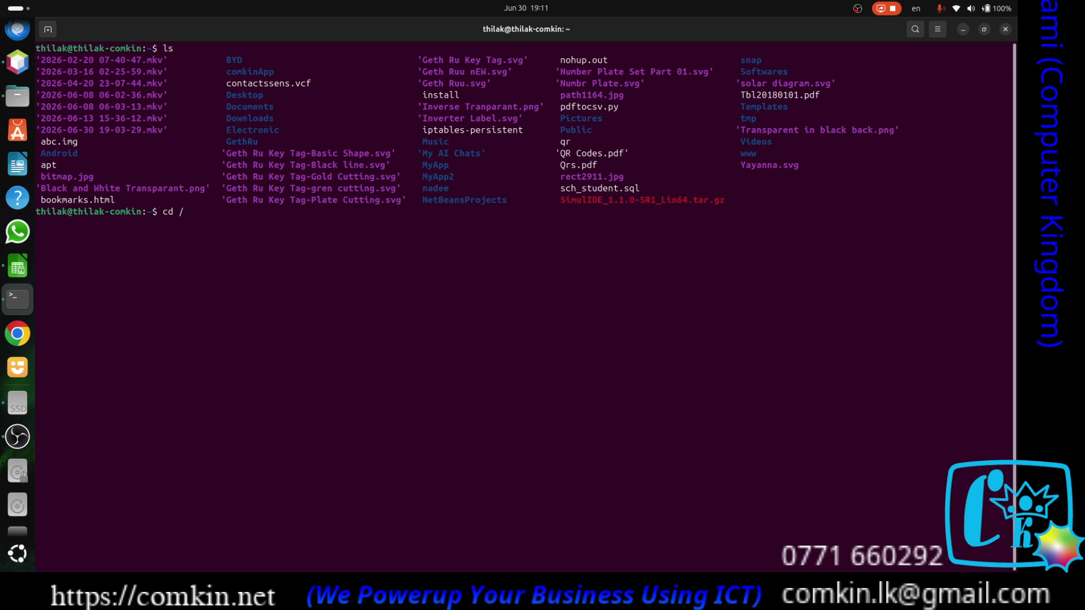
{"action": "key", "text": "Return"}
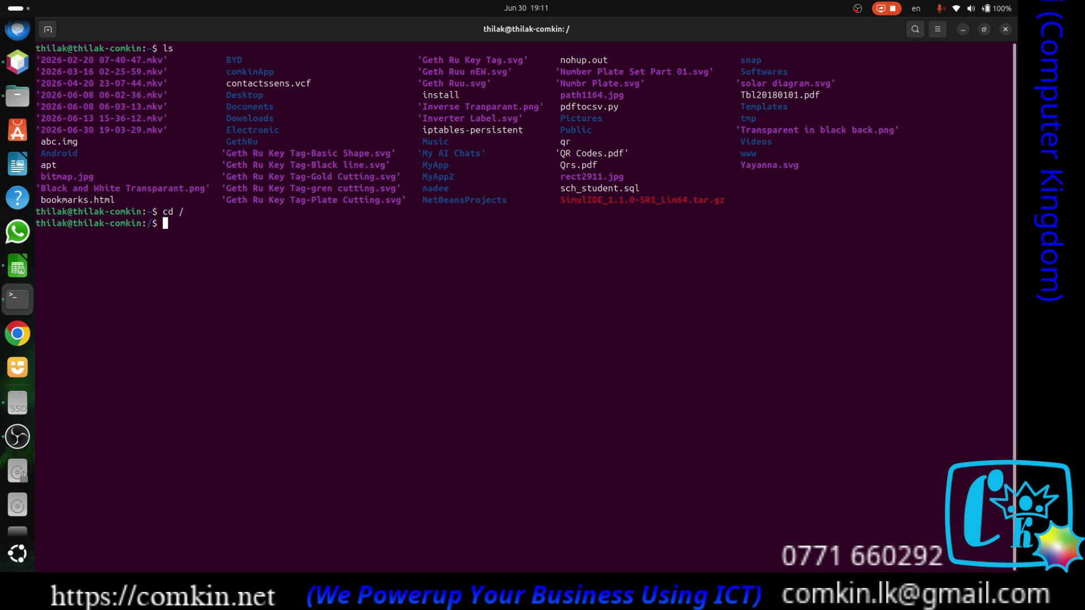
List the root directory's contents with ls and change to the var/www/ directory.
{"action": "type", "text": "ls"}
{"action": "key", "text": "Return"}
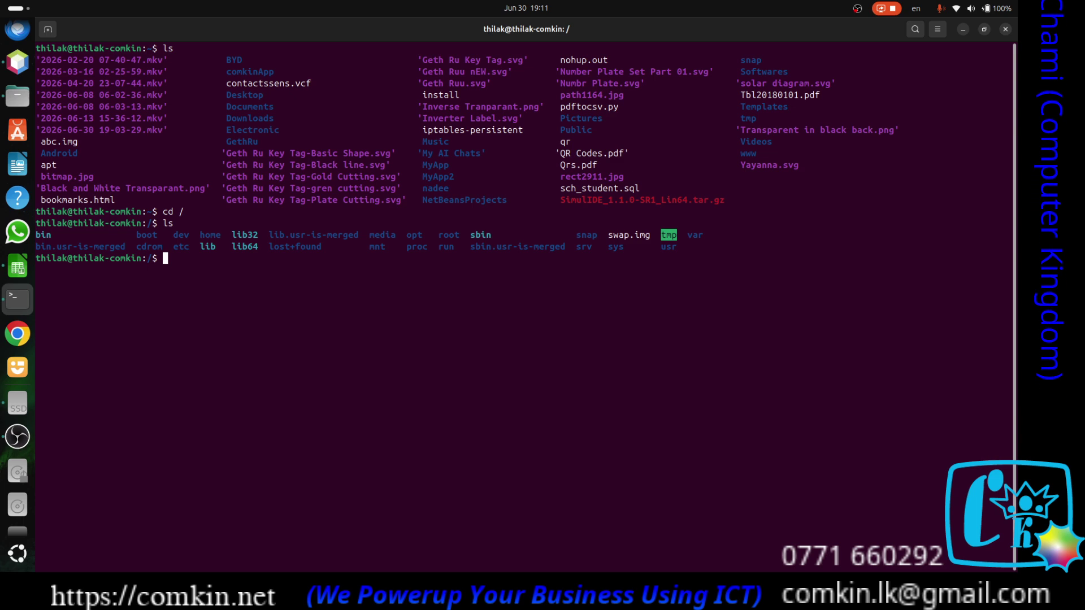
{"action": "type", "text": "cd v"}
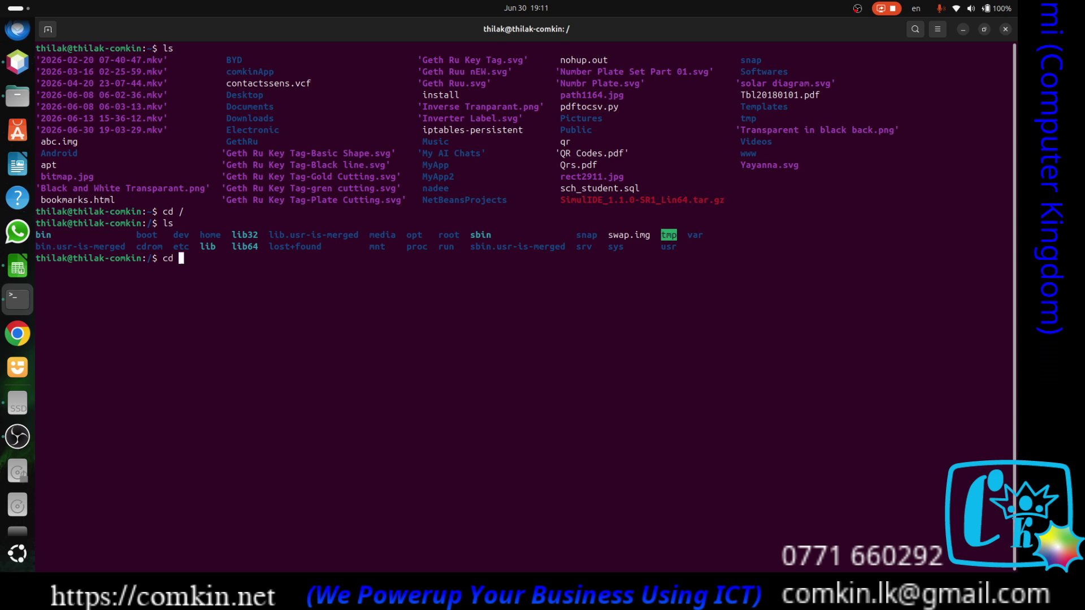
{"action": "type", "text": "ar/"}
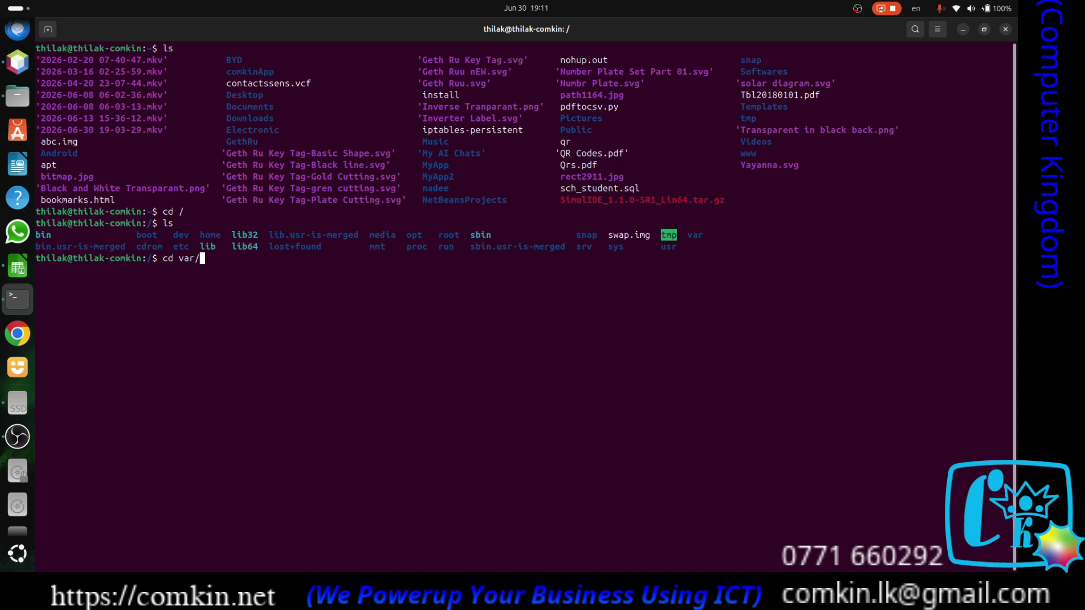
{"action": "type", "text": "www/"}
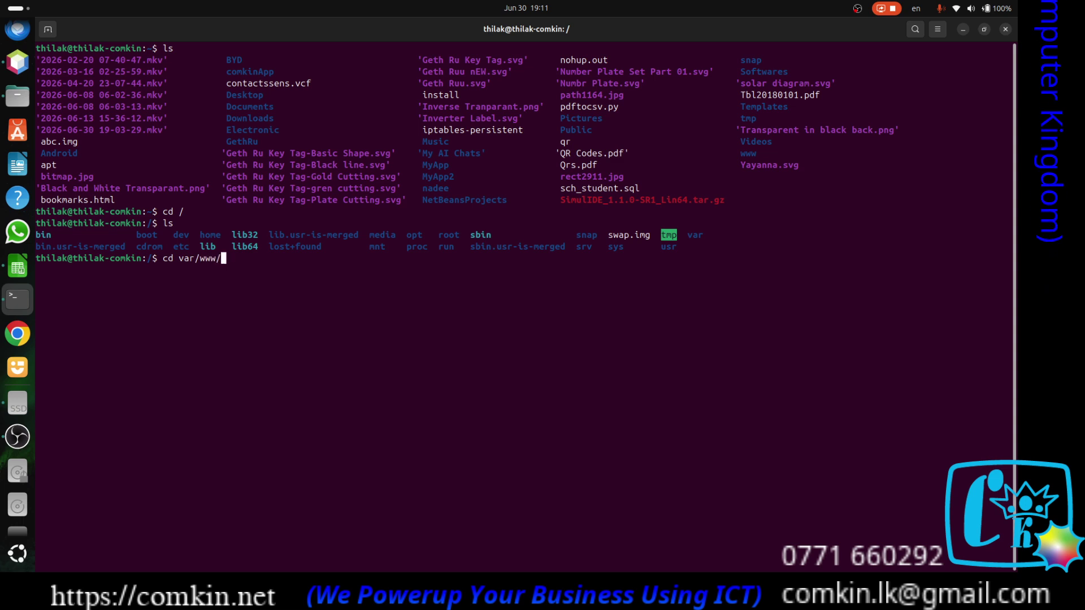
{"action": "key", "text": "Return"}
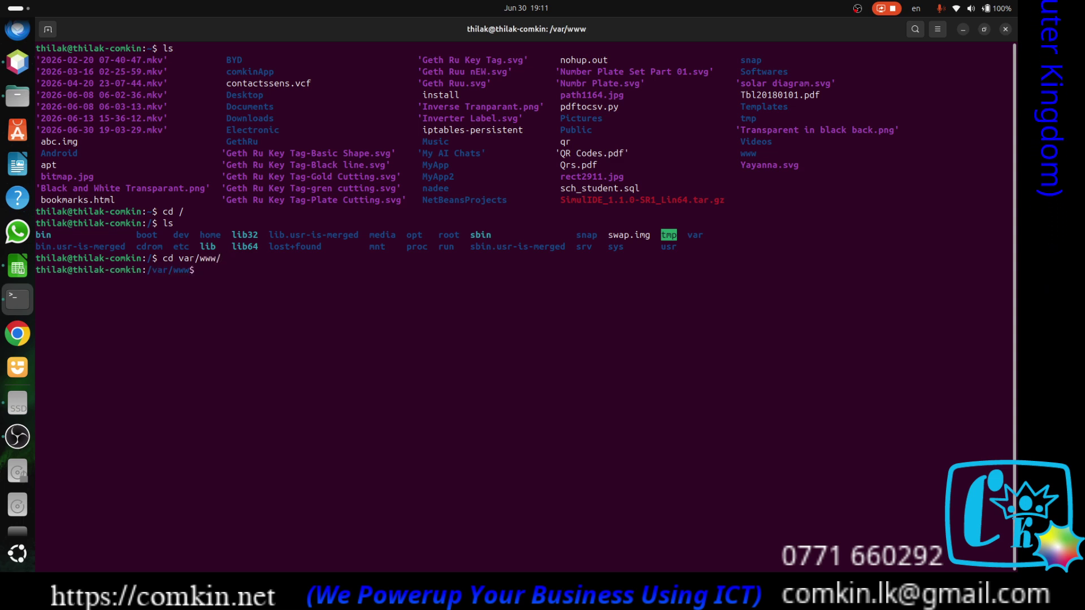
List the contents of /var/www with ls and change into the comkin.net directory.
{"action": "type", "text": "ls"}
{"action": "key", "text": "Return"}
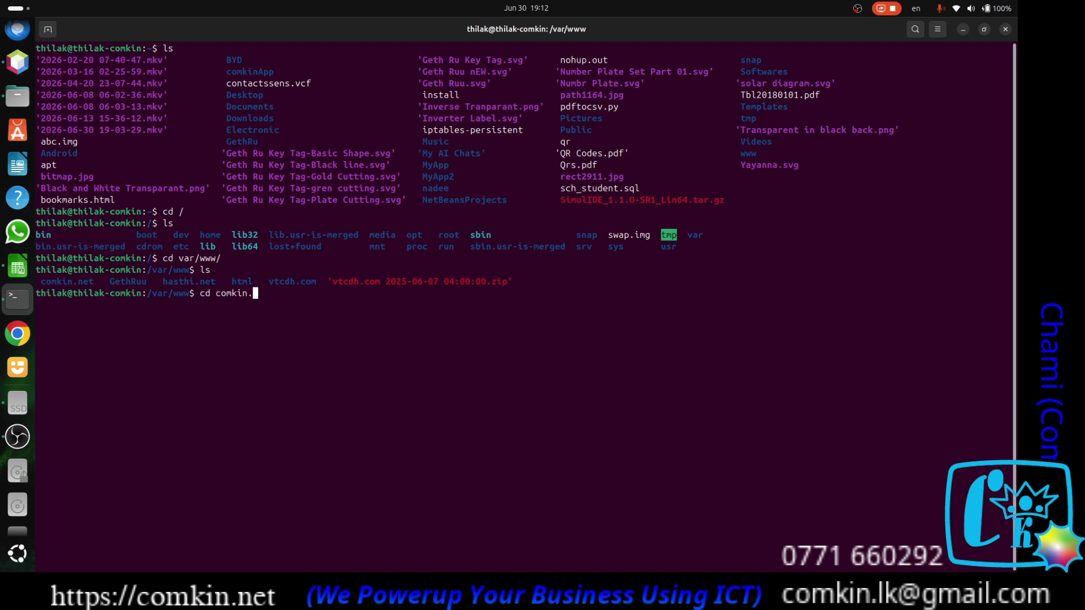
{"action": "type", "text": "net"}
{"action": "key", "text": "Return"}
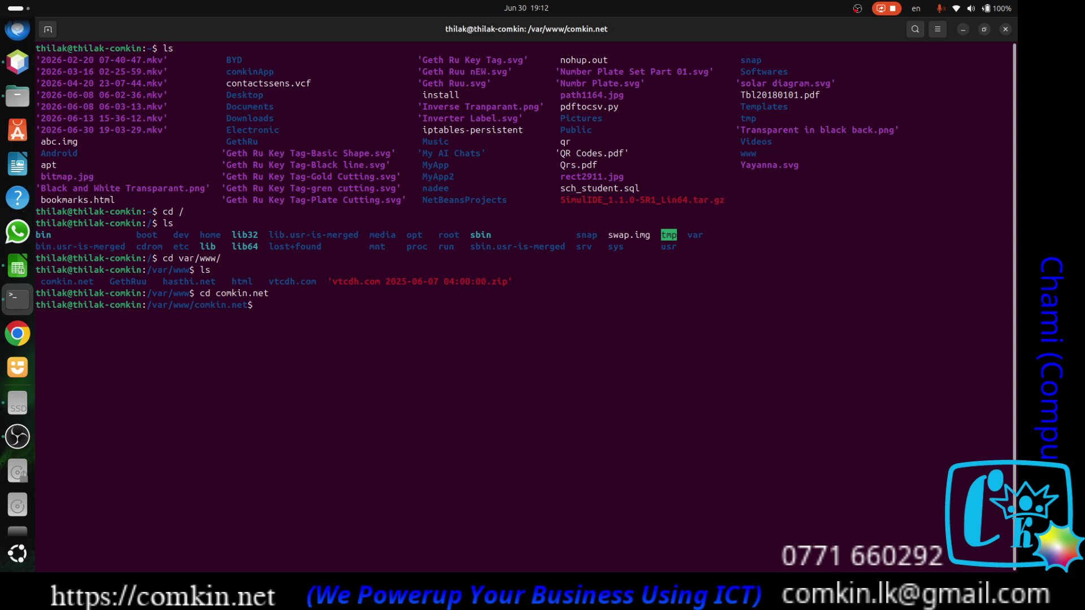
List the contents of comkin.net with ls and change into its public_html directory.
{"action": "type", "text": "ls"}
{"action": "key", "text": "Return"}
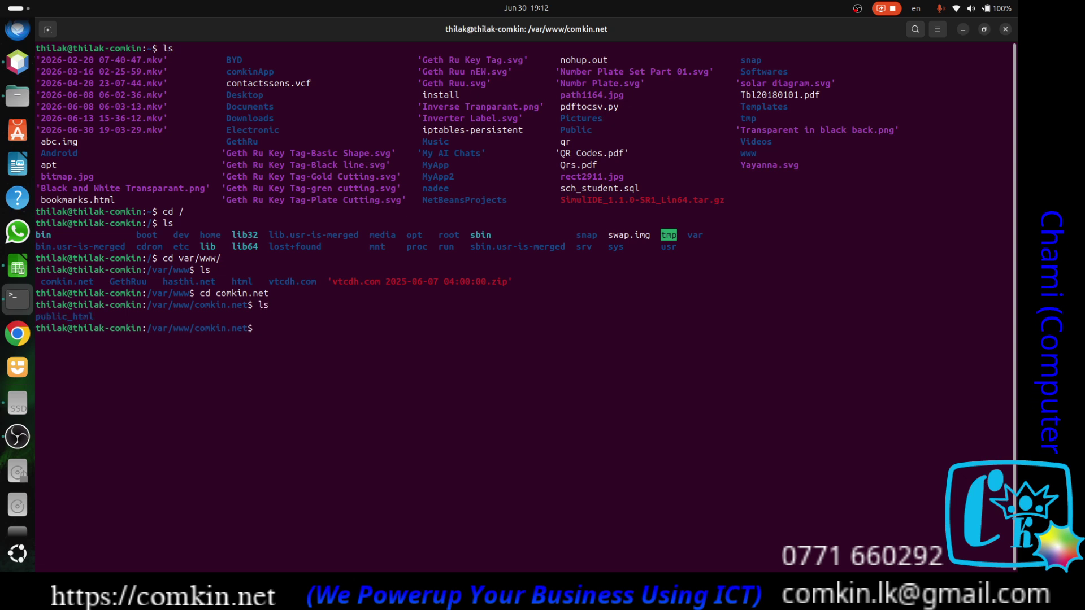
{"action": "type", "text": "cd pu"}
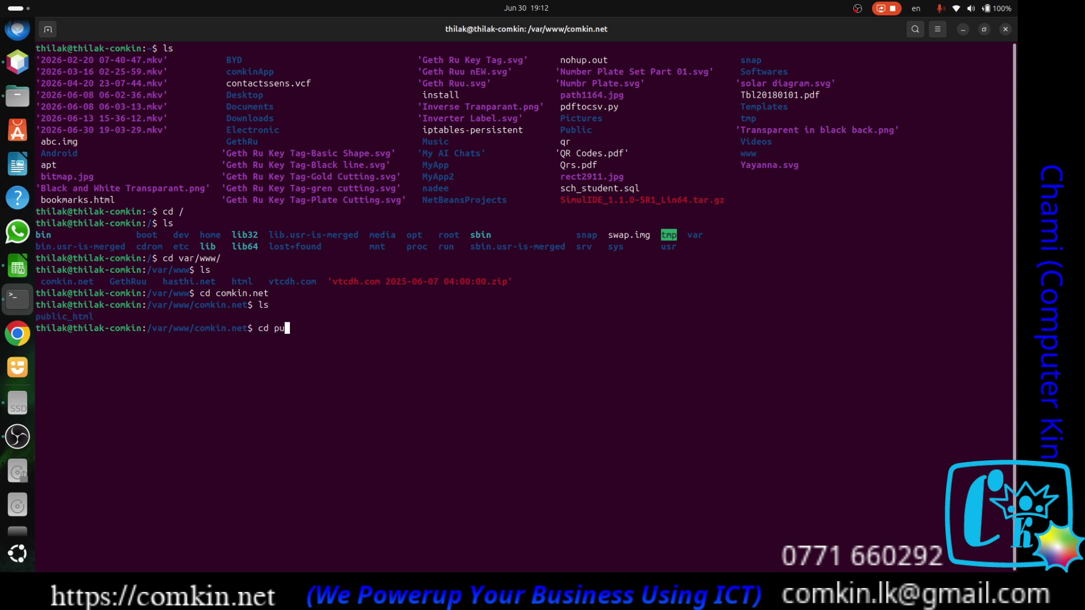
{"action": "type", "text": "bli"}
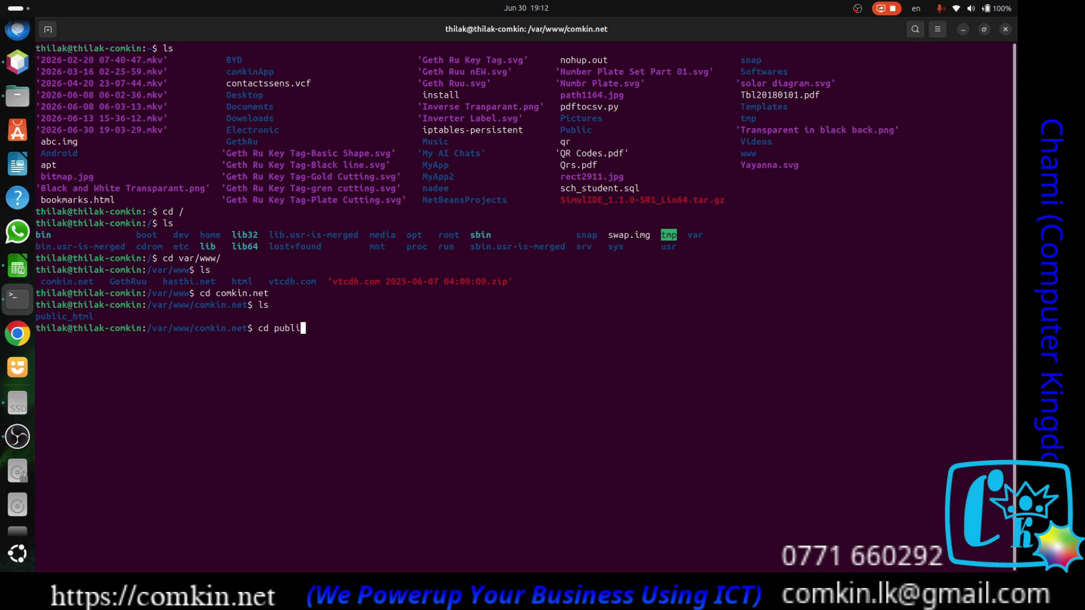
{"action": "type", "text": "c_htm"}
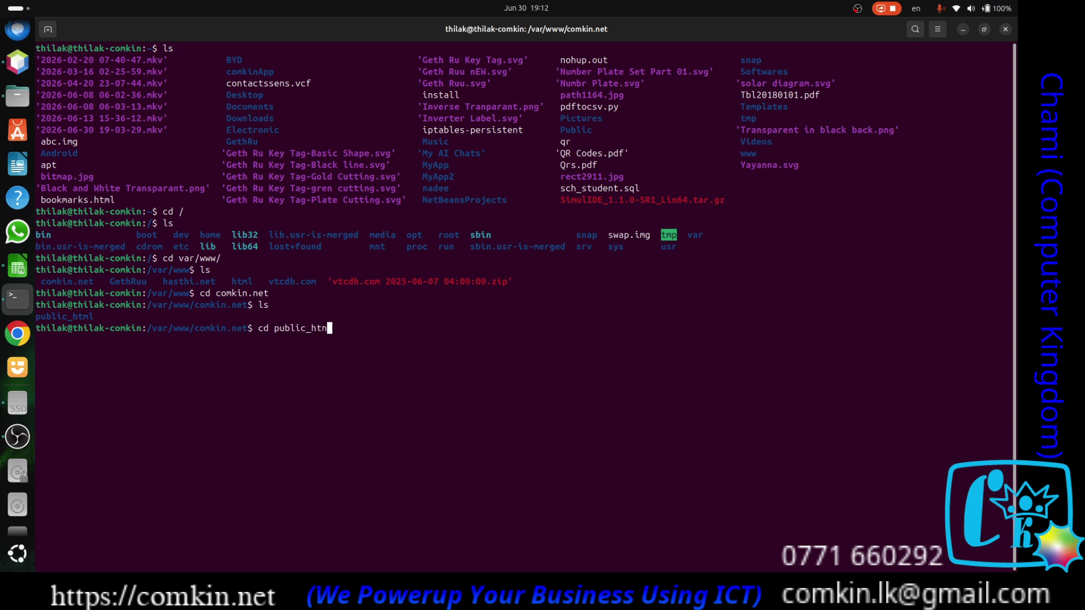
{"action": "type", "text": "l"}
{"action": "key", "text": "Return"}
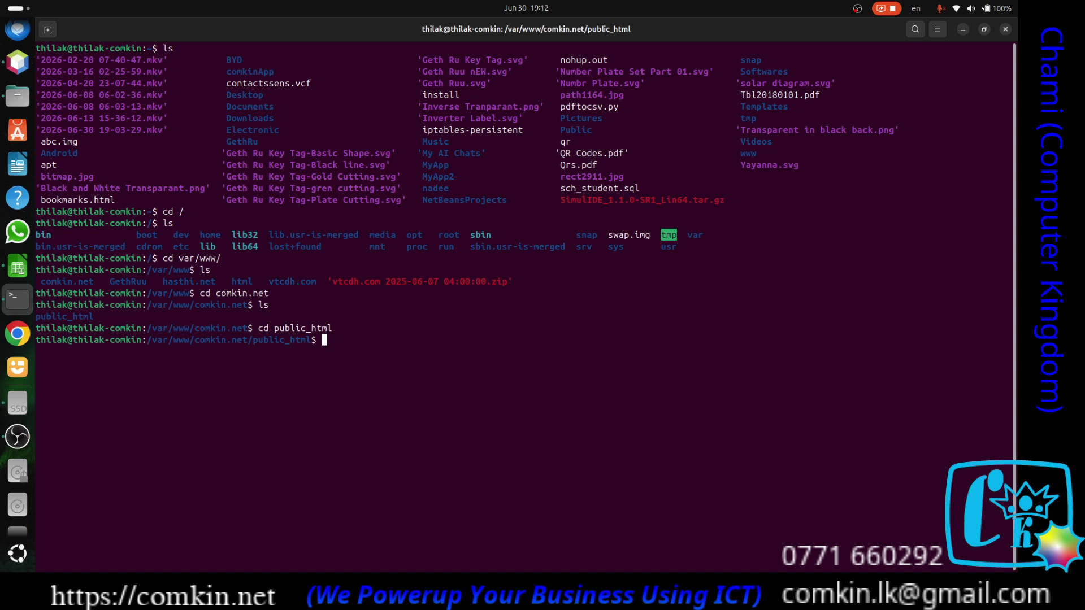
List the contents of public_html with ls and start the nano editor with an empty buffer.
{"action": "type", "text": "ls"}
{"action": "key", "text": "Return"}
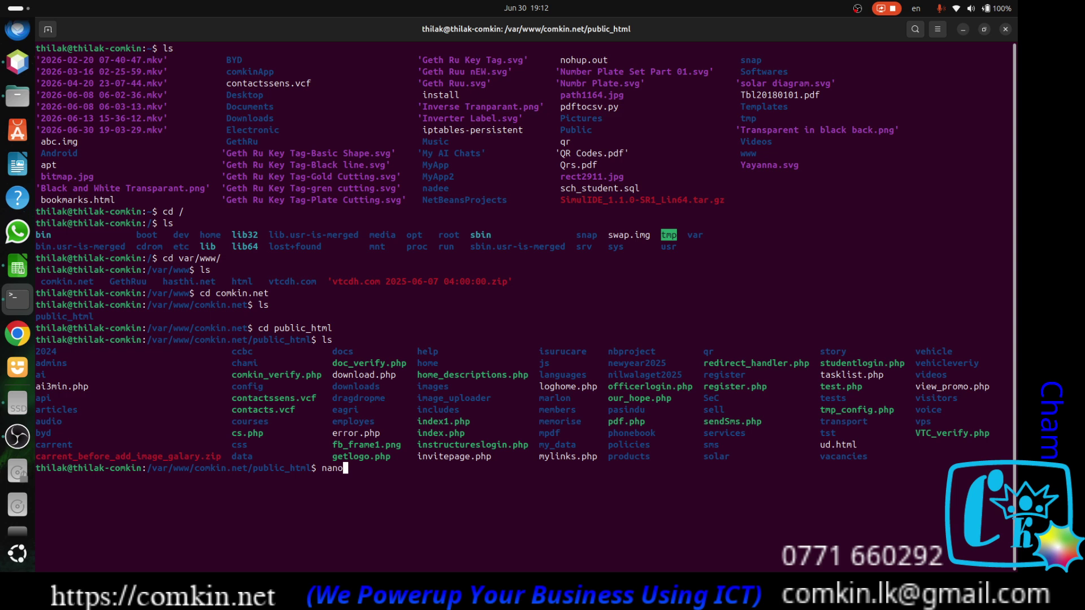
{"action": "key", "text": "Return"}
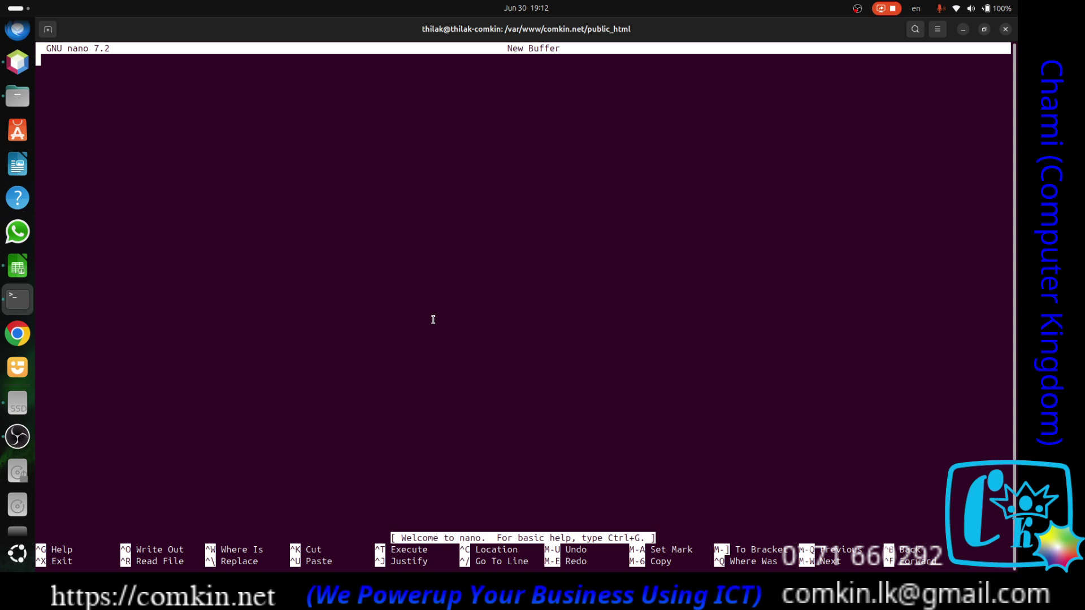
Examine nano's help text, reading through its list of keystrokes for the main editor window, and close it.
{"action": "key", "text": "ctrl+g"}
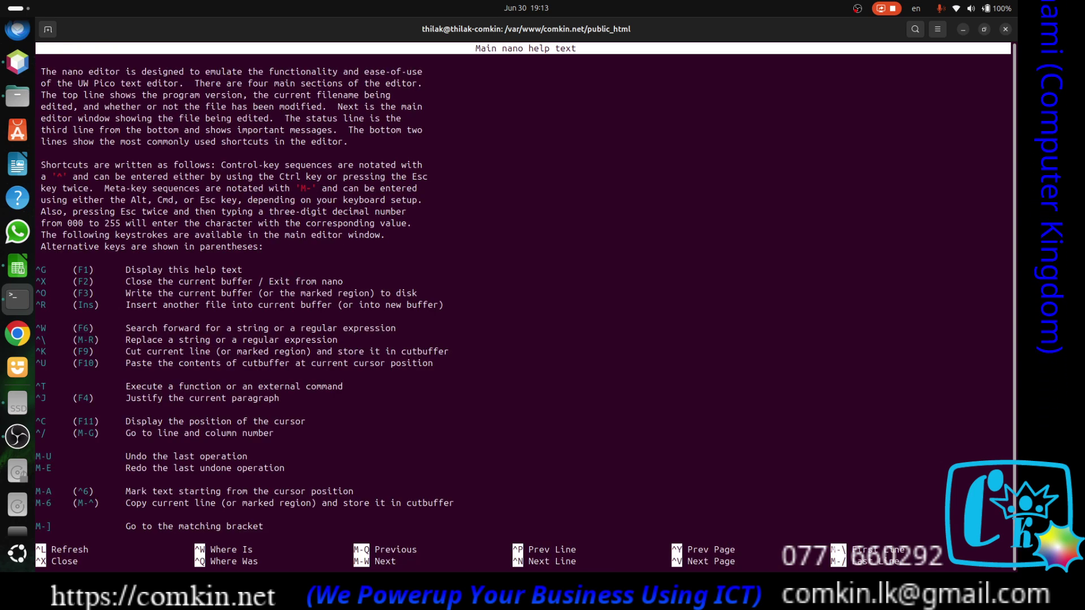
{"action": "key", "text": "Down"}
{"action": "key", "text": "Down"}
{"action": "key", "text": "Down"}
{"action": "key", "text": "Down"}
{"action": "key", "text": "Down"}
{"action": "key", "text": "Down"}
{"action": "key", "text": "Down"}
{"action": "key", "text": "Down"}
{"action": "key", "text": "Down"}
{"action": "key", "text": "Down"}
{"action": "key", "text": "Down"}
{"action": "key", "text": "Down"}
{"action": "key", "text": "Down"}
{"action": "key", "text": "Down"}
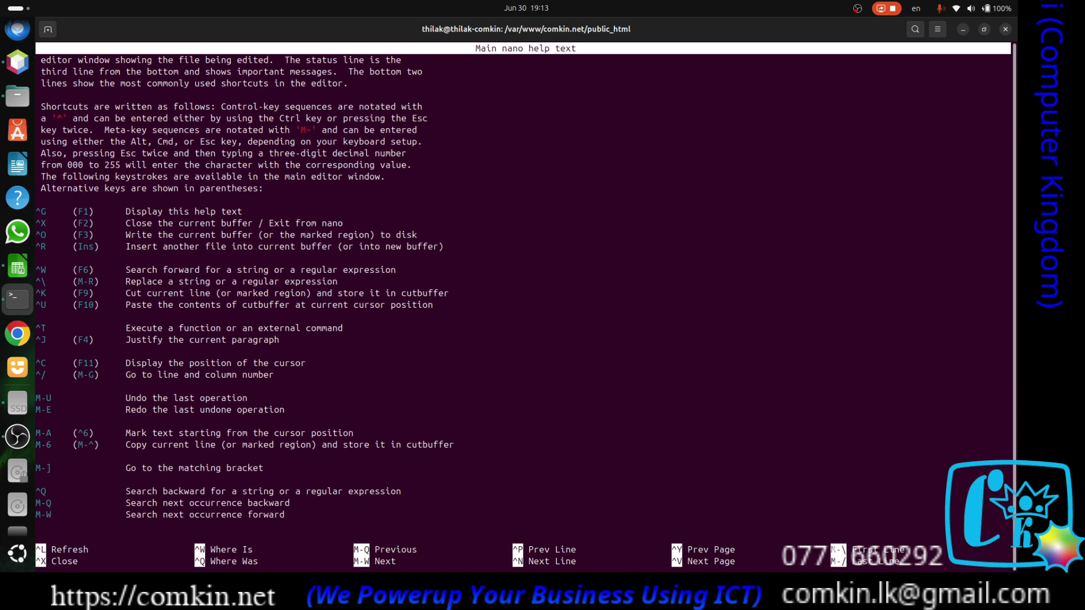
{"action": "key", "text": "Down"}
{"action": "key", "text": "Down"}
{"action": "key", "text": "Down"}
{"action": "key", "text": "Down"}
{"action": "key", "text": "Down"}
{"action": "key", "text": "Down"}
{"action": "key", "text": "Down"}
{"action": "key", "text": "Down"}
{"action": "key", "text": "Down"}
{"action": "key", "text": "Down"}
{"action": "key", "text": "Down"}
{"action": "key", "text": "Down"}
{"action": "key", "text": "Down"}
{"action": "key", "text": "Down"}
{"action": "key", "text": "Down"}
{"action": "key", "text": "Down"}
{"action": "key", "text": "Down"}
{"action": "key", "text": "Down"}
{"action": "key", "text": "Down"}
{"action": "key", "text": "Down"}
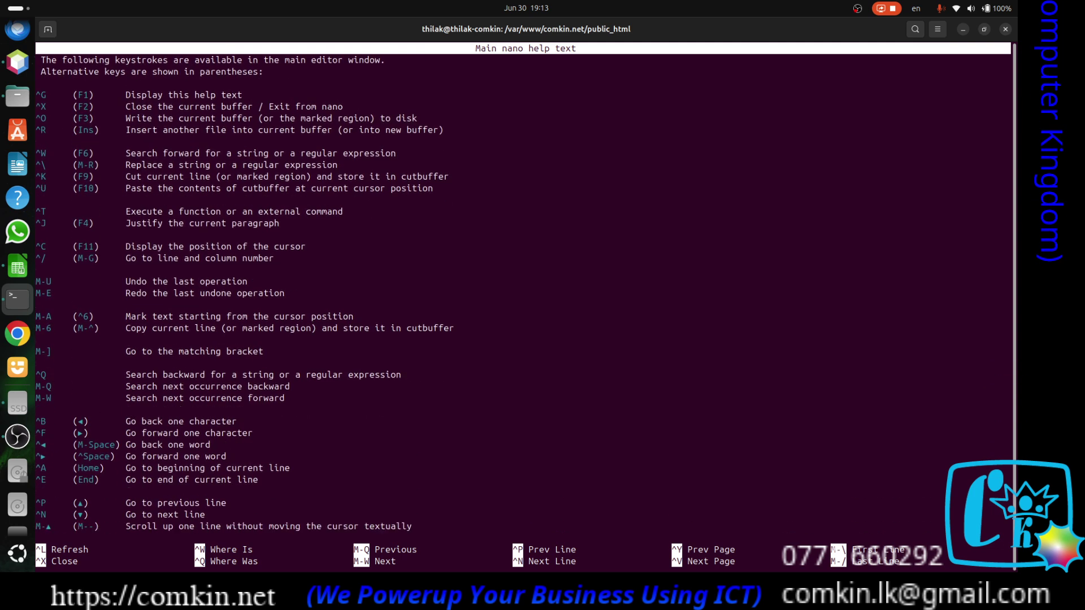
{"action": "key", "text": "Down"}
{"action": "key", "text": "Down"}
{"action": "key", "text": "Down"}
{"action": "key", "text": "Down"}
{"action": "key", "text": "Down"}
{"action": "key", "text": "Down"}
{"action": "key", "text": "Down"}
{"action": "key", "text": "Down"}
{"action": "key", "text": "Down"}
{"action": "key", "text": "Down"}
{"action": "key", "text": "Down"}
{"action": "key", "text": "Down"}
{"action": "key", "text": "Down"}
{"action": "key", "text": "Down"}
{"action": "key", "text": "Down"}
{"action": "key", "text": "Down"}
{"action": "key", "text": "Down"}
{"action": "key", "text": "Down"}
{"action": "key", "text": "Down"}
{"action": "key", "text": "Down"}
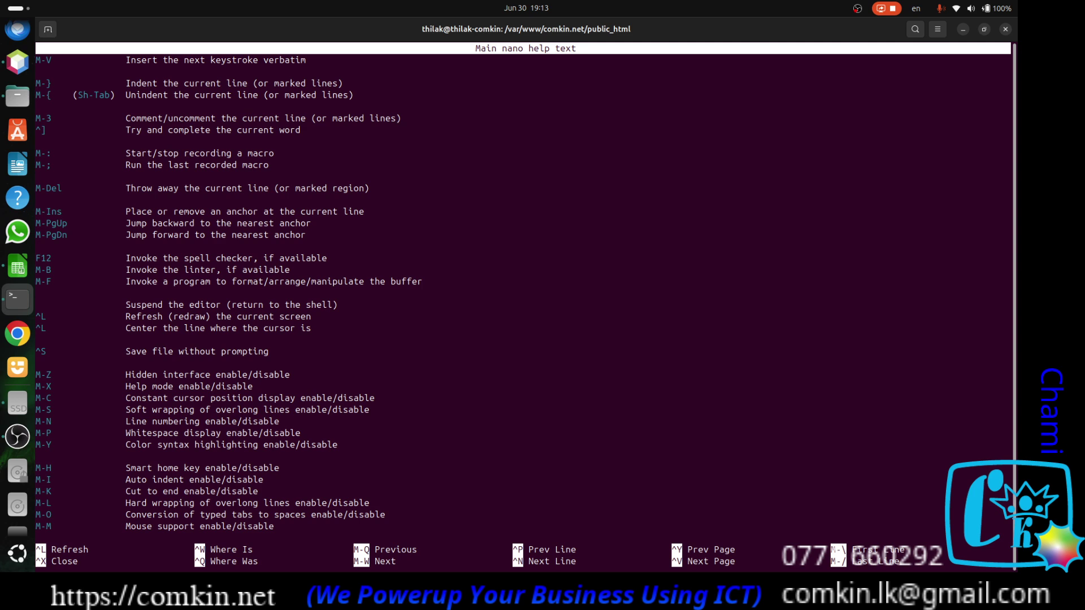
{"action": "key", "text": "ctrl+x"}
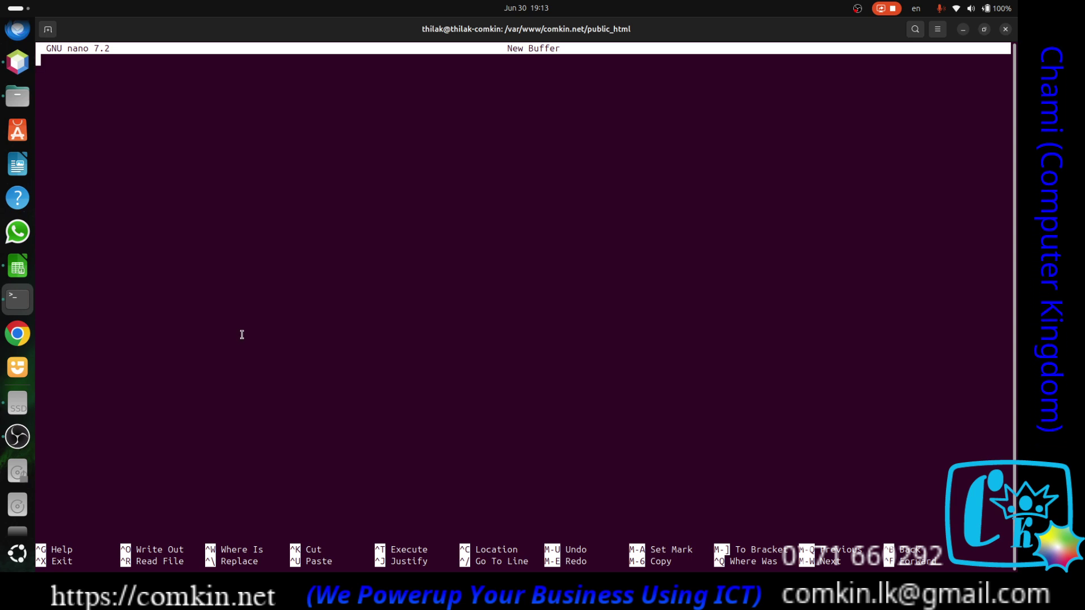
Show nano's main help text again, close it and exit the editor to the shell.
{"action": "key", "text": "ctrl+g"}
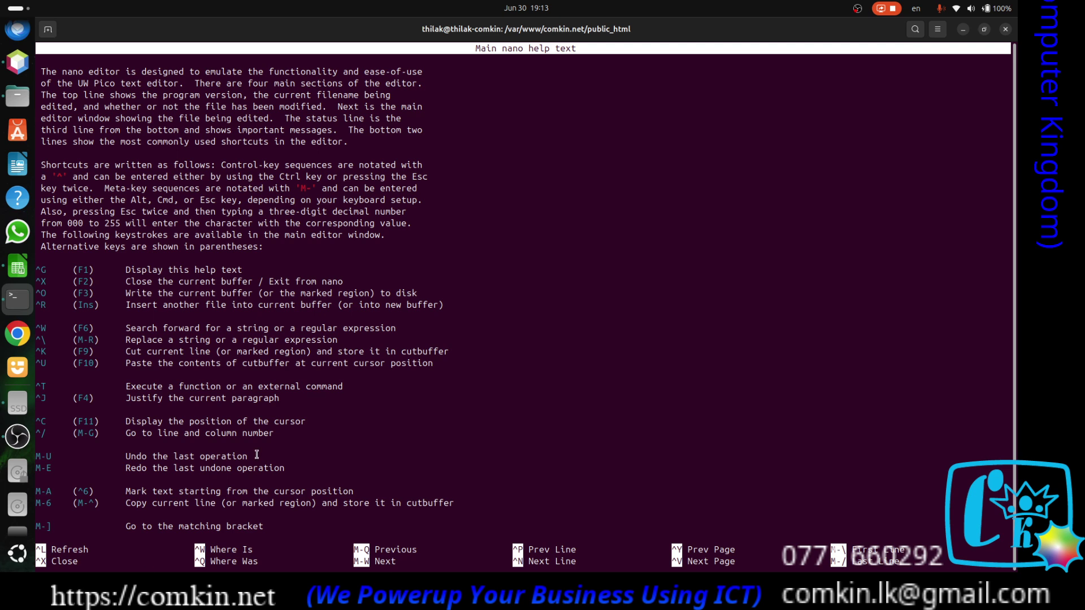
{"action": "key", "text": "ctrl+x"}
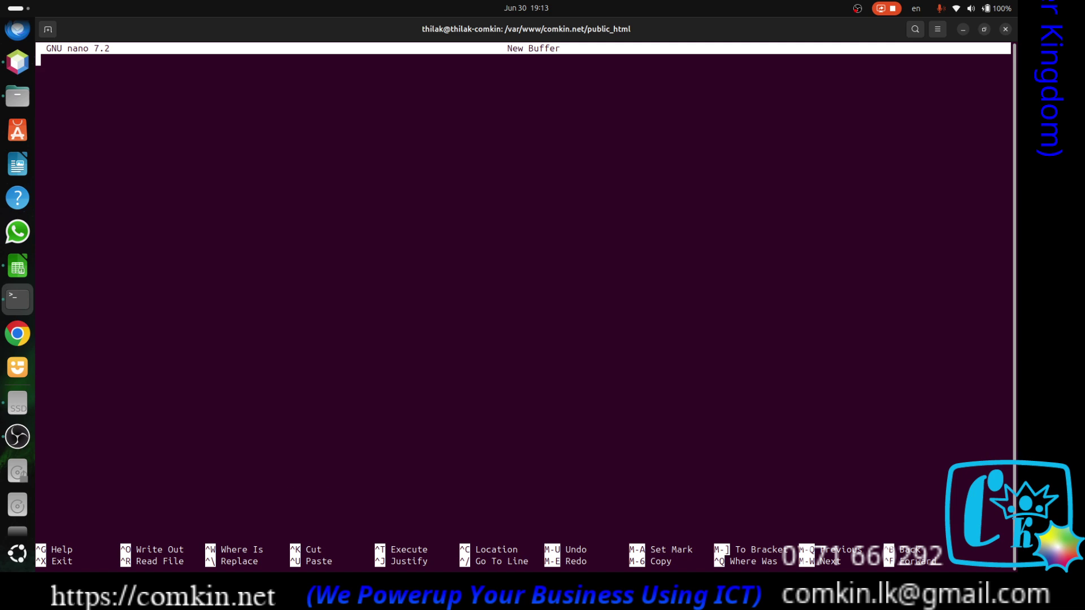
{"action": "key", "text": "ctrl+x"}
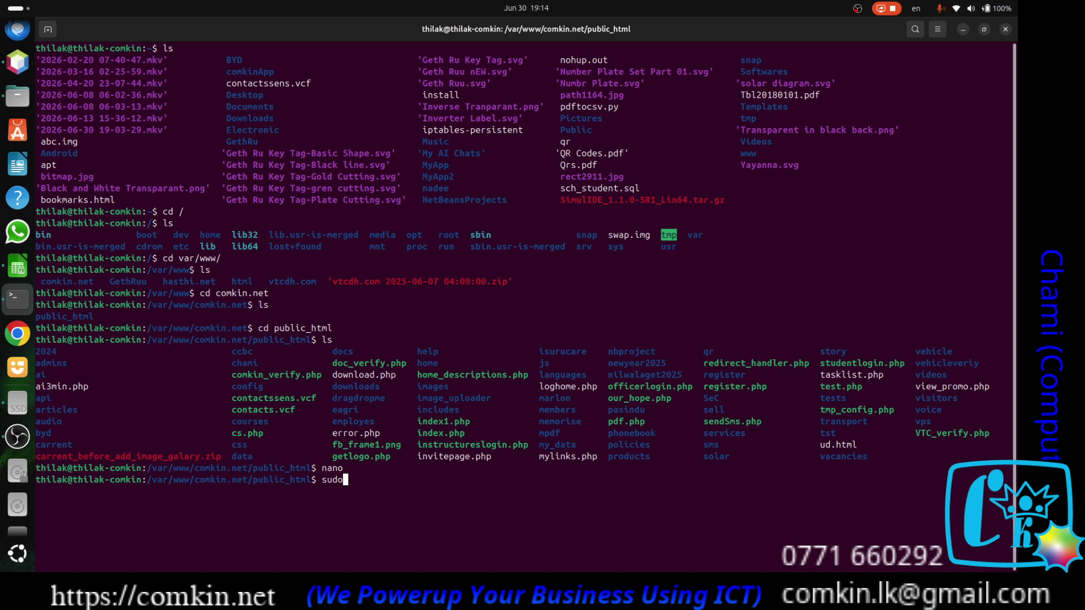
Clear the unfinished sudo command and open /etc/hosts in nano without sudo.
{"action": "key", "text": "BackSpace"}
{"action": "key", "text": "BackSpace"}
{"action": "key", "text": "BackSpace"}
{"action": "key", "text": "BackSpace"}
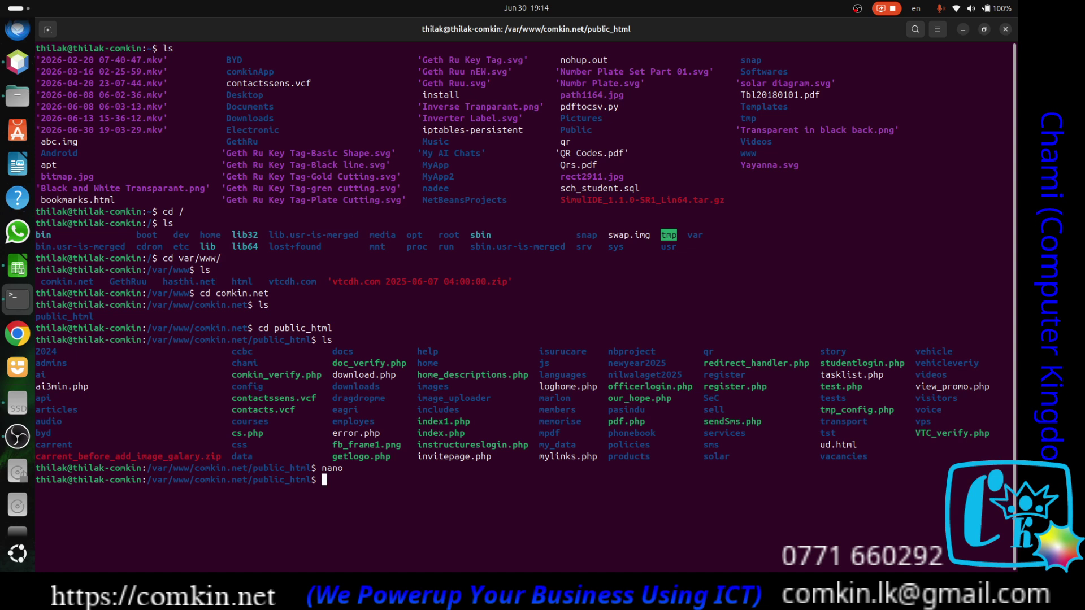
{"action": "key", "text": "Up"}
{"action": "key", "text": "Up"}
{"action": "key", "text": "Up"}
{"action": "key", "text": "Up"}
{"action": "key", "text": "Up"}
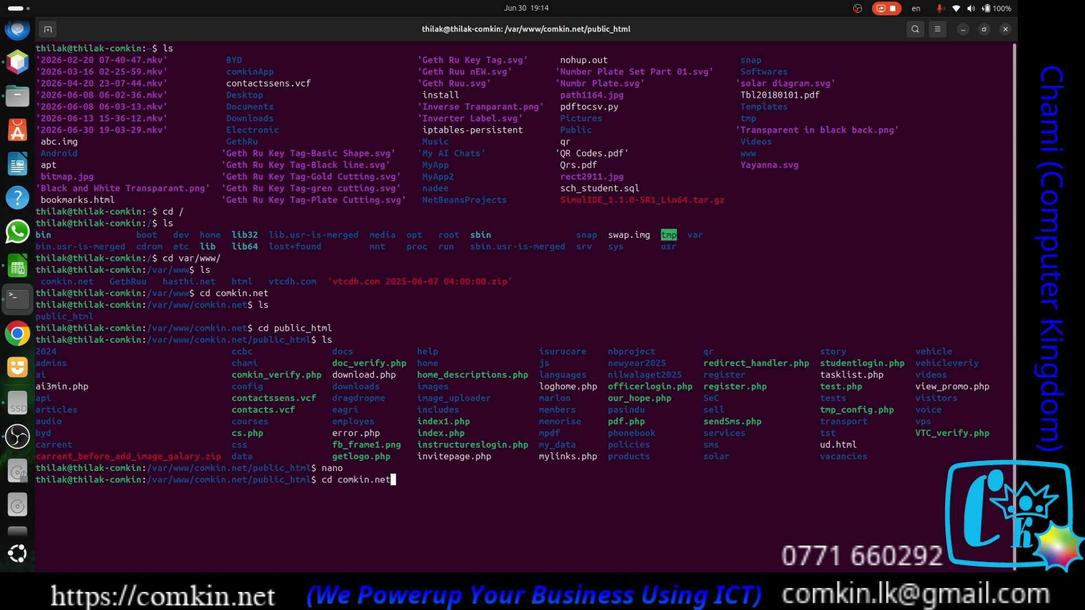
{"action": "key", "text": "Up"}
{"action": "key", "text": "Up"}
{"action": "key", "text": "Up"}
{"action": "key", "text": "Up"}
{"action": "key", "text": "Up"}
{"action": "key", "text": "Up"}
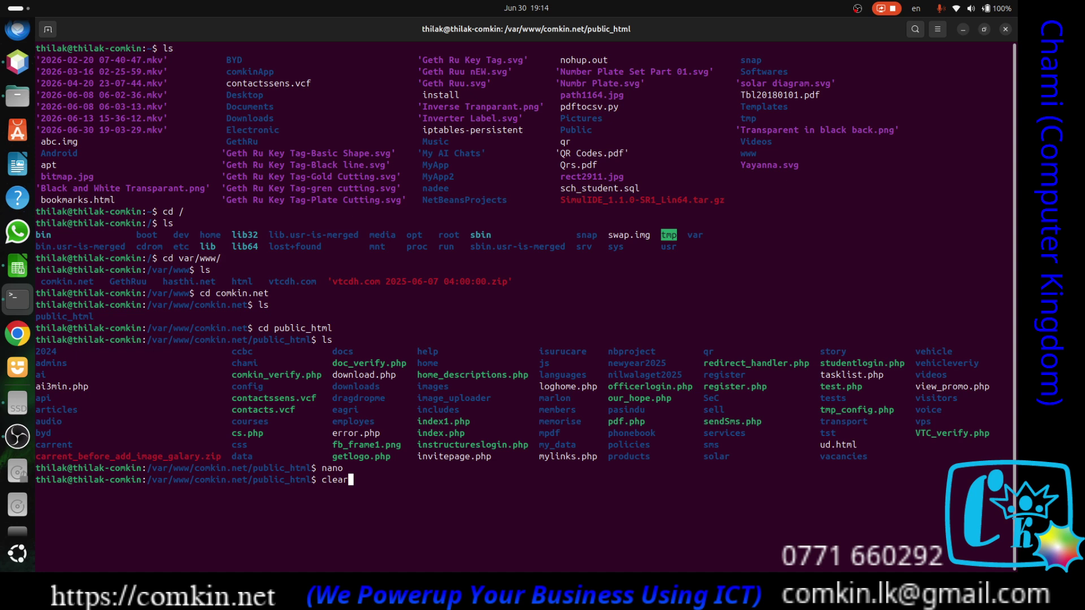
{"action": "key", "text": "Up"}
{"action": "key", "text": "Up"}
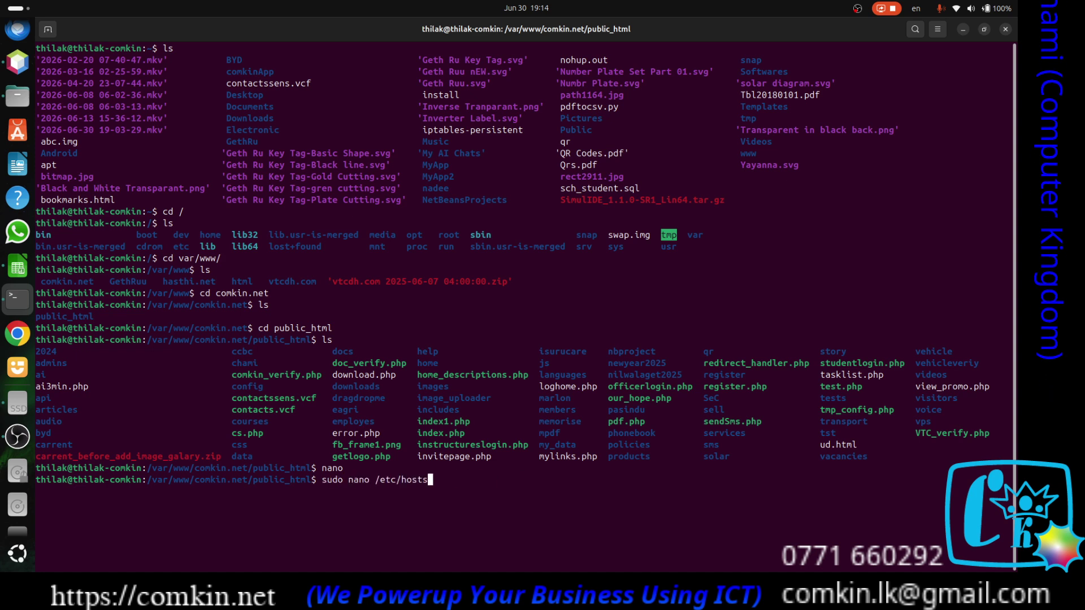
{"action": "key", "text": "Up"}
{"action": "key", "text": "Up"}
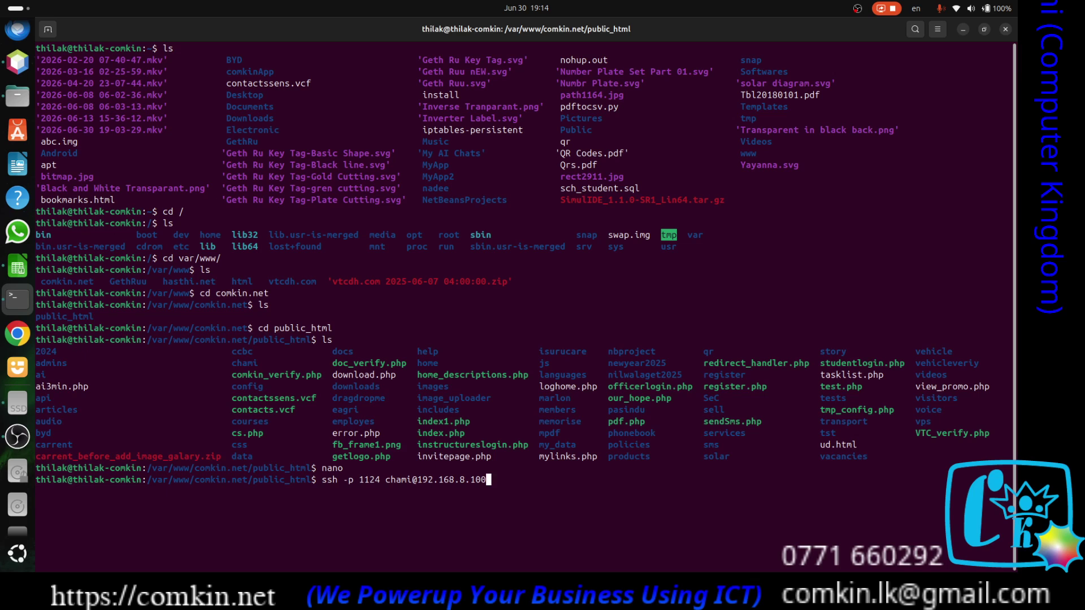
{"action": "key", "text": "Down"}
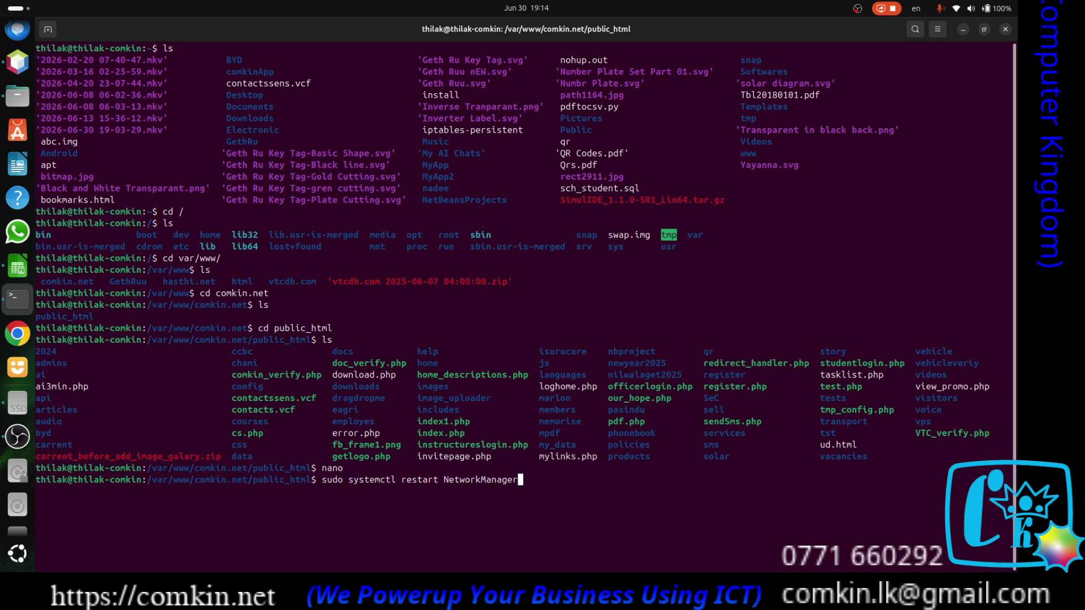
{"action": "key", "text": "Down"}
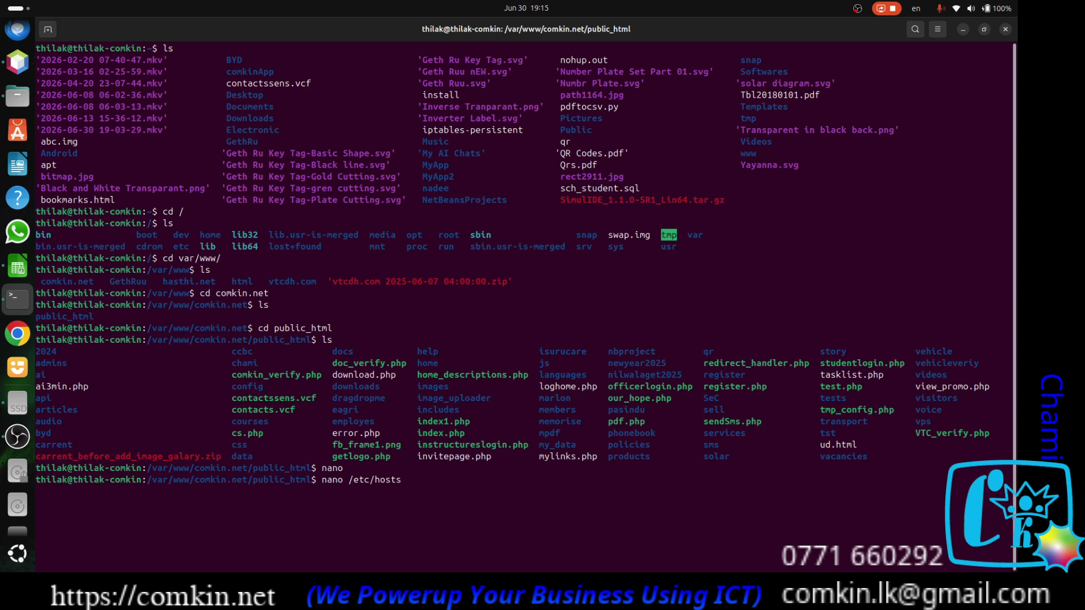
{"action": "key", "text": "Return"}
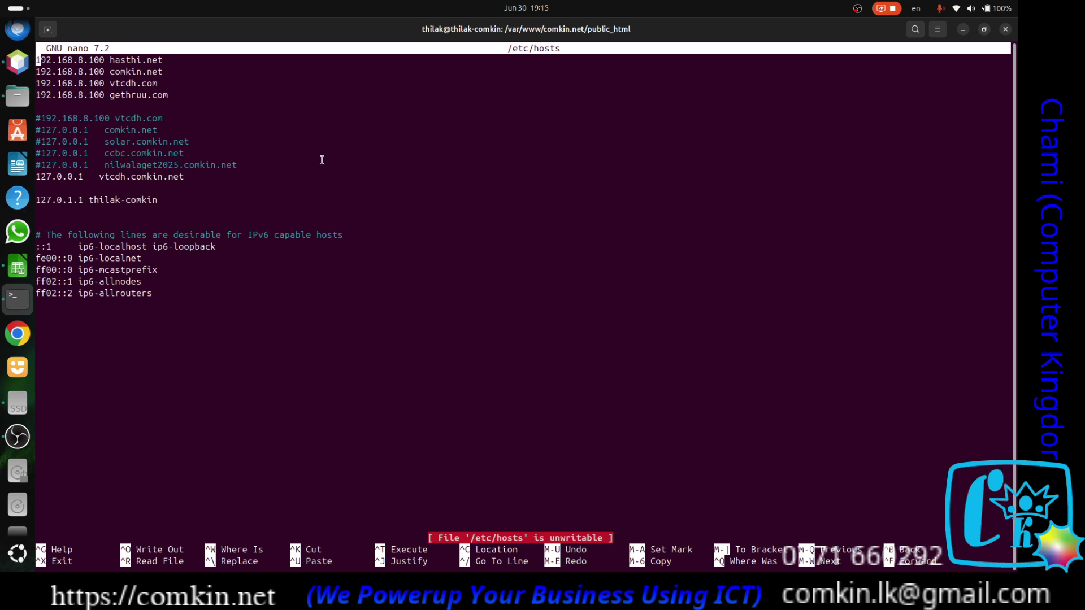
Try to save /etc/hosts with the first character of the hasthi.net line deleted, and exit nano discarding the change.
{"action": "key", "text": "Delete"}
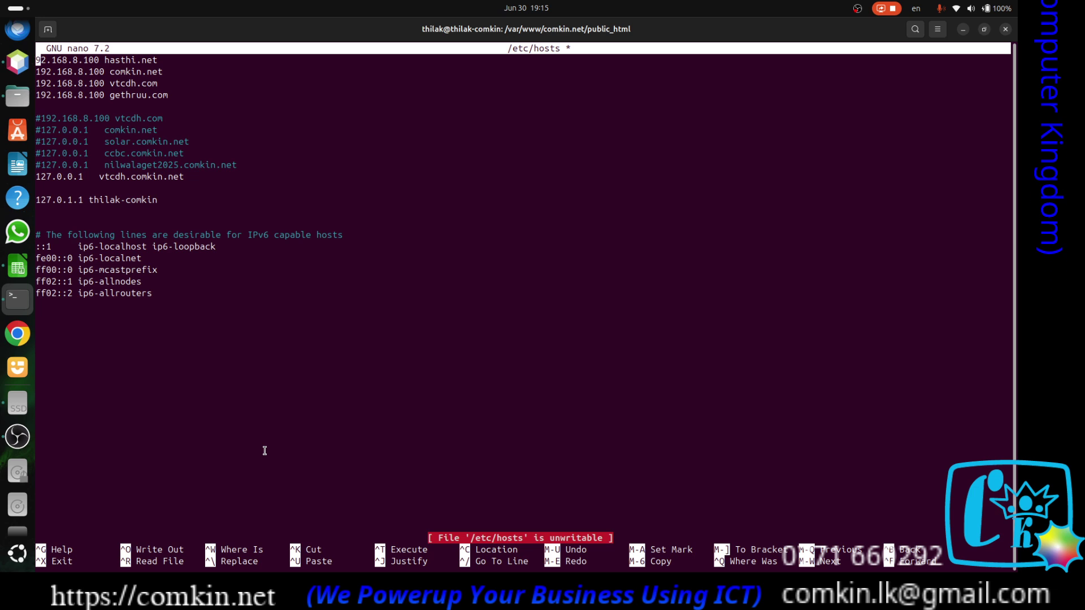
{"action": "key", "text": "ctrl+o"}
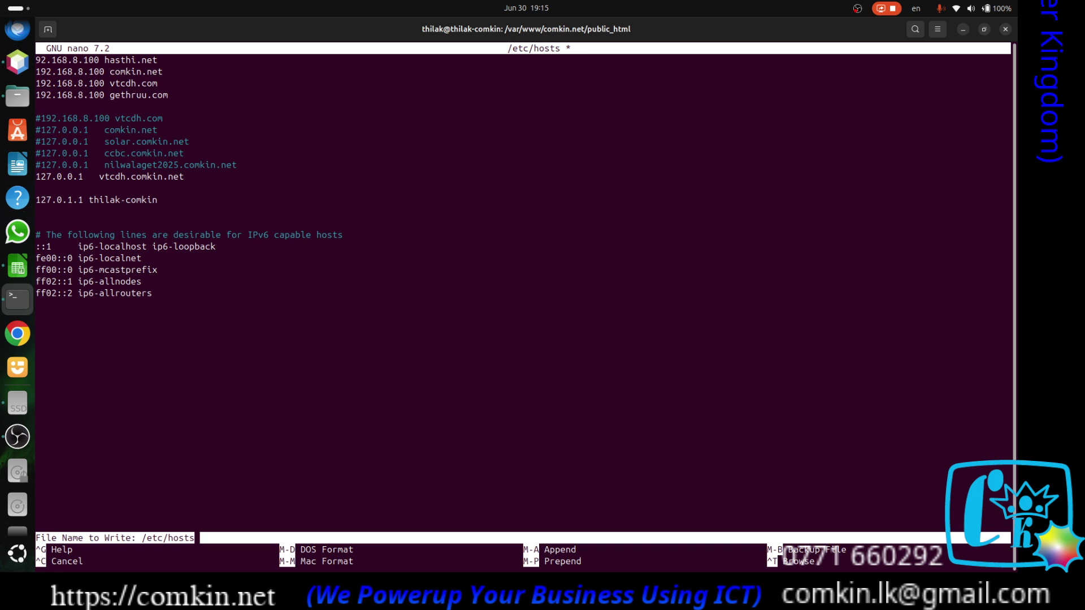
{"action": "key", "text": "Return"}
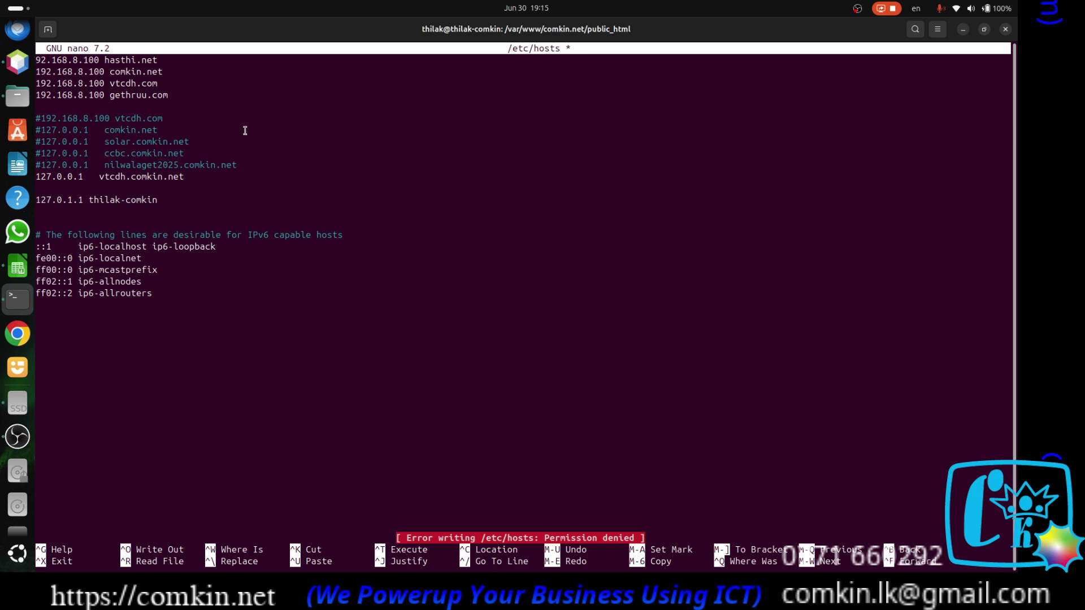
{"action": "key", "text": "ctrl+x"}
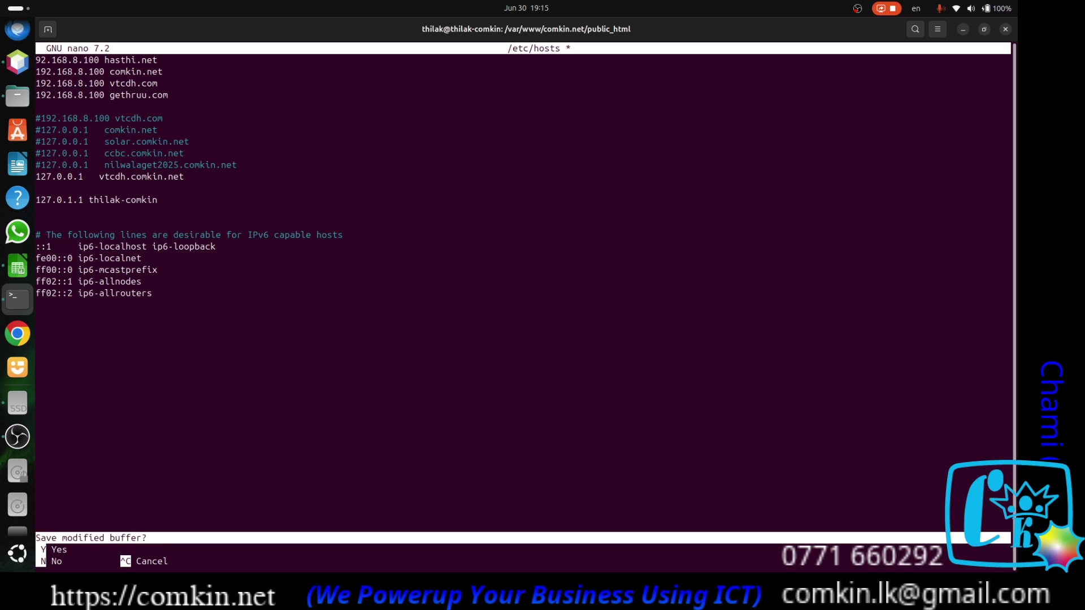
{"action": "key", "text": "n"}
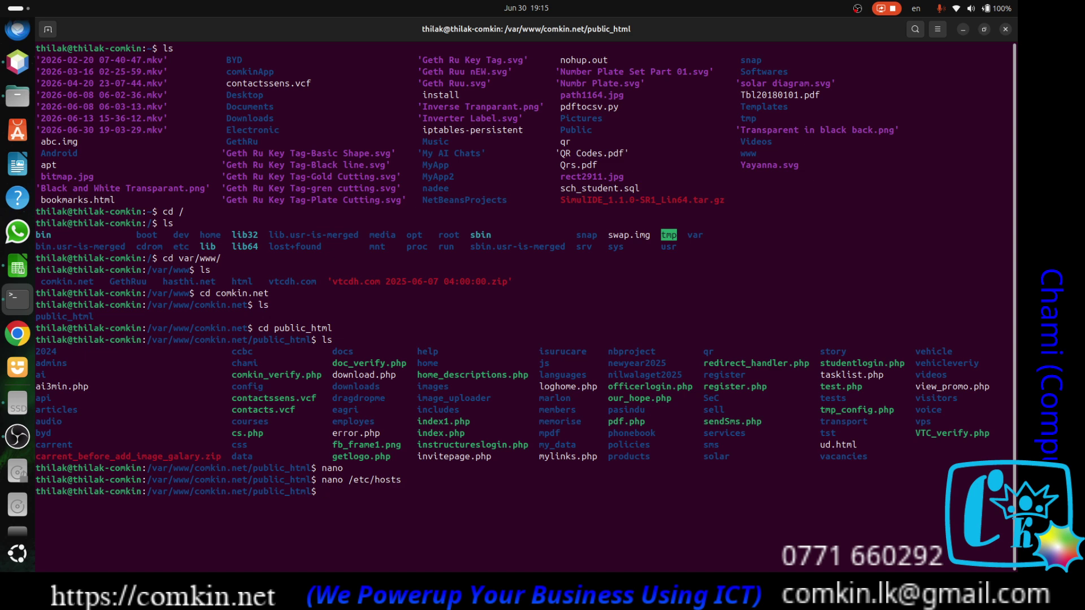
Reopen /etc/hosts with sudo nano, entering the account password at the sudo prompt.
{"action": "key", "text": "Up"}
{"action": "key", "text": "Home"}
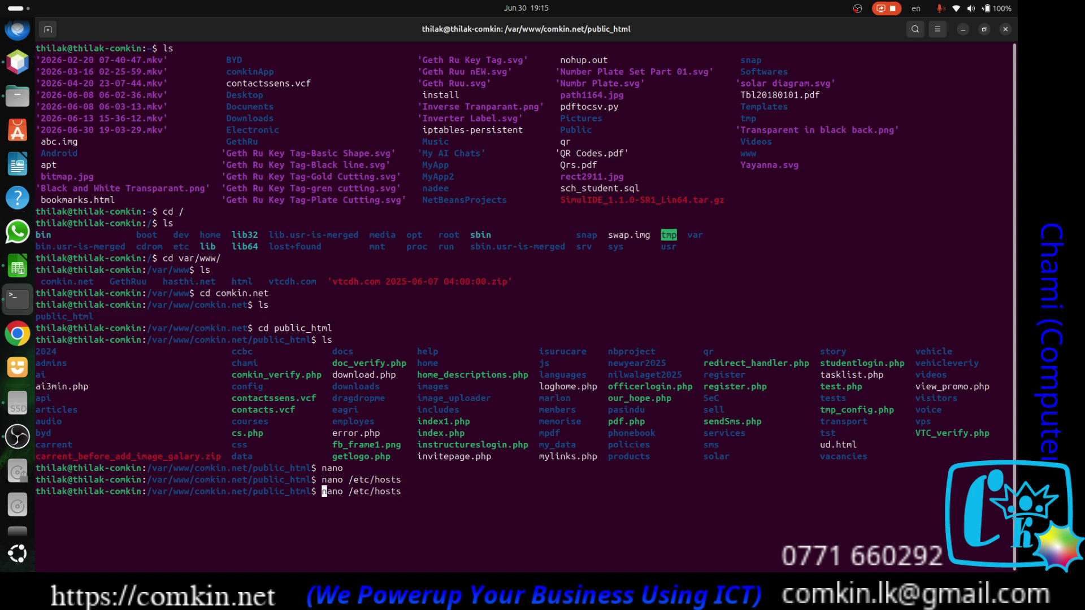
{"action": "type", "text": "sudo"}
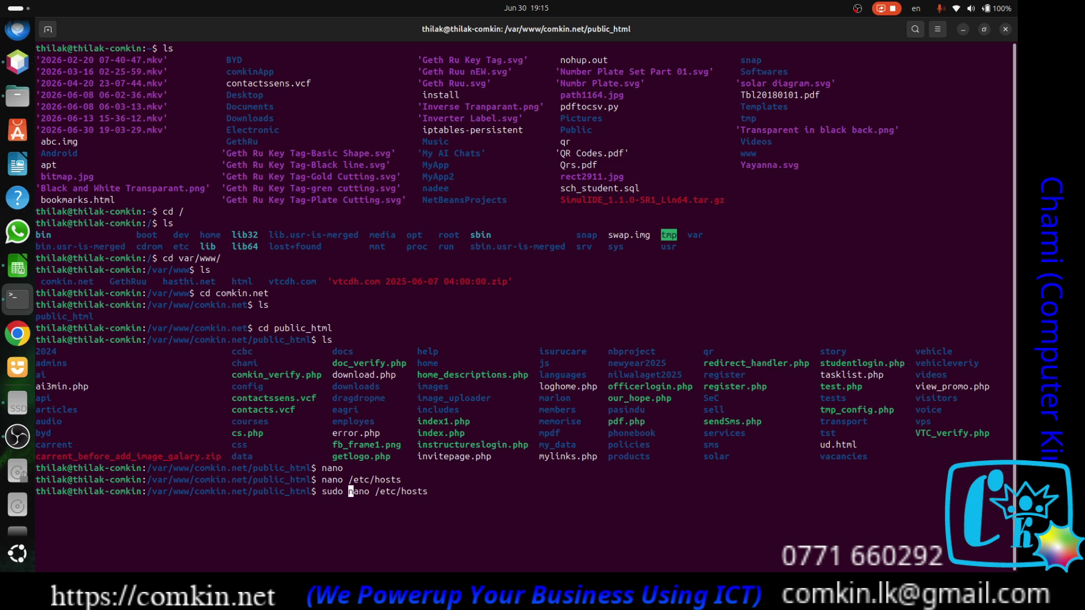
{"action": "key", "text": "Return"}
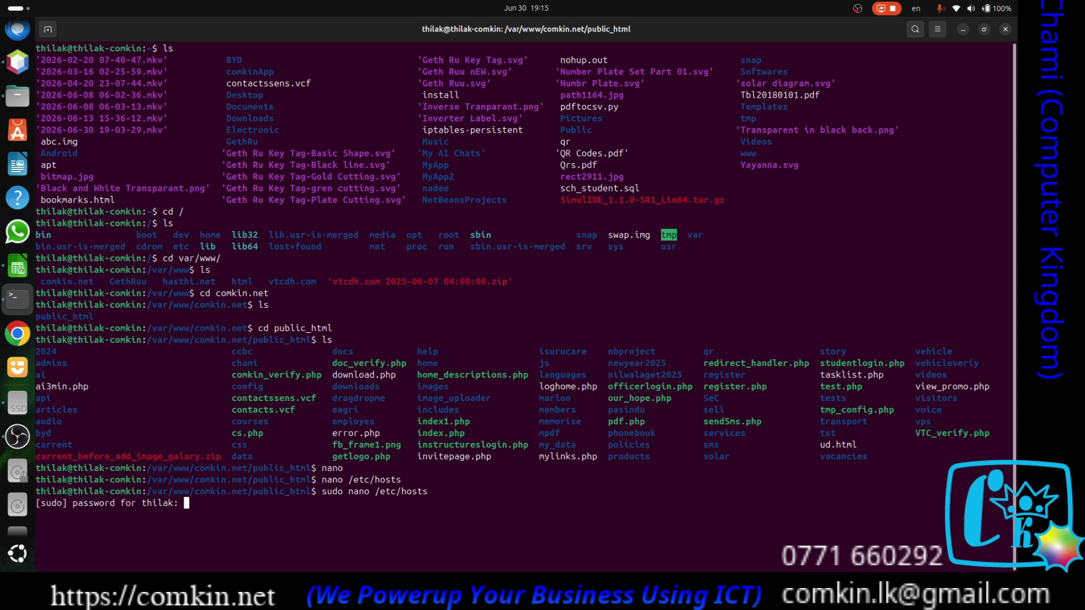
{"action": "key", "text": "Return"}
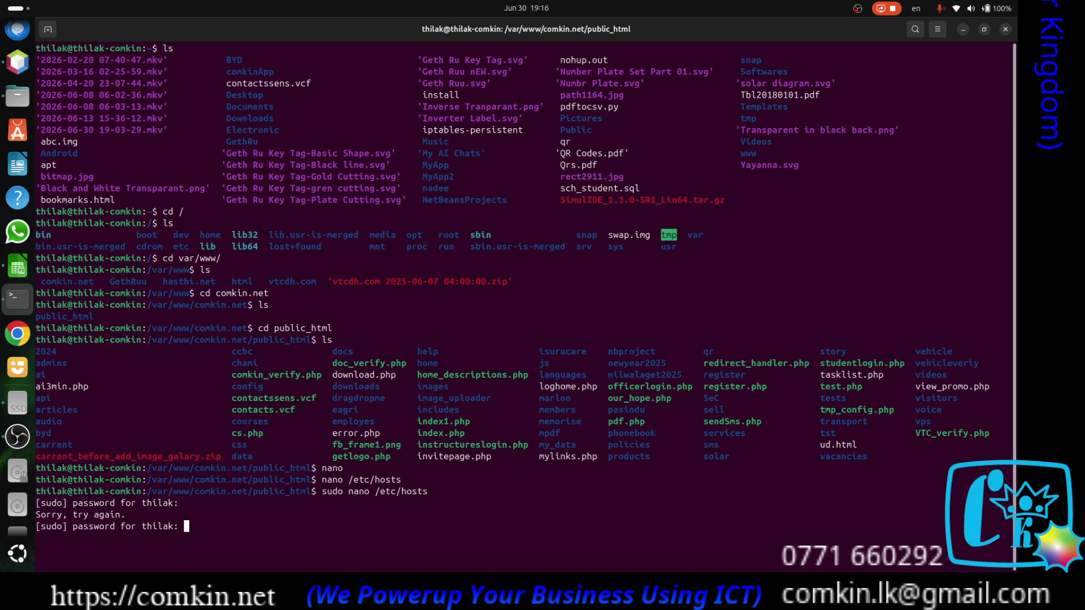
{"action": "key", "text": "Return"}
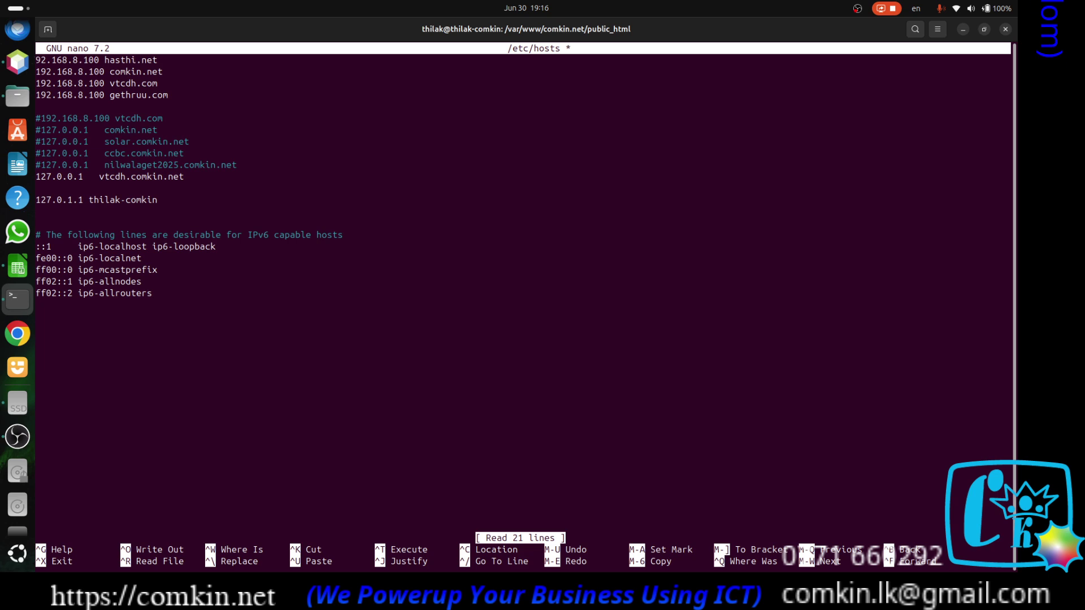
Save /etc/hosts with the first character of the hasthi.net line deleted and exit nano.
{"action": "key", "text": "ctrl+w"}
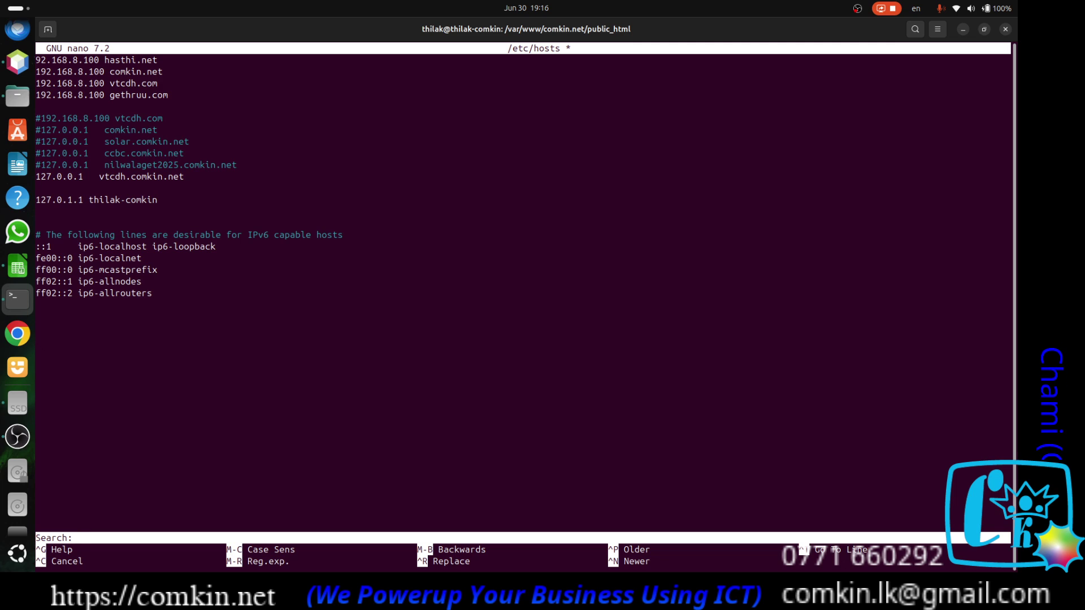
{"action": "key", "text": "ctrl+c"}
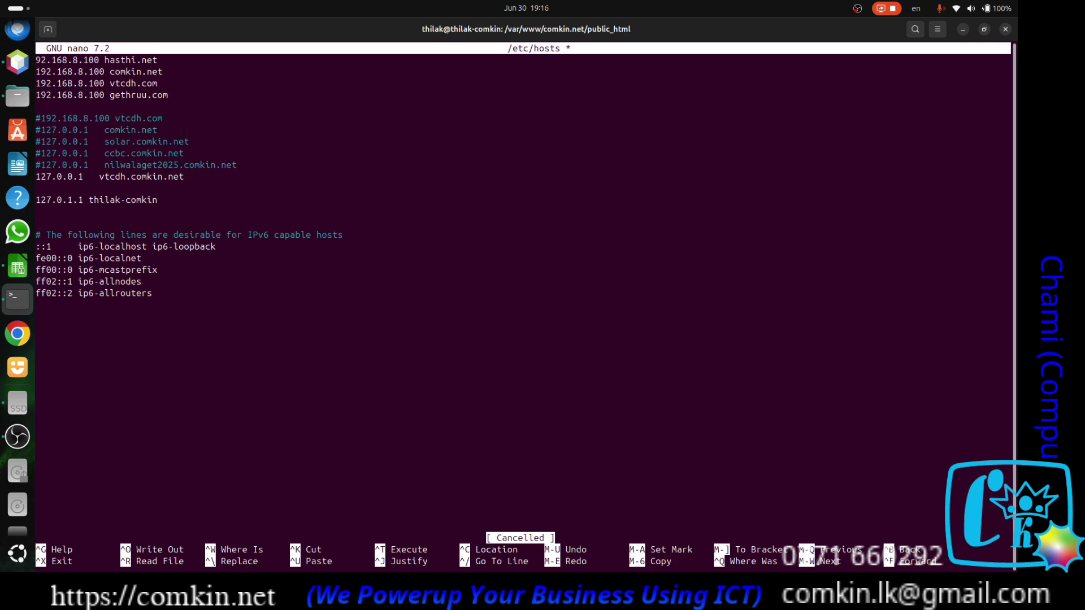
{"action": "key", "text": "ctrl+o"}
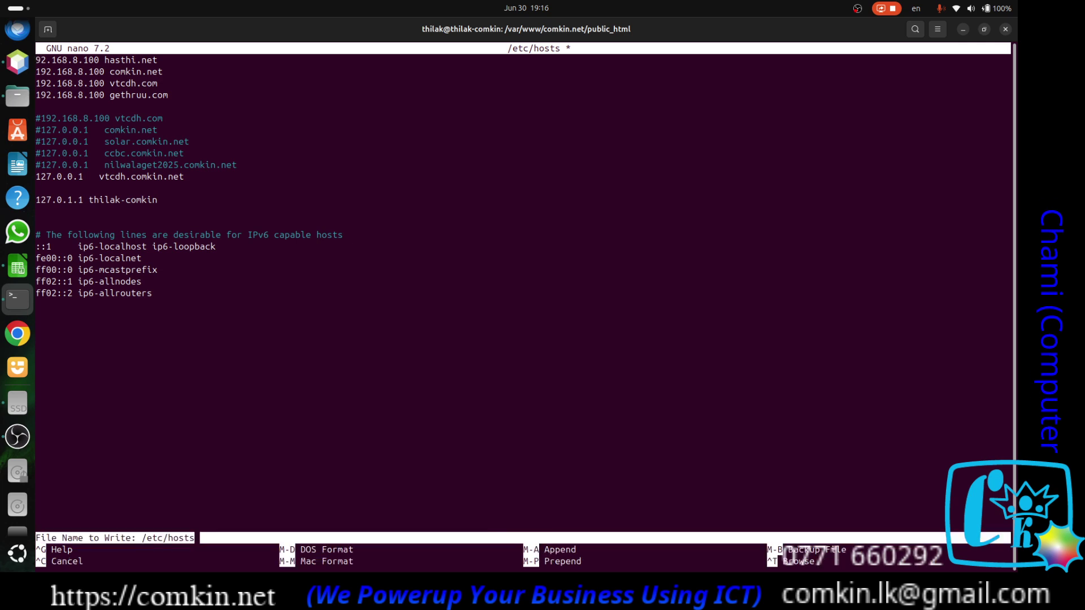
{"action": "key", "text": "Return"}
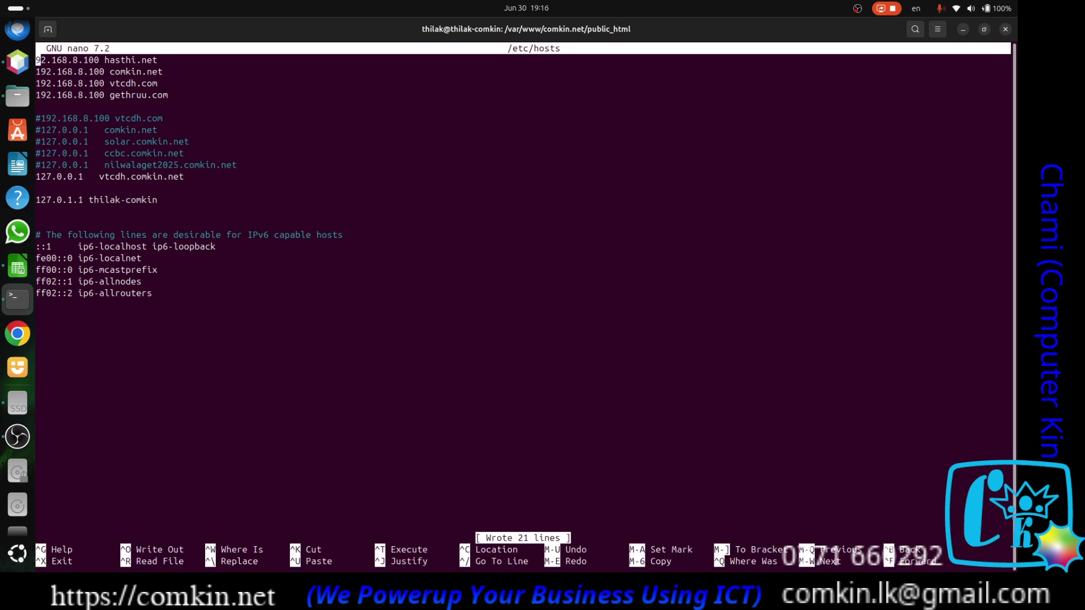
{"action": "key", "text": "ctrl+x"}
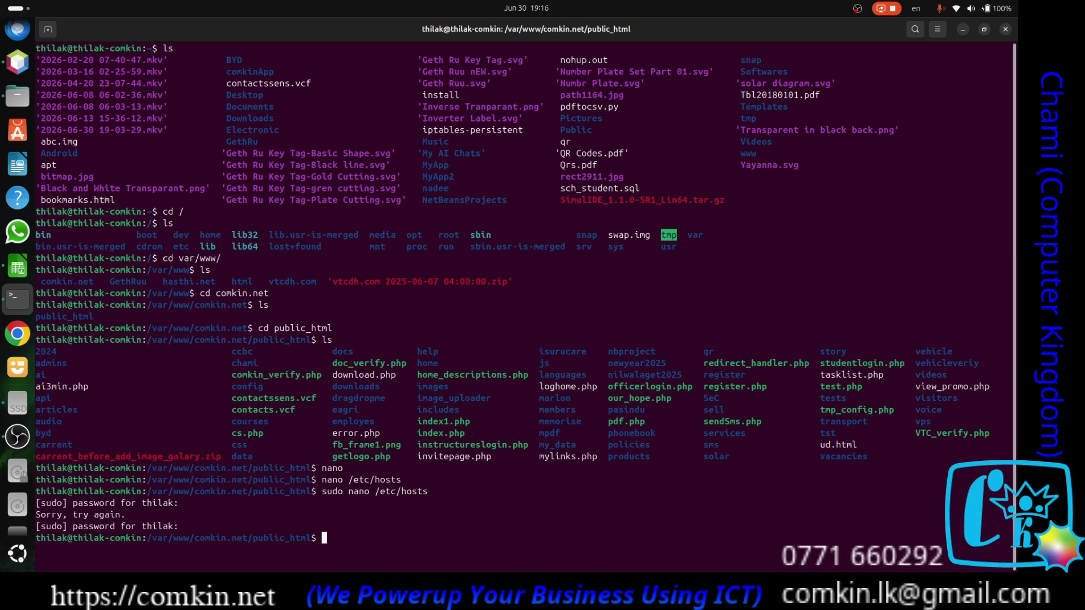
Reopen /etc/hosts with sudo nano, insert the missing 1 at the start of the hasthi.net line, save and exit.
{"action": "key", "text": "Up"}
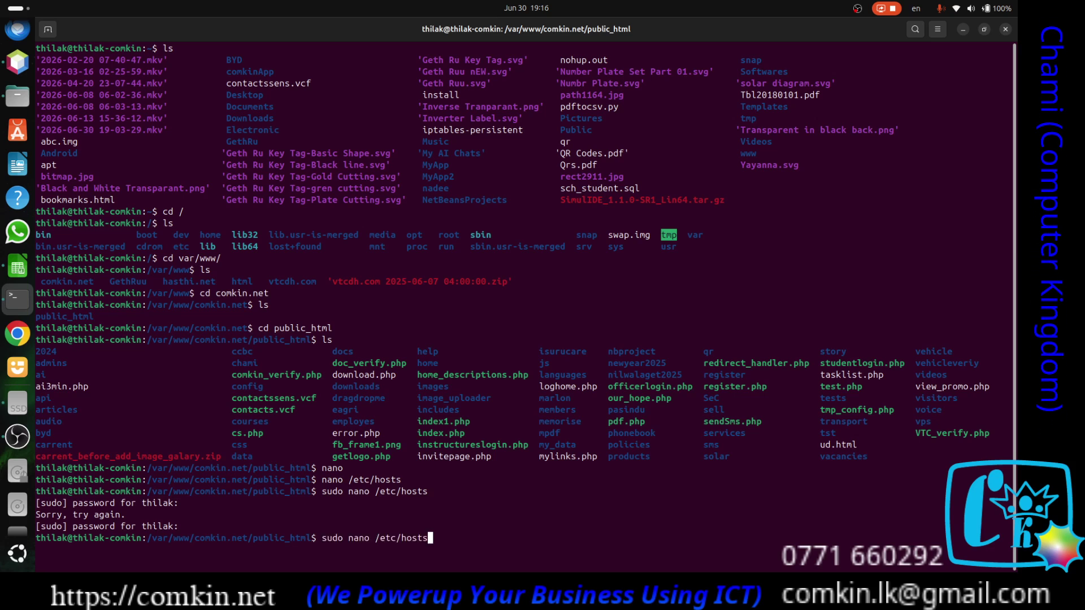
{"action": "key", "text": "Return"}
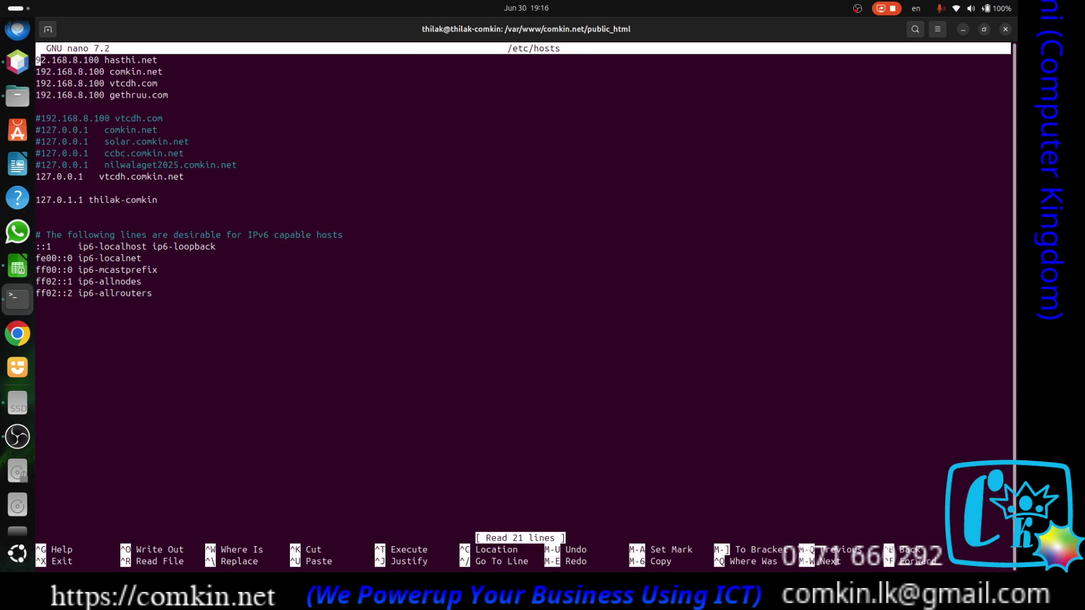
{"action": "type", "text": "1"}
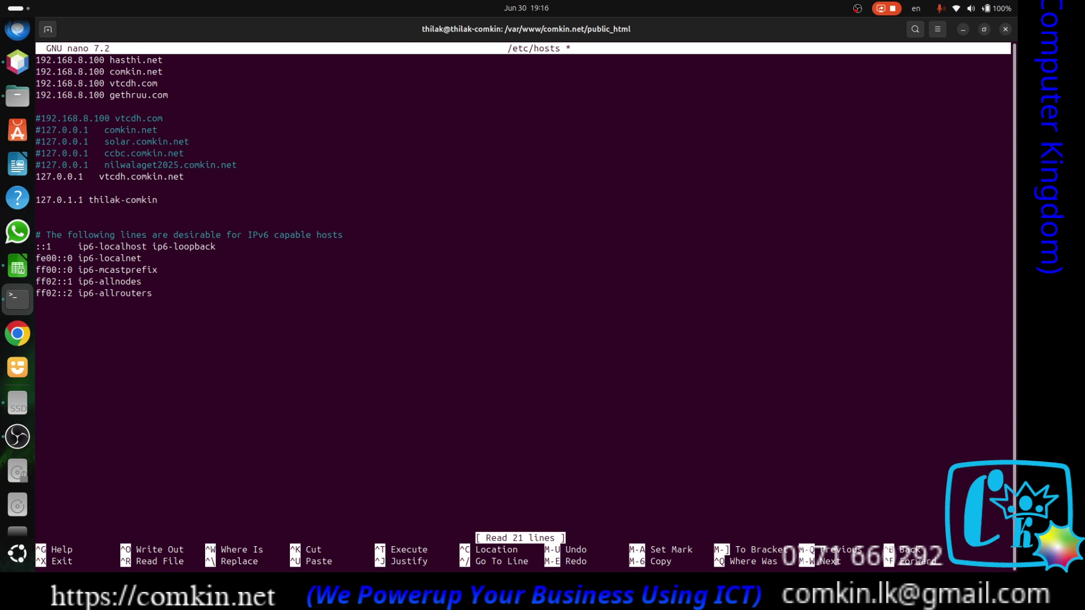
{"action": "key", "text": "ctrl+x"}
{"action": "key", "text": "y"}
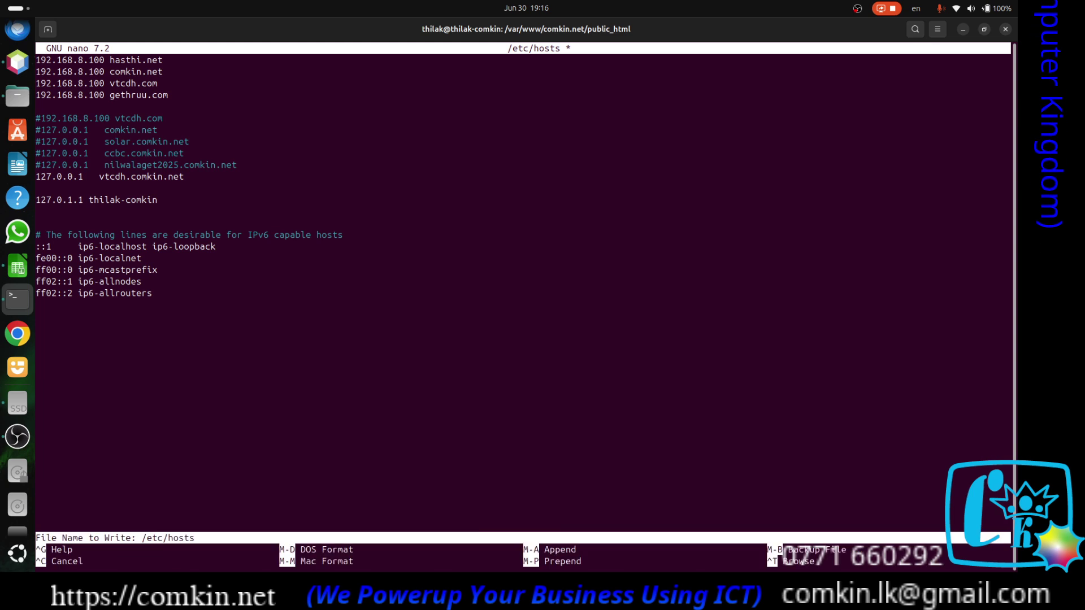
{"action": "key", "text": "Return"}
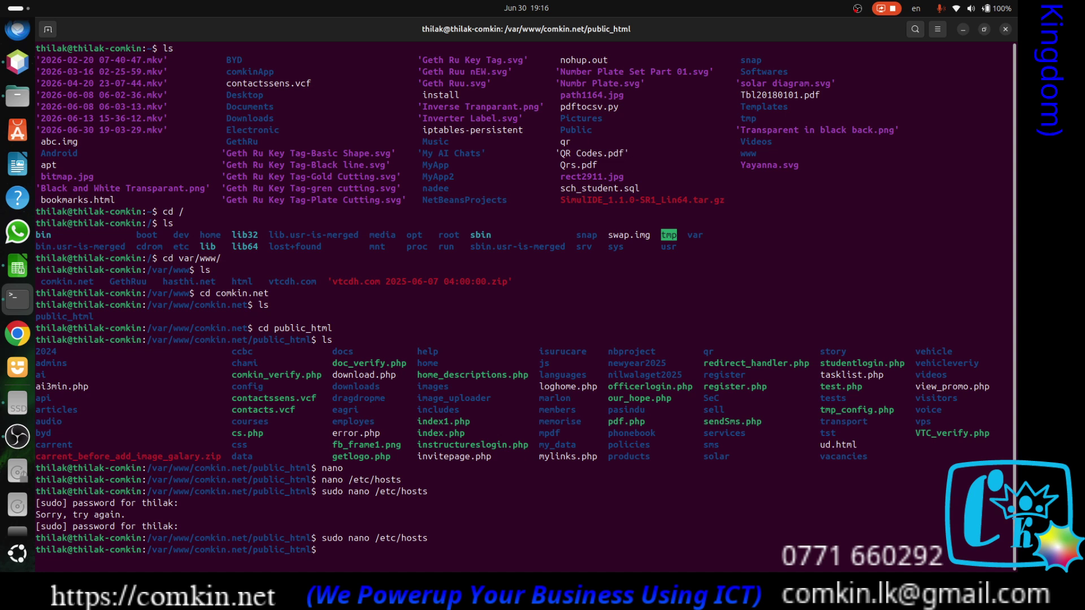
Try ? as a shell command, and display the built-in command list with help.
{"action": "type", "text": "?"}
{"action": "key", "text": "Return"}
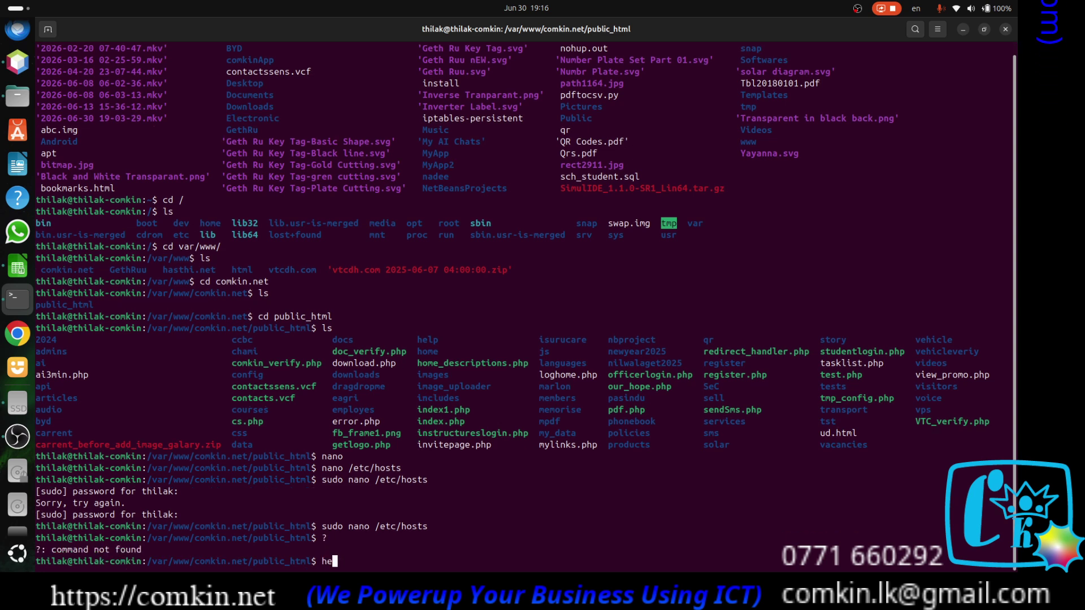
{"action": "key", "text": "Return"}
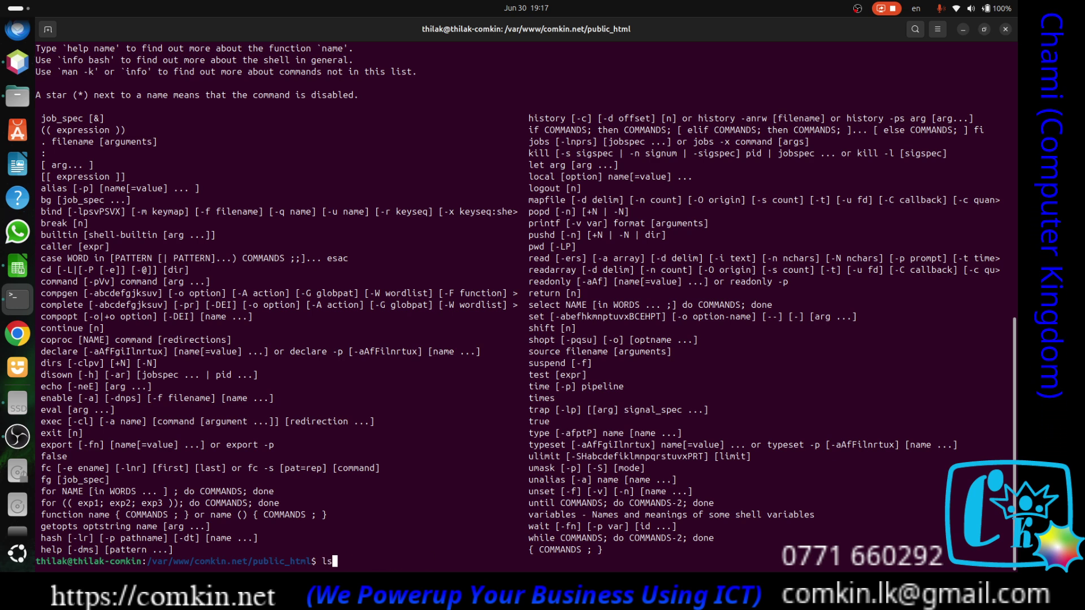
Connect to the server at 192.168.8.100 over SSH on port 1124, entering the account password.
{"action": "key", "text": "Up"}
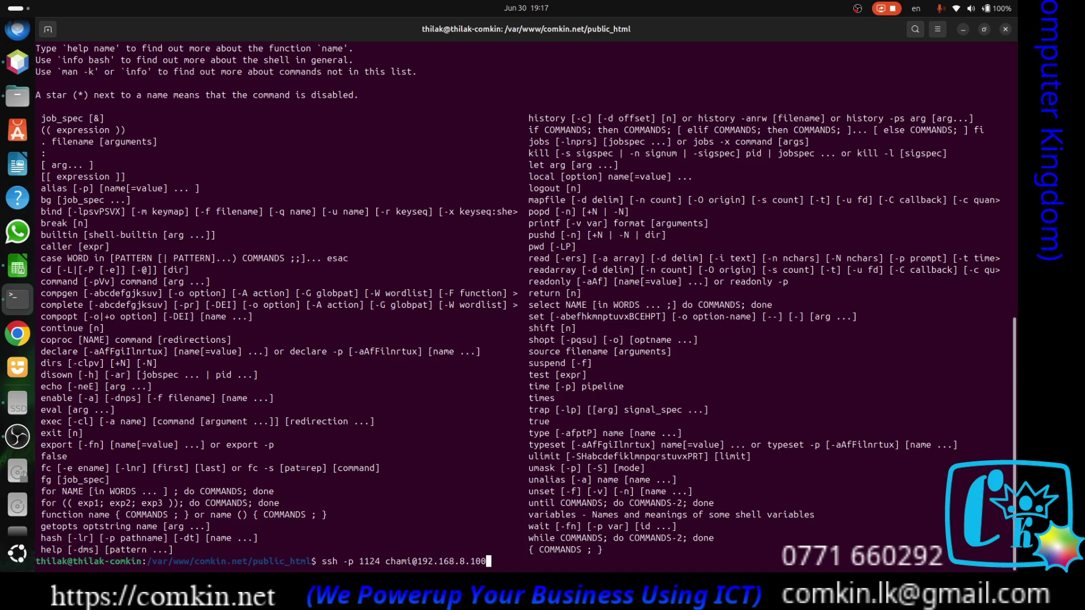
{"action": "key", "text": "Return"}
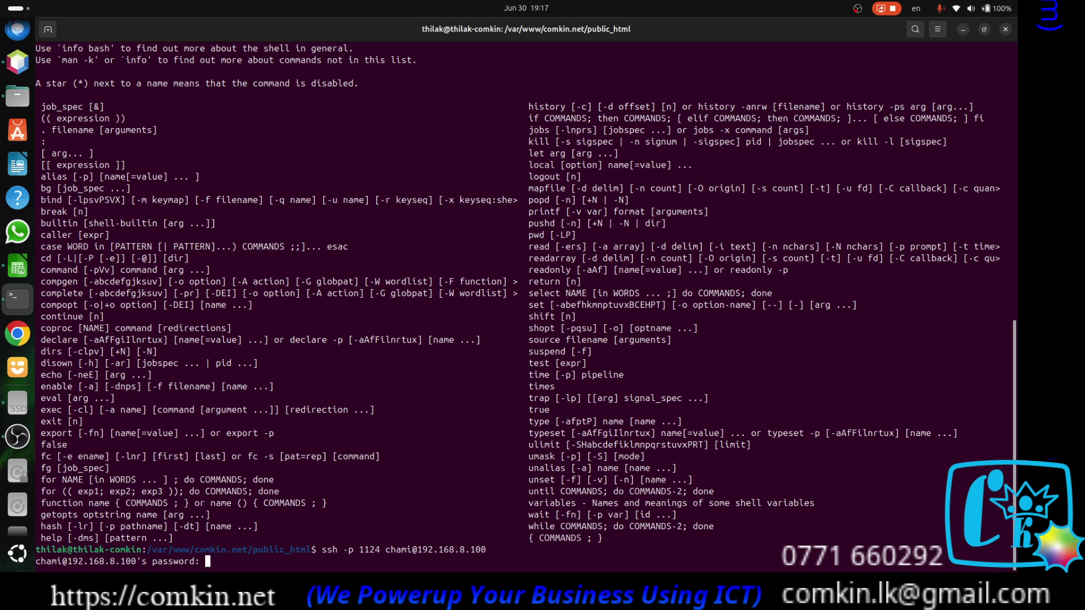
{"action": "key", "text": "Return"}
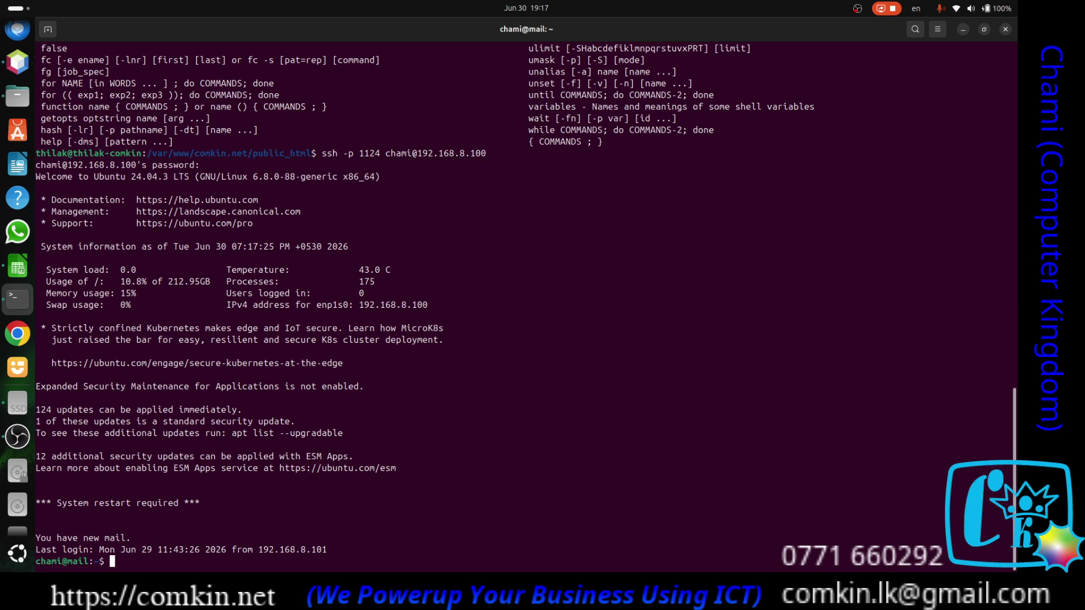
List the remote home directory, and change to /var/ and list its contents.
{"action": "type", "text": "ls"}
{"action": "key", "text": "Return"}
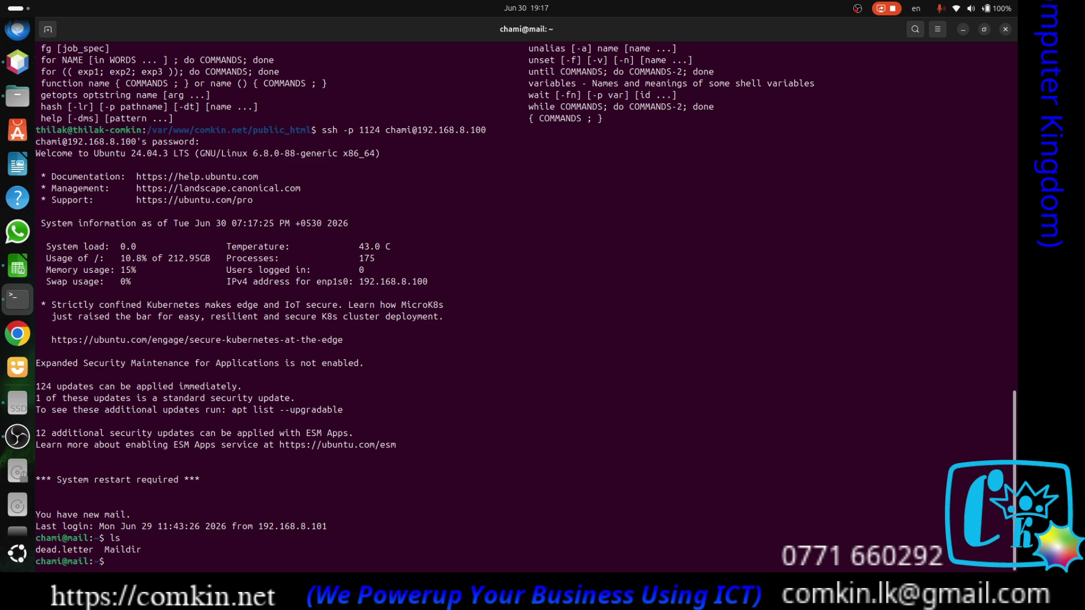
{"action": "type", "text": "cd "}
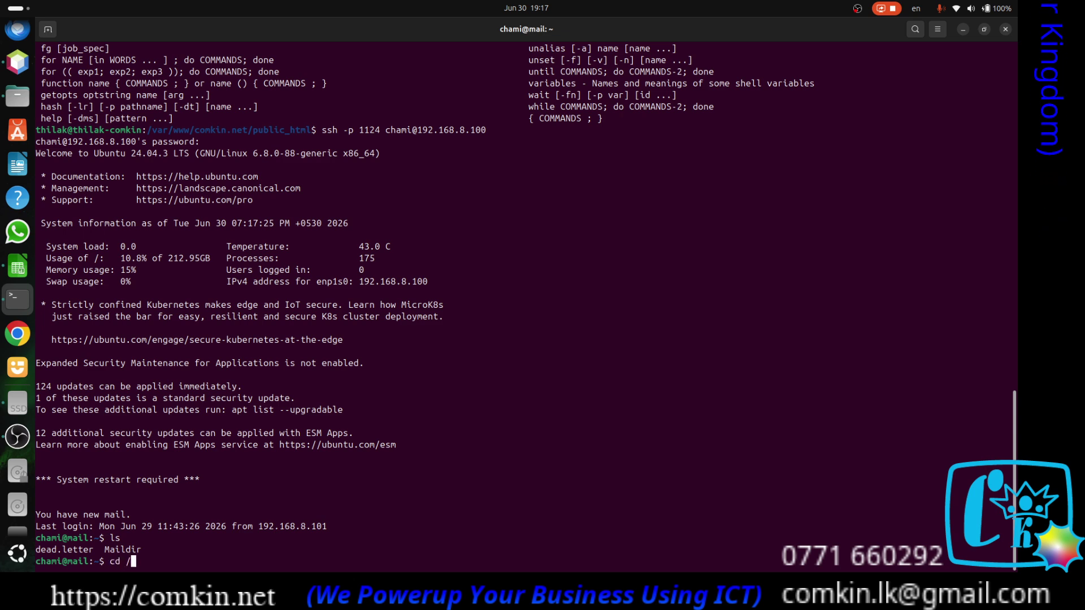
{"action": "type", "text": "/var/"}
{"action": "key", "text": "Return"}
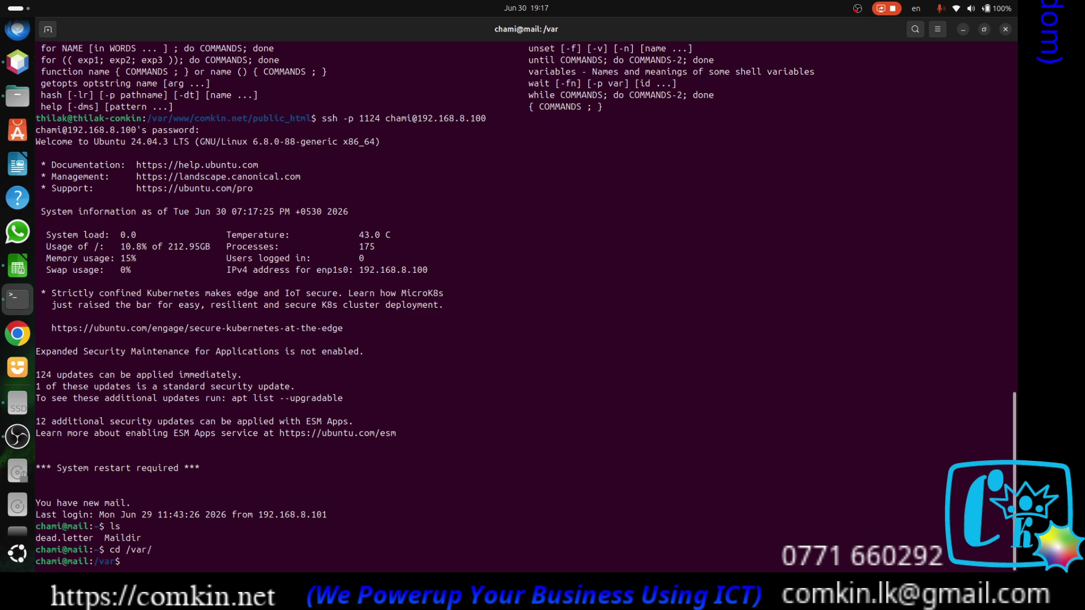
{"action": "key", "text": "Return"}
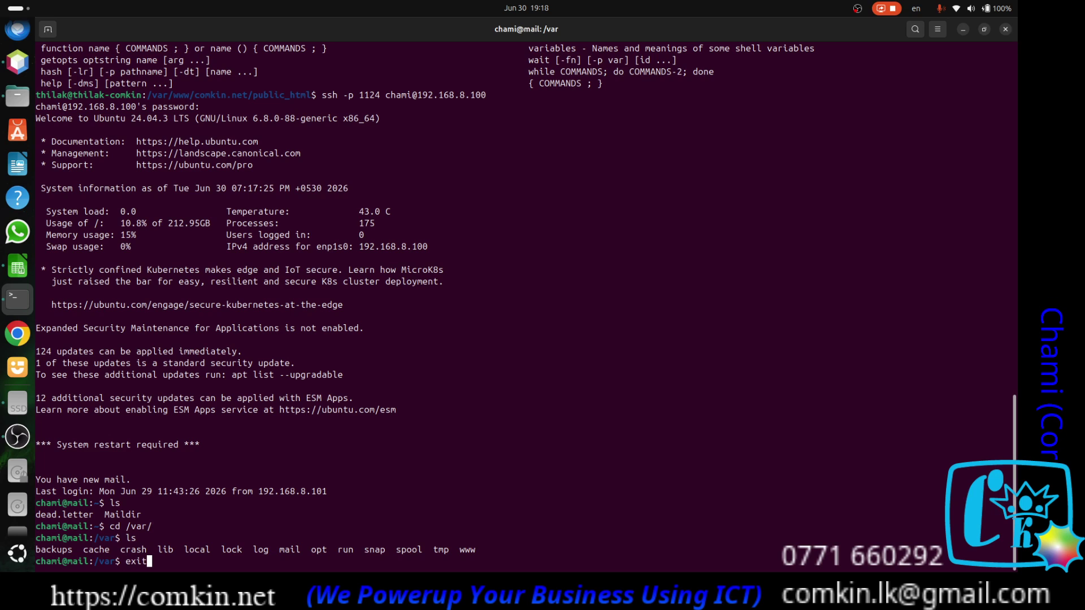
Exit the SSH session and close the local terminal with exit.
{"action": "key", "text": "Return"}
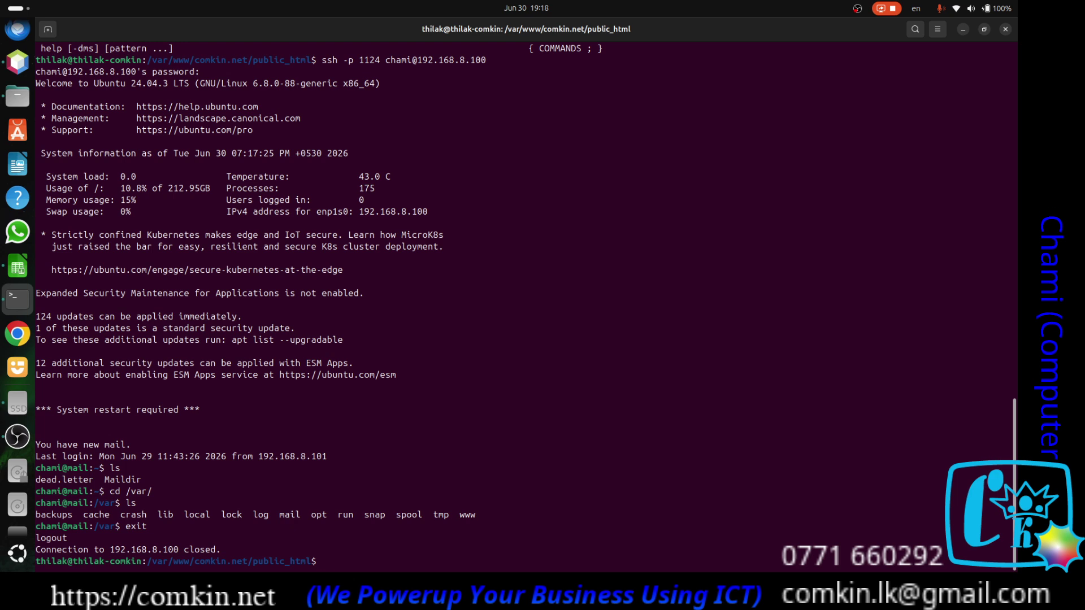
{"action": "type", "text": "exit"}
{"action": "key", "text": "Return"}
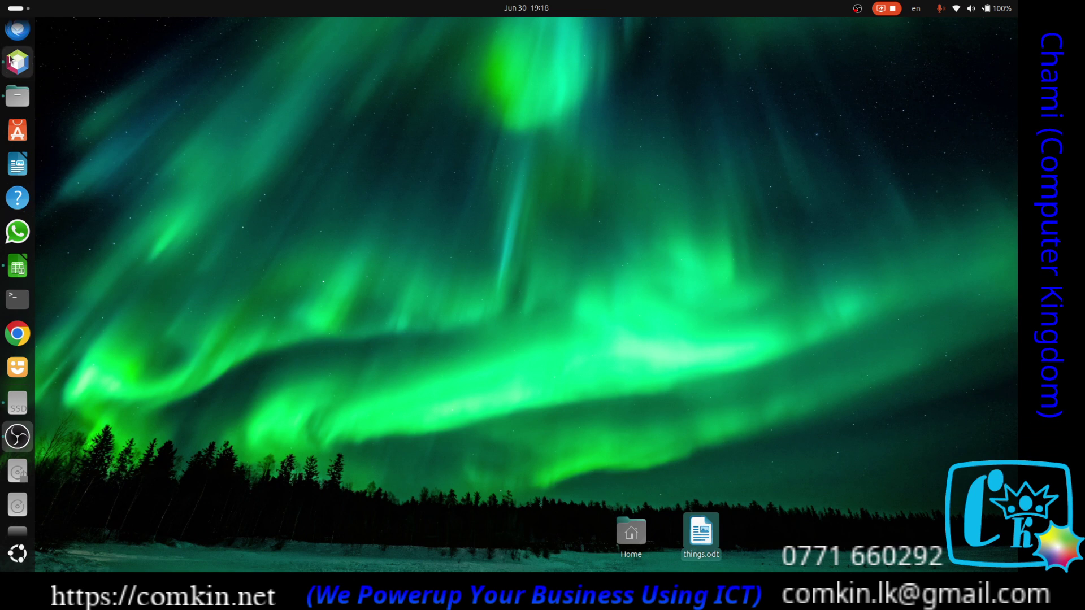
Switch to LibreOffice Calc, open the recent quotation spreadsheet, dismiss the tip of the day and look through the sheet.
{"action": "scroll", "coordinate": [17, 45], "scroll_direction": "down", "scroll_amount": 2}
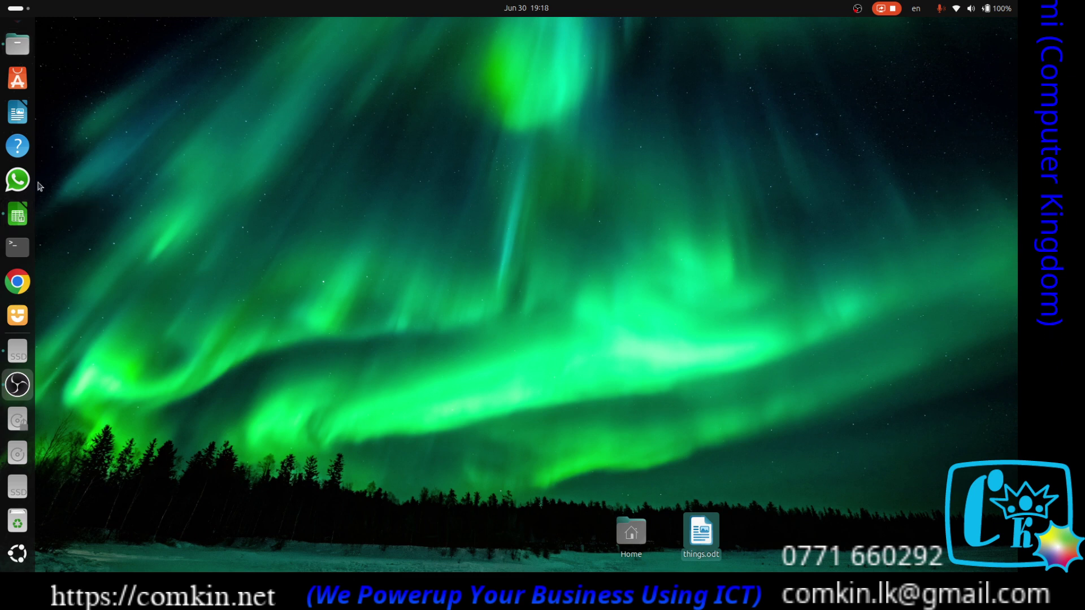
{"action": "left_click", "coordinate": [19, 214]}
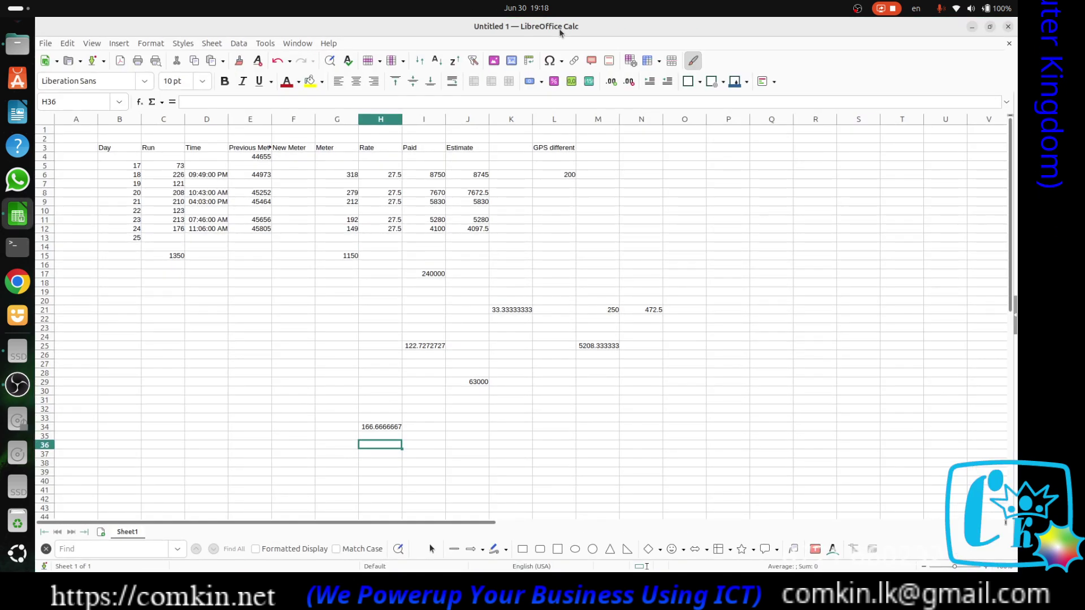
{"action": "left_click", "coordinate": [45, 42]}
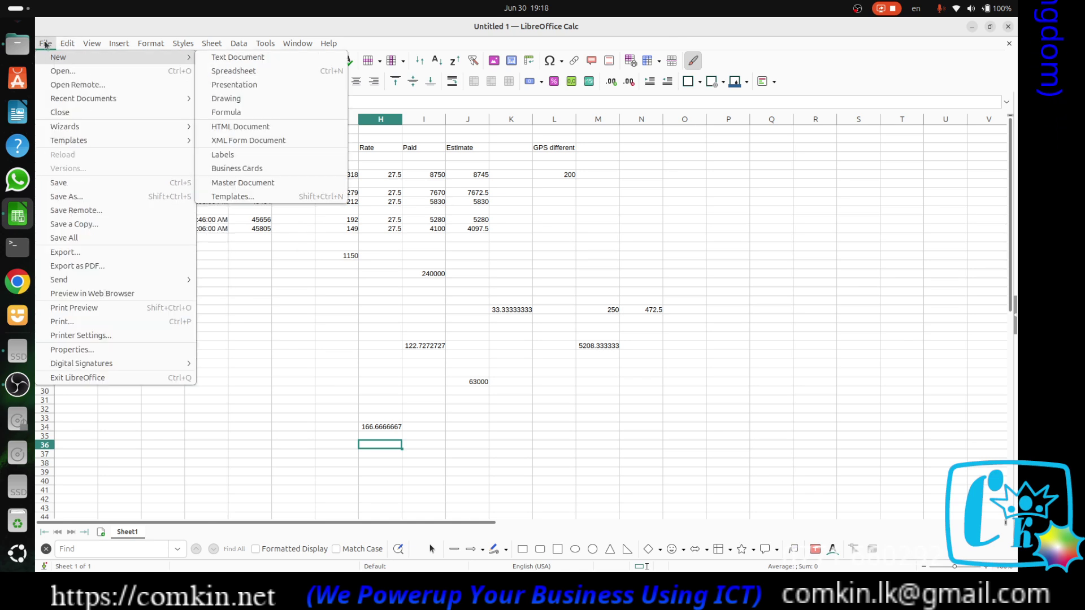
{"action": "left_click", "coordinate": [37, 44]}
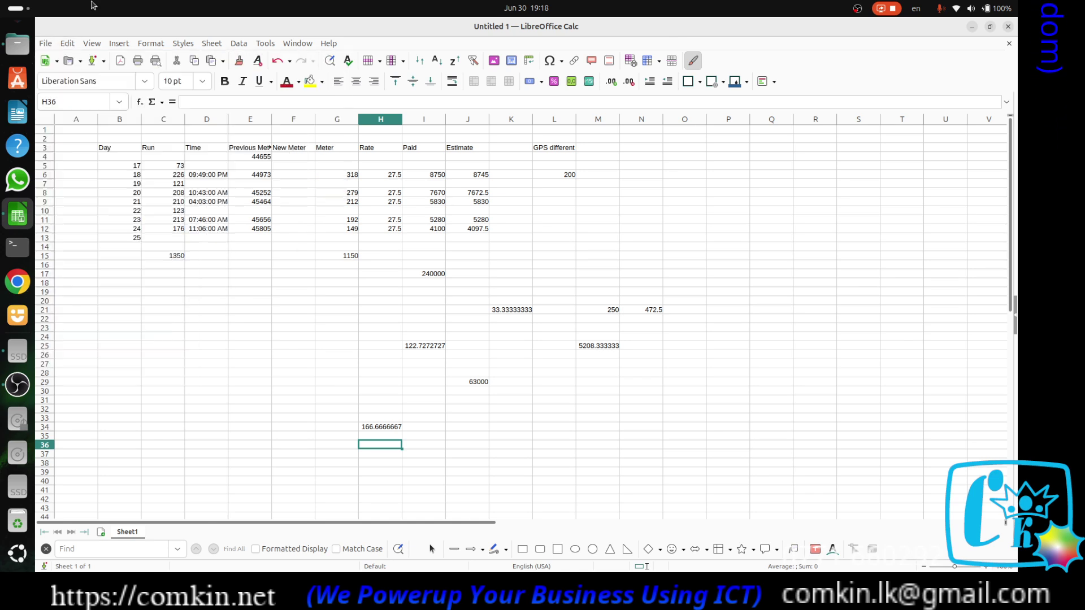
{"action": "left_click", "coordinate": [44, 44]}
{"action": "mouse_move", "coordinate": [79, 99]}
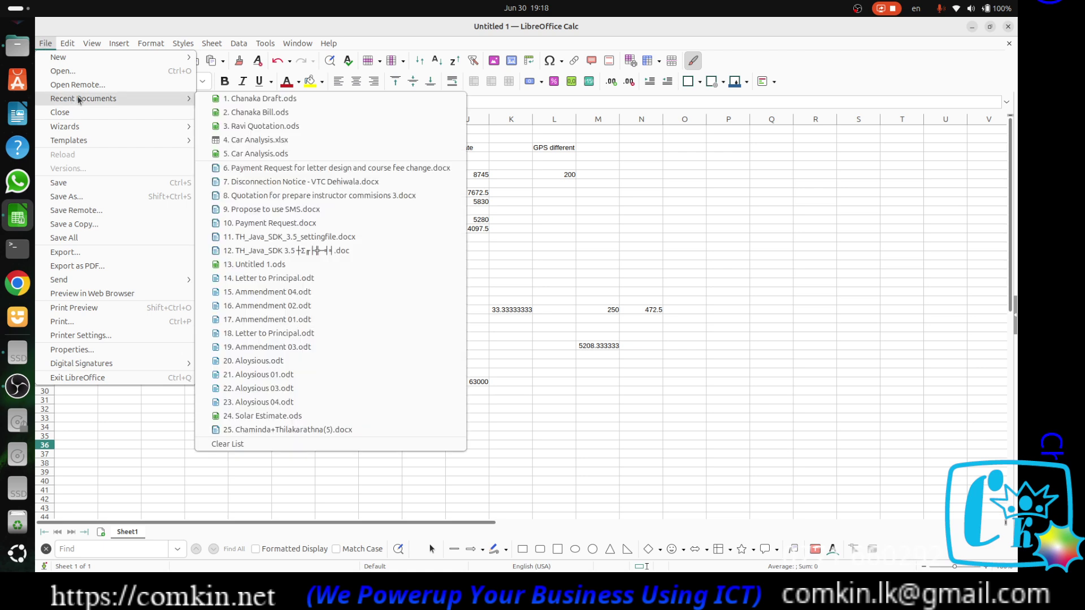
{"action": "left_click", "coordinate": [310, 130]}
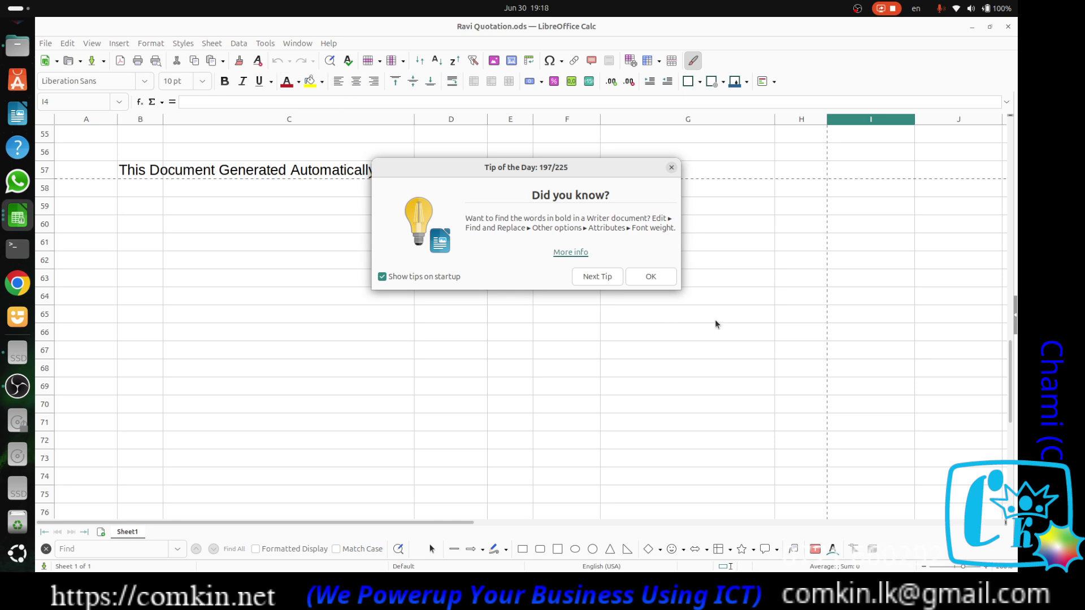
{"action": "left_click", "coordinate": [647, 279]}
{"action": "scroll", "coordinate": [365, 208], "scroll_direction": "up", "scroll_amount": 18}
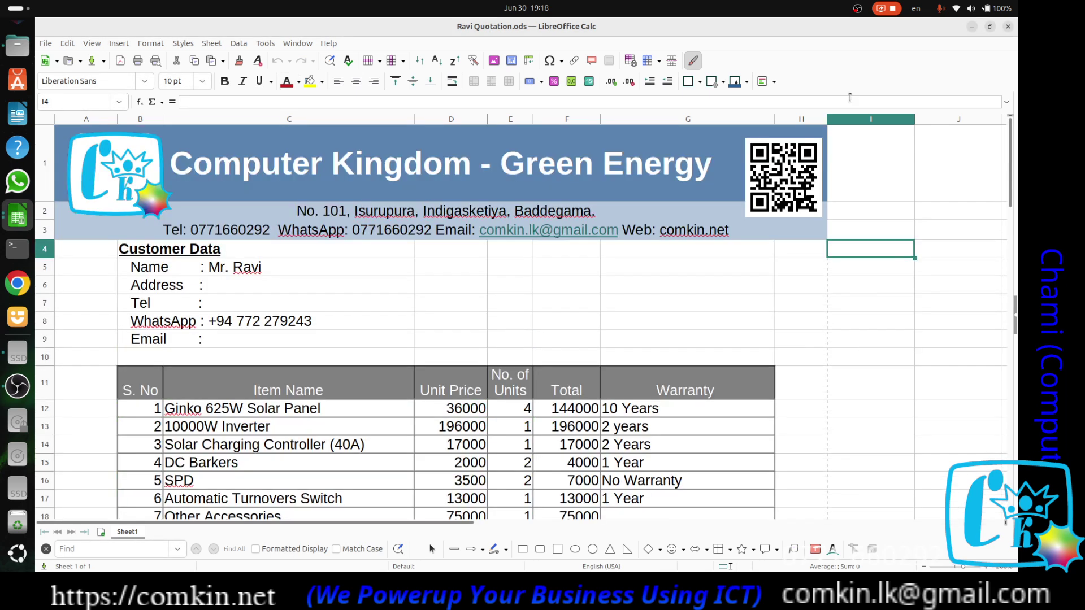
{"action": "left_click", "coordinate": [949, 286]}
{"action": "scroll", "coordinate": [508, 197], "scroll_direction": "down", "scroll_amount": 8}
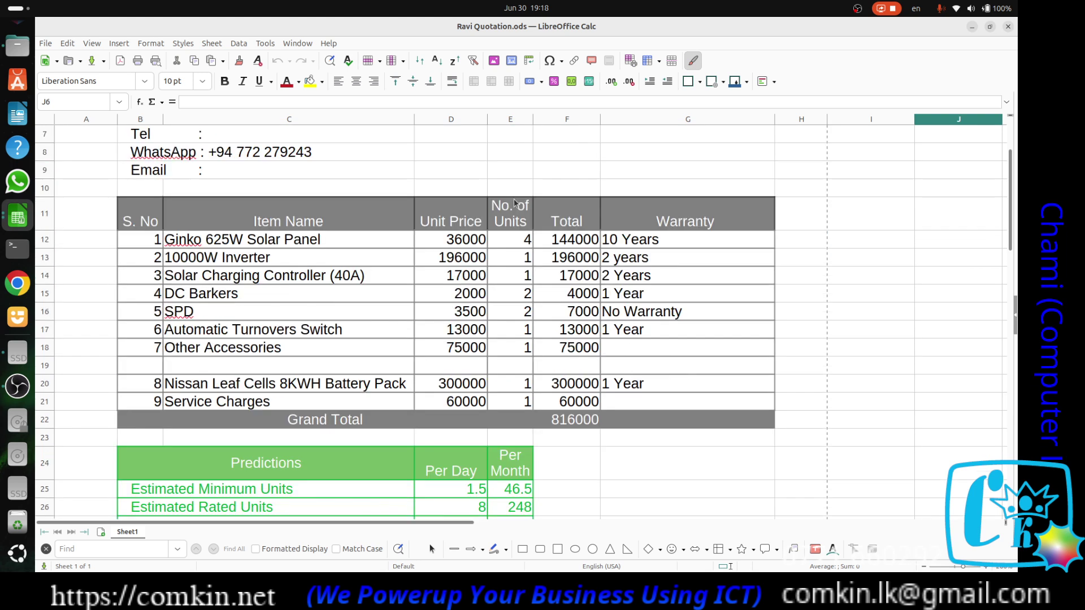
{"action": "scroll", "coordinate": [513, 200], "scroll_direction": "down", "scroll_amount": 13}
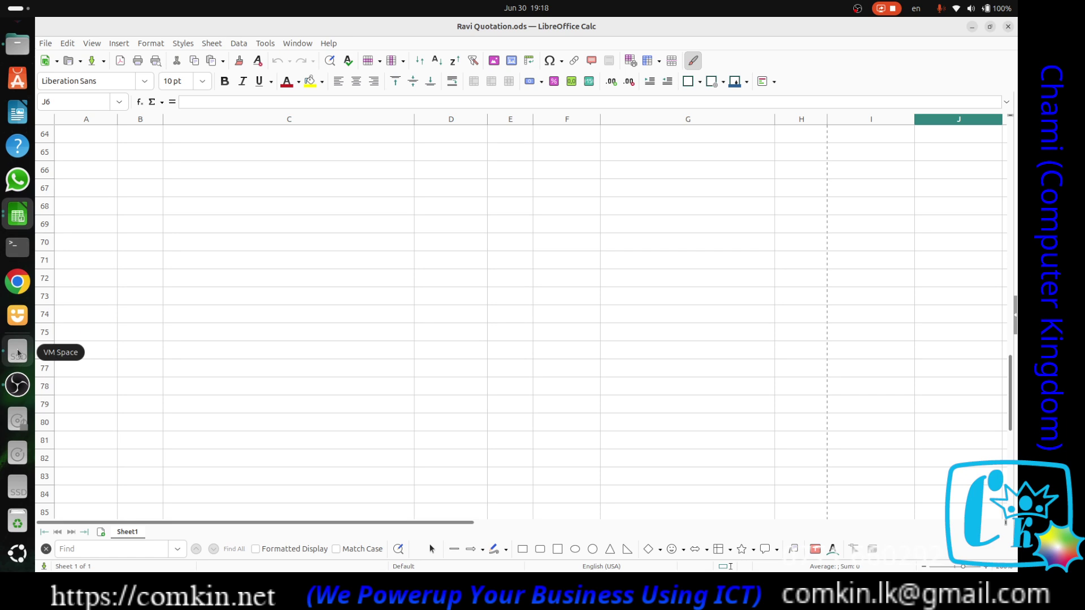
Launch LibreOffice Writer, open the recent Payment Request for letter design and course fee change.docx, and look through it.
{"action": "scroll", "coordinate": [18, 355], "scroll_direction": "up", "scroll_amount": 3}
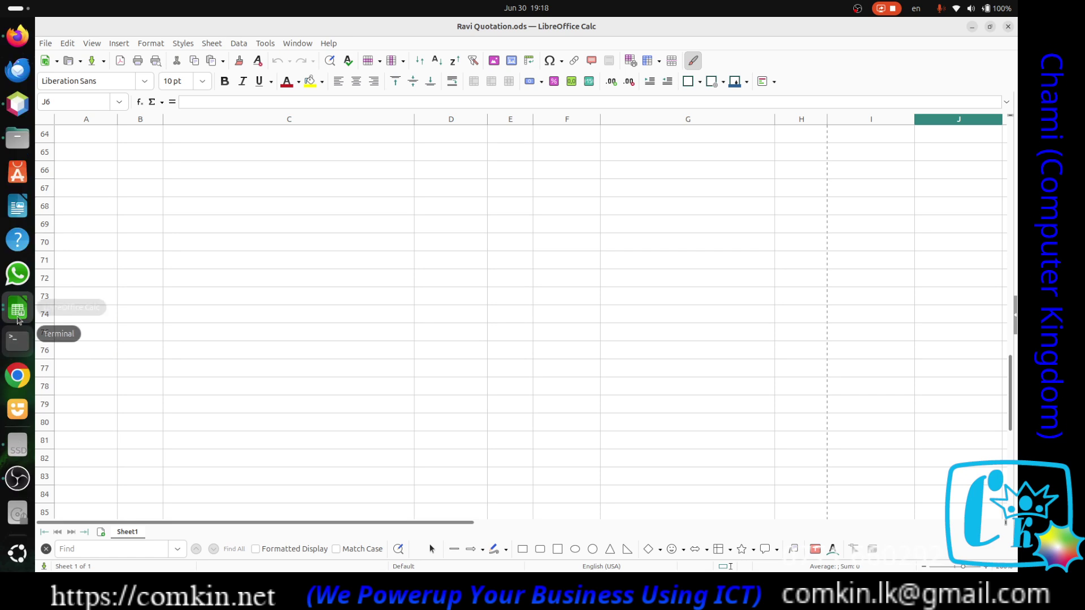
{"action": "left_click", "coordinate": [18, 212]}
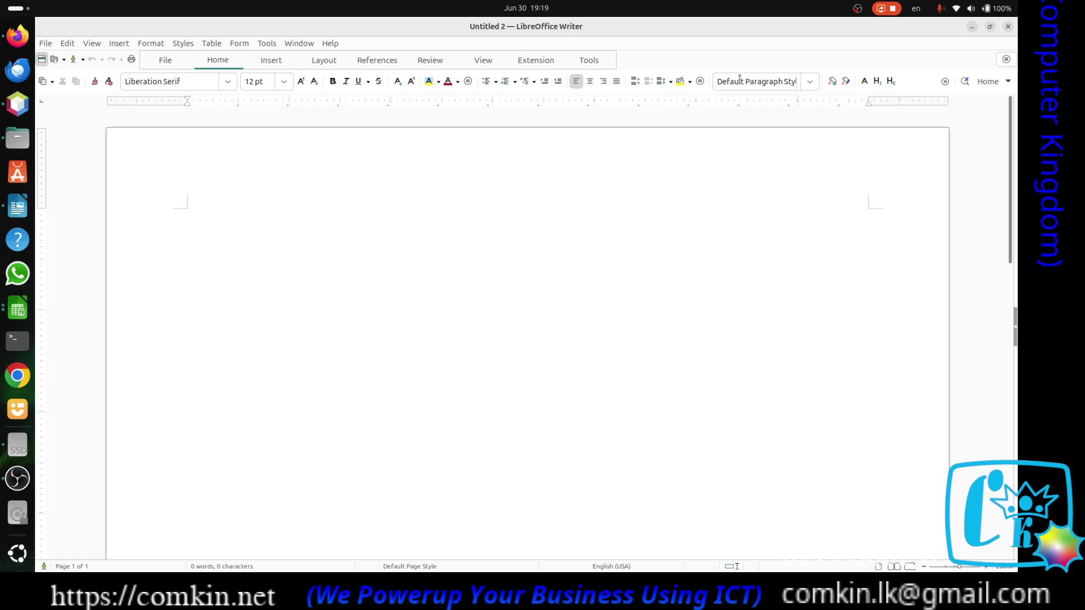
{"action": "left_click", "coordinate": [44, 45]}
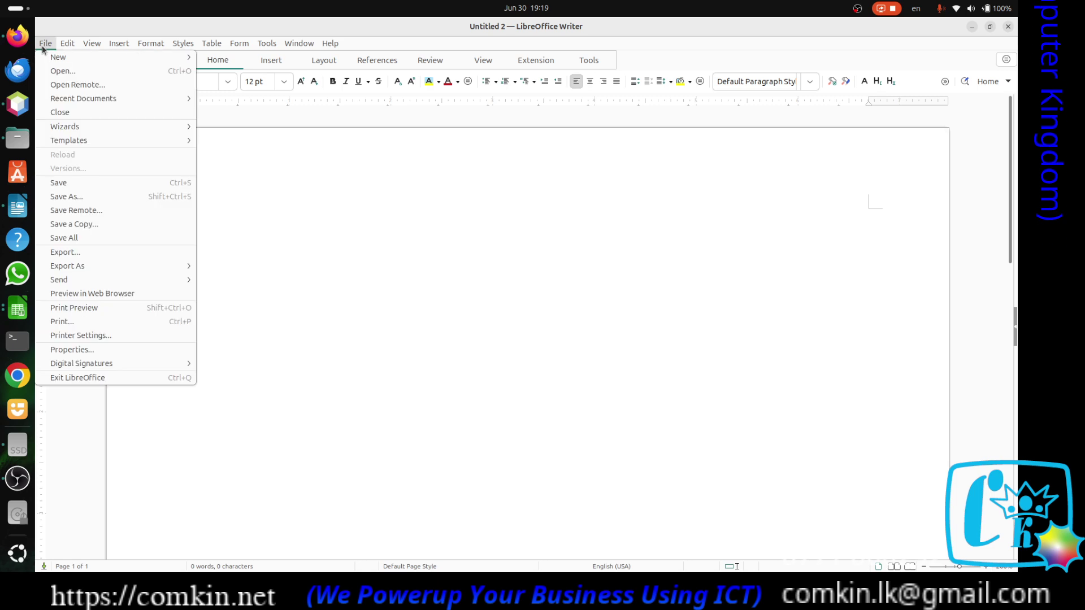
{"action": "mouse_move", "coordinate": [81, 101]}
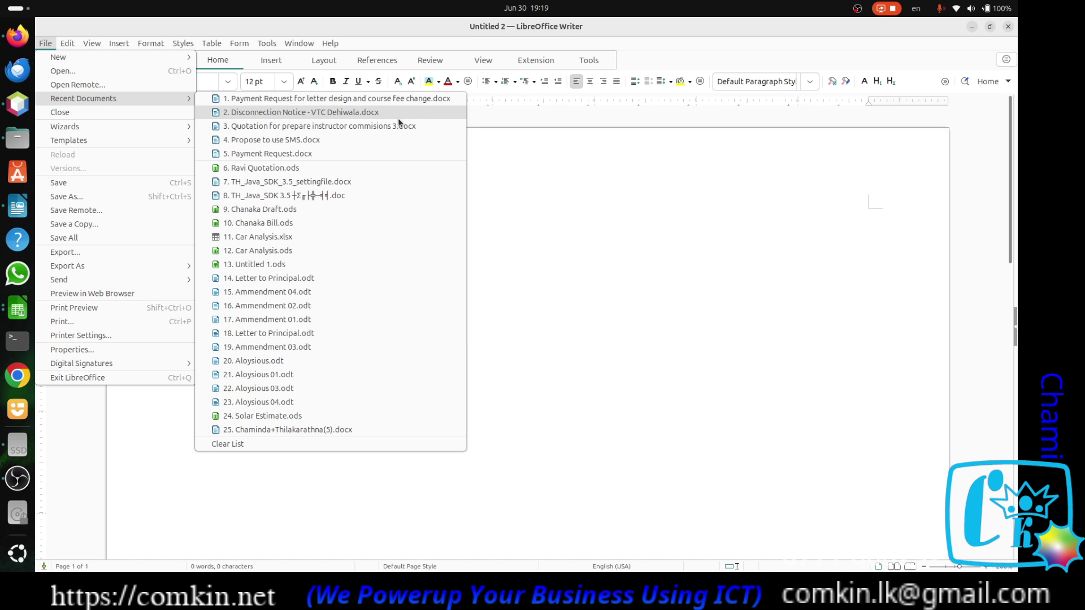
{"action": "left_click", "coordinate": [288, 99]}
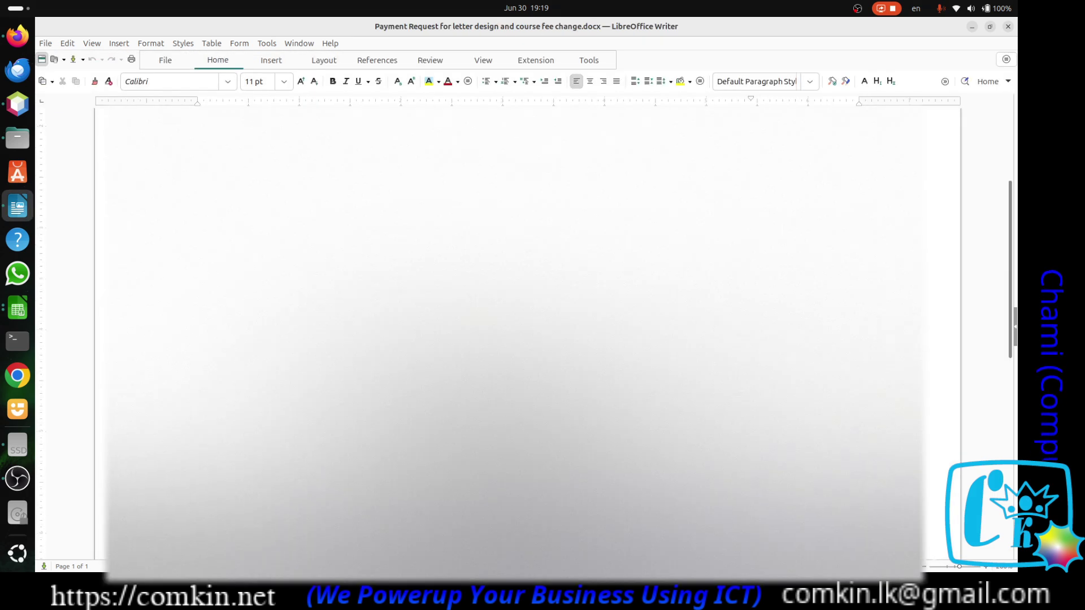
{"action": "scroll", "coordinate": [525, 339], "scroll_direction": "down", "scroll_amount": 5}
{"action": "scroll", "coordinate": [526, 339], "scroll_direction": "up", "scroll_amount": 10}
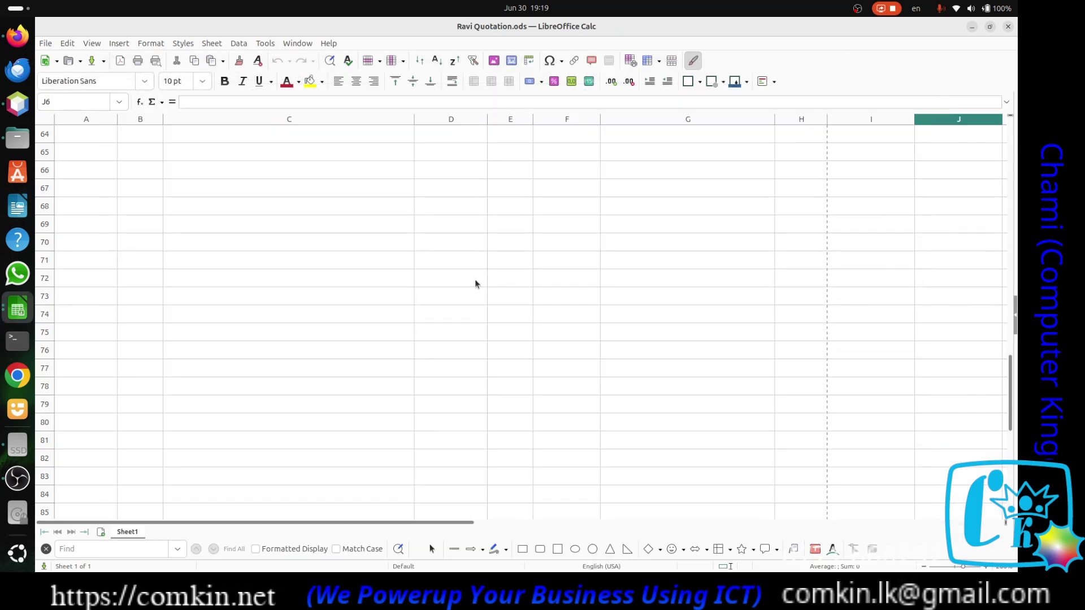
Close the quotation spreadsheet and the Untitled 1 spreadsheet, discarding the unsaved changes.
{"action": "left_click", "coordinate": [1007, 27]}
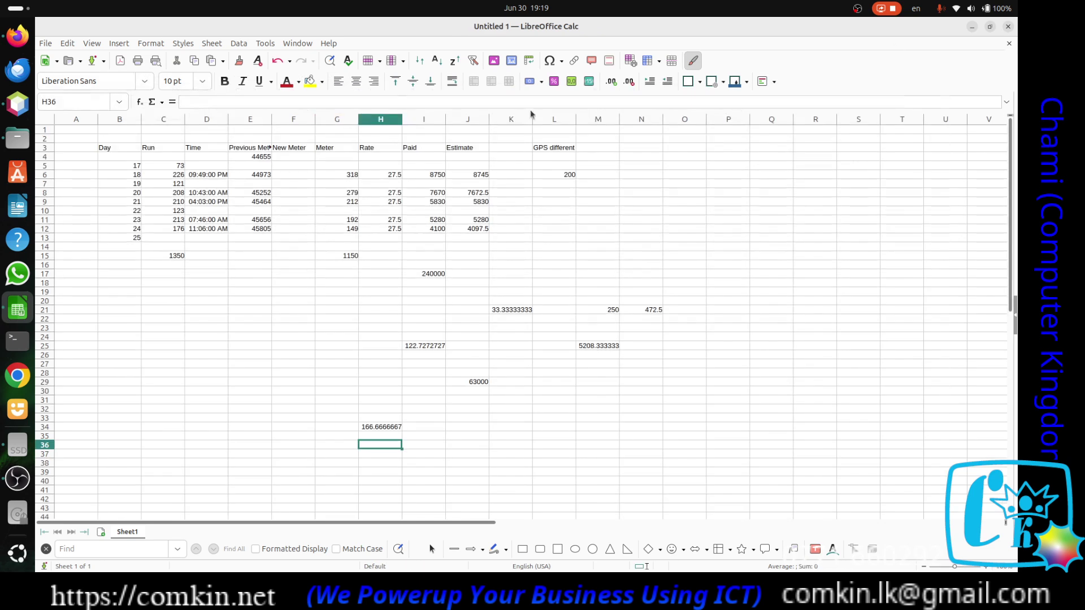
{"action": "left_click", "coordinate": [1008, 26]}
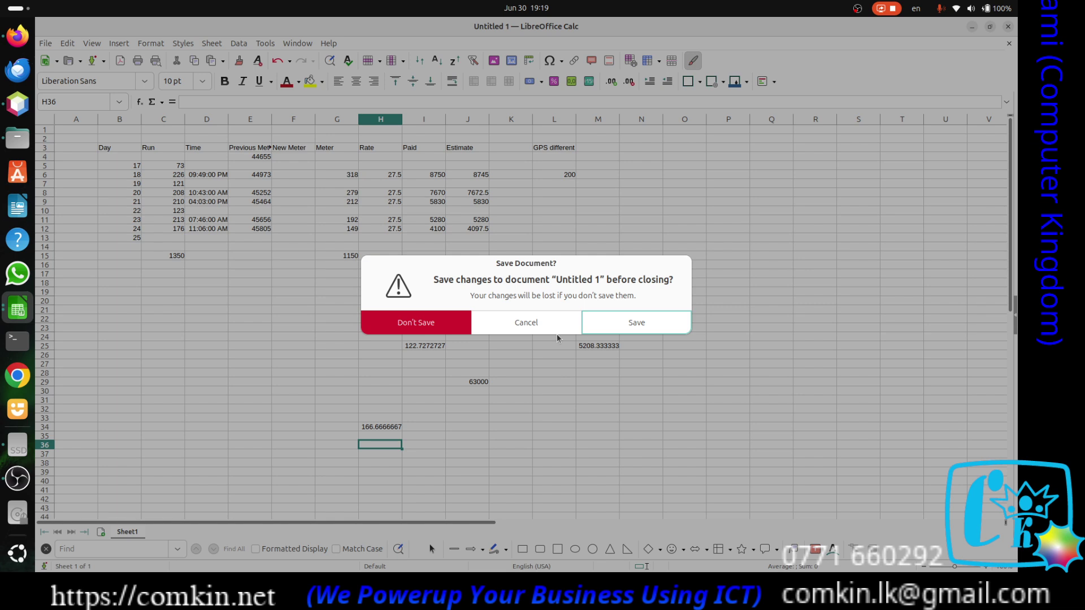
{"action": "left_click", "coordinate": [414, 323]}
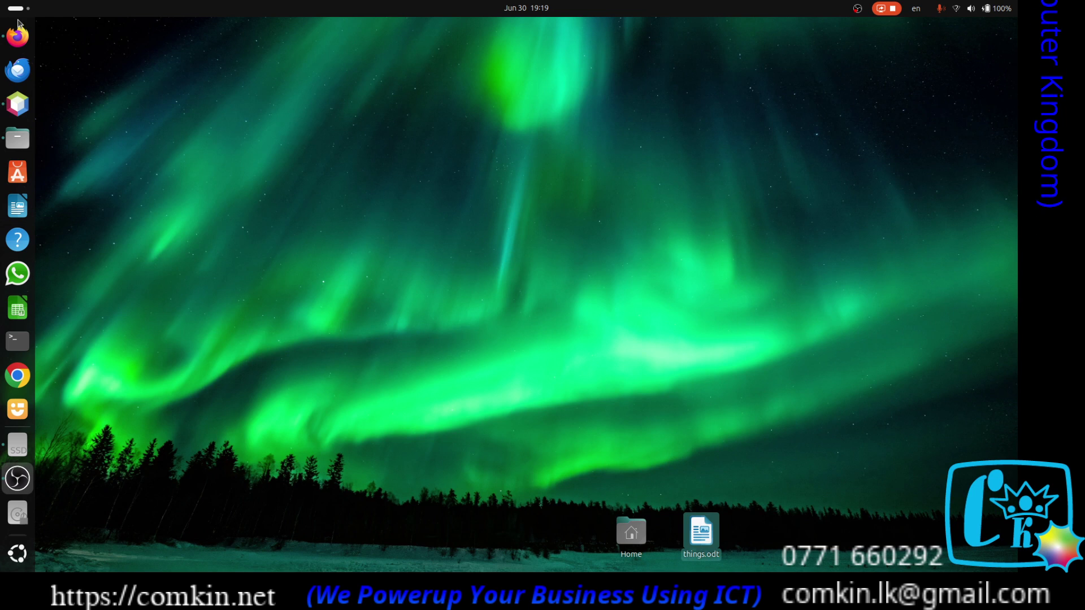
Bring up the Firefox browser and minimize it, and open Google Chrome on its start page and close it.
{"action": "left_click", "coordinate": [18, 38]}
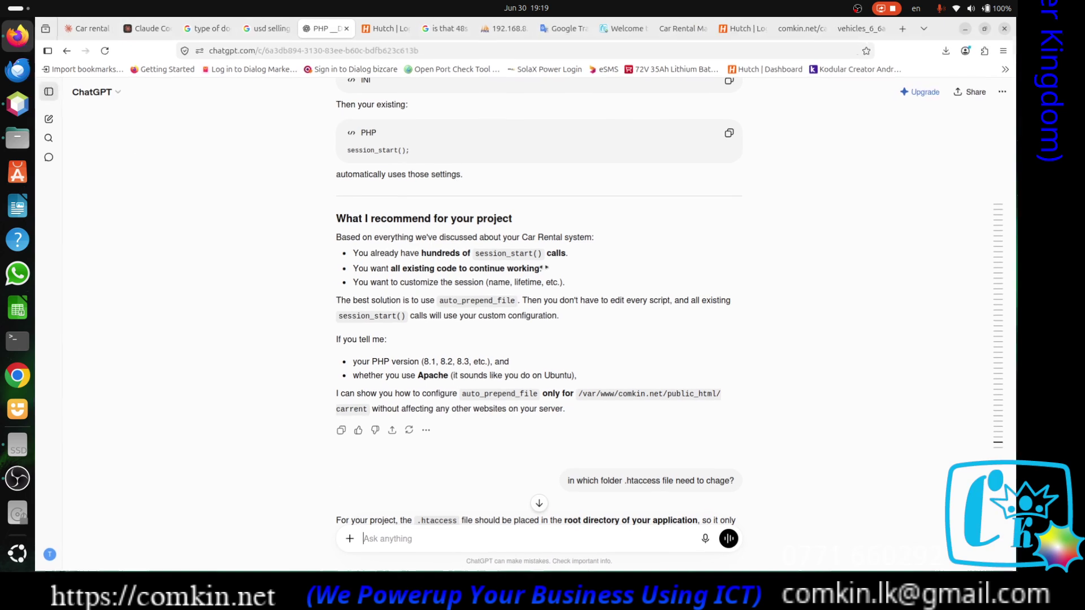
{"action": "left_click", "coordinate": [966, 30]}
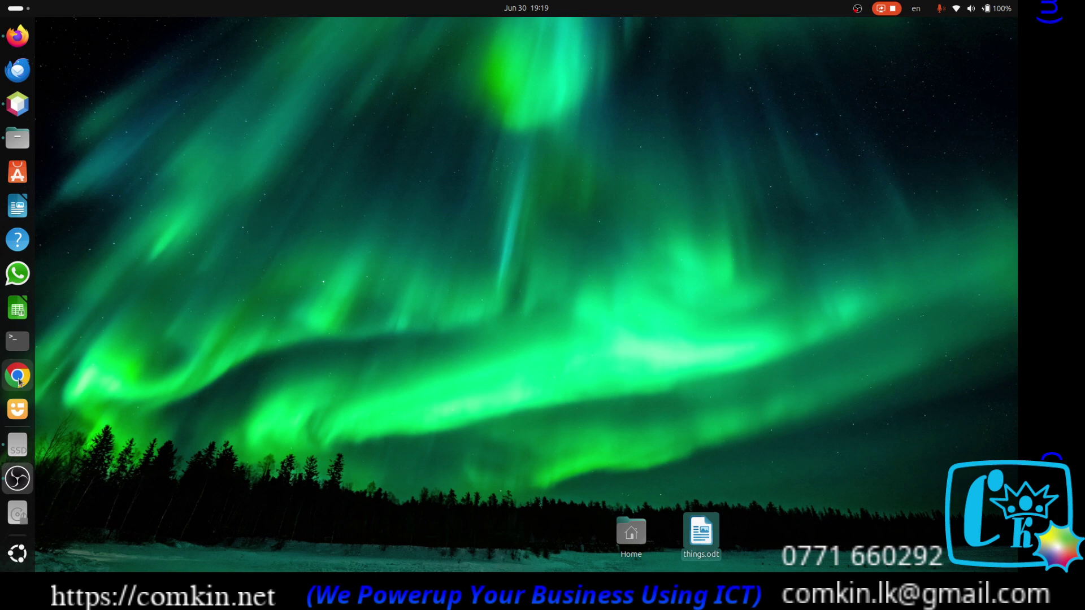
{"action": "left_click", "coordinate": [13, 379]}
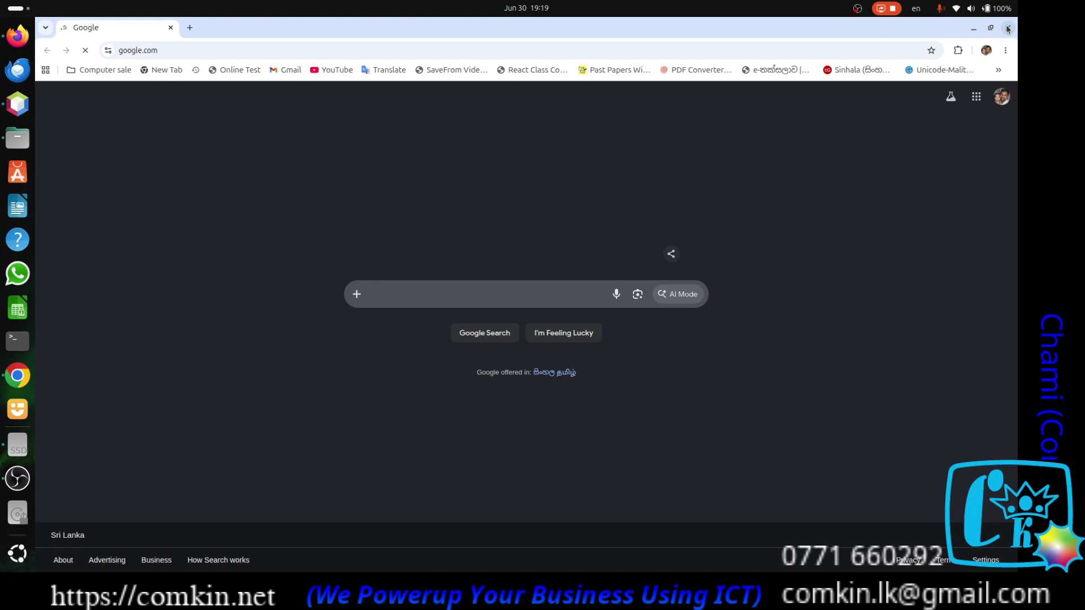
{"action": "left_click", "coordinate": [1007, 28]}
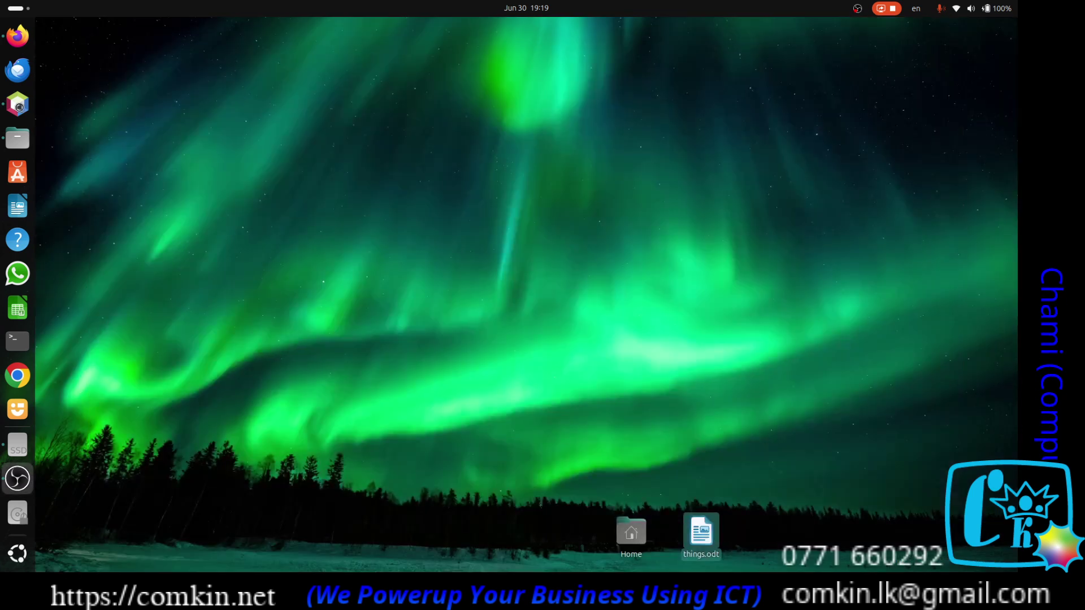
Launch VLC media player from the installed applications, accept its privacy policy with metadata network access allowed, and close the player.
{"action": "left_click", "coordinate": [16, 567]}
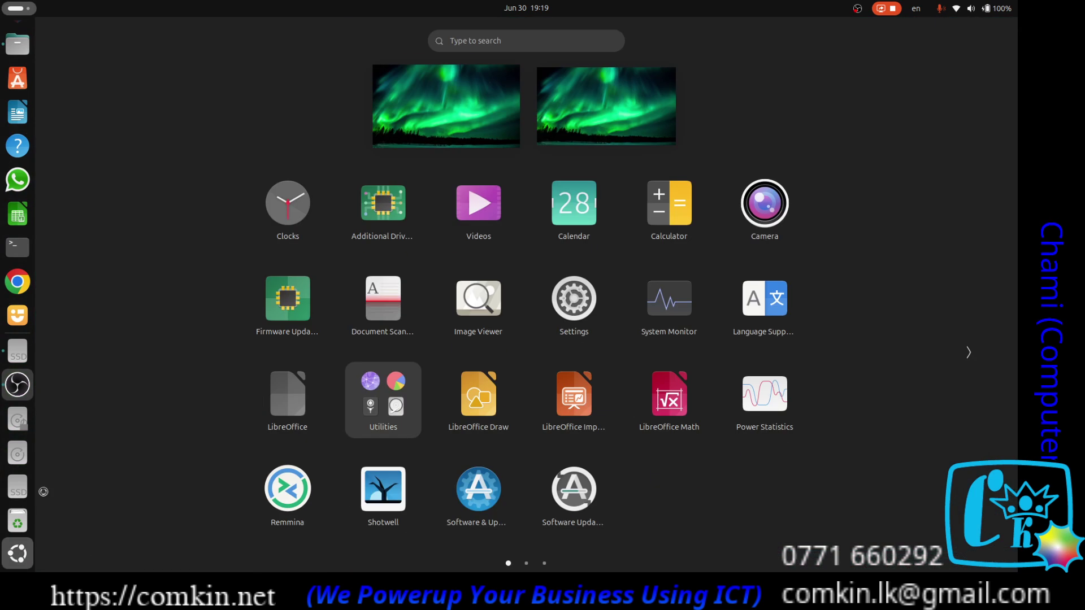
{"action": "left_click", "coordinate": [968, 352]}
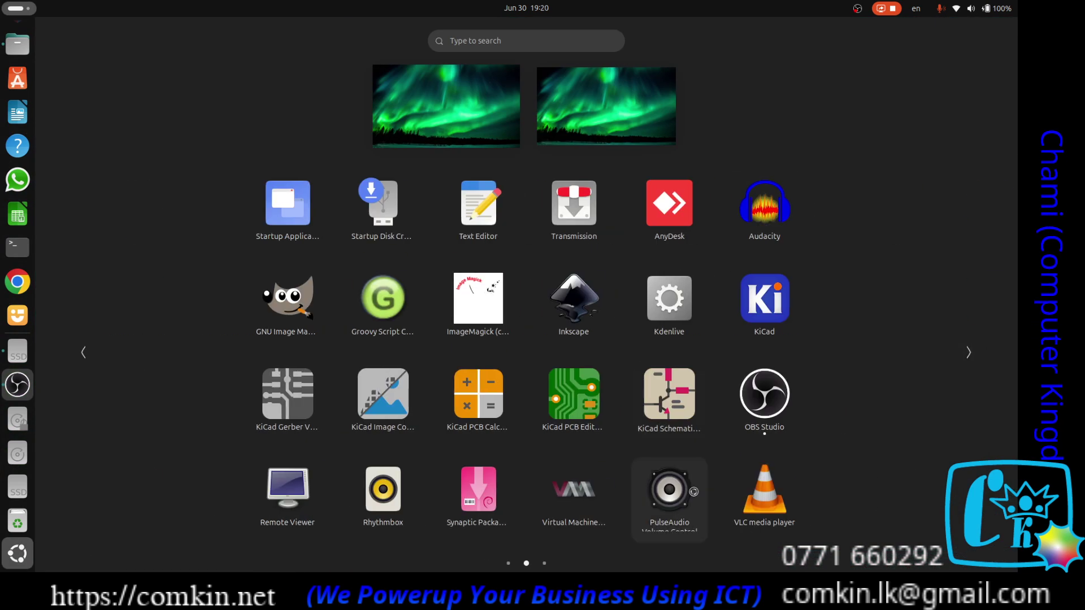
{"action": "left_click", "coordinate": [766, 497]}
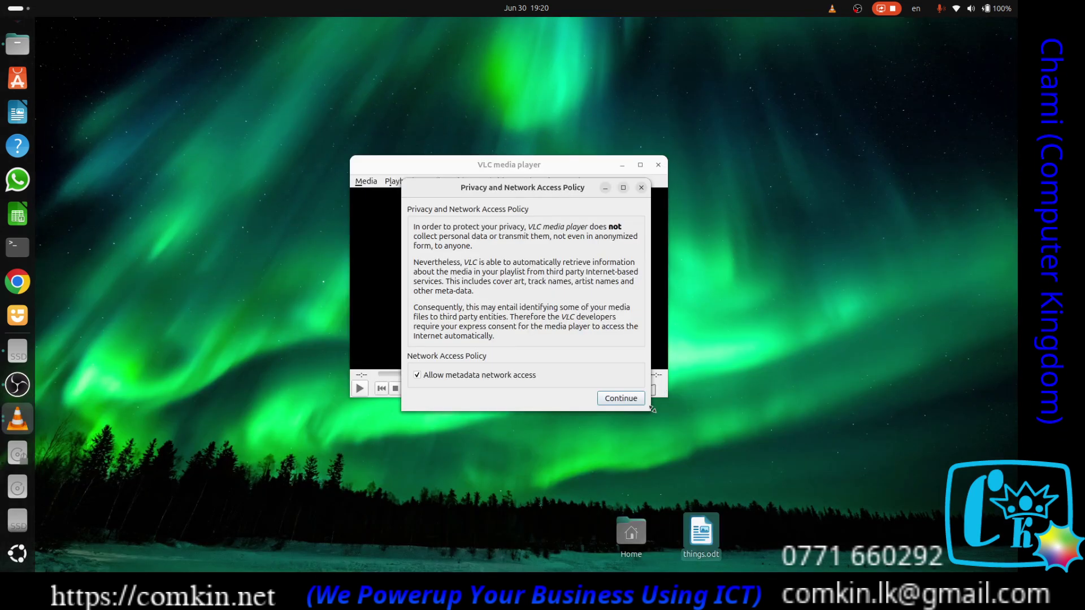
{"action": "left_click", "coordinate": [621, 398]}
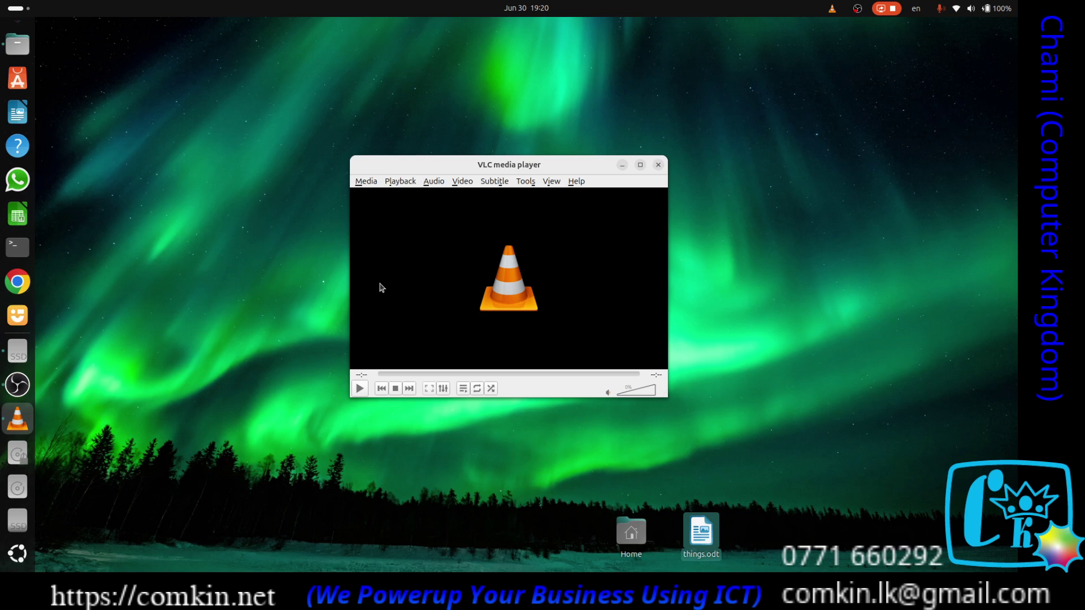
{"action": "left_click", "coordinate": [368, 182]}
{"action": "left_click", "coordinate": [659, 167]}
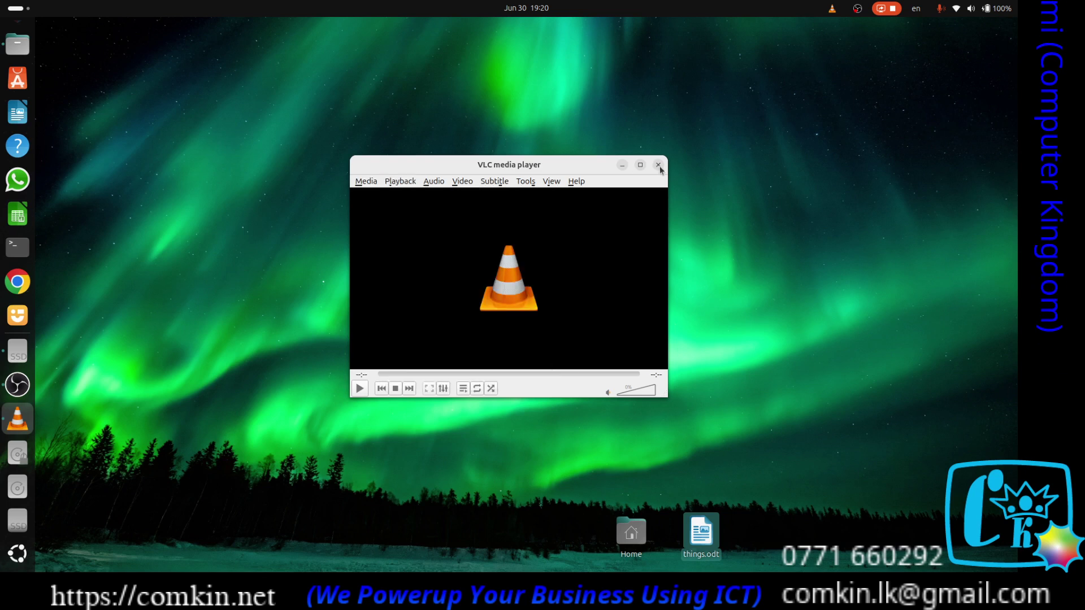
{"action": "left_click", "coordinate": [658, 167]}
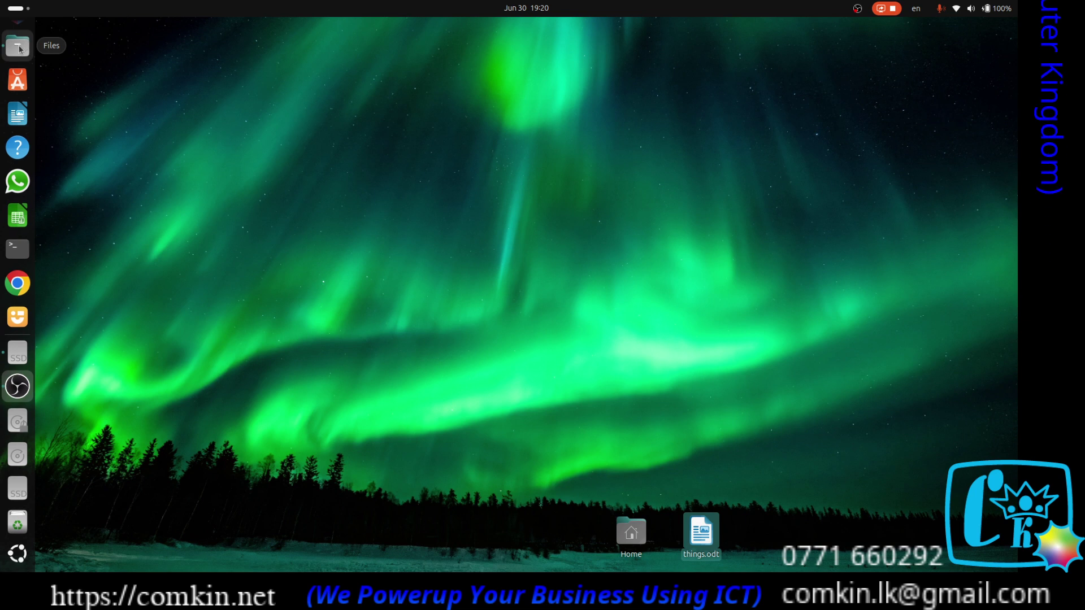
View the Documents and Pictures folders in the file manager, and close its window.
{"action": "left_click", "coordinate": [18, 47]}
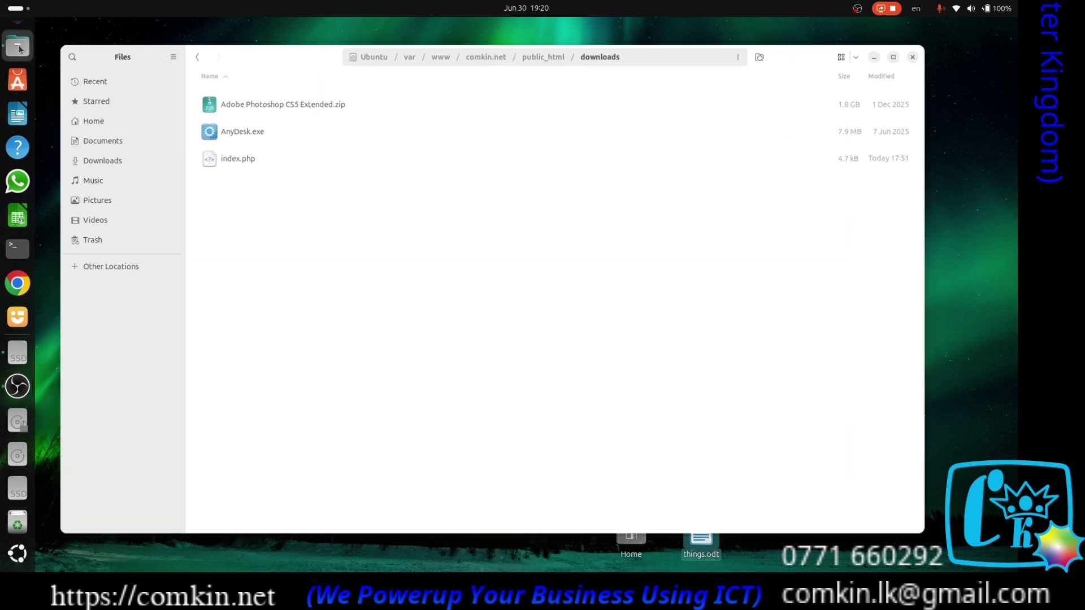
{"action": "left_click", "coordinate": [105, 140]}
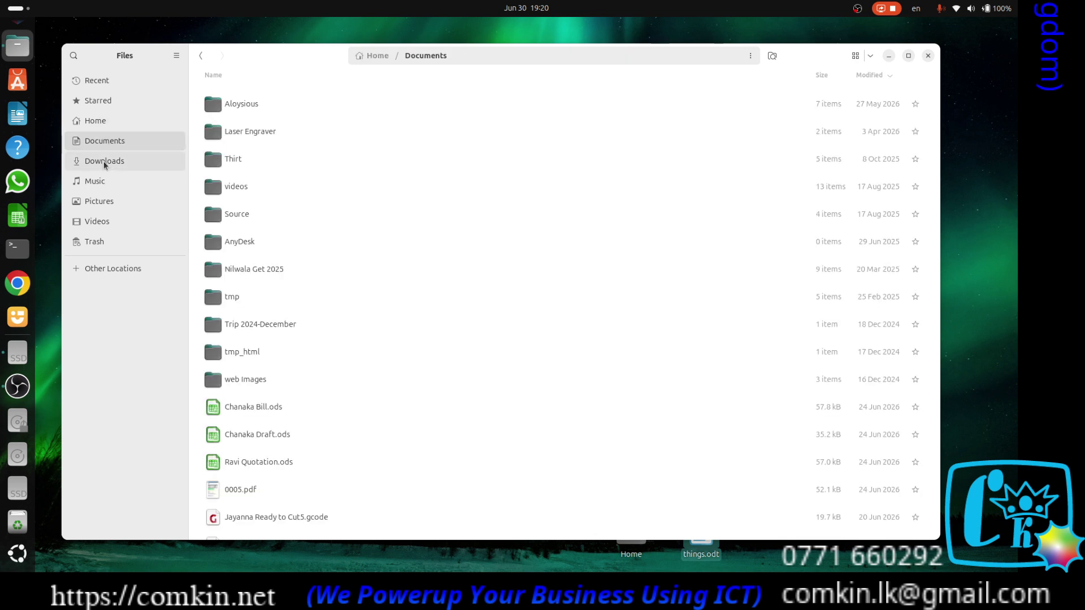
{"action": "left_click", "coordinate": [97, 202]}
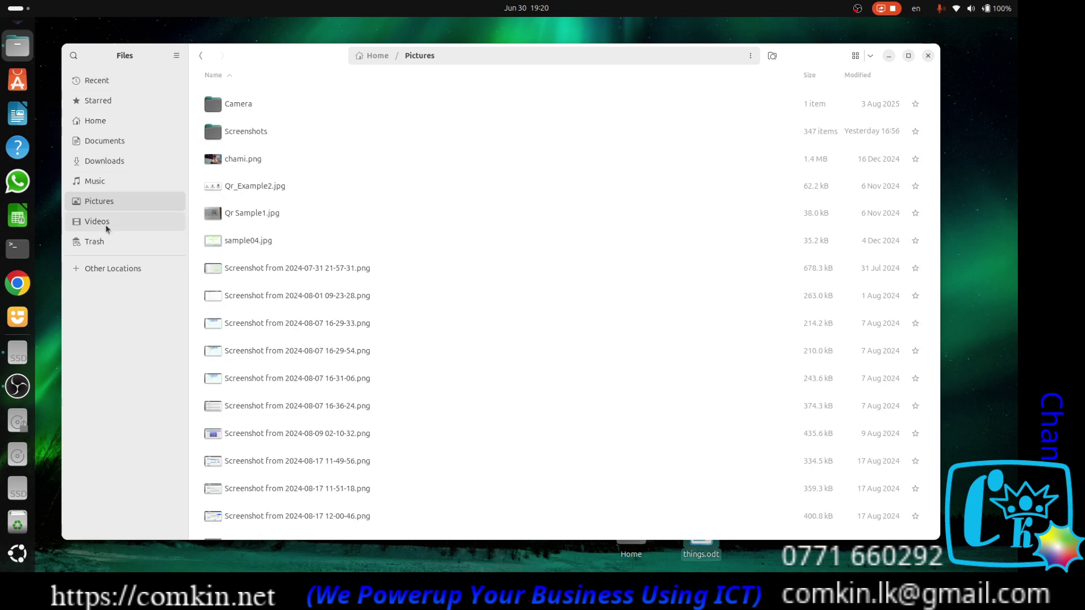
{"action": "left_click", "coordinate": [928, 56]}
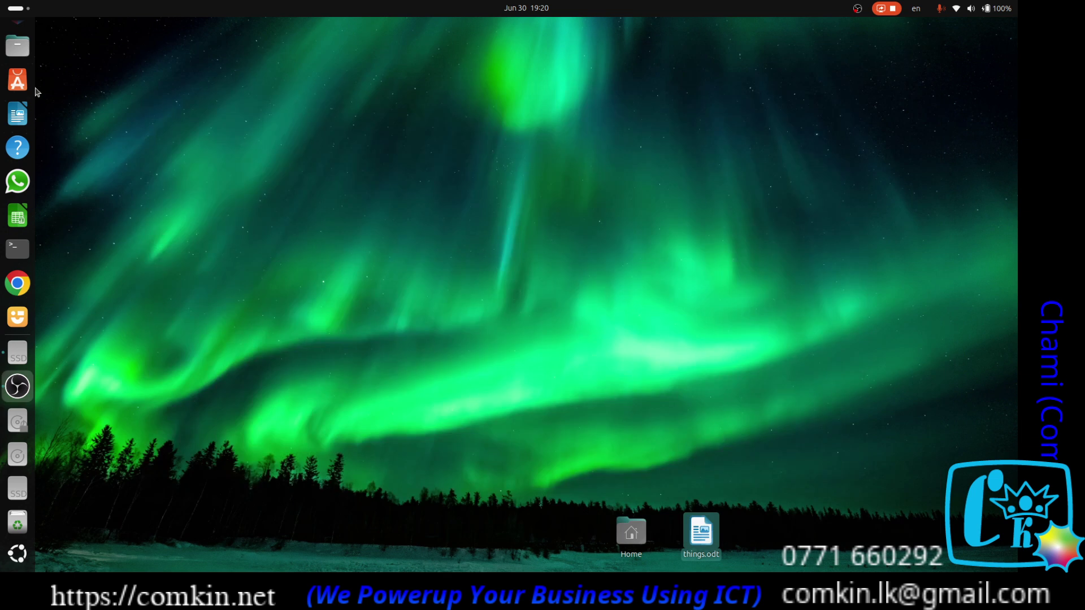
Look through the dock and the installed applications, including both pages of the Utilities folder.
{"action": "scroll", "coordinate": [3, 220], "scroll_direction": "up", "scroll_amount": 3}
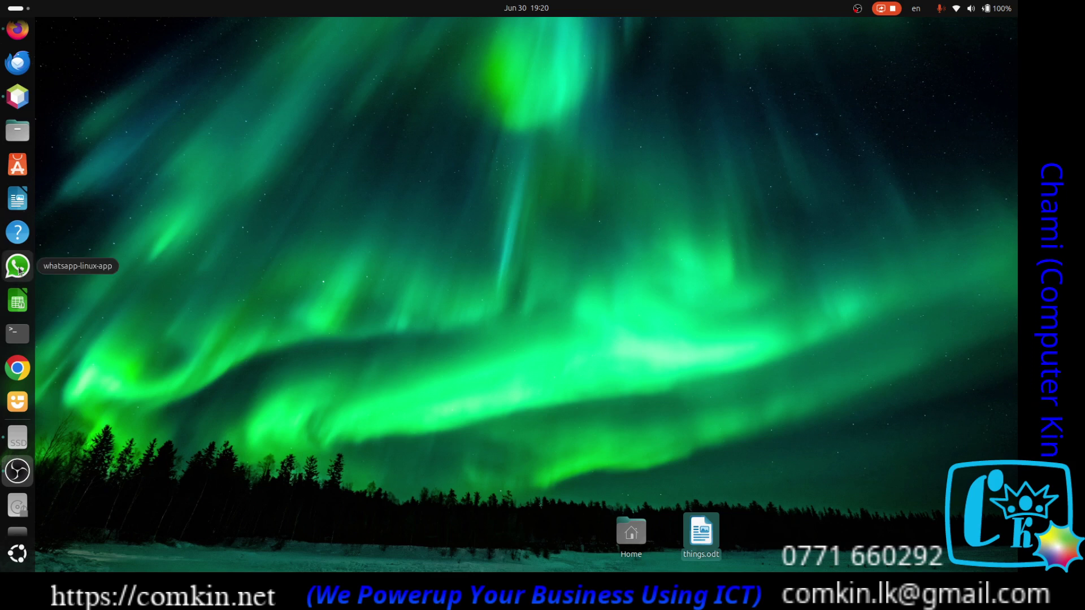
{"action": "scroll", "coordinate": [3, 407], "scroll_direction": "down", "scroll_amount": 3}
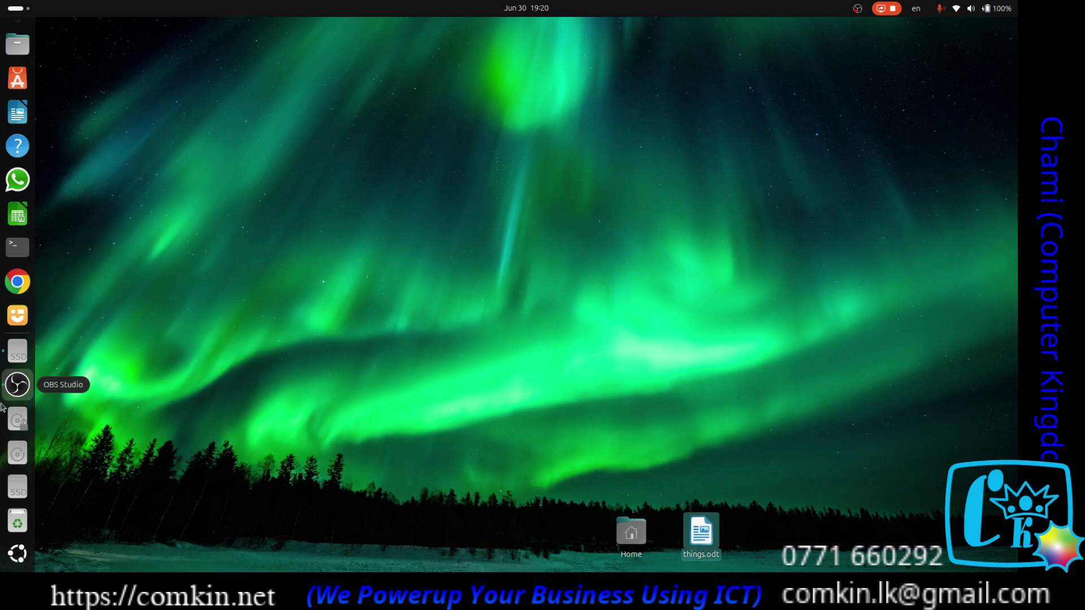
{"action": "scroll", "coordinate": [8, 179], "scroll_direction": "up", "scroll_amount": 3}
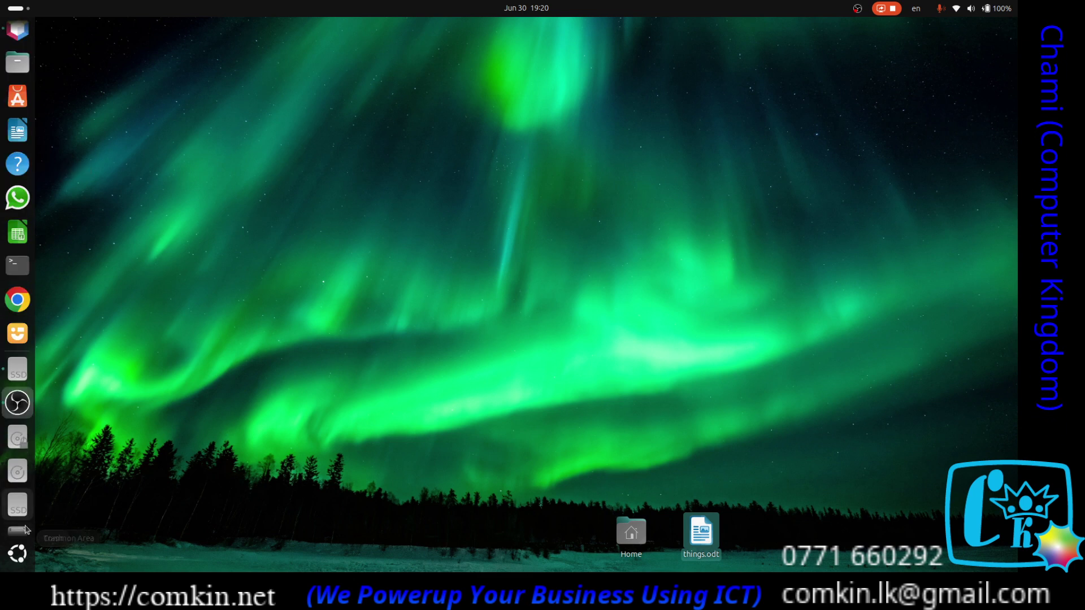
{"action": "left_click", "coordinate": [17, 554]}
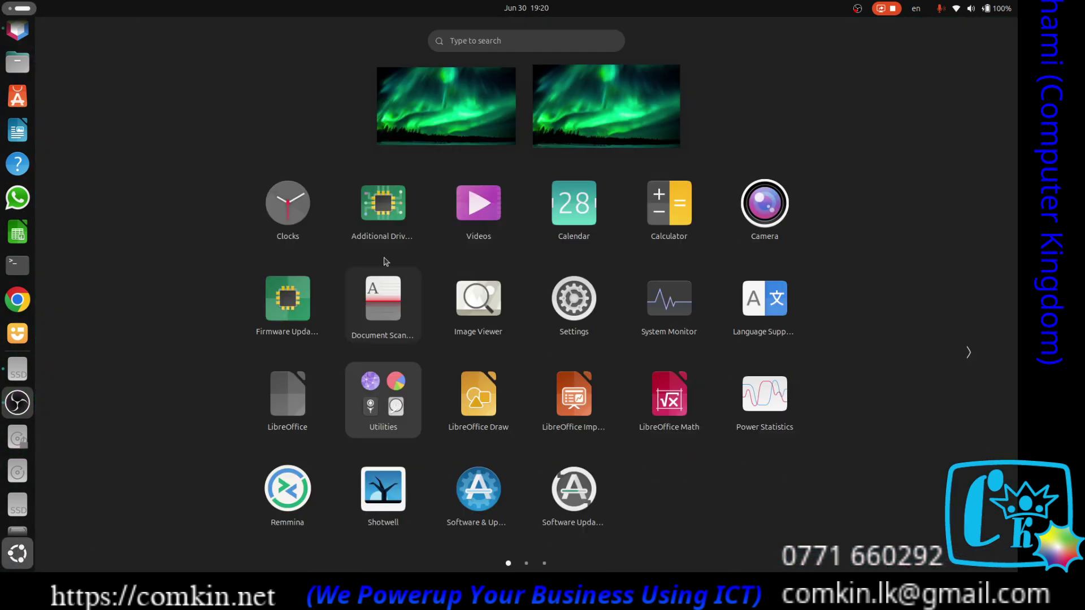
{"action": "left_click", "coordinate": [388, 399]}
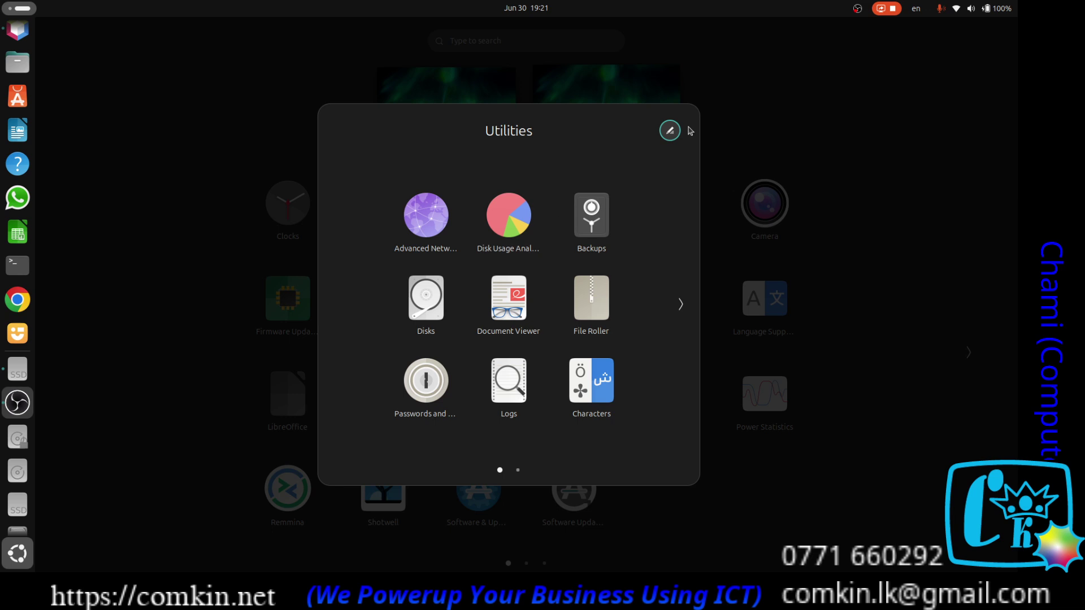
{"action": "left_click", "coordinate": [681, 304]}
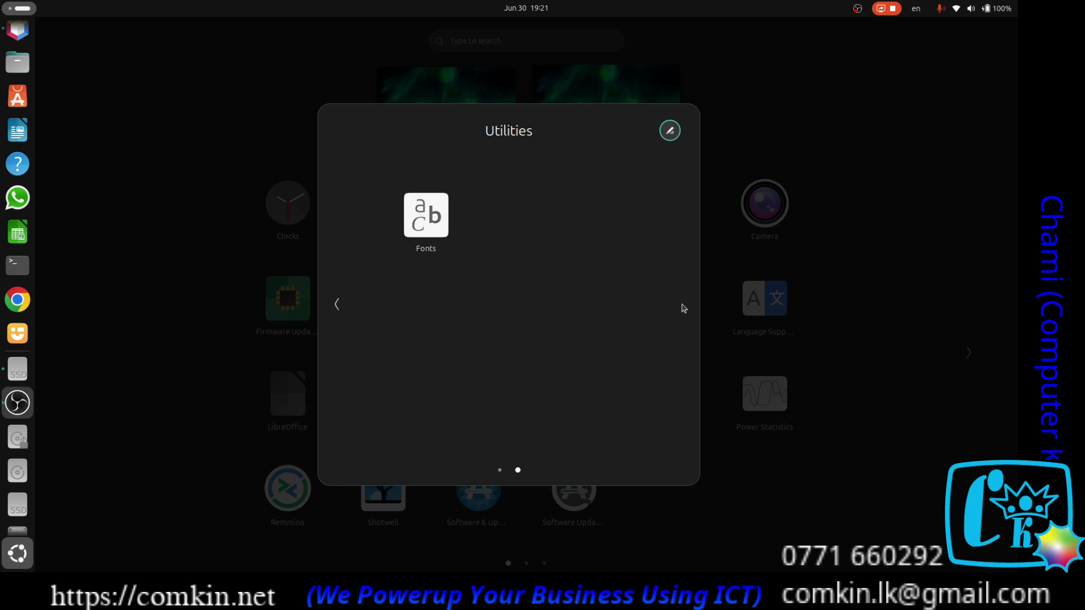
{"action": "left_click", "coordinate": [768, 109]}
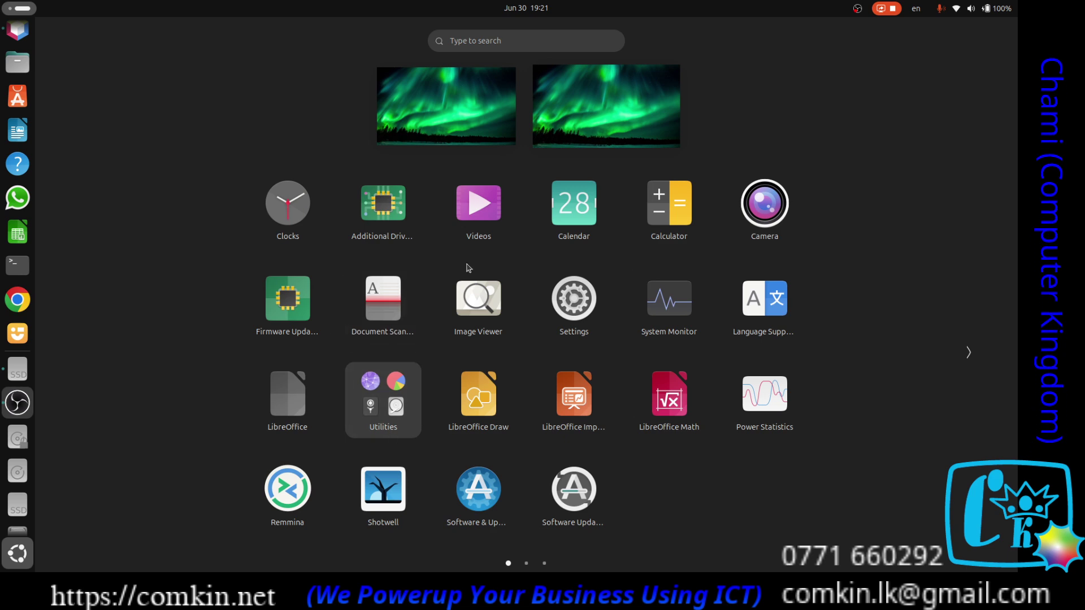
Open System Monitor, look through the list of running processes, and close it.
{"action": "left_click", "coordinate": [671, 300]}
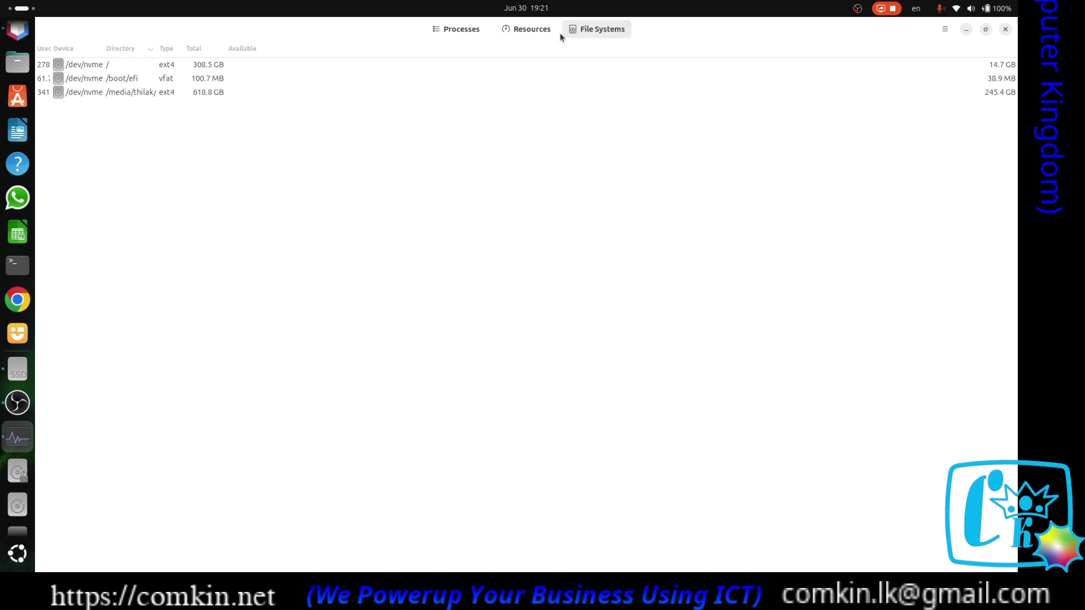
{"action": "left_click", "coordinate": [455, 29]}
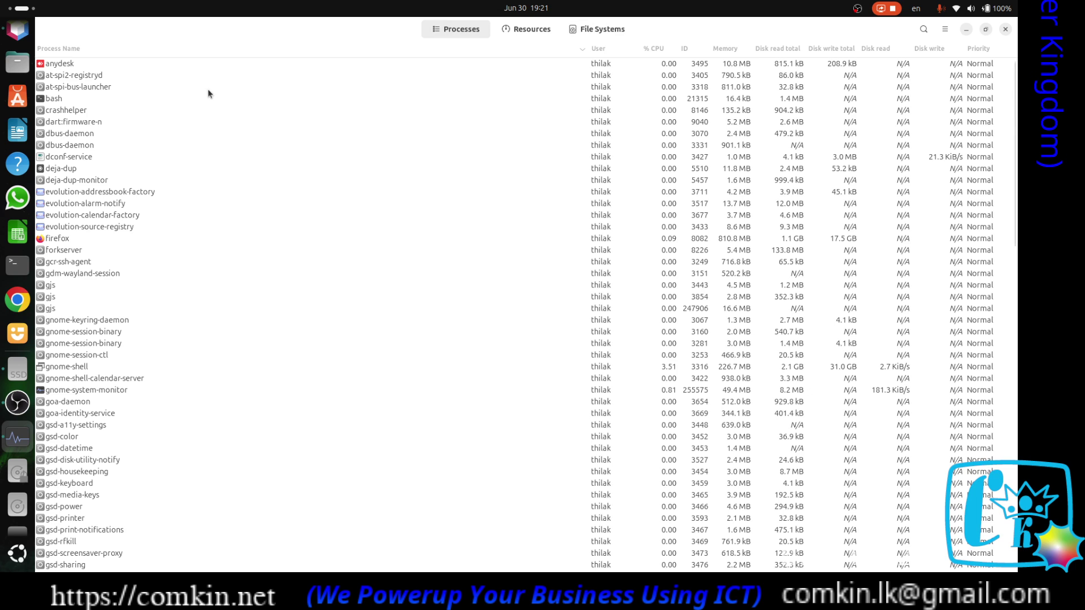
{"action": "scroll", "coordinate": [208, 93], "scroll_direction": "down", "scroll_amount": 20}
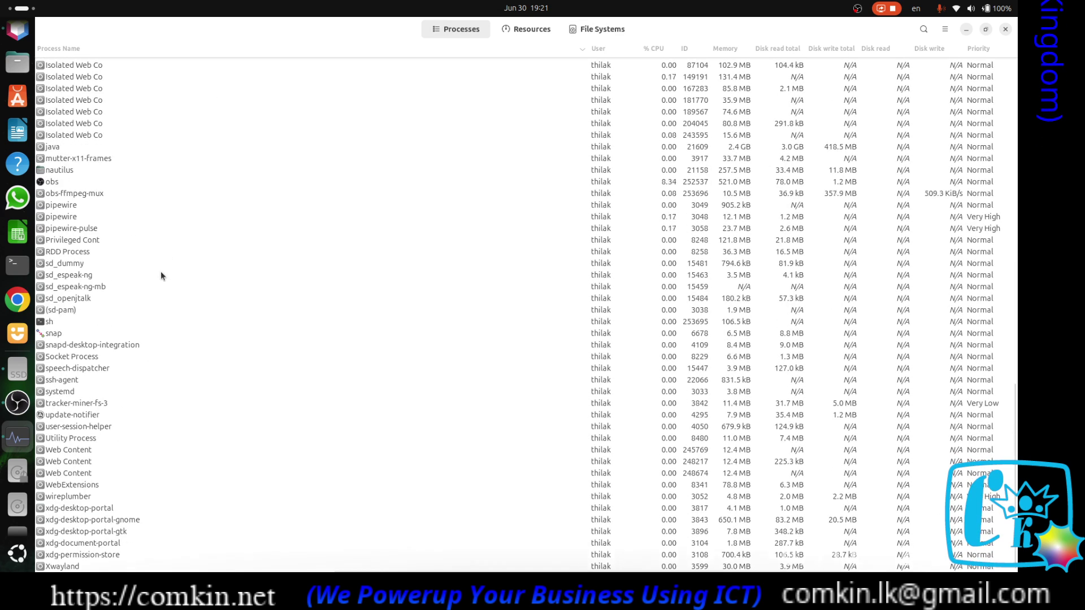
{"action": "scroll", "coordinate": [161, 276], "scroll_direction": "up", "scroll_amount": 20}
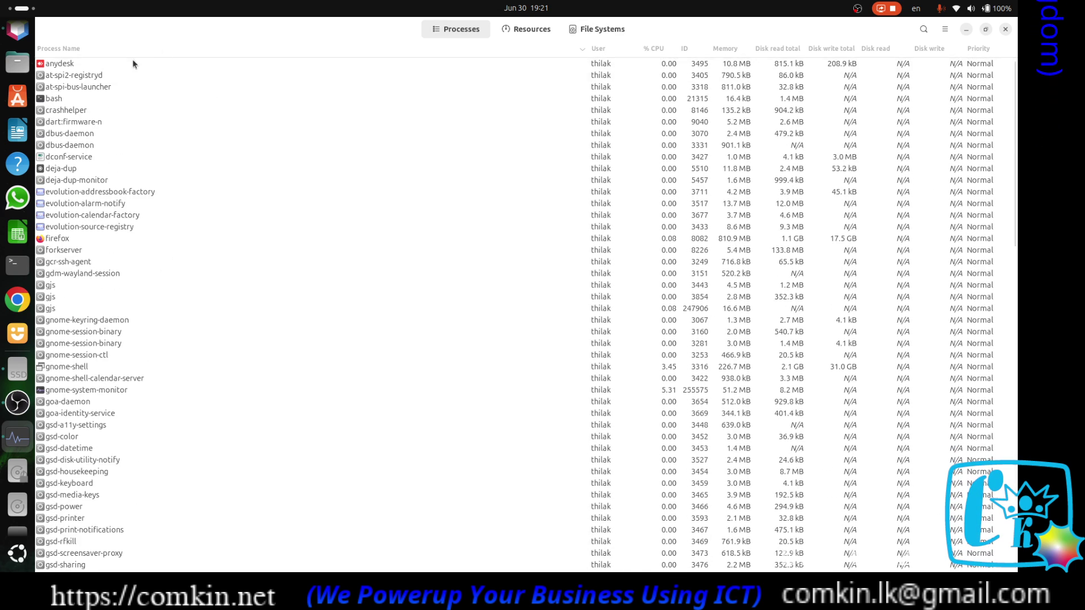
{"action": "left_click", "coordinate": [1007, 29]}
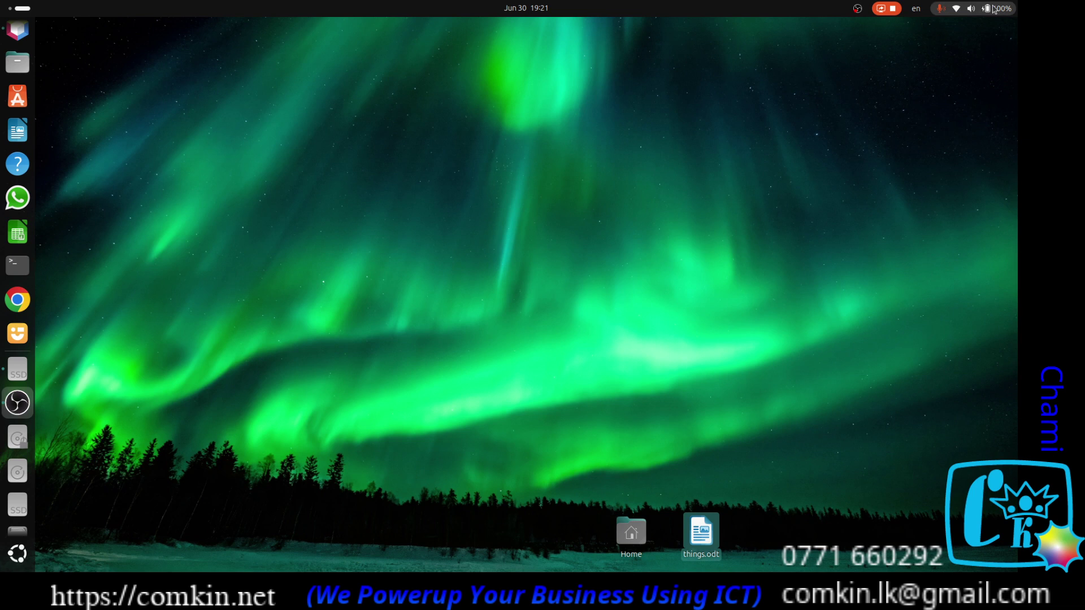
Examine the system's quick settings and the available Power Mode options, keeping Performance selected.
{"action": "left_click", "coordinate": [979, 10]}
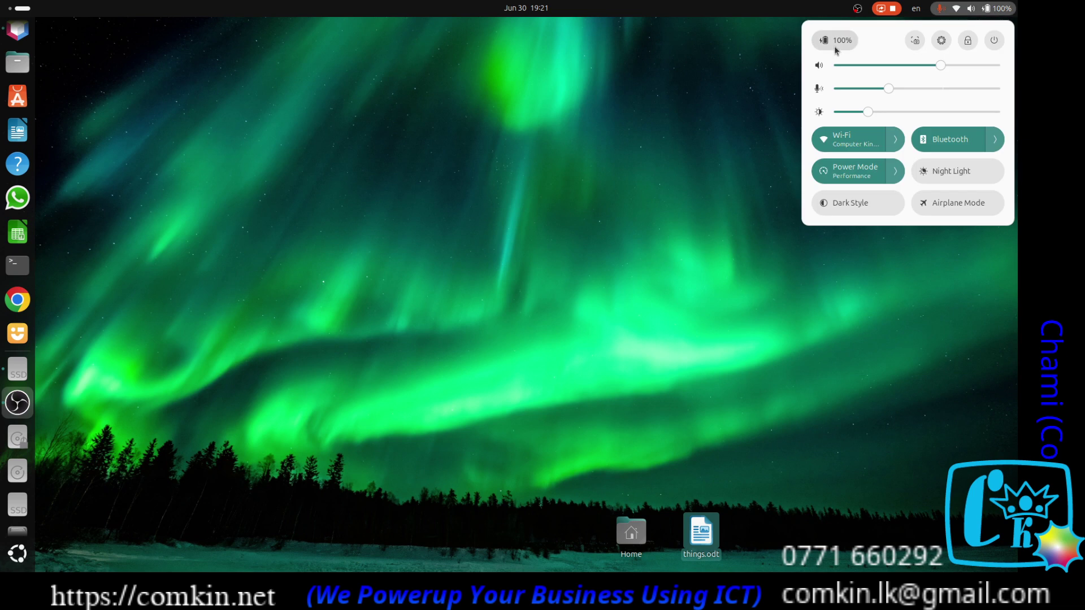
{"action": "left_click", "coordinate": [916, 8]}
{"action": "left_click", "coordinate": [997, 6]}
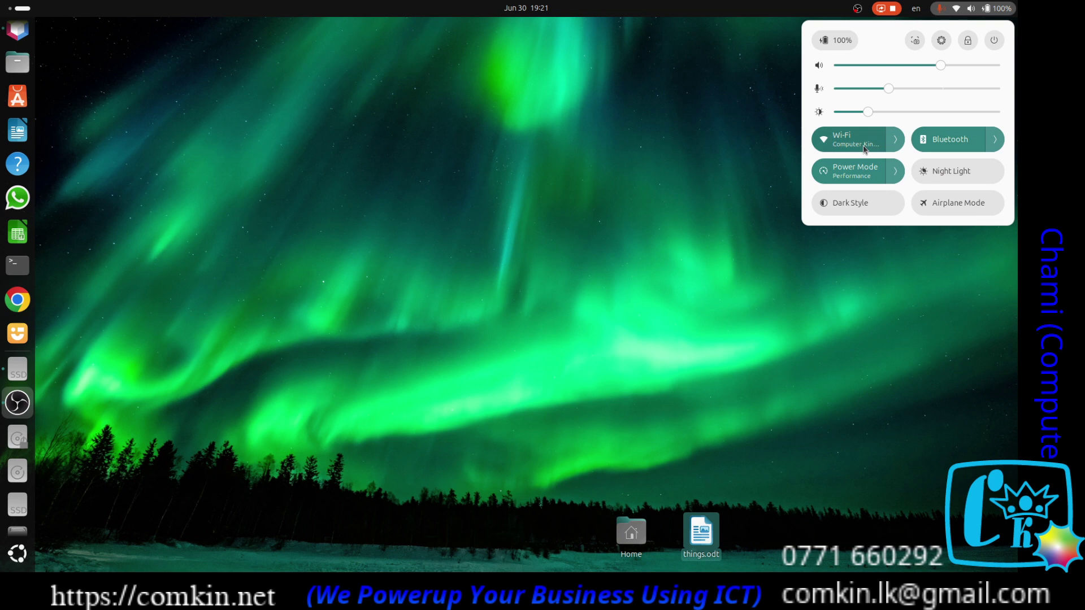
{"action": "left_click", "coordinate": [896, 173]}
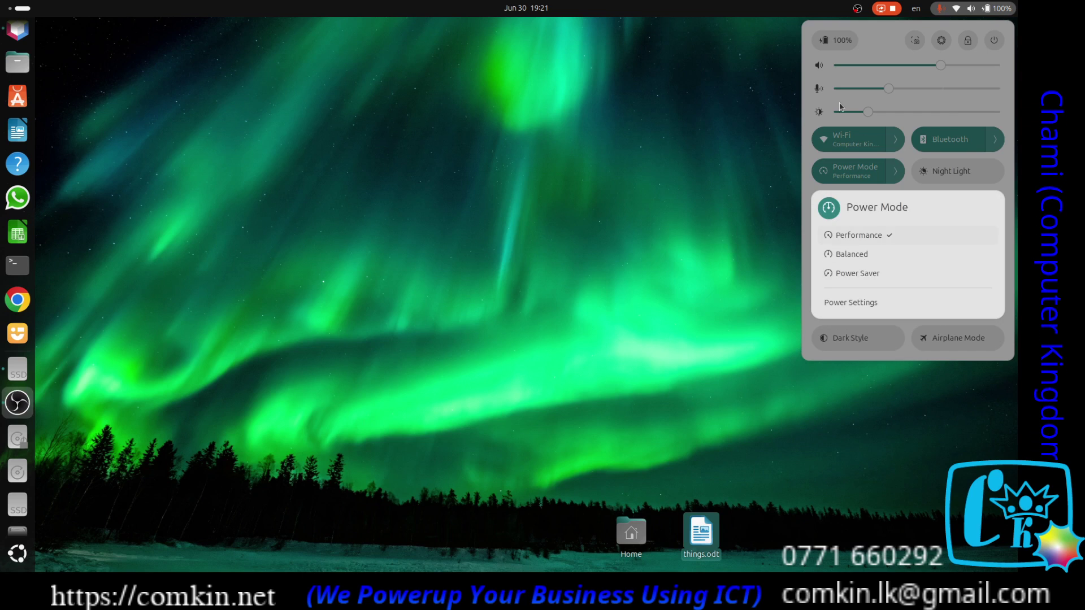
{"action": "left_click", "coordinate": [805, 103]}
Raise the screen brightness slightly in the quick settings.
{"action": "left_click", "coordinate": [917, 111]}
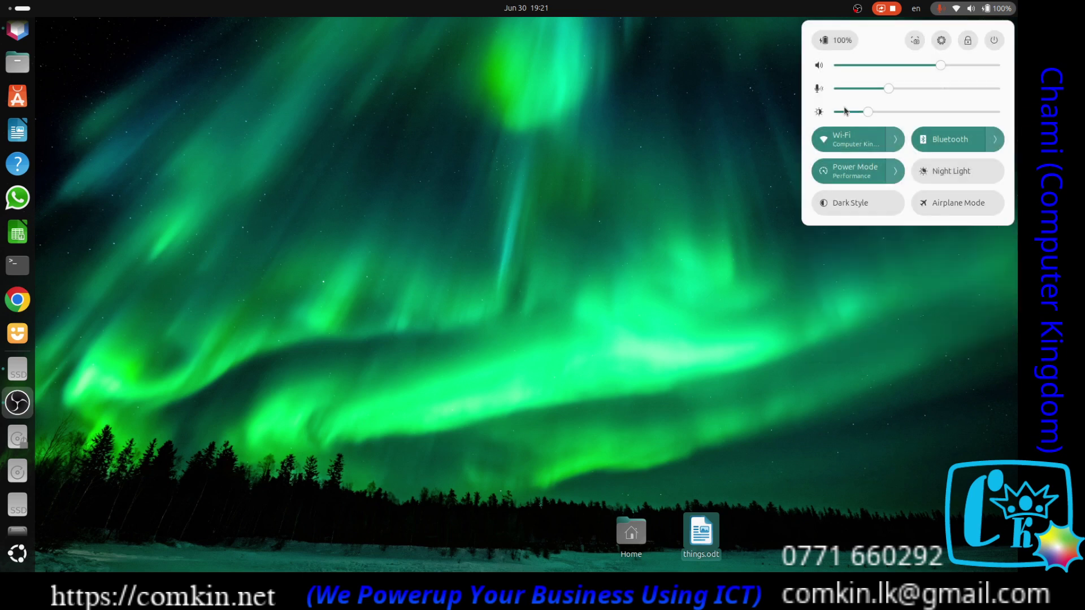
{"action": "left_click", "coordinate": [873, 115]}
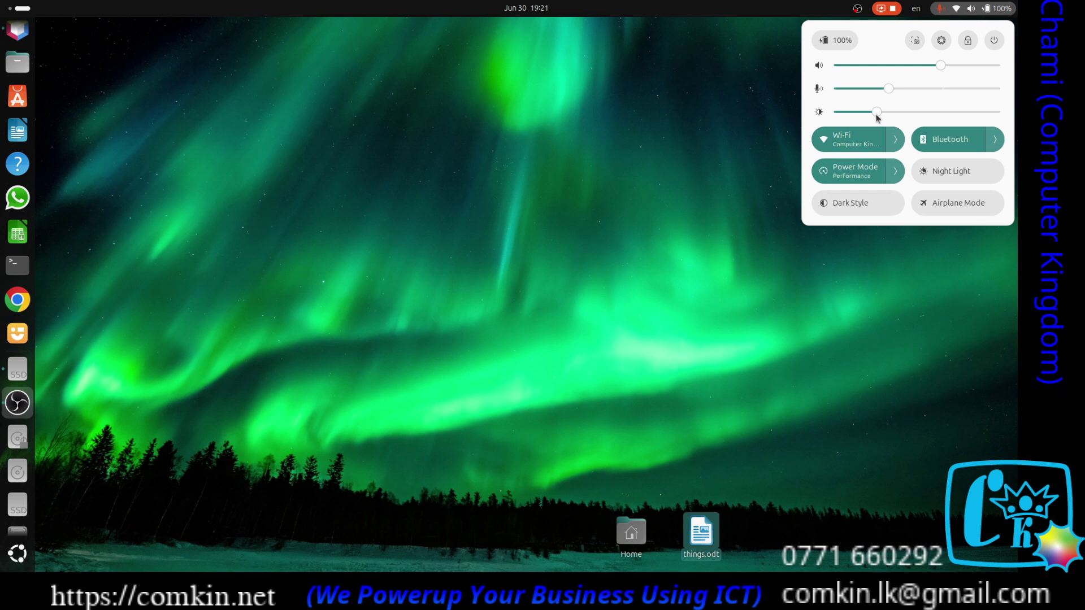
{"action": "left_click_drag", "start_coordinate": [873, 114], "coordinate": [948, 113]}
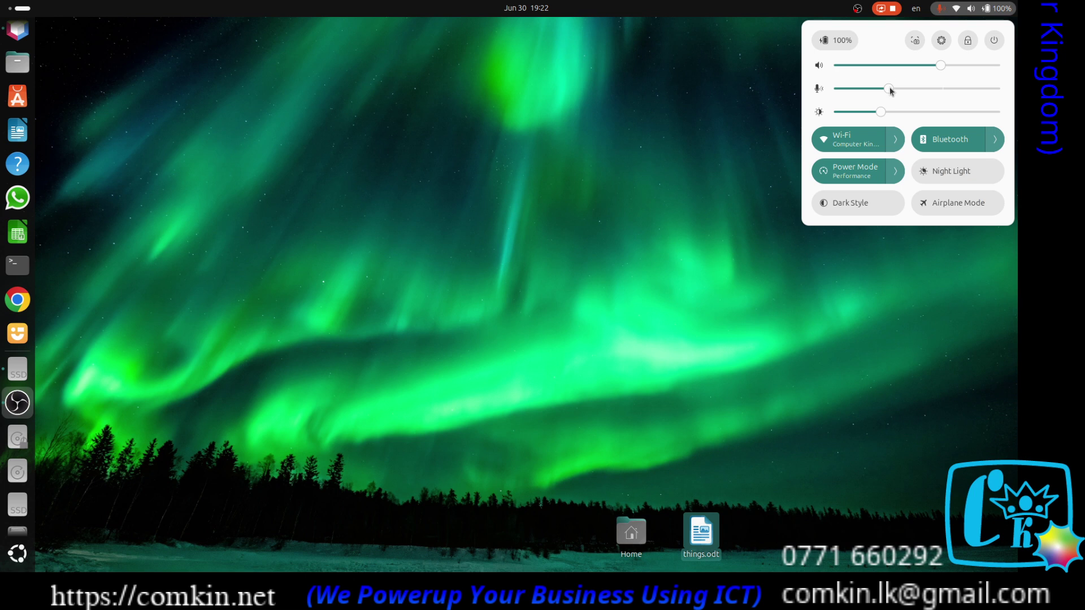
View the Displays page of the system Settings and close it, and check the quick settings once more before dismissing them.
{"action": "left_click", "coordinate": [941, 41]}
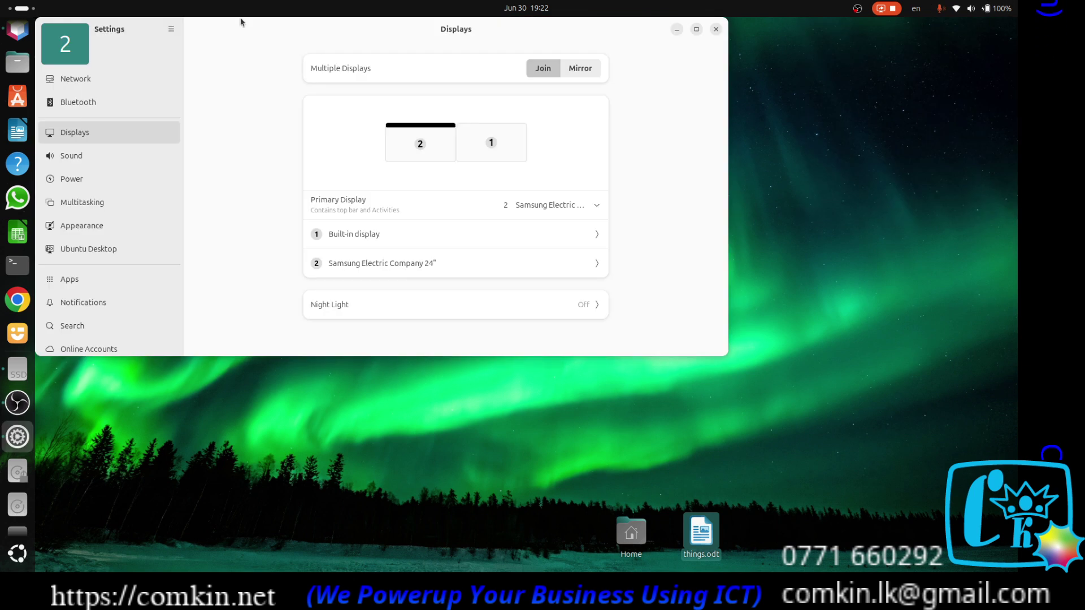
{"action": "left_click", "coordinate": [715, 29]}
{"action": "left_click", "coordinate": [998, 10]}
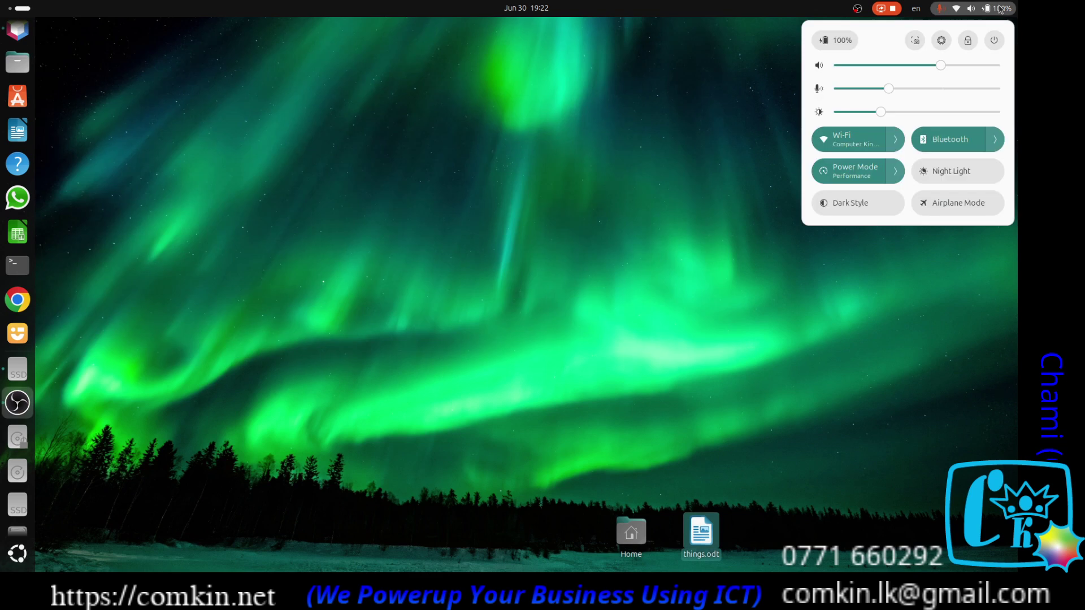
{"action": "left_click", "coordinate": [857, 8]}
{"action": "key", "text": "Escape"}
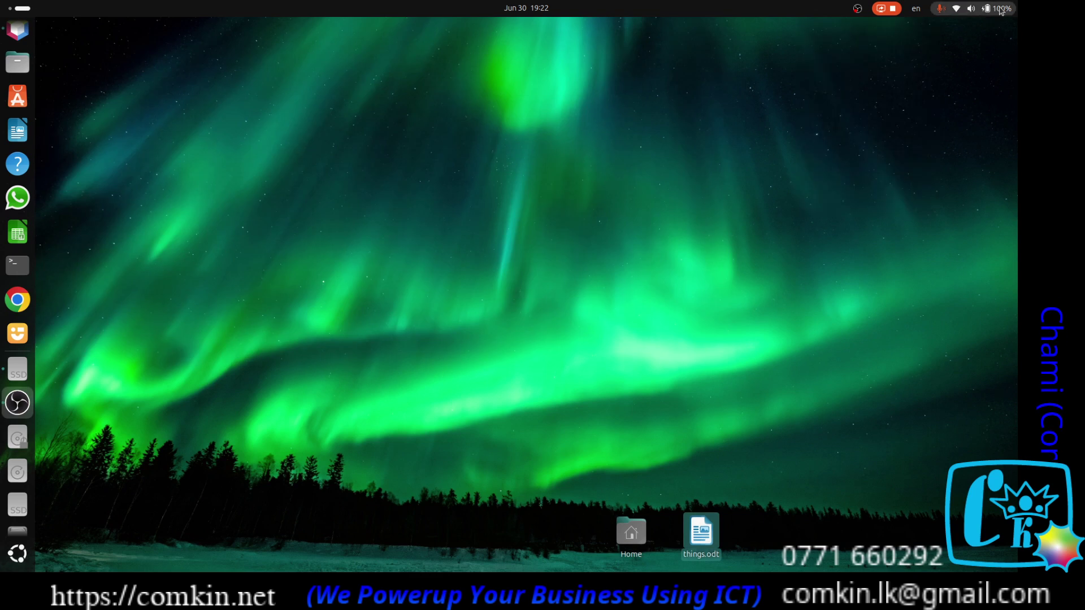
Open the system Settings and look through the Network, Bluetooth, Sound, Power and Multitasking pages.
{"action": "left_click", "coordinate": [970, 10]}
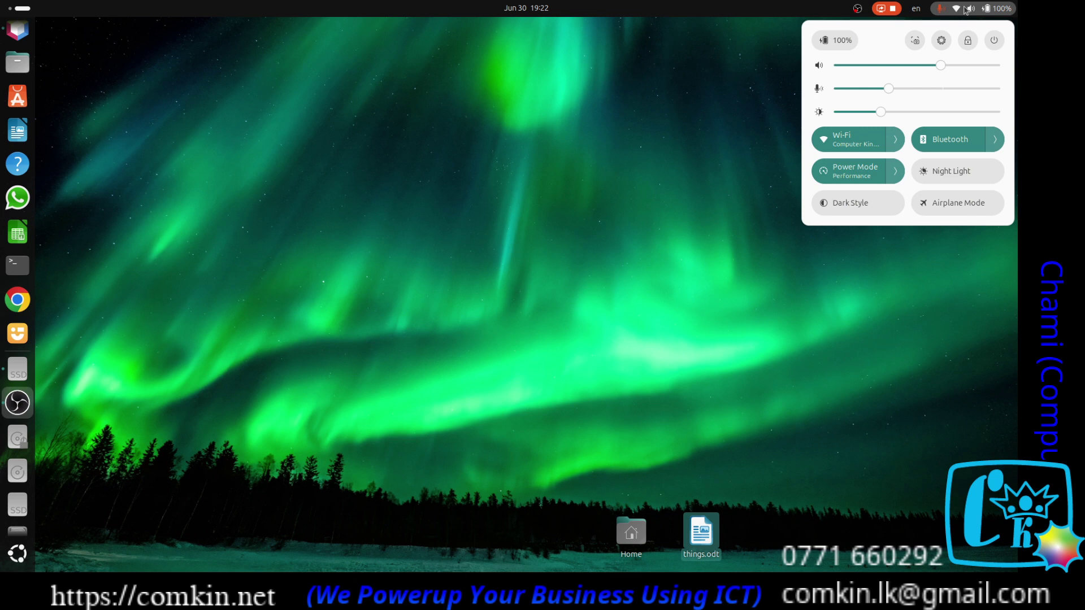
{"action": "left_click", "coordinate": [941, 41]}
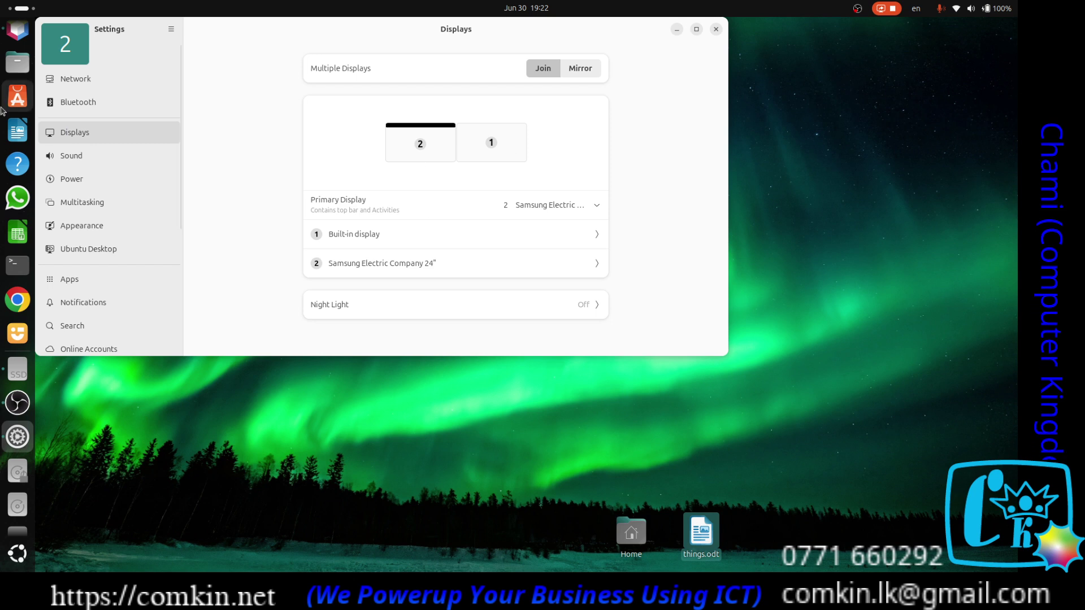
{"action": "left_click", "coordinate": [85, 79]}
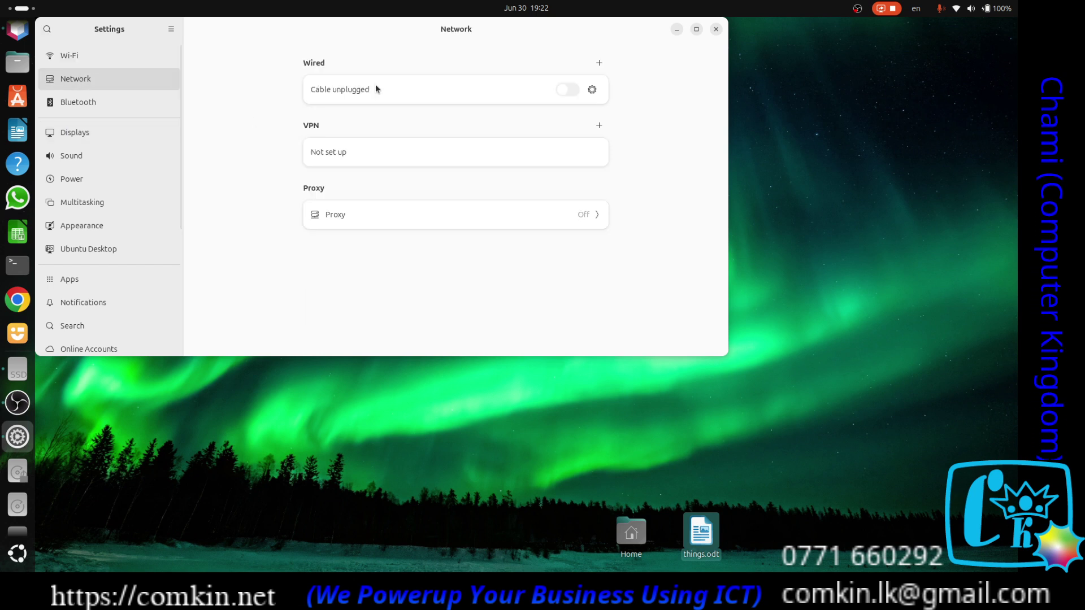
{"action": "left_click", "coordinate": [104, 102]}
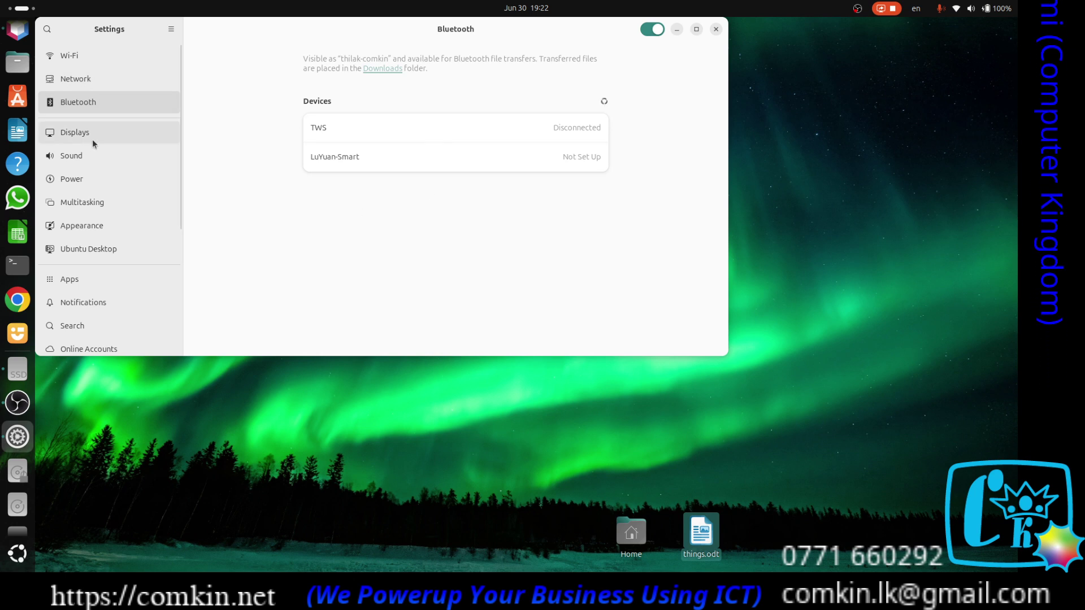
{"action": "left_click", "coordinate": [85, 156]}
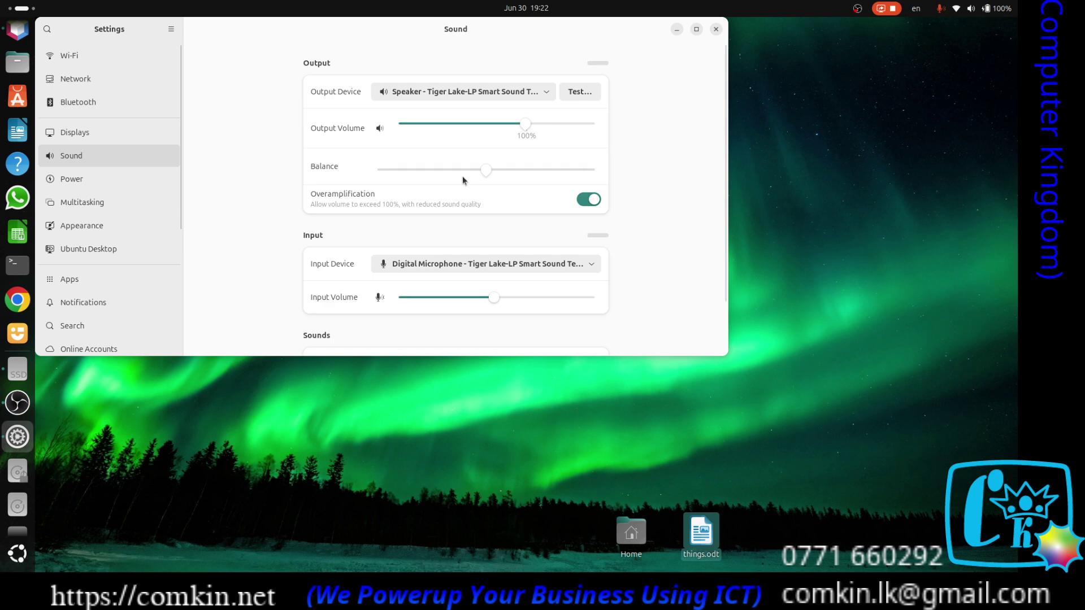
{"action": "left_click", "coordinate": [91, 177]}
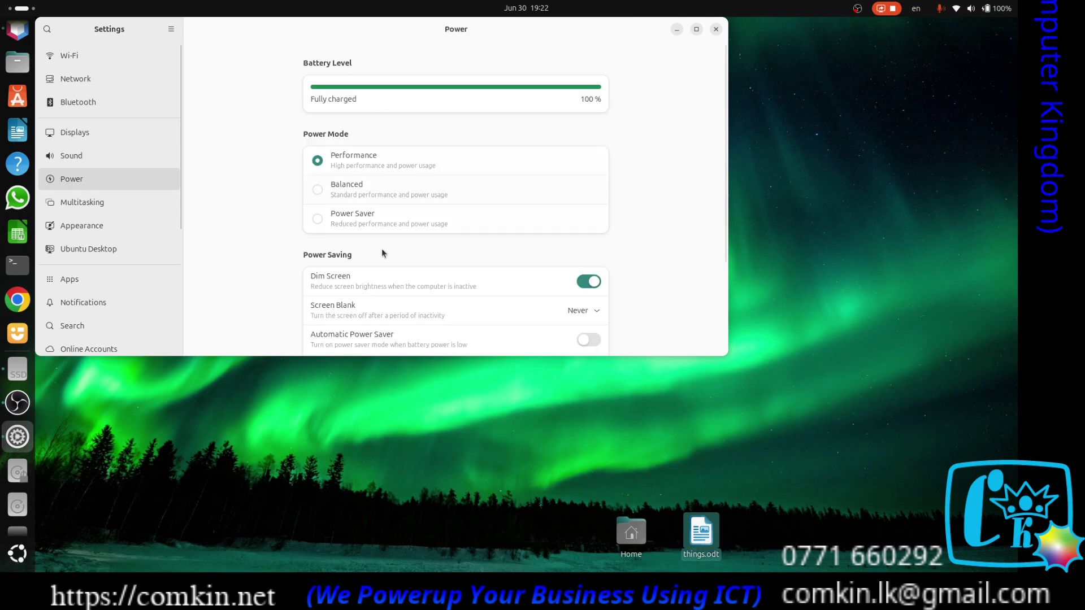
{"action": "left_click", "coordinate": [89, 200]}
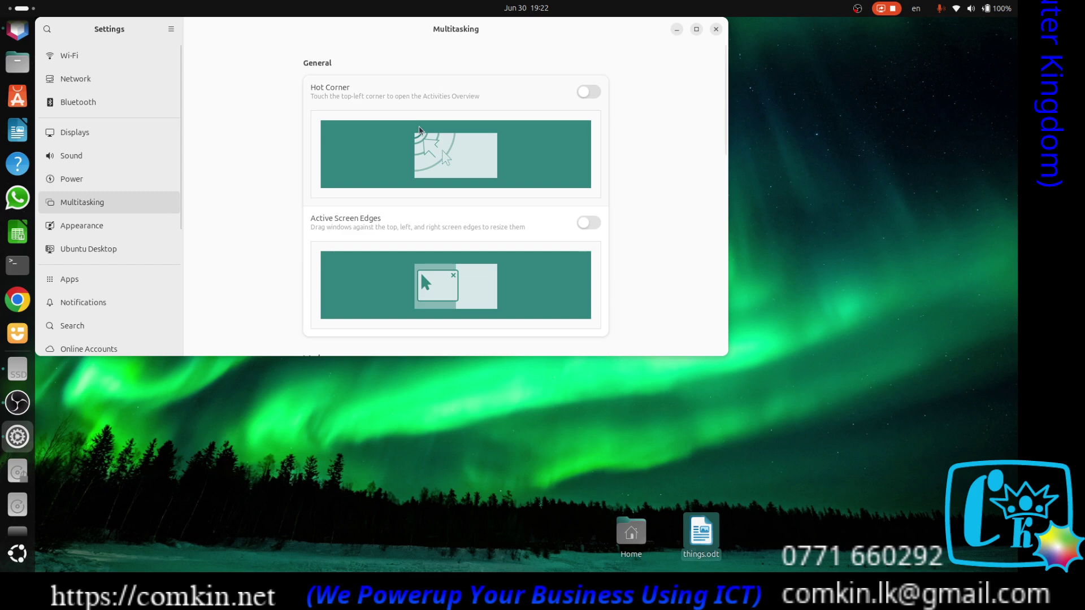
{"action": "scroll", "coordinate": [424, 195], "scroll_direction": "down", "scroll_amount": 3}
{"action": "scroll", "coordinate": [423, 195], "scroll_direction": "down", "scroll_amount": 10}
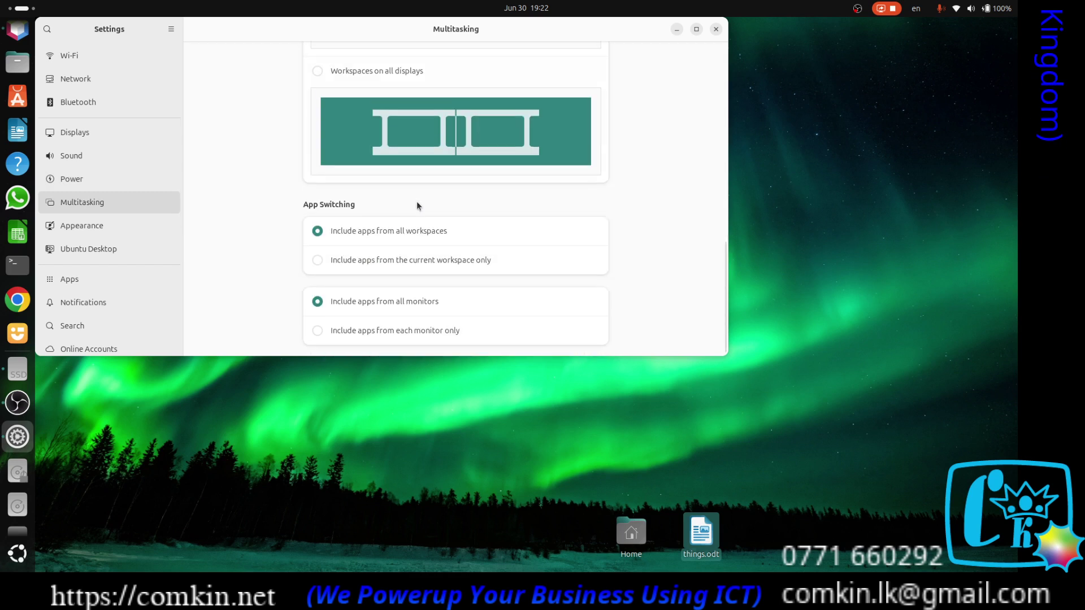
Set the desktop background to the illustrated countryside landscape in the Appearance settings, and close Settings.
{"action": "left_click", "coordinate": [90, 225]}
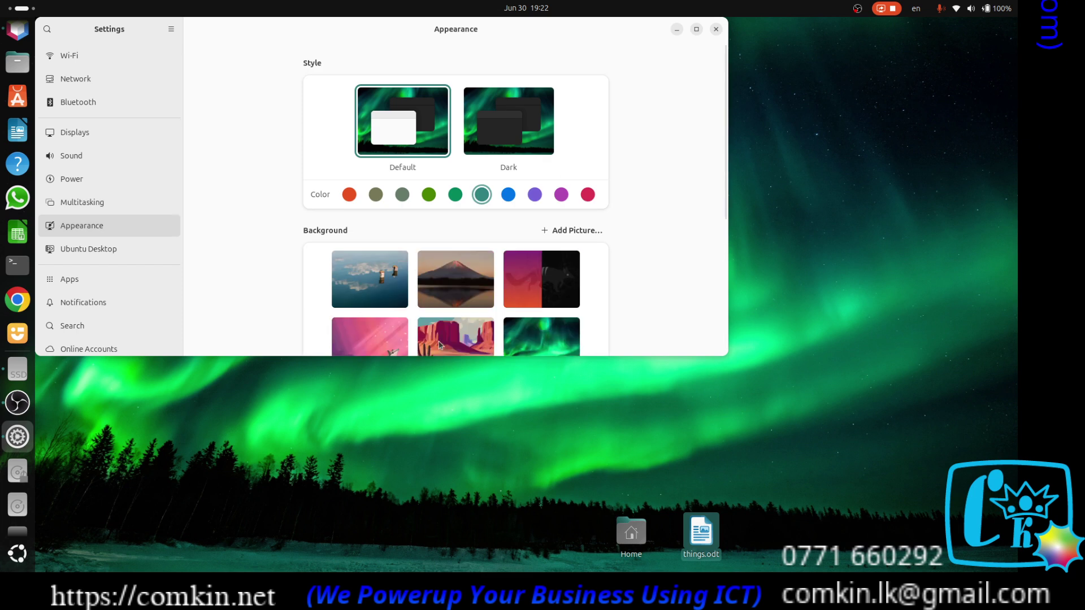
{"action": "scroll", "coordinate": [542, 215], "scroll_direction": "down", "scroll_amount": 3}
{"action": "scroll", "coordinate": [540, 220], "scroll_direction": "down", "scroll_amount": 3}
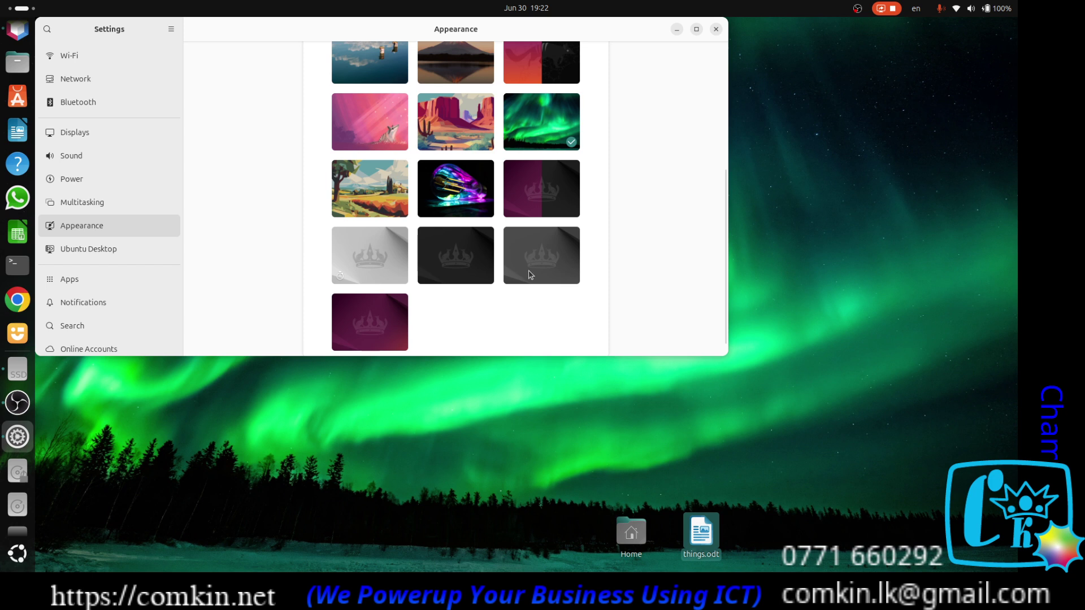
{"action": "scroll", "coordinate": [531, 275], "scroll_direction": "up", "scroll_amount": 3}
{"action": "scroll", "coordinate": [431, 250], "scroll_direction": "down", "scroll_amount": 3}
{"action": "left_click", "coordinate": [356, 193]}
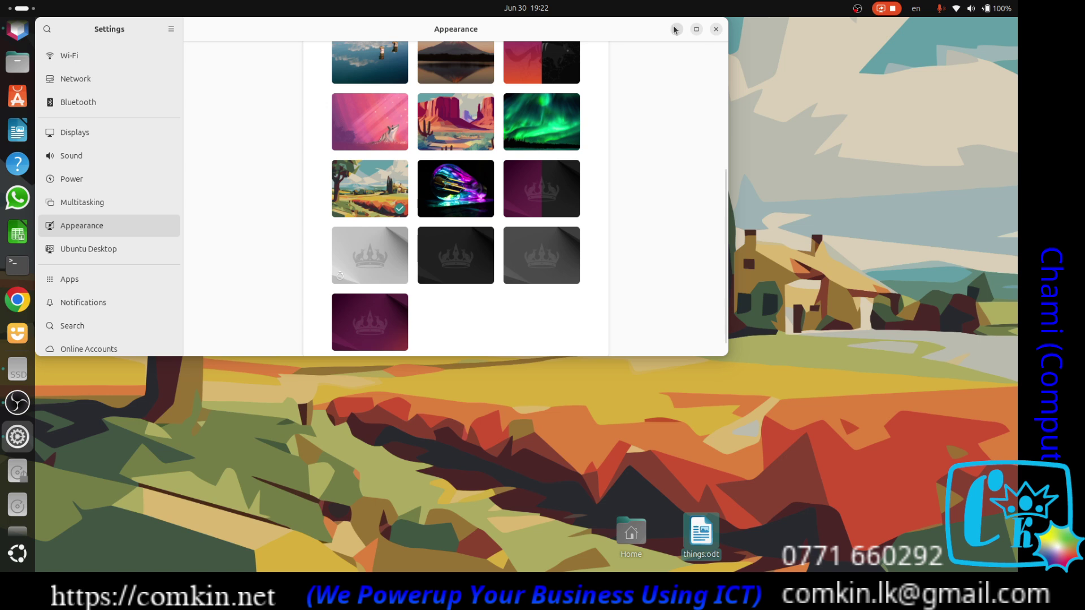
{"action": "left_click", "coordinate": [716, 30]}
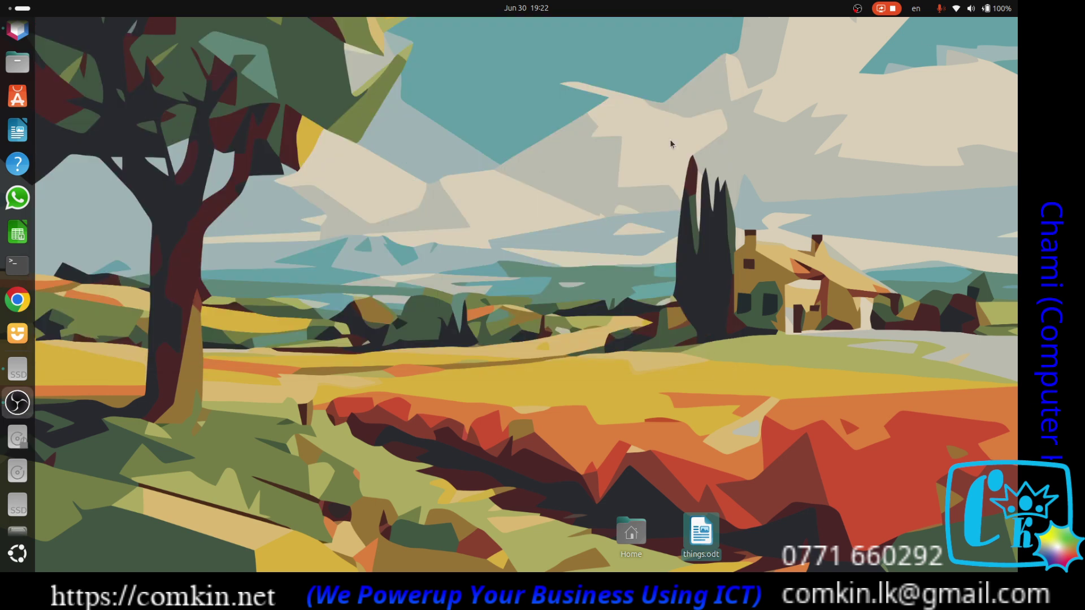
{"action": "left_click", "coordinate": [960, 8]}
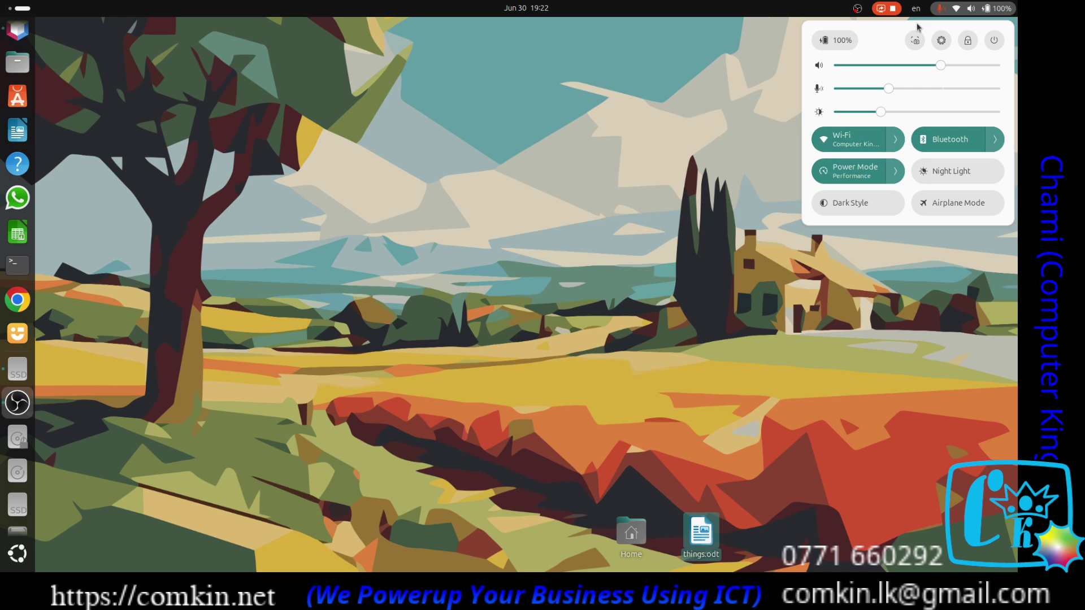
{"action": "left_click", "coordinate": [939, 40]}
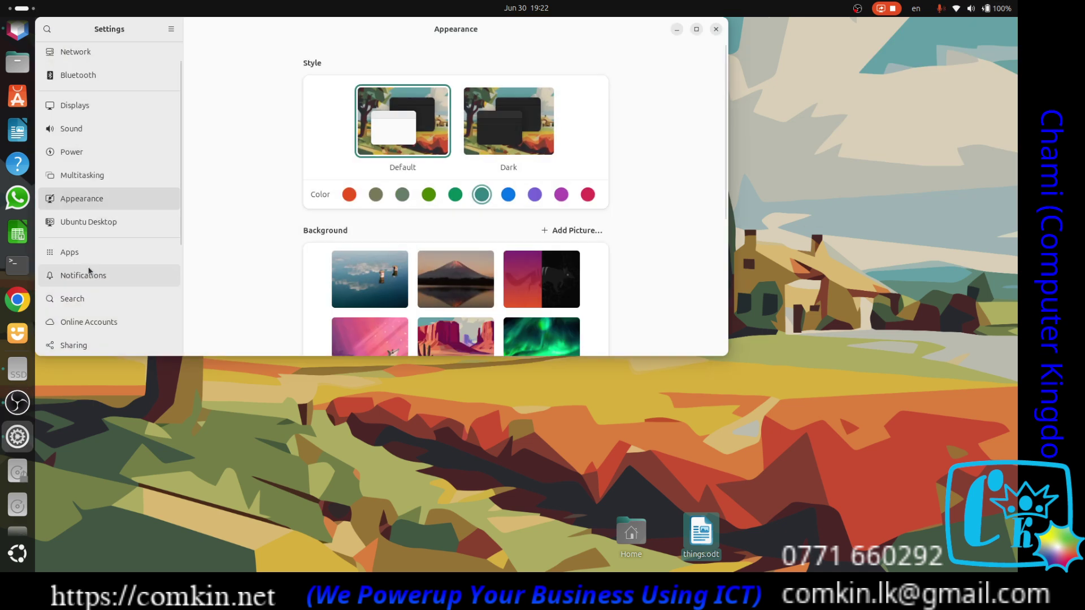
{"action": "scroll", "coordinate": [90, 276], "scroll_direction": "down", "scroll_amount": 5}
{"action": "scroll", "coordinate": [85, 285], "scroll_direction": "down", "scroll_amount": 1}
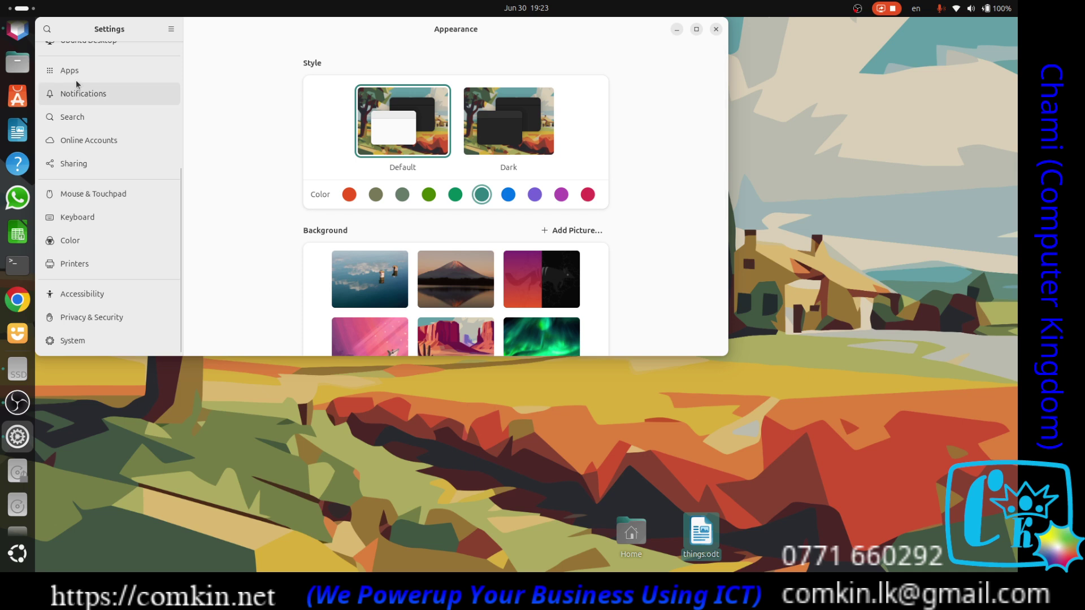
{"action": "left_click", "coordinate": [72, 351]}
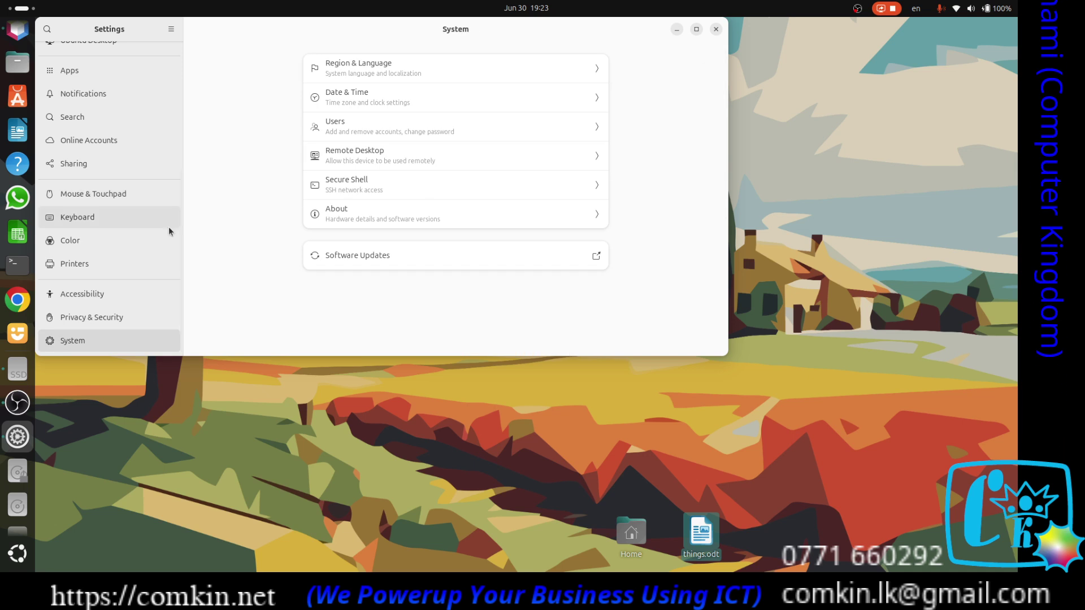
{"action": "left_click", "coordinate": [93, 272]}
{"action": "left_click", "coordinate": [70, 242]}
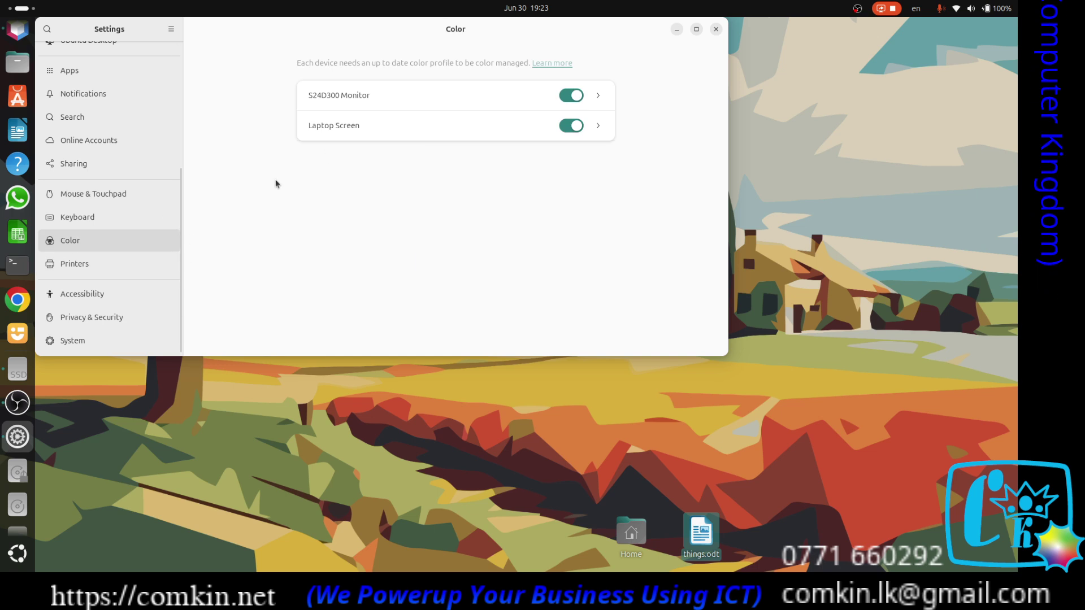
{"action": "left_click", "coordinate": [596, 95]}
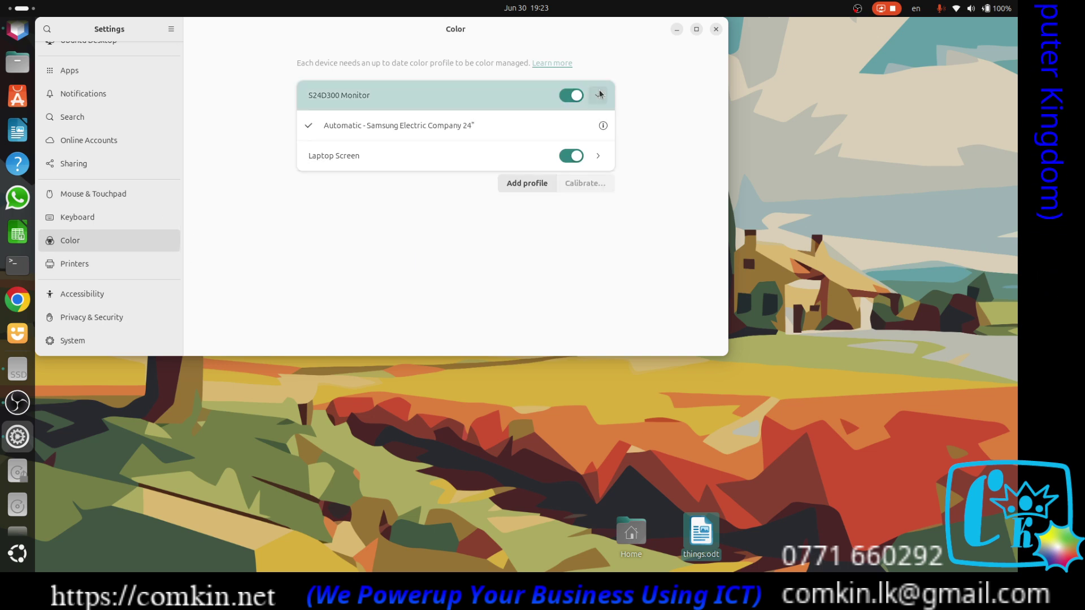
{"action": "left_click", "coordinate": [715, 29]}
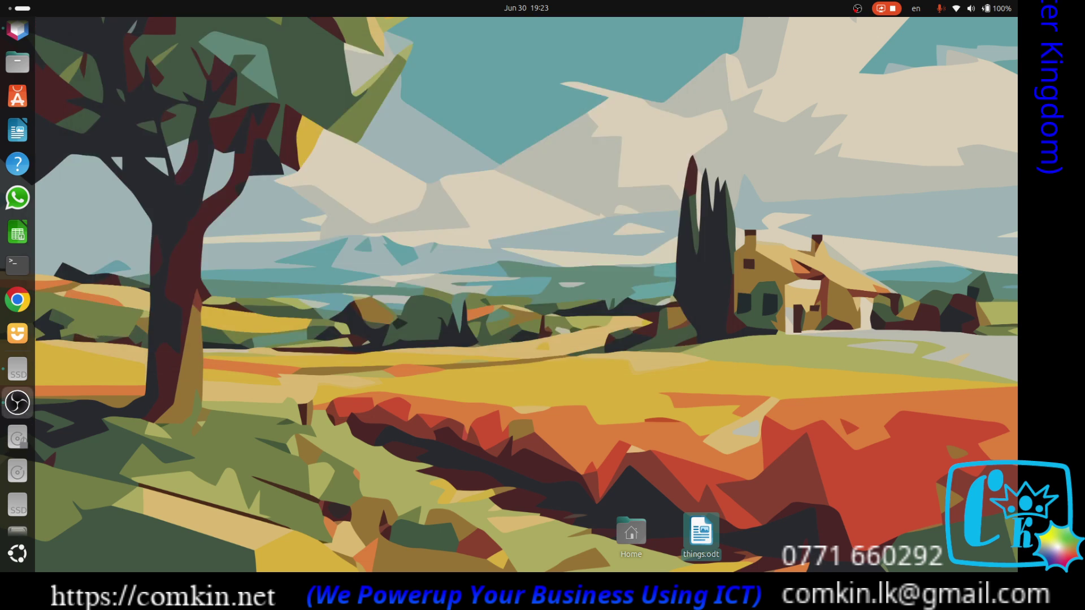
View the Suspend, Restart, Power Off and Log Out options in the quick settings and dismiss them.
{"action": "left_click", "coordinate": [1001, 9]}
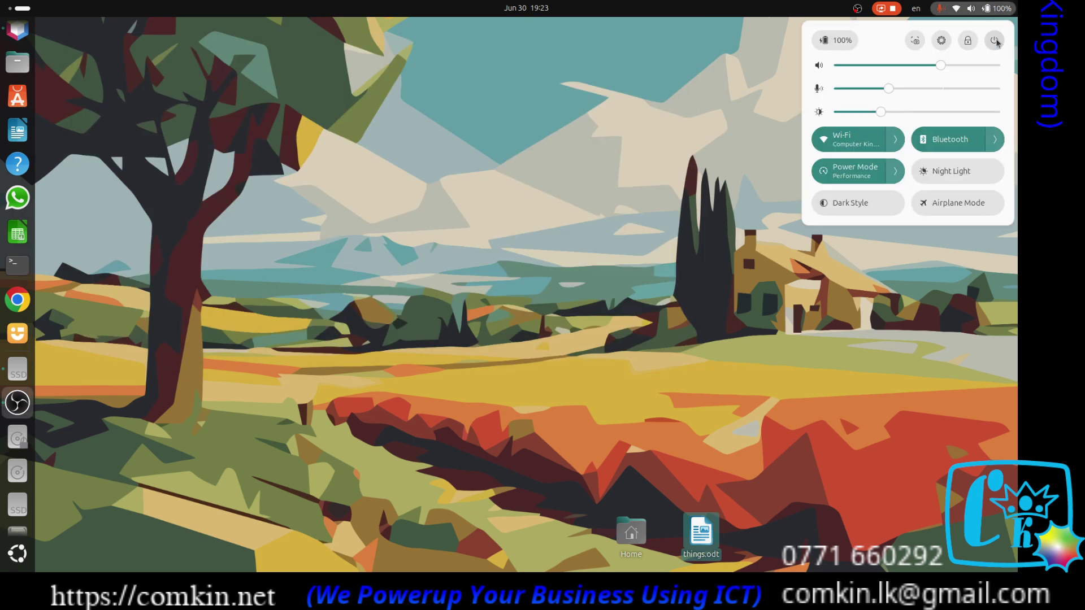
{"action": "left_click", "coordinate": [995, 41]}
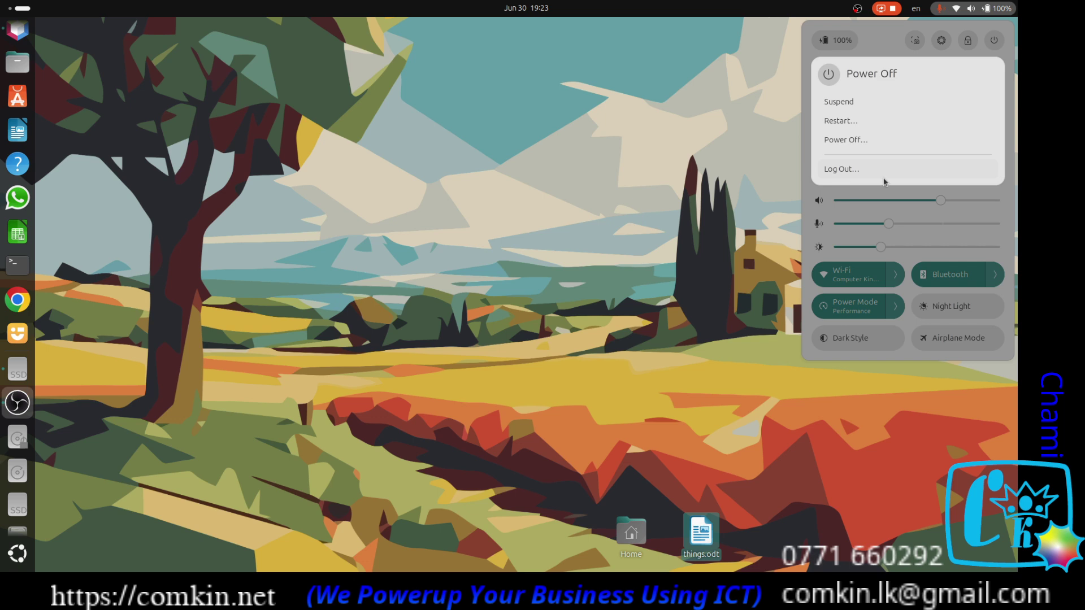
{"action": "left_click", "coordinate": [783, 88]}
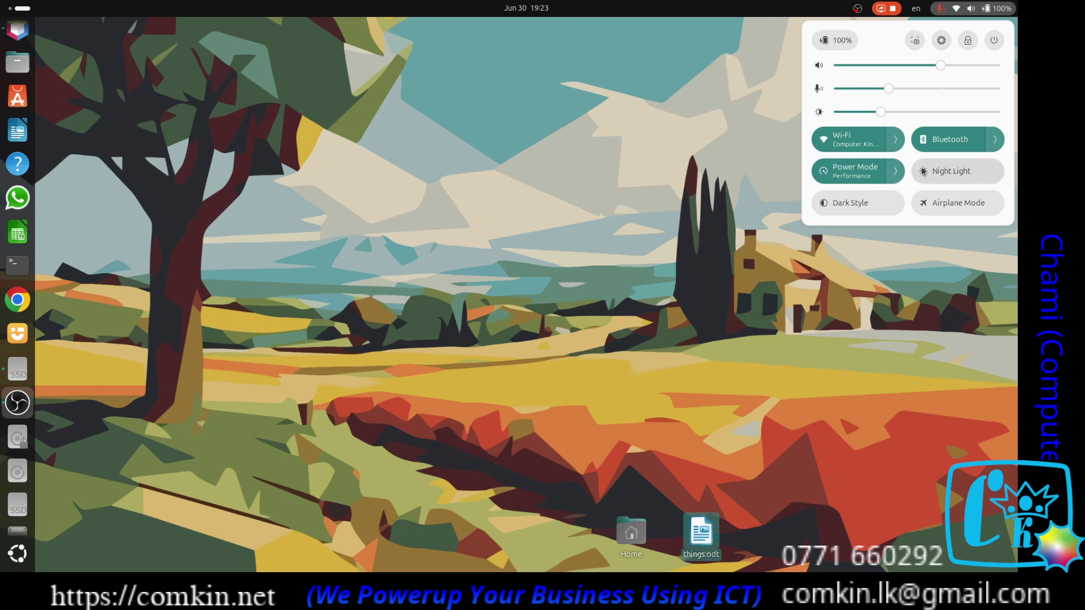
{"action": "left_click", "coordinate": [536, 202]}
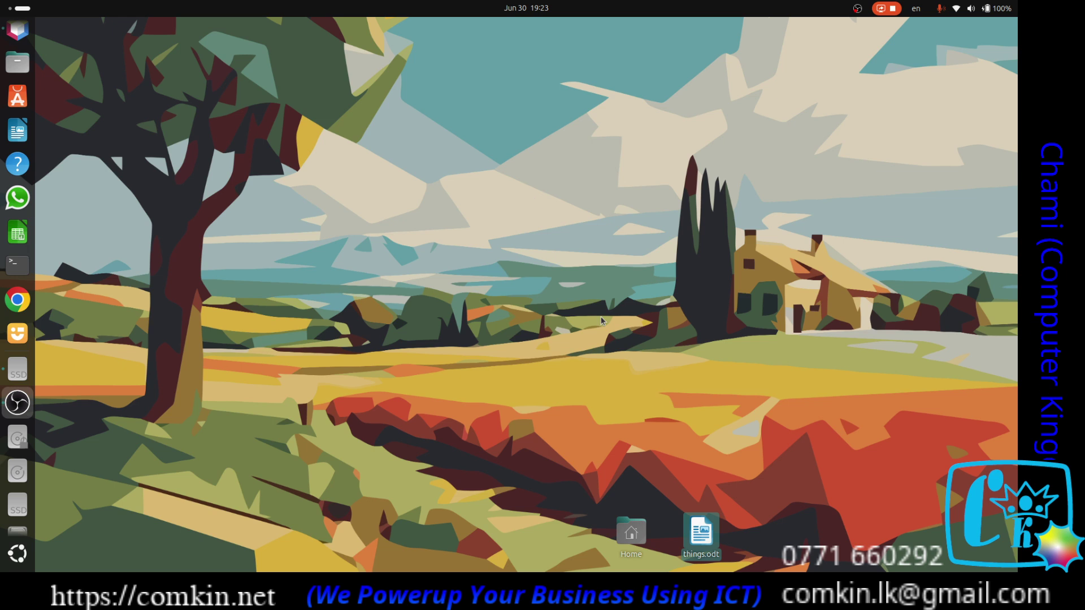
Set the desktop background back to the green aurora picture in the Appearance settings, and close Settings.
{"action": "right_click", "coordinate": [827, 86]}
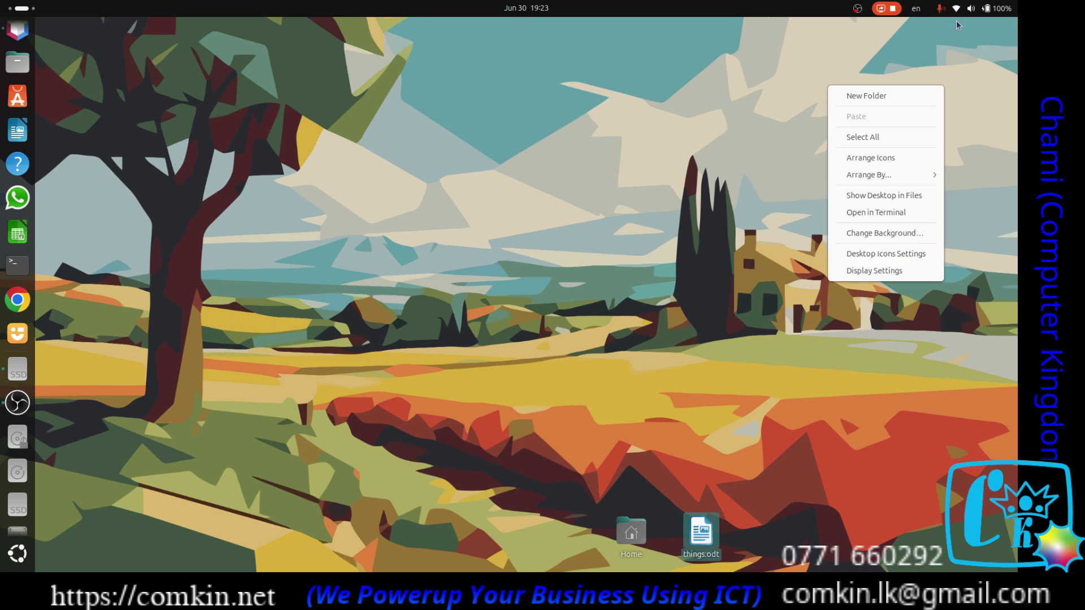
{"action": "left_click", "coordinate": [979, 10]}
{"action": "left_click", "coordinate": [969, 11]}
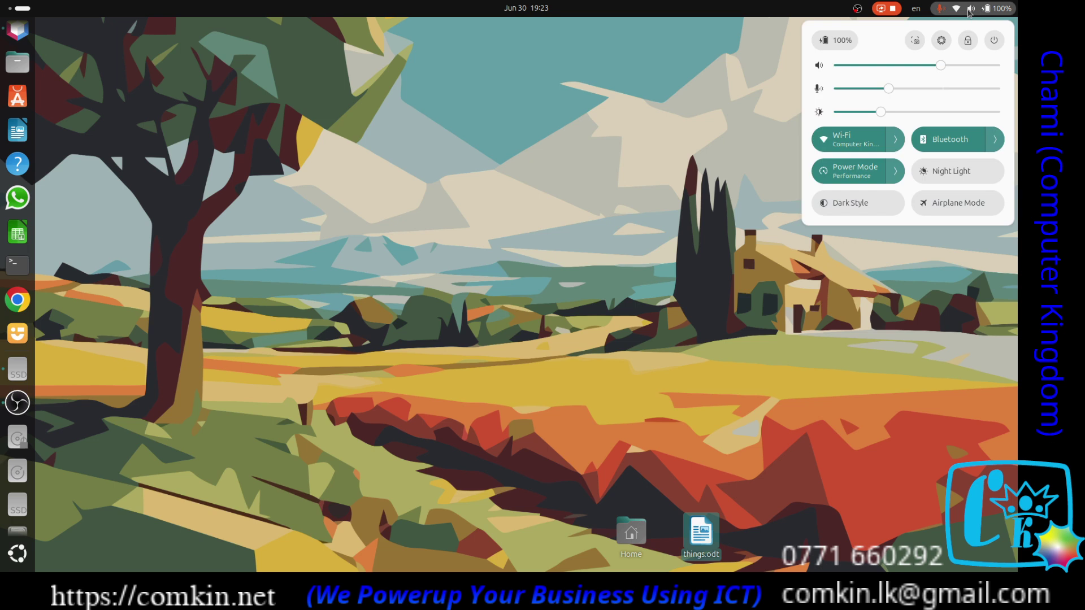
{"action": "left_click", "coordinate": [941, 41]}
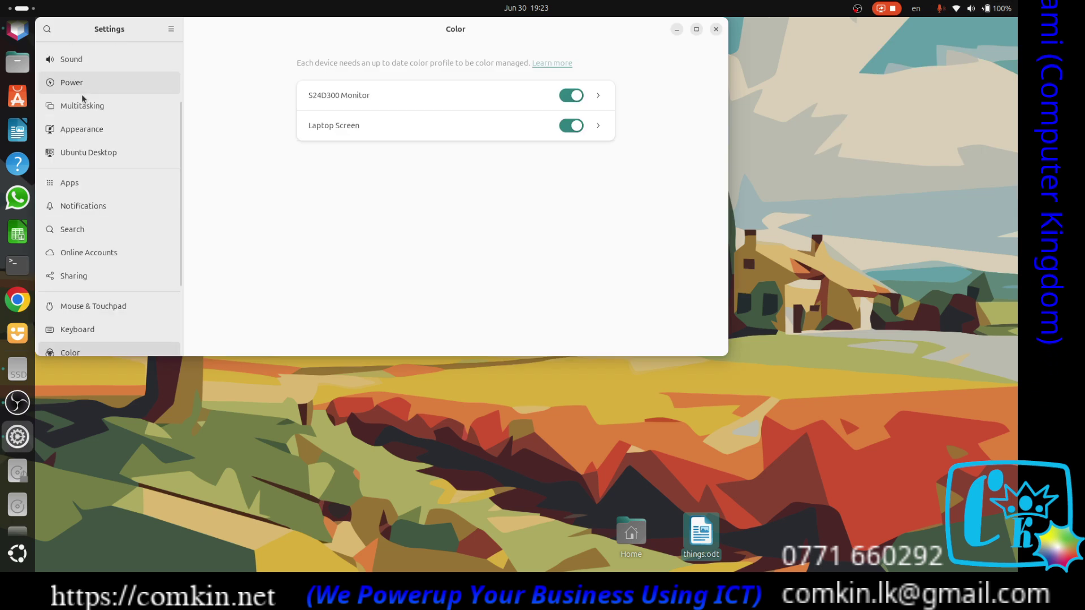
{"action": "scroll", "coordinate": [95, 83], "scroll_direction": "up", "scroll_amount": 3}
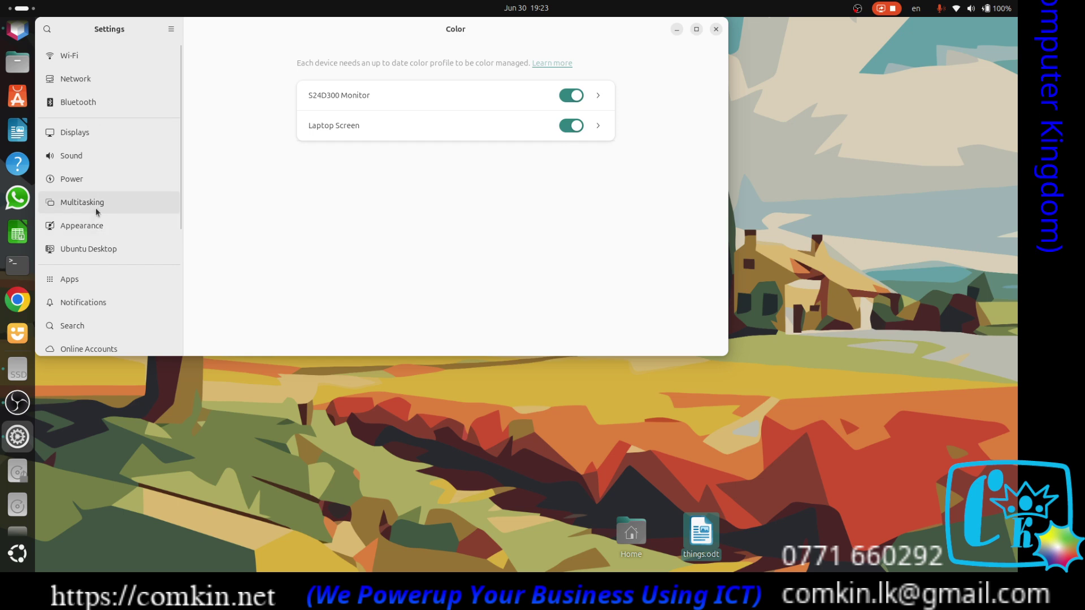
{"action": "left_click", "coordinate": [96, 223]}
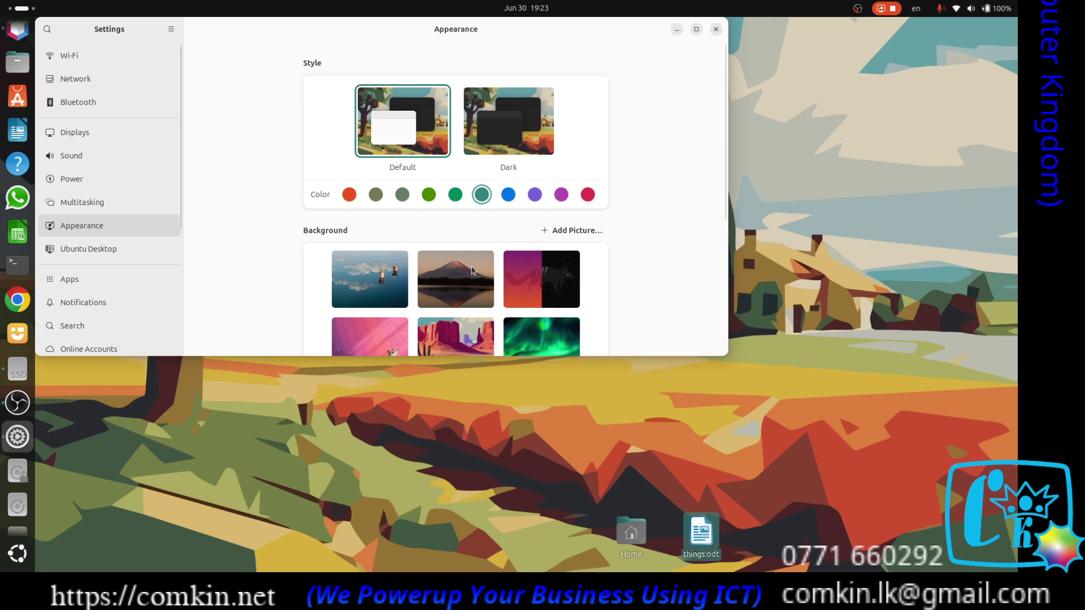
{"action": "scroll", "coordinate": [473, 271], "scroll_direction": "down", "scroll_amount": 4}
{"action": "left_click", "coordinate": [567, 241]}
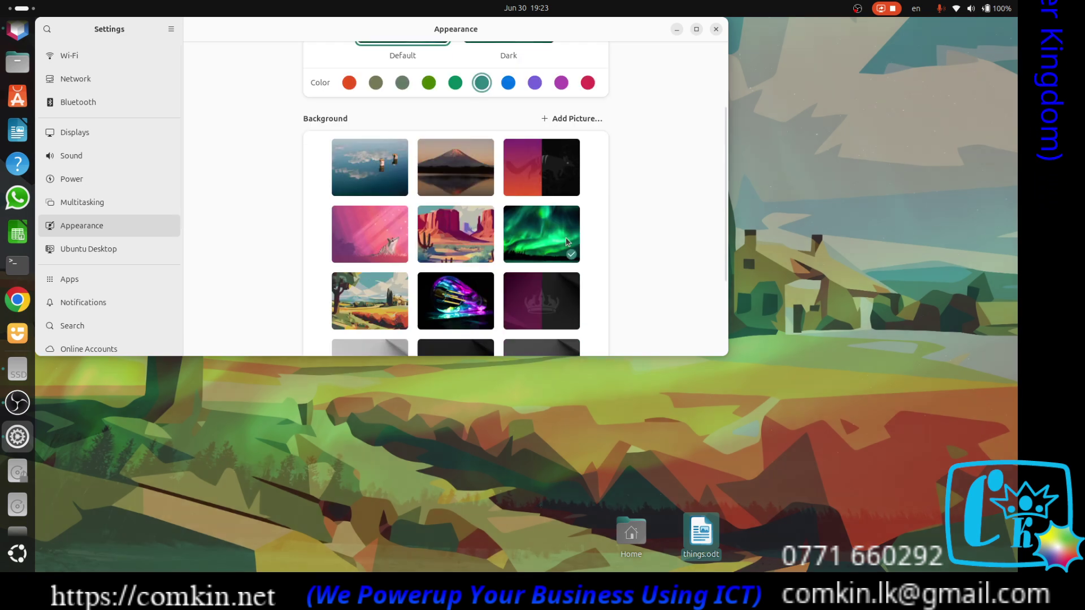
{"action": "left_click", "coordinate": [717, 29]}
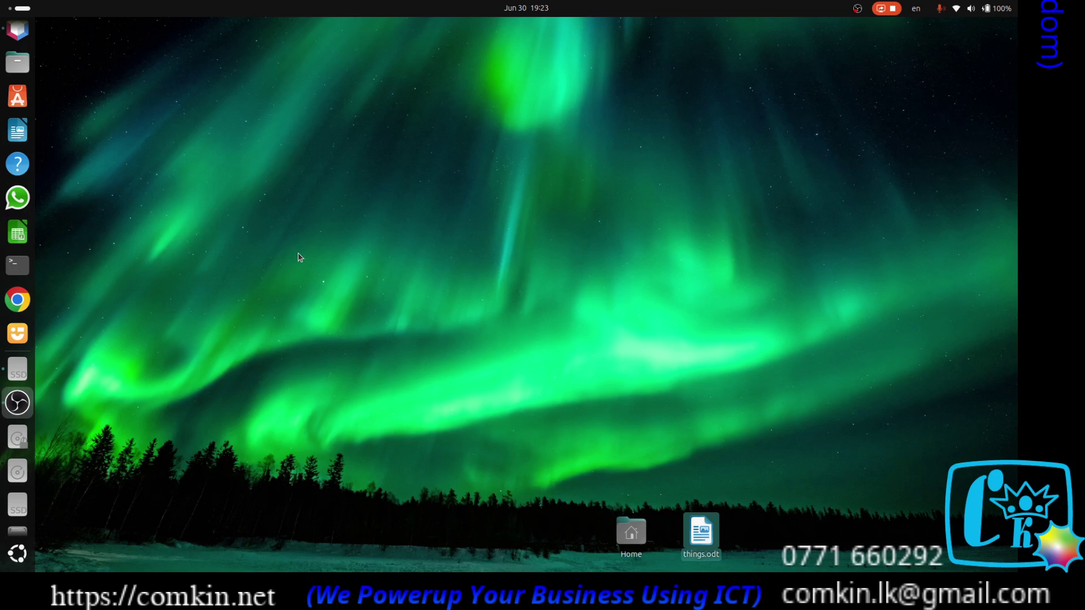
Open a blank LibreOffice Writer document and switch back and forth between its workspace and the previous empty one.
{"action": "left_click", "coordinate": [11, 135]}
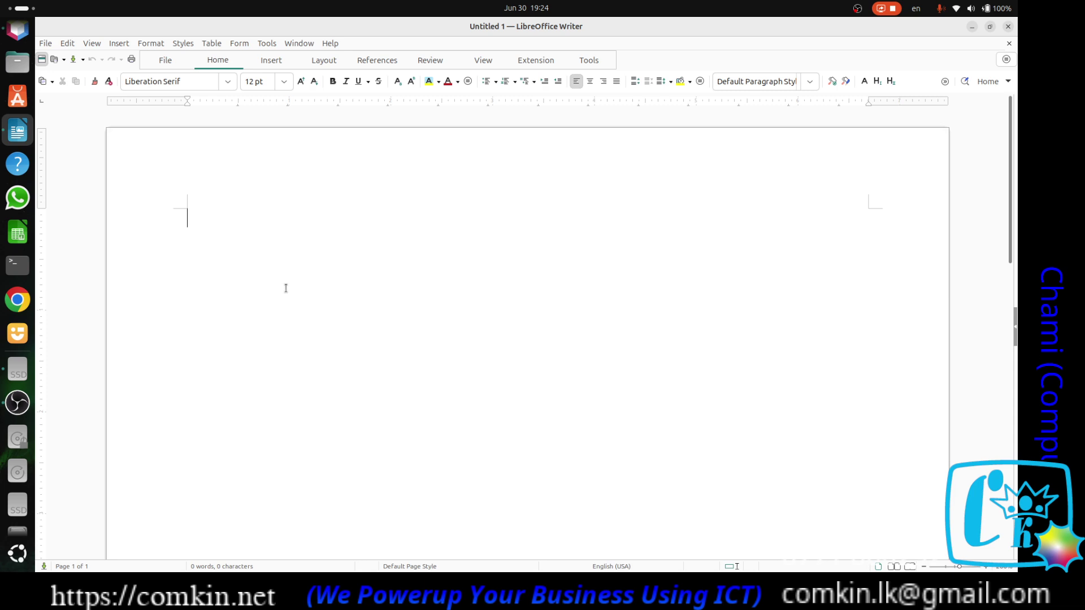
{"action": "key", "text": "ctrl+alt+Left"}
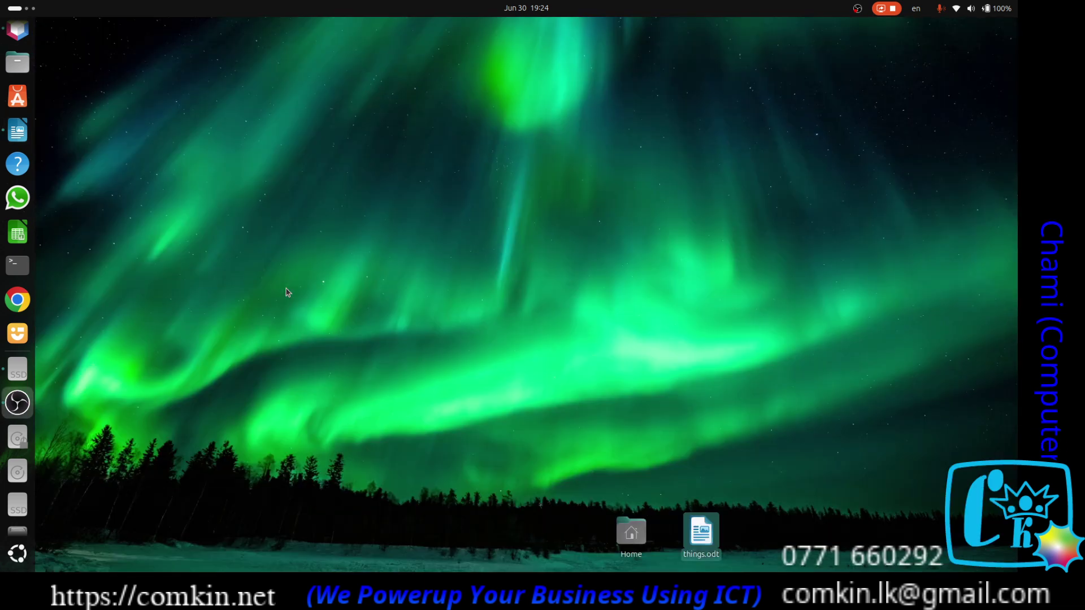
{"action": "key", "text": "ctrl+alt+Right"}
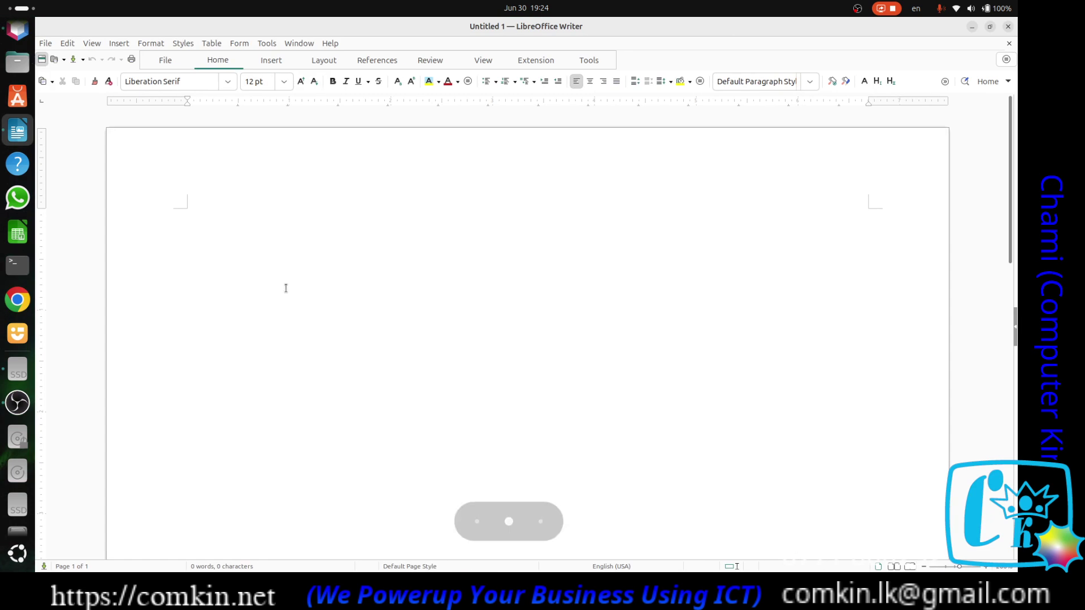
{"action": "key", "text": "ctrl+alt+Left"}
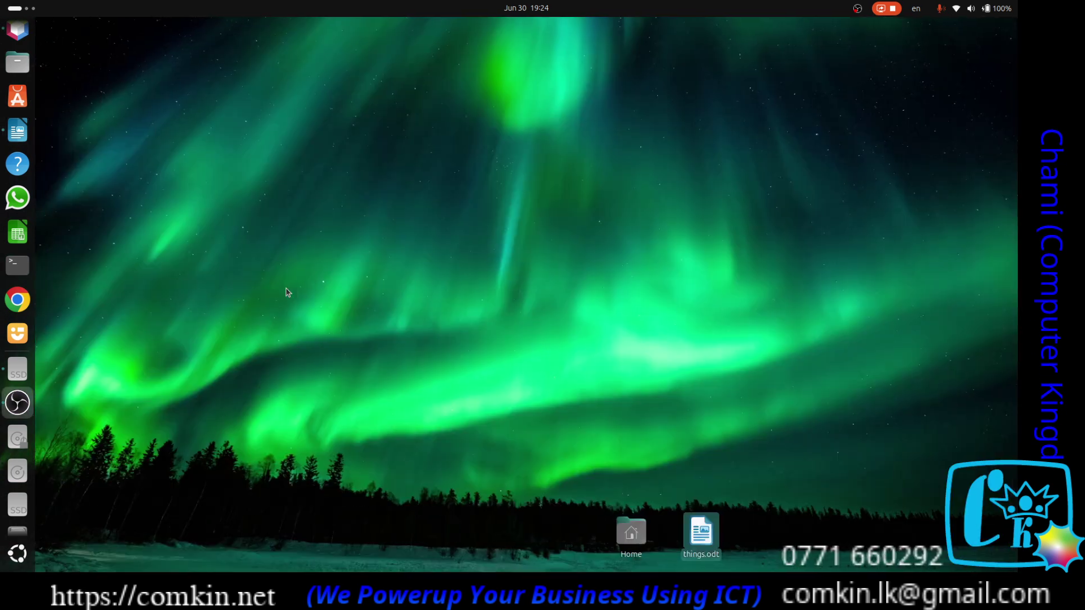
{"action": "key", "text": "ctrl+alt+Right"}
{"action": "key", "text": "ctrl+alt+Left"}
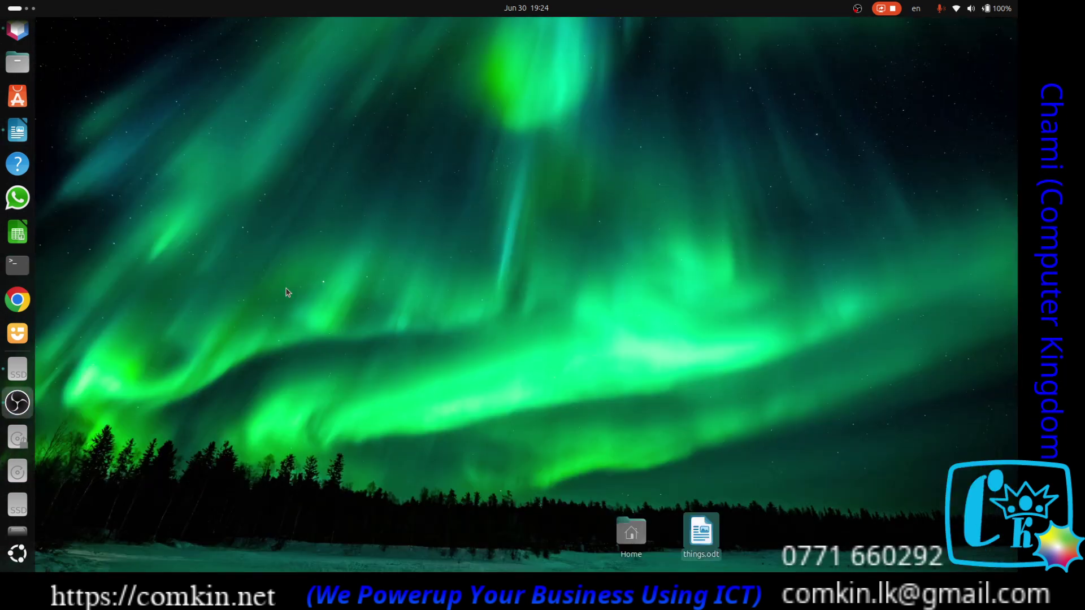
Switch to the Writer workspace and back, and open a blank LibreOffice Calc spreadsheet in the first workspace.
{"action": "key", "text": "ctrl+alt+Right"}
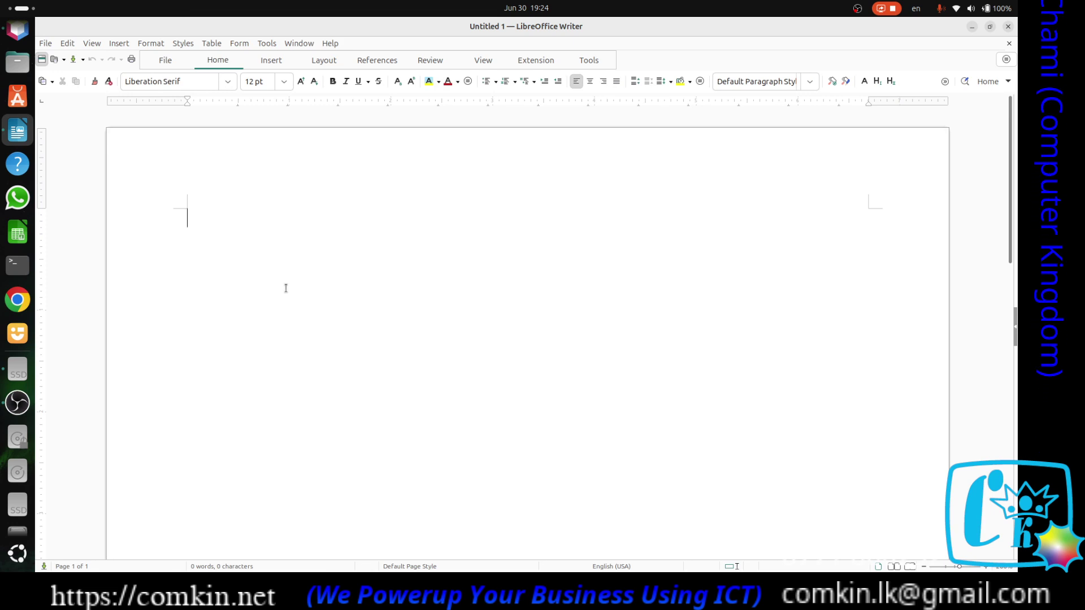
{"action": "key", "text": "ctrl+alt+Left"}
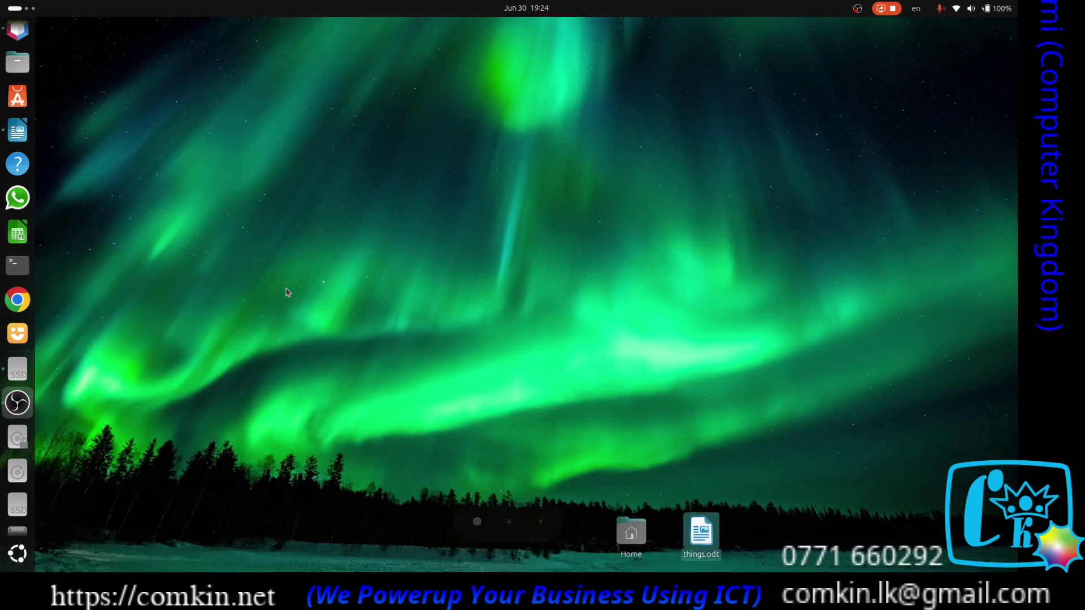
{"action": "left_click", "coordinate": [13, 239]}
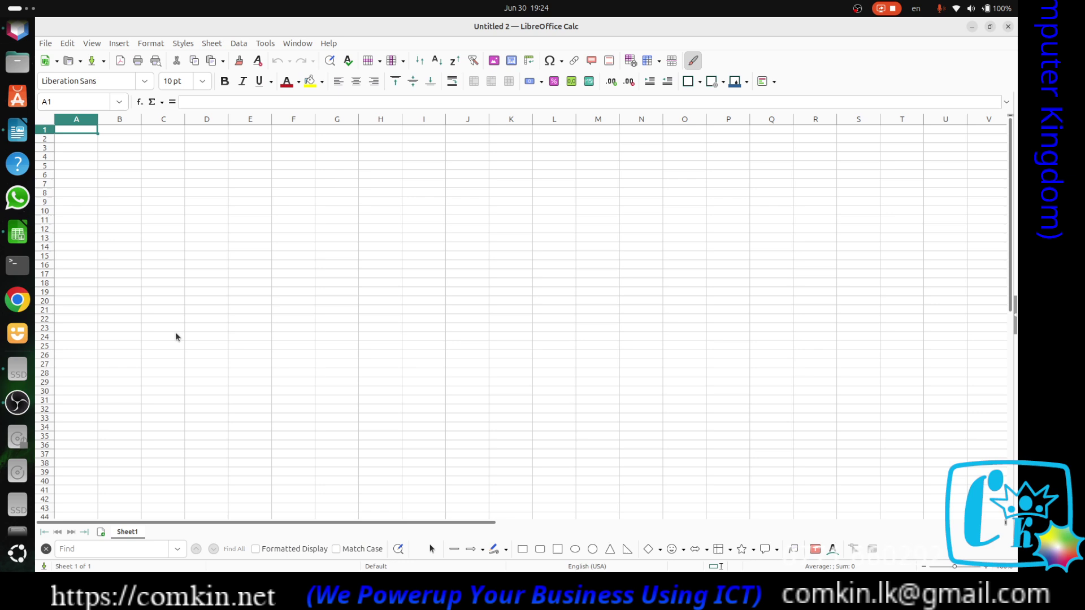
{"action": "key", "text": "ctrl+alt+Left"}
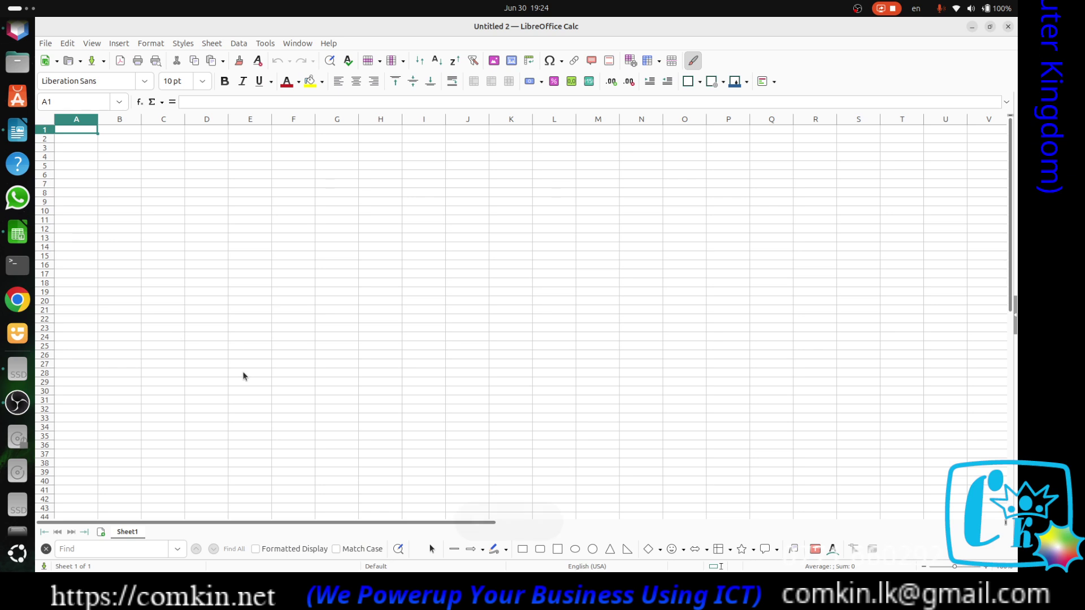
Open the Google page in Chrome on the empty third workspace and move on to the fourth workspace.
{"action": "key", "text": "ctrl+alt+Right"}
{"action": "key", "text": "ctrl+alt+Right"}
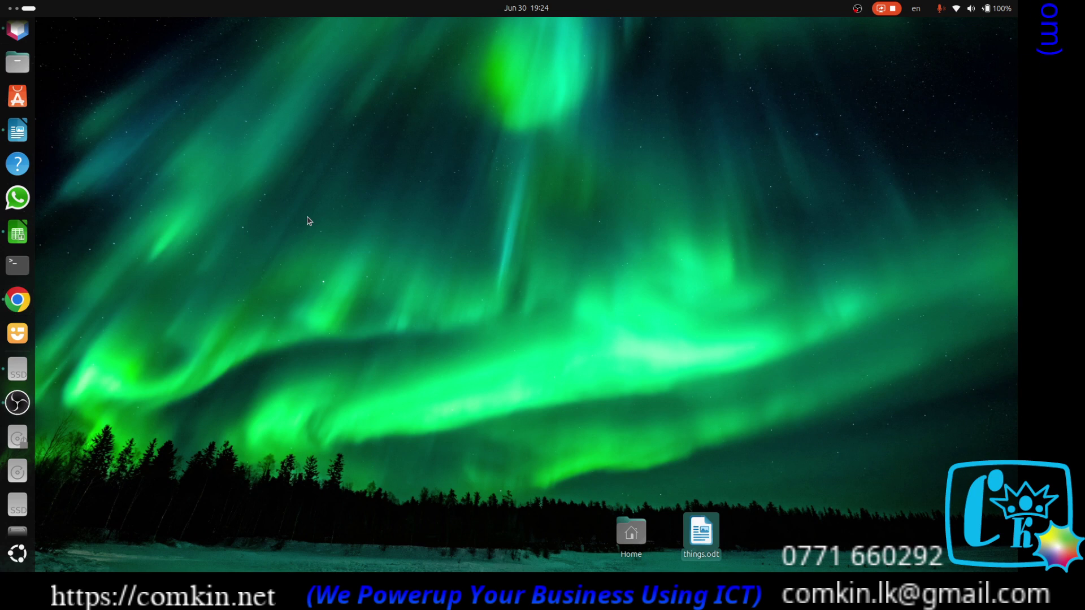
{"action": "key", "text": "XF86WWW"}
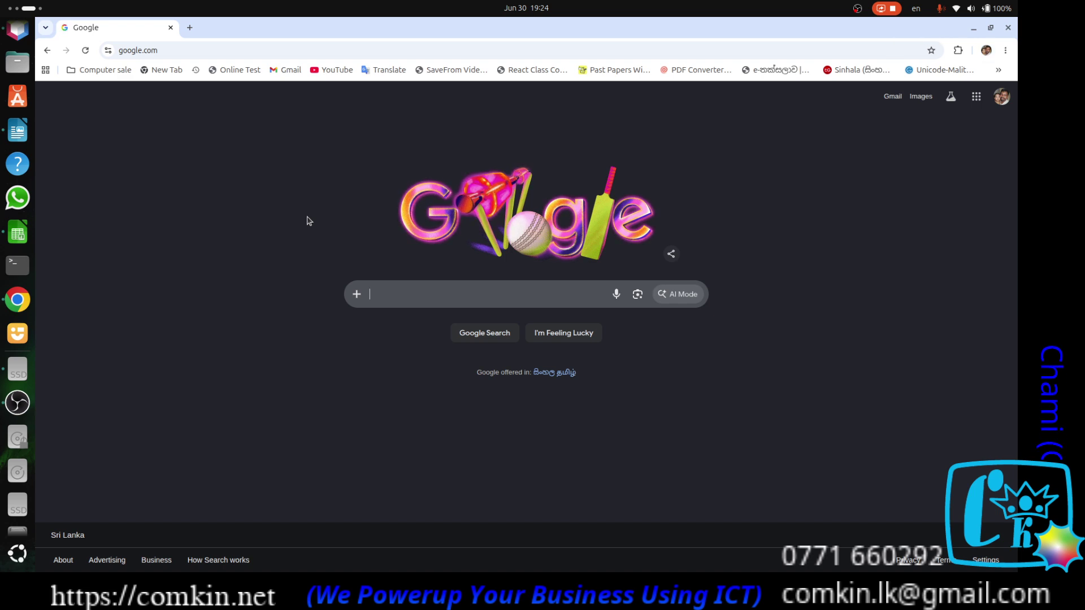
{"action": "key", "text": "super+Page_Down"}
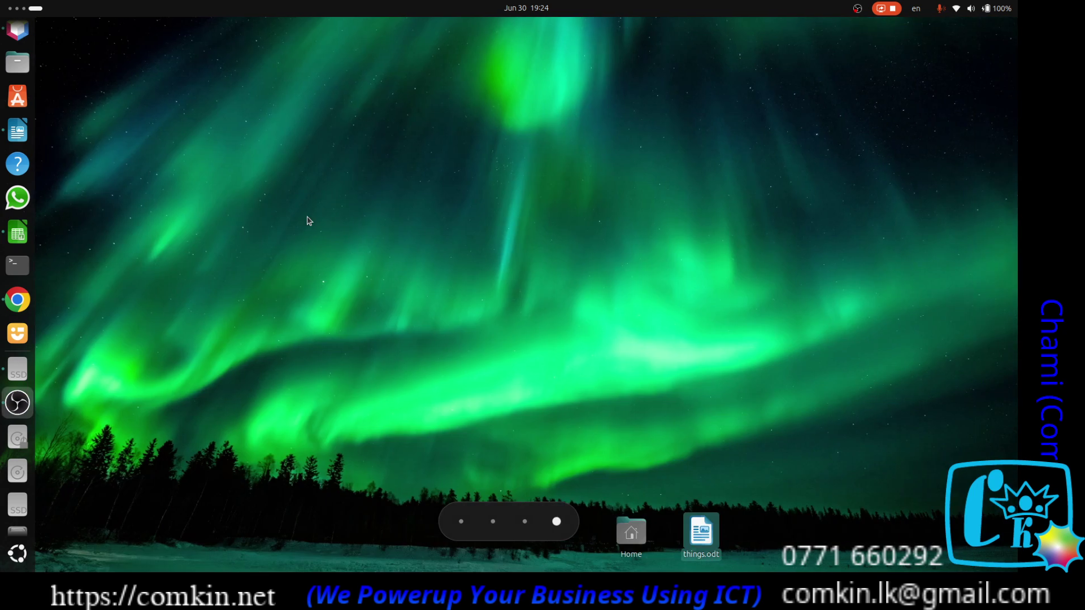
Bring up the comkin project in Apache NetBeans and look through the code of basiccon.inc.php.
{"action": "scroll", "coordinate": [18, 70], "scroll_direction": "up", "scroll_amount": 2}
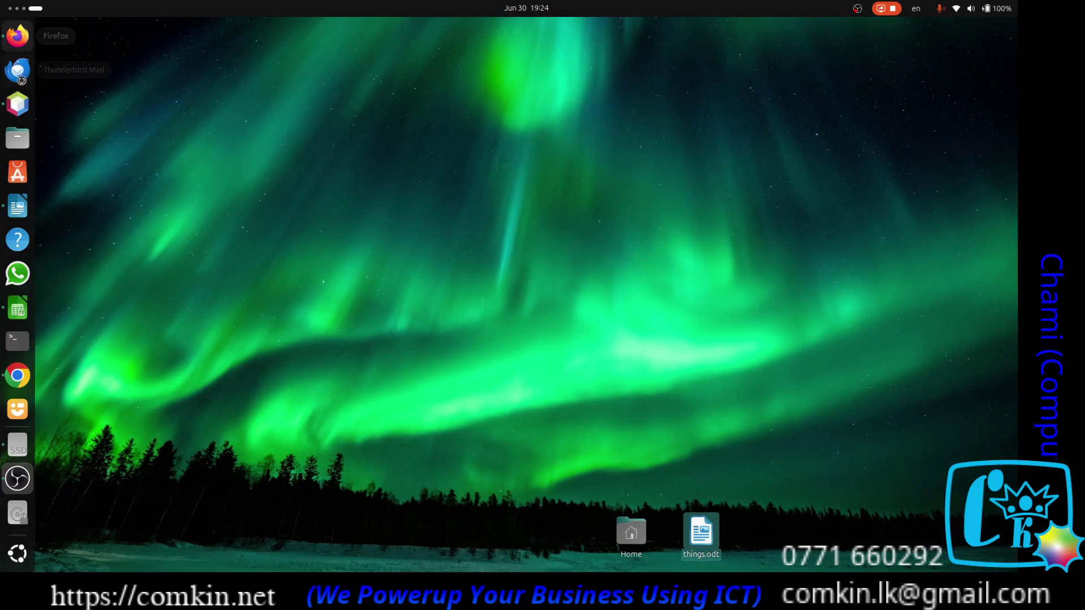
{"action": "left_click", "coordinate": [19, 101]}
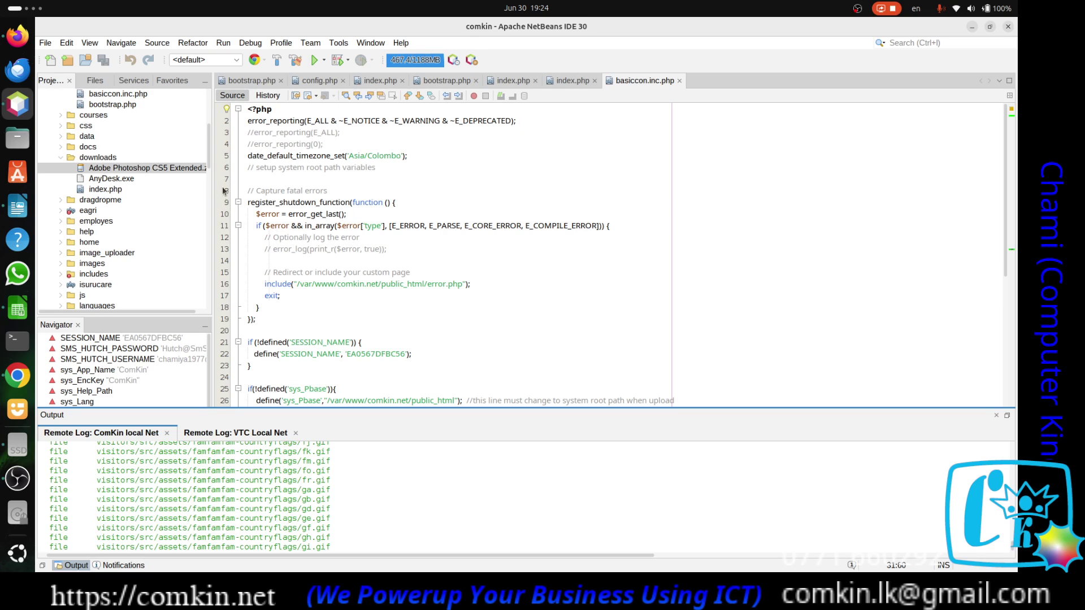
{"action": "scroll", "coordinate": [224, 191], "scroll_direction": "down", "scroll_amount": 6}
{"action": "scroll", "coordinate": [224, 191], "scroll_direction": "up", "scroll_amount": 2}
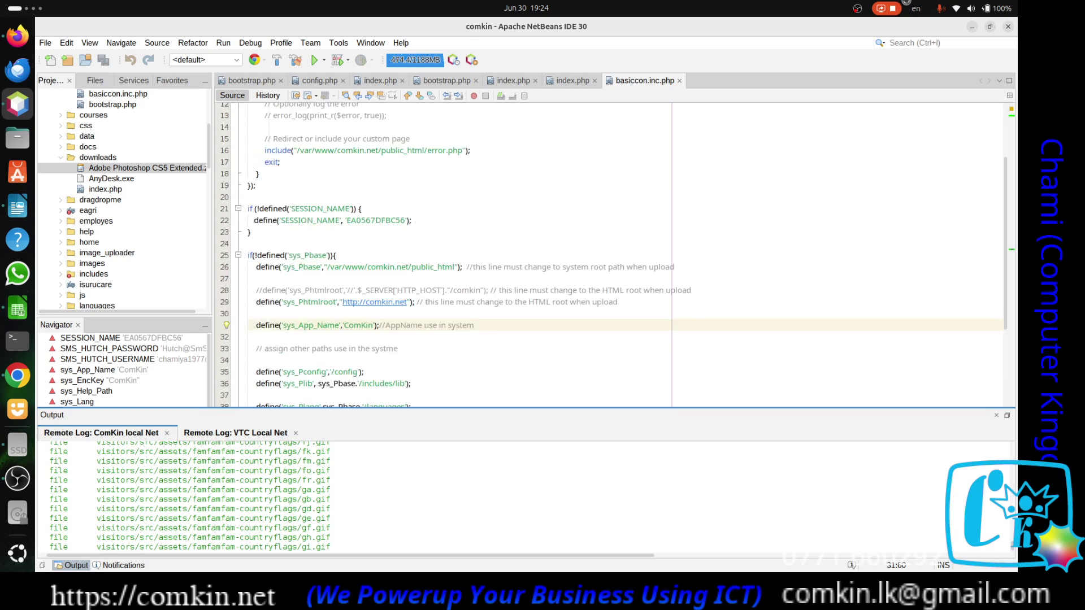
Minimize NetBeans to reveal the Calc spreadsheet, restore it, and switch to the neighbouring workspace and back.
{"action": "left_click", "coordinate": [971, 27]}
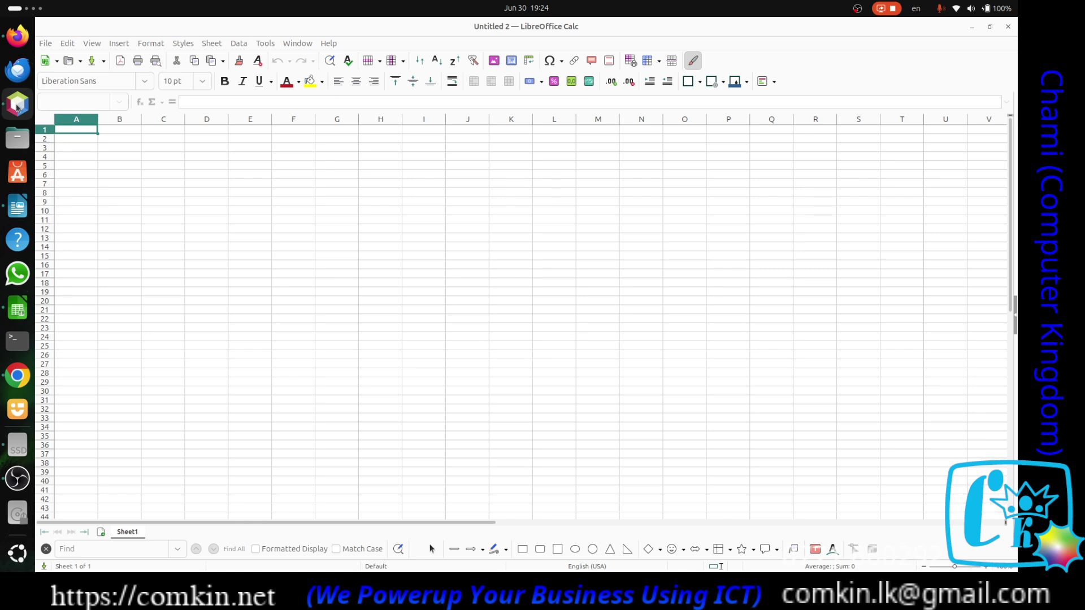
{"action": "left_click", "coordinate": [17, 105]}
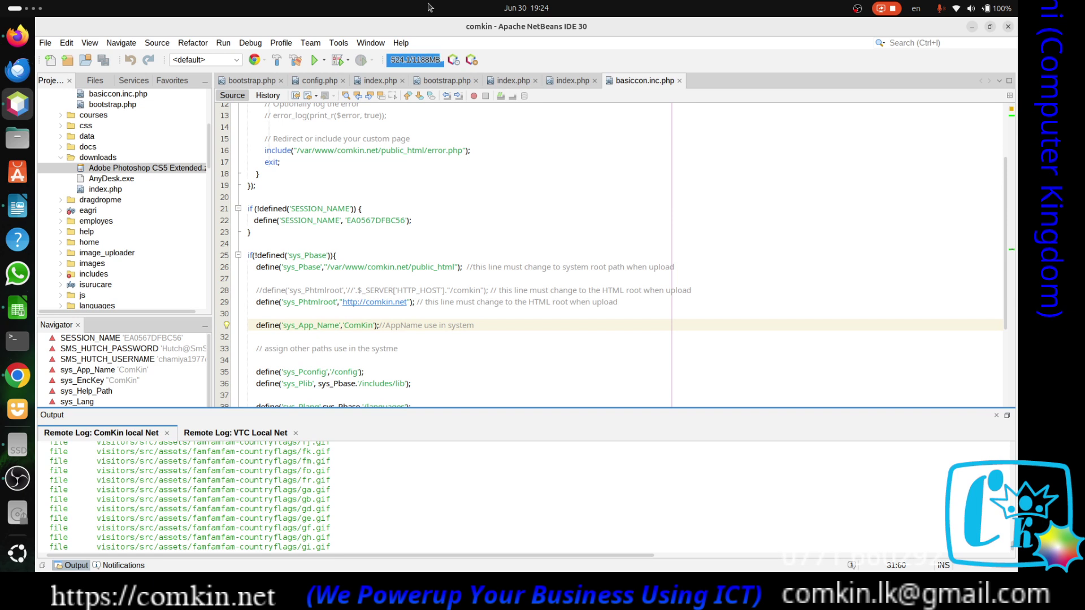
{"action": "key", "text": "ctrl+alt+Right"}
{"action": "key", "text": "ctrl+alt+Left"}
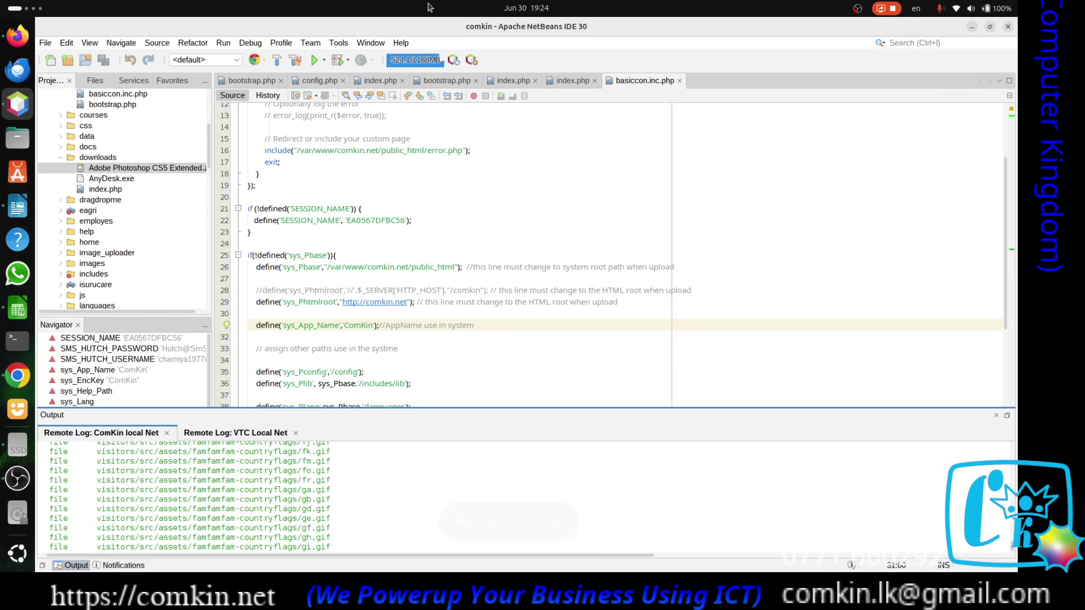
Detach the NetBeans window from full size, close the Calc spreadsheet behind it, and maximize NetBeans again.
{"action": "left_click_drag", "start_coordinate": [435, 13], "coordinate": [564, 64]}
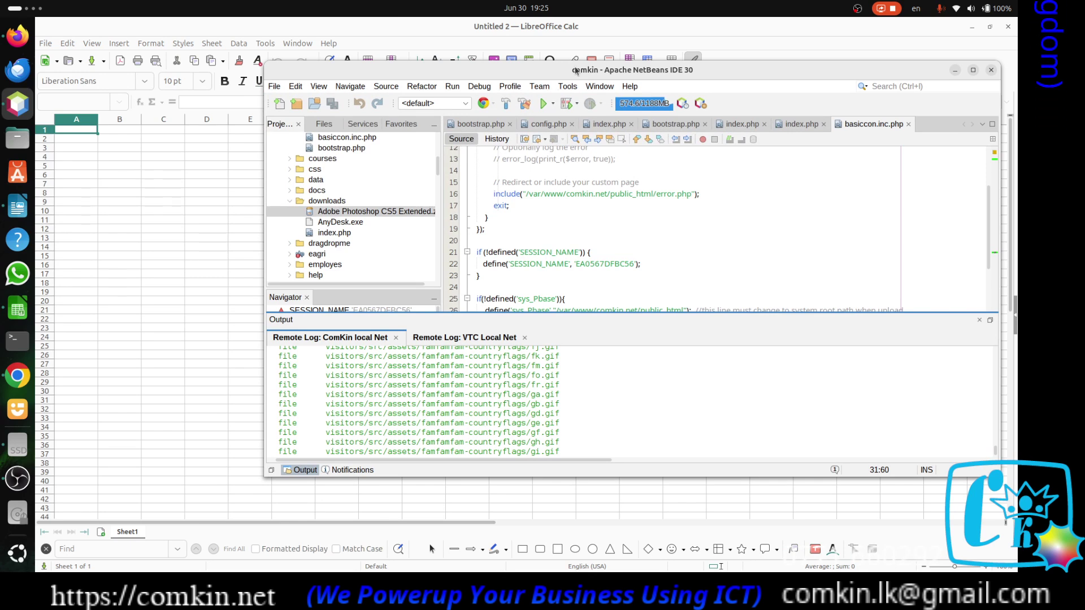
{"action": "left_click_drag", "start_coordinate": [576, 70], "coordinate": [445, 70]}
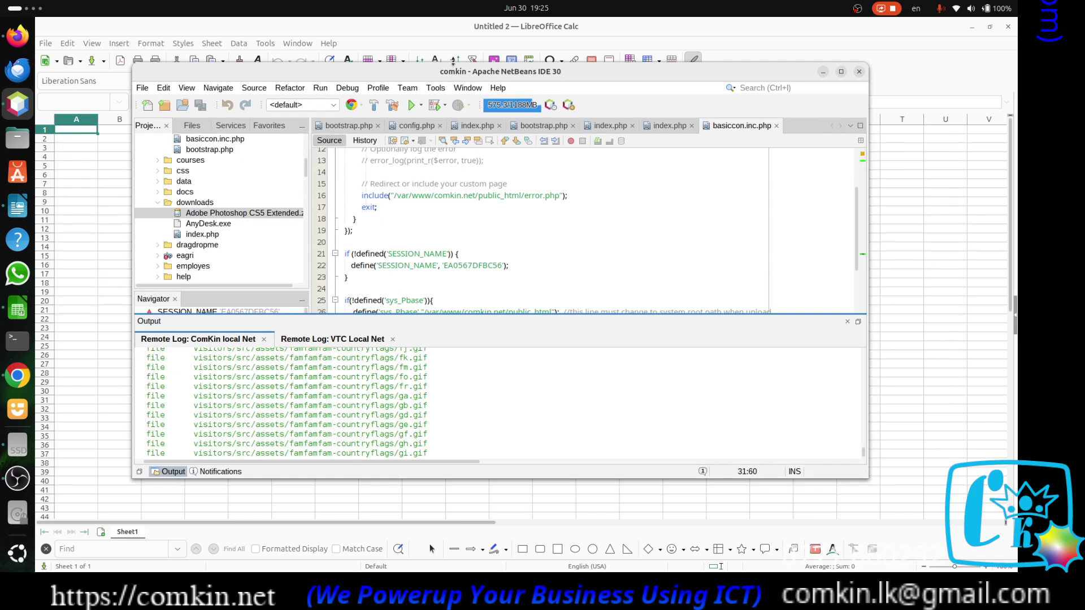
{"action": "left_click", "coordinate": [1006, 28]}
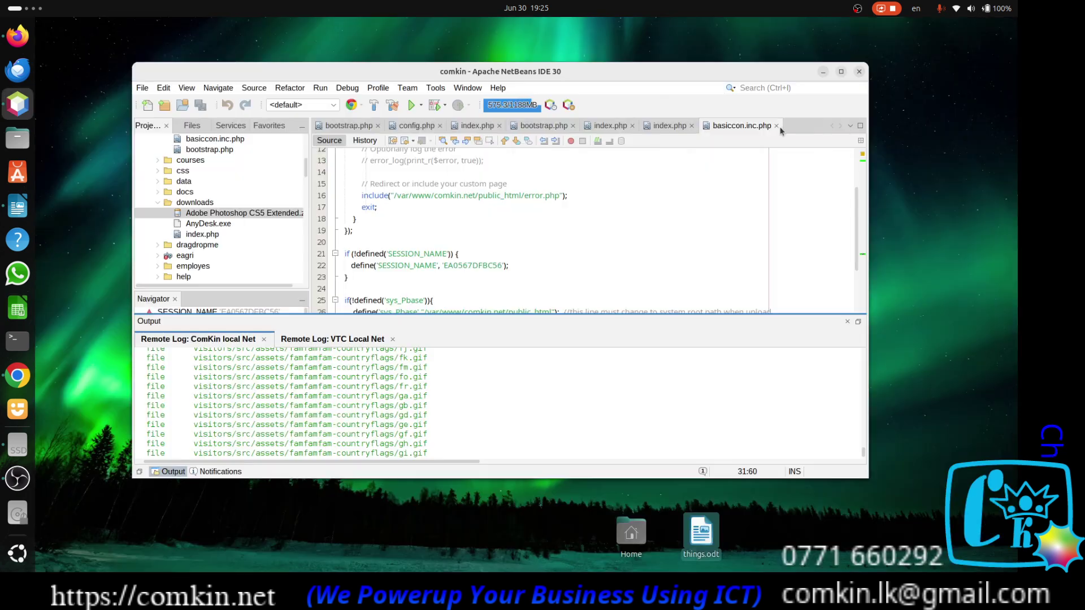
{"action": "left_click", "coordinate": [841, 72]}
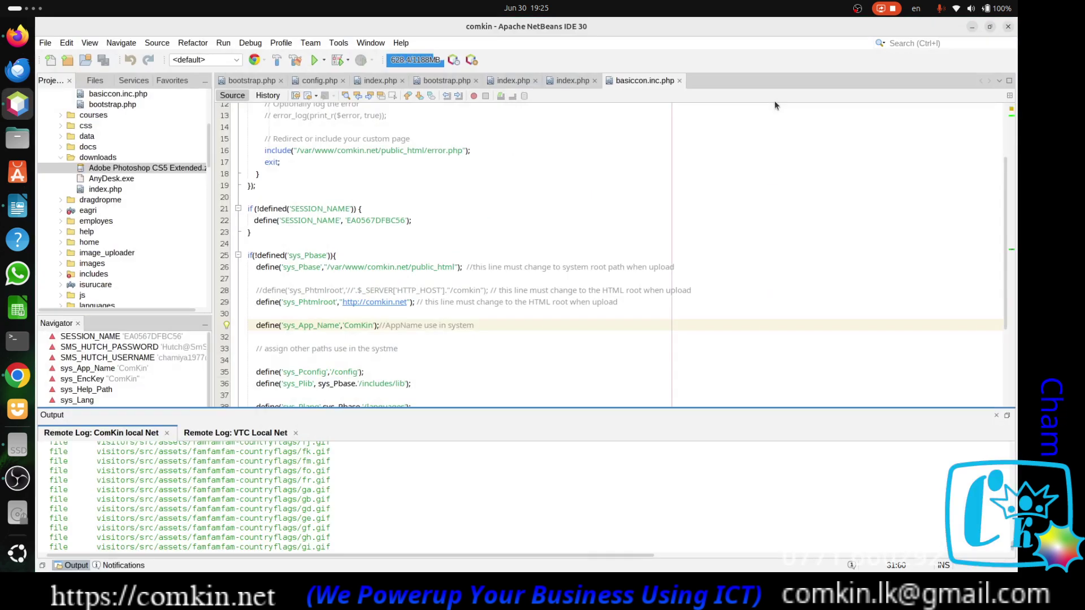
Step through the workspaces to the empty fourth one, return to NetBeans, and close it.
{"action": "key", "text": "ctrl+alt+Right"}
{"action": "key", "text": "ctrl+alt+Right"}
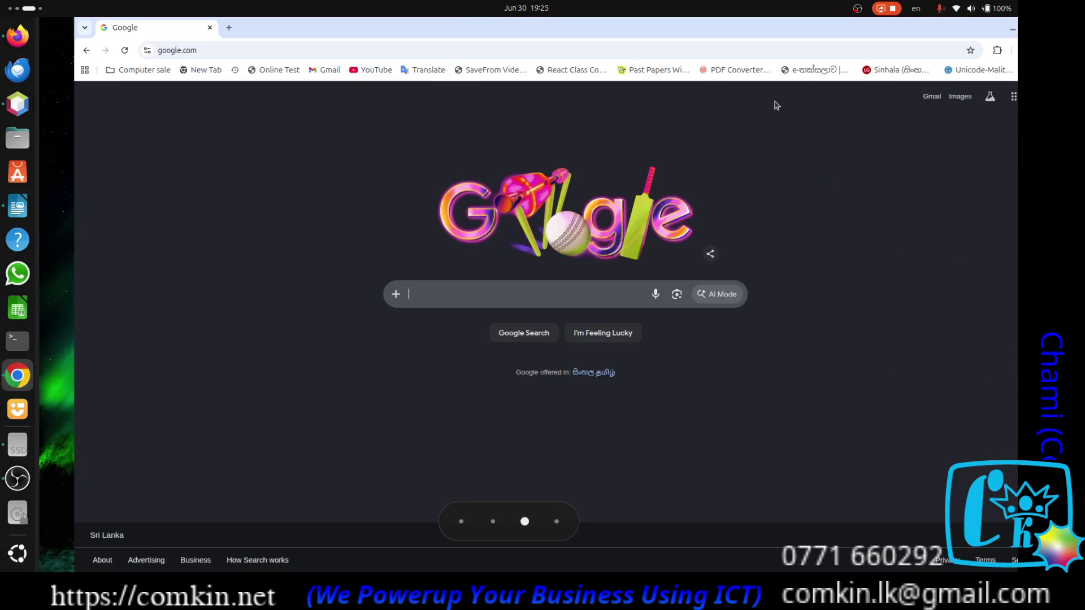
{"action": "key", "text": "ctrl+alt+Right"}
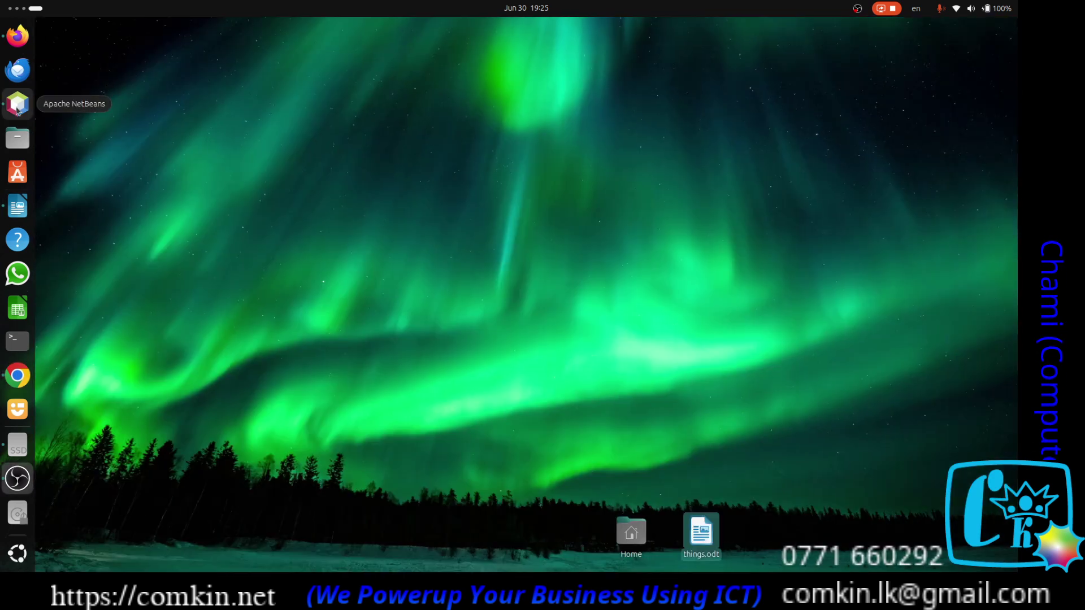
{"action": "left_click", "coordinate": [17, 105]}
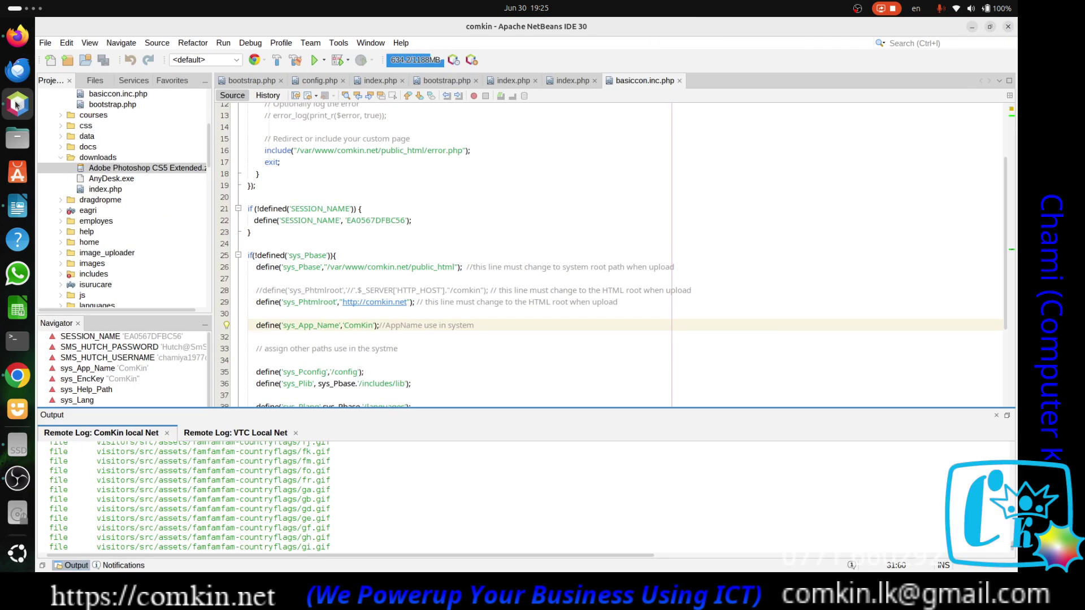
{"action": "left_click", "coordinate": [1008, 27]}
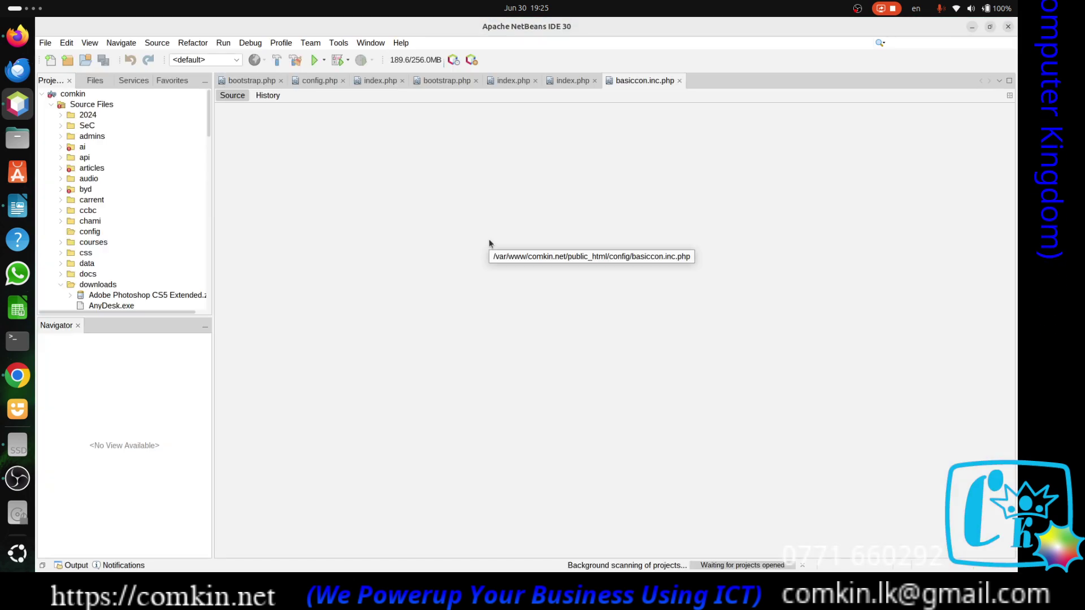
Switch from the NetBeans workspace to the Calc workspace and back, and move through to the empty fifth workspace.
{"action": "key", "text": "super+Page_Down"}
{"action": "key", "text": "super+Page_Down"}
{"action": "key", "text": "super+Page_Down"}
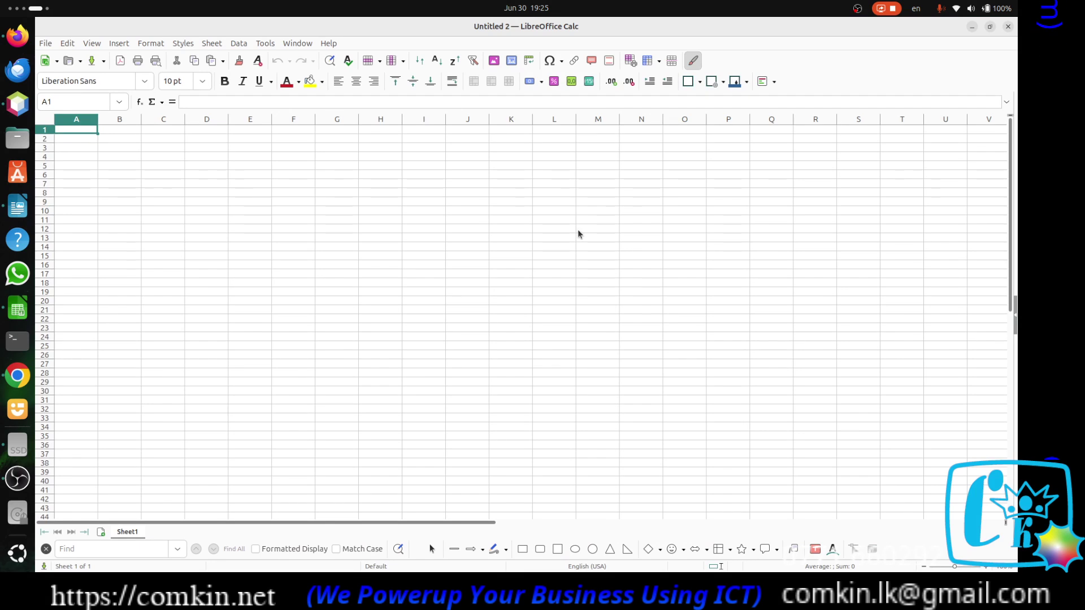
{"action": "key", "text": "super+Page_Up"}
{"action": "key", "text": "super+Page_Up"}
{"action": "key", "text": "super+Page_Up"}
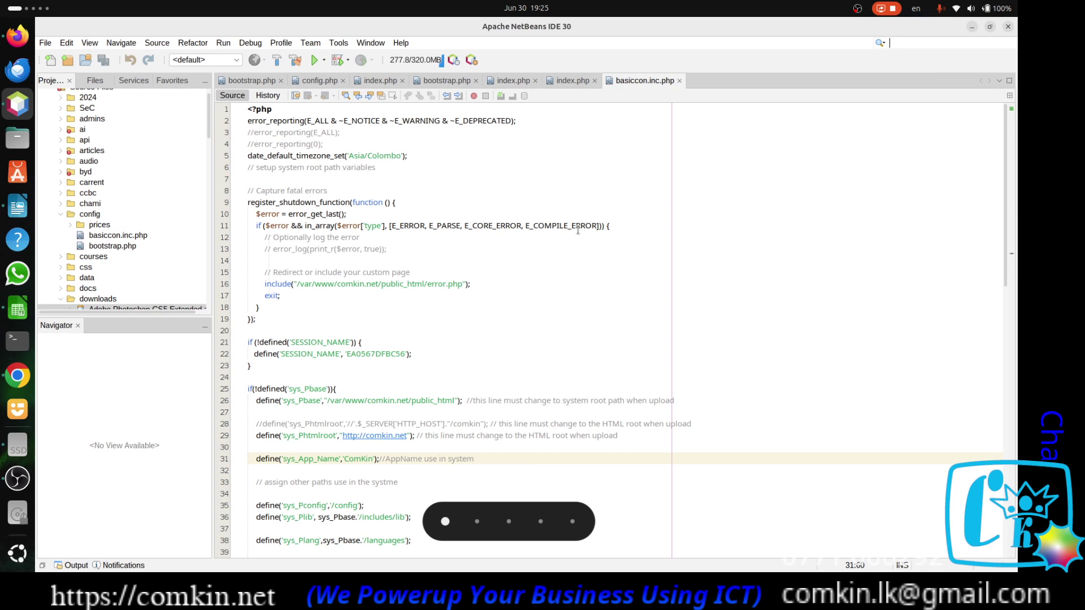
{"action": "key", "text": "super+Page_Down"}
{"action": "key", "text": "super+Page_Down"}
{"action": "key", "text": "super+Page_Down"}
{"action": "key", "text": "super+Page_Down"}
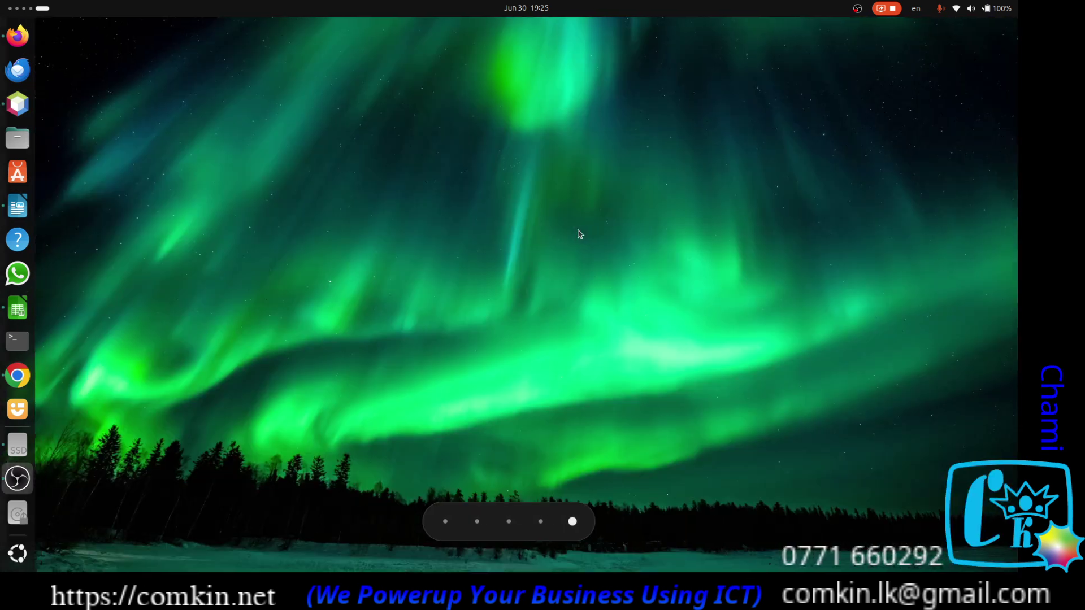
Go back to the Writer workspace, forward to the Calc spreadsheet, and back to NetBeans on the first workspace.
{"action": "key", "text": "super+Page_Up"}
{"action": "key", "text": "super+Page_Up"}
{"action": "key", "text": "super+Page_Up"}
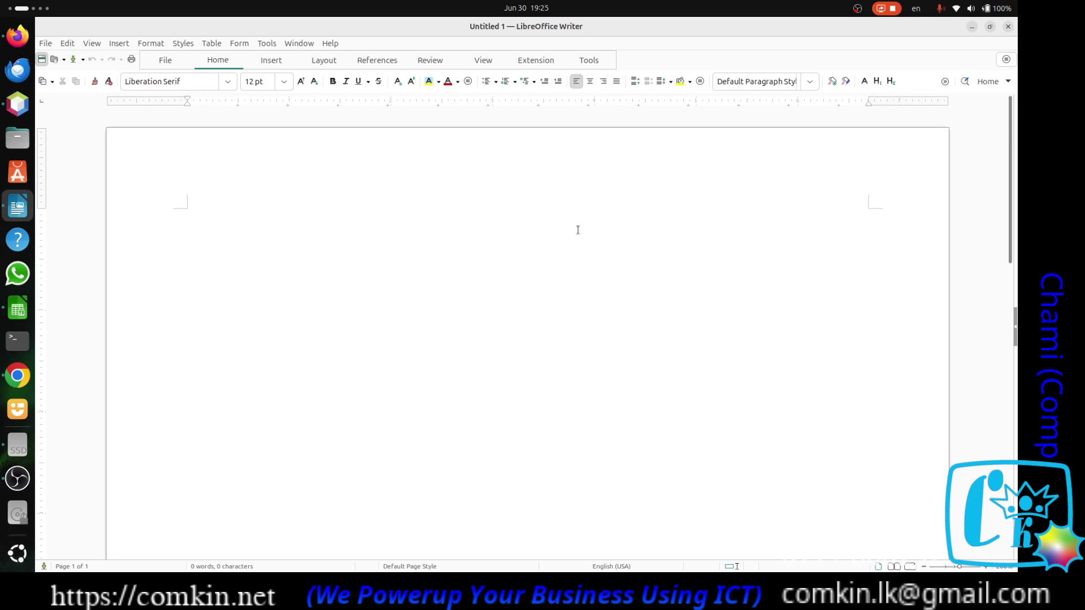
{"action": "key", "text": "super+Page_Down"}
{"action": "key", "text": "super+Page_Down"}
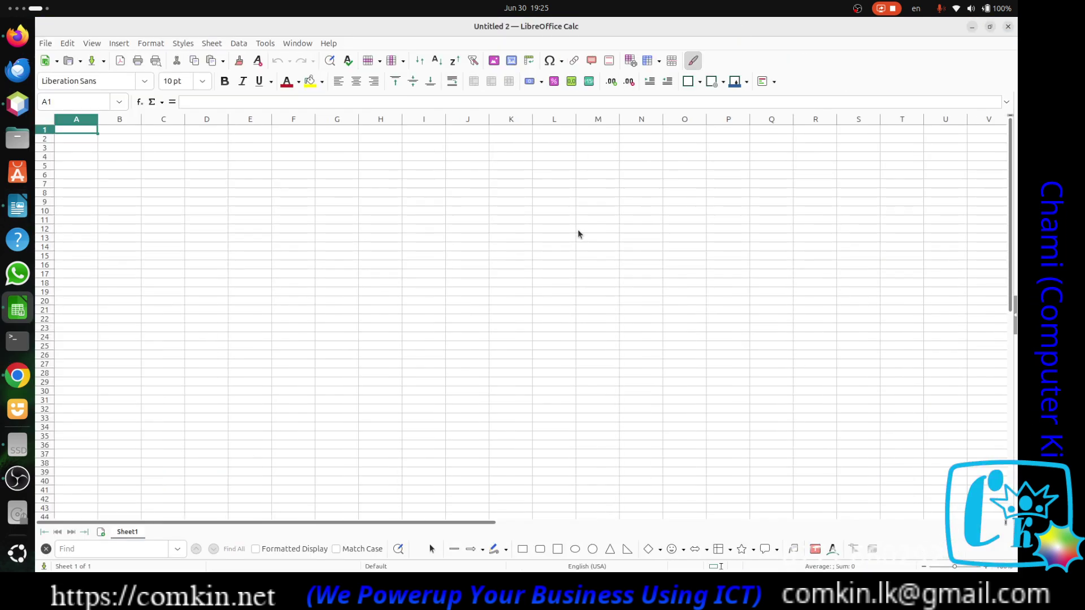
{"action": "key", "text": "super+Page_Up"}
{"action": "key", "text": "super+Page_Up"}
{"action": "key", "text": "super+Page_Up"}
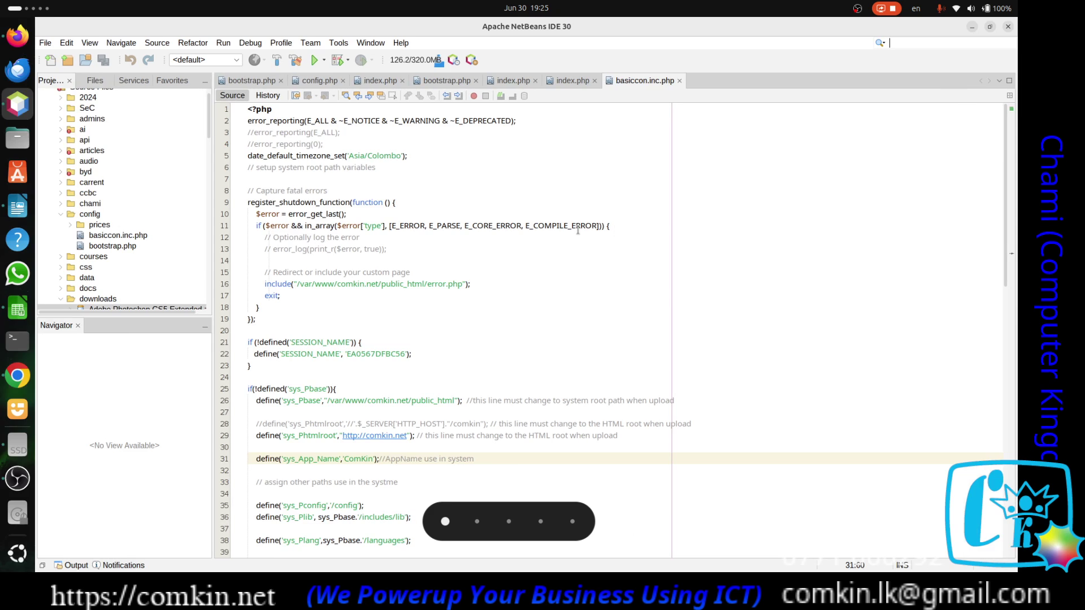
Step through all workspaces from NetBeans to the empty last one and return to NetBeans.
{"action": "key", "text": "super+Page_Down"}
{"action": "key", "text": "super+Page_Down"}
{"action": "key", "text": "super+Page_Down"}
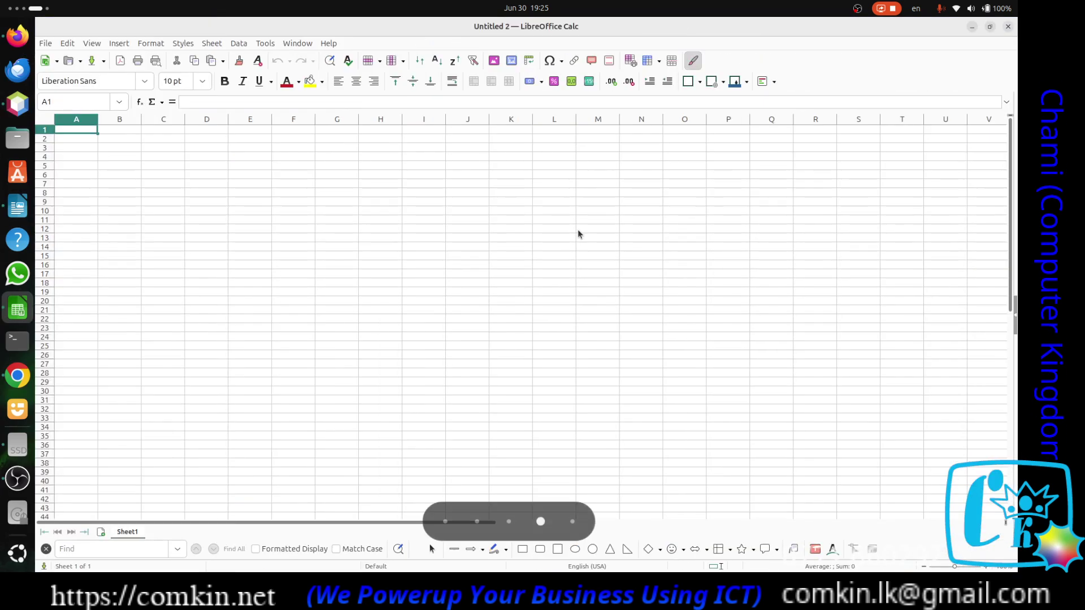
{"action": "key", "text": "super+Page_Down"}
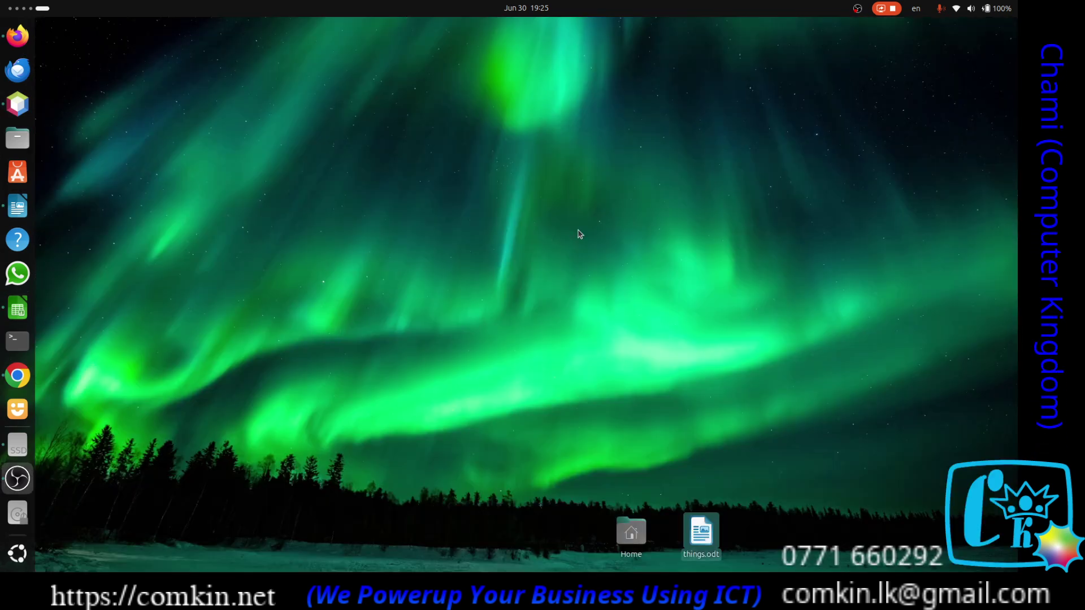
{"action": "key", "text": "super+Page_Up"}
{"action": "key", "text": "super+Page_Up"}
{"action": "key", "text": "super+Page_Up"}
{"action": "key", "text": "super+Page_Up"}
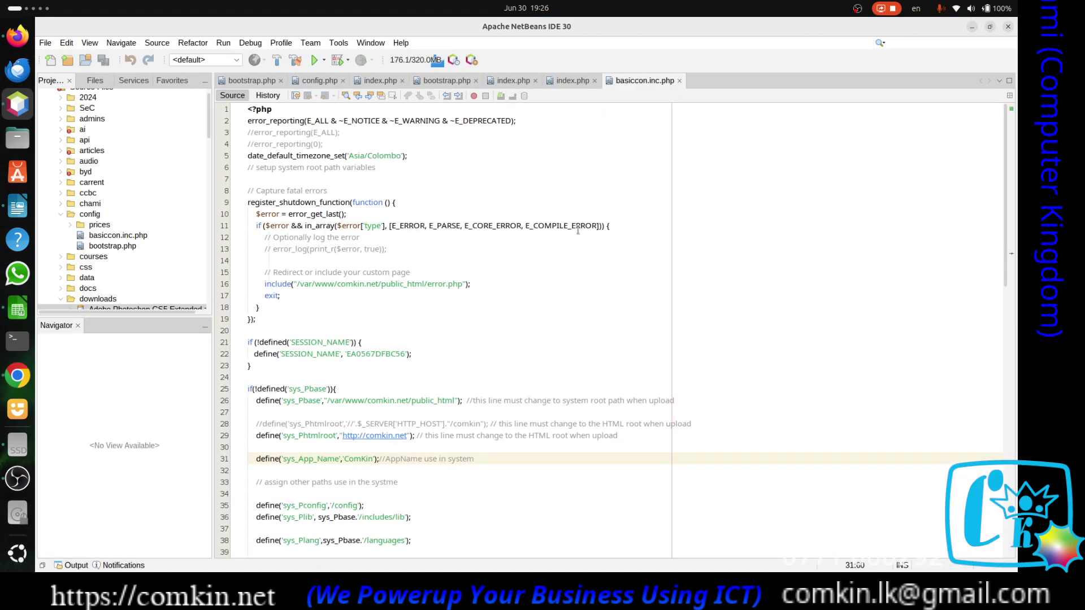
Cycle forward through the Writer, Chrome and Calc workspaces once more and return to the Writer workspace.
{"action": "key", "text": "super+Page_Up"}
{"action": "key", "text": "super+Page_Down"}
{"action": "key", "text": "super+Page_Down"}
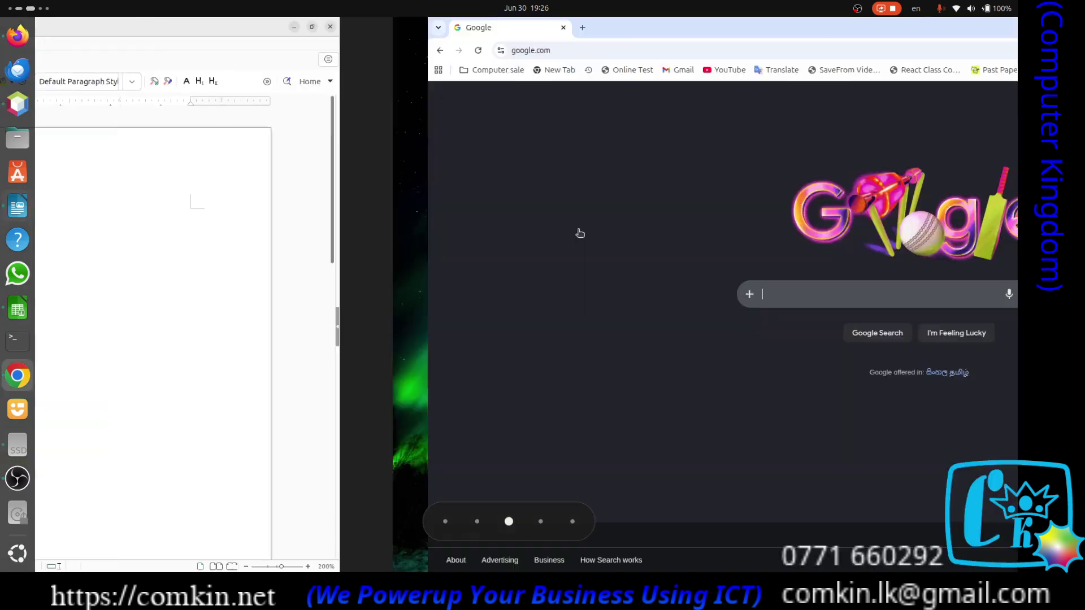
{"action": "key", "text": "super+Page_Down"}
{"action": "key", "text": "super+Page_Down"}
{"action": "key", "text": "super+Page_Up"}
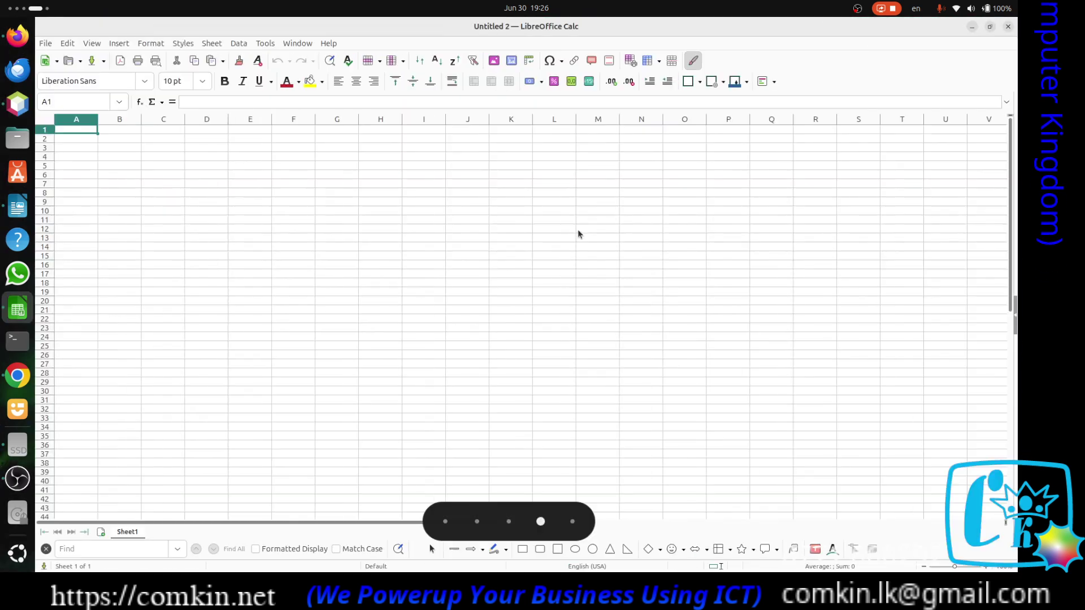
{"action": "key", "text": "super+Page_Up"}
{"action": "key", "text": "super+Page_Up"}
{"action": "key", "text": "super+Page_Up"}
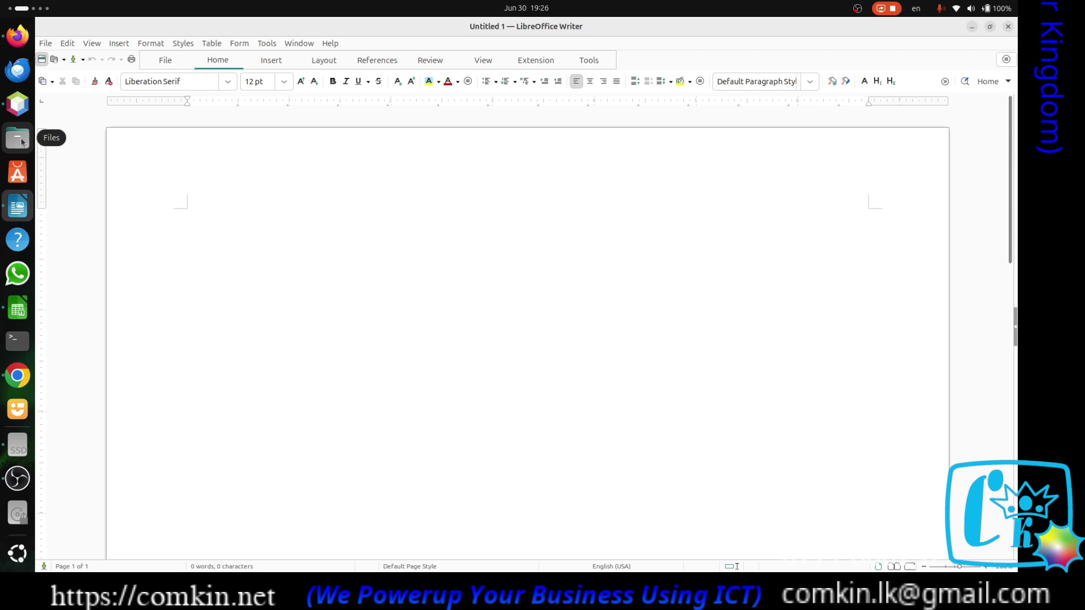
Open the Files manager, add a second Home tab and switch between the two tabs.
{"action": "left_click", "coordinate": [16, 133]}
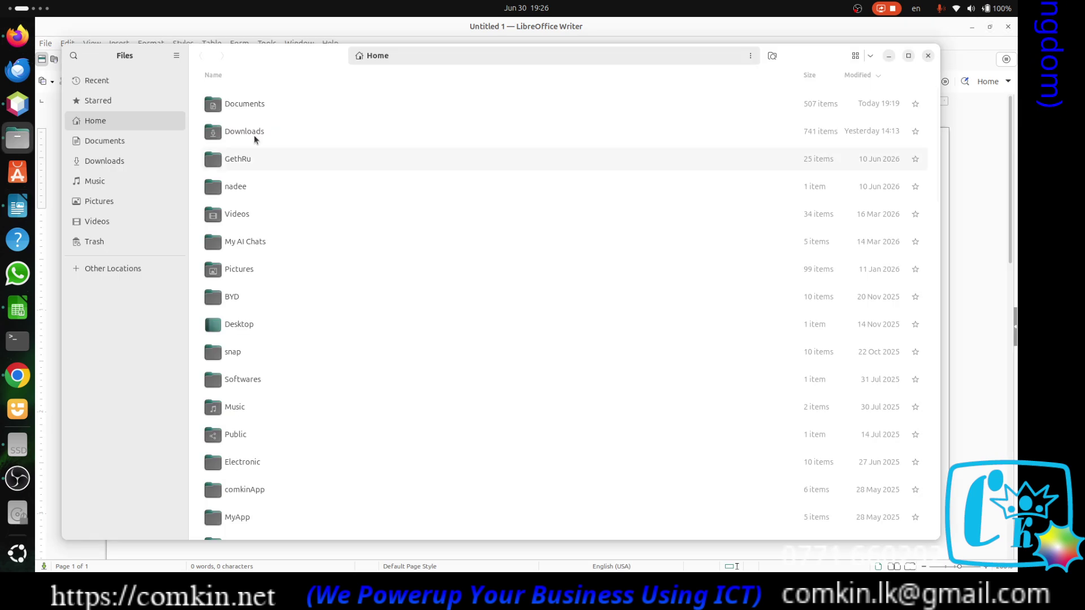
{"action": "left_click", "coordinate": [176, 56]}
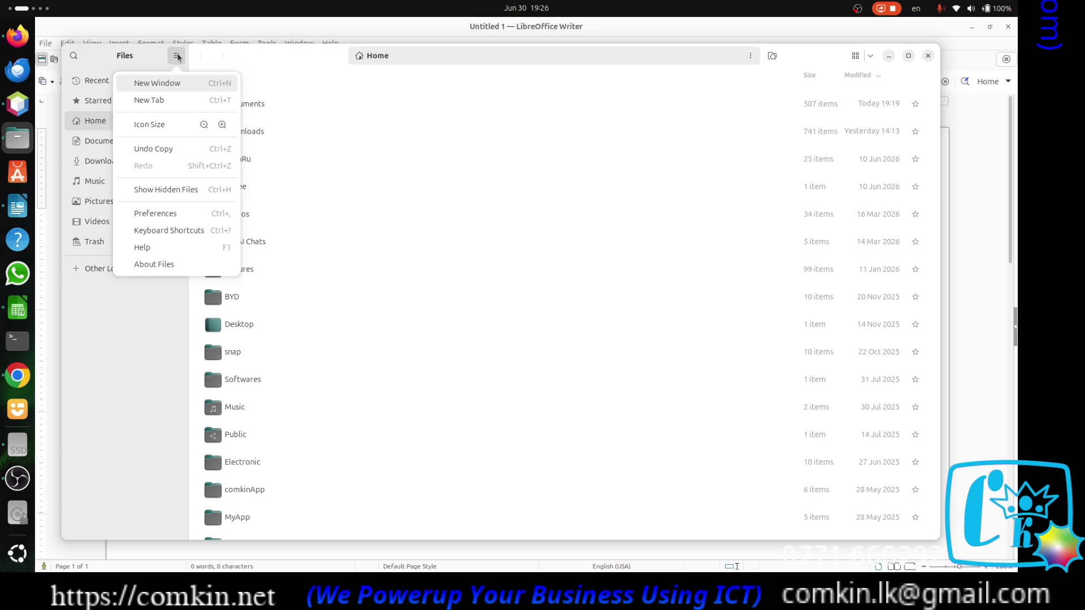
{"action": "left_click", "coordinate": [156, 99]}
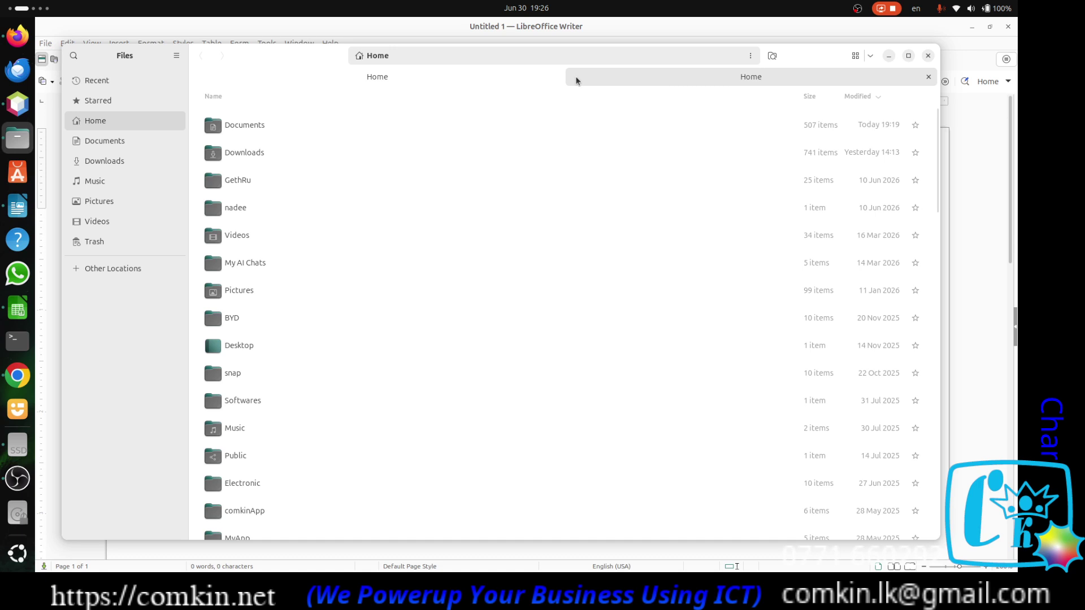
{"action": "left_click", "coordinate": [482, 82]}
{"action": "left_click", "coordinate": [700, 81]}
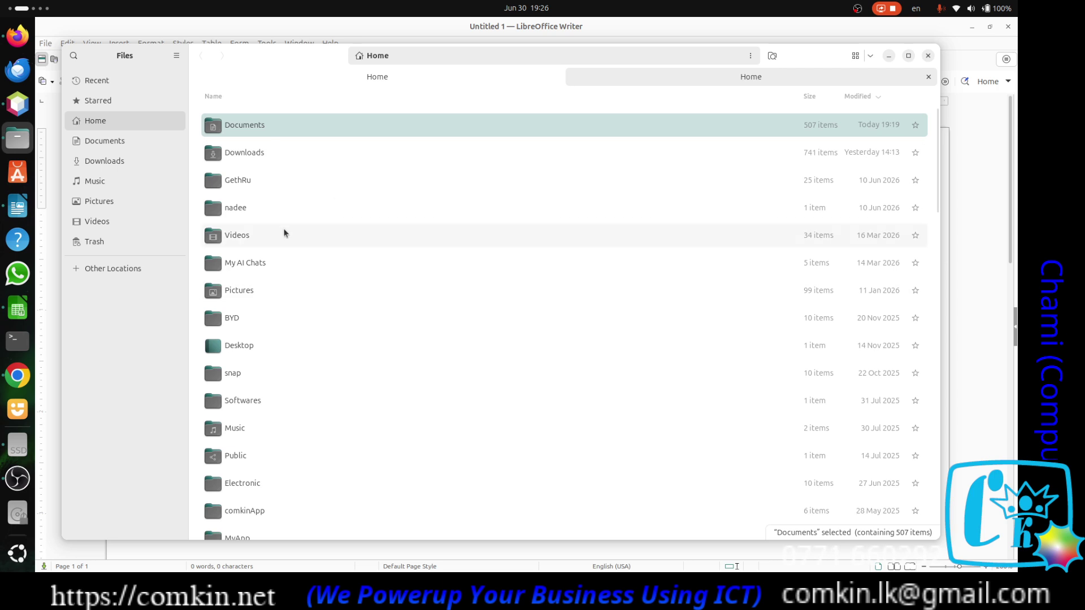
Browse into Downloads in the second tab, return that tab to Home and go to the first tab.
{"action": "left_click", "coordinate": [252, 163]}
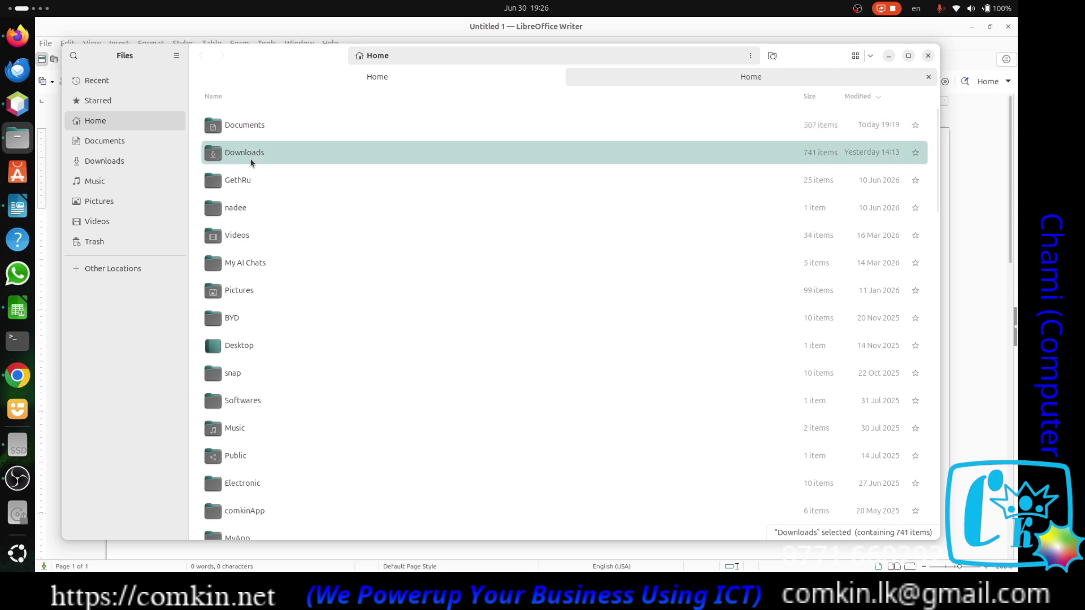
{"action": "double_click", "coordinate": [252, 163]}
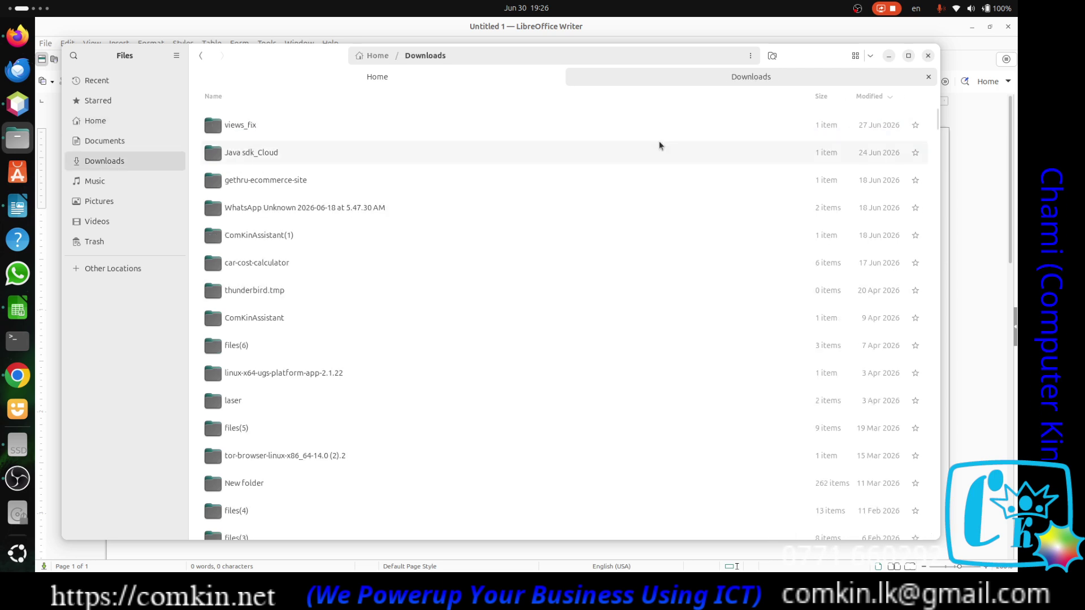
{"action": "left_click", "coordinate": [113, 122]}
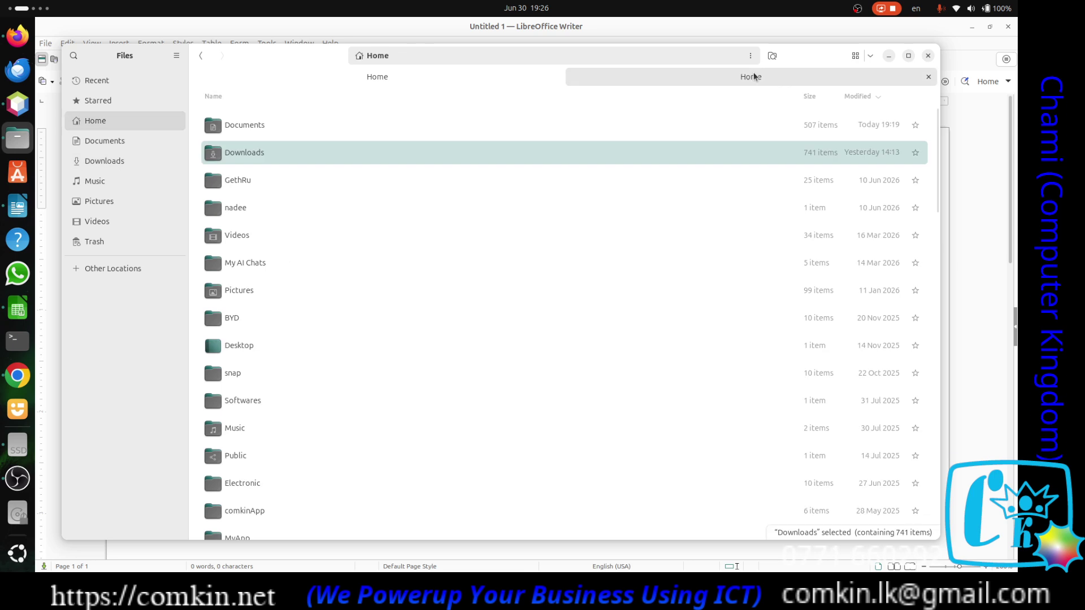
{"action": "left_click", "coordinate": [467, 80]}
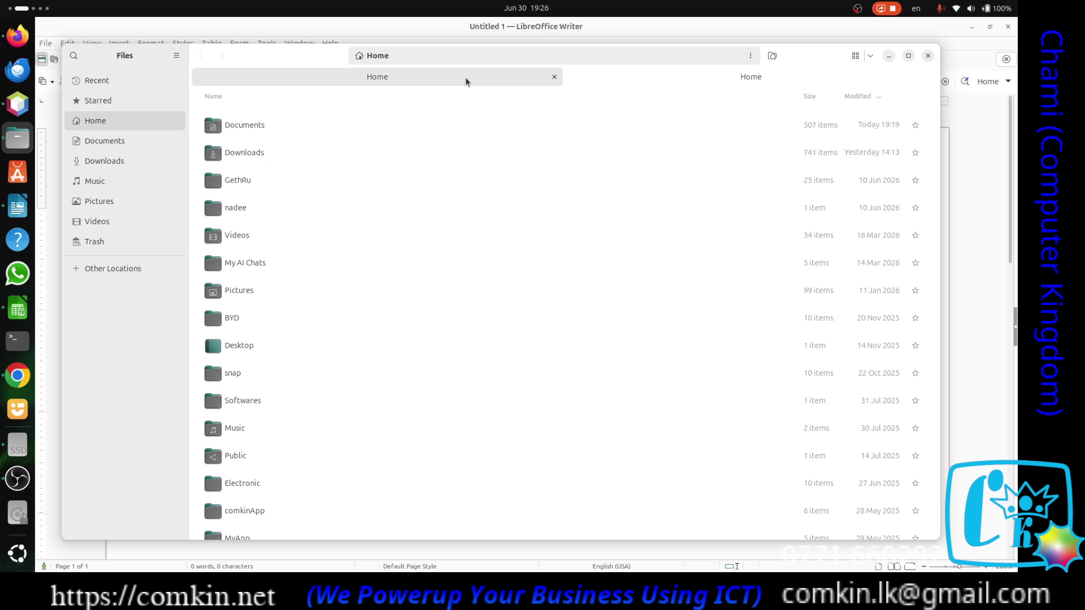
Show the Downloads folder in the first tab and alternate between the Downloads and Home tabs.
{"action": "left_click", "coordinate": [116, 166]}
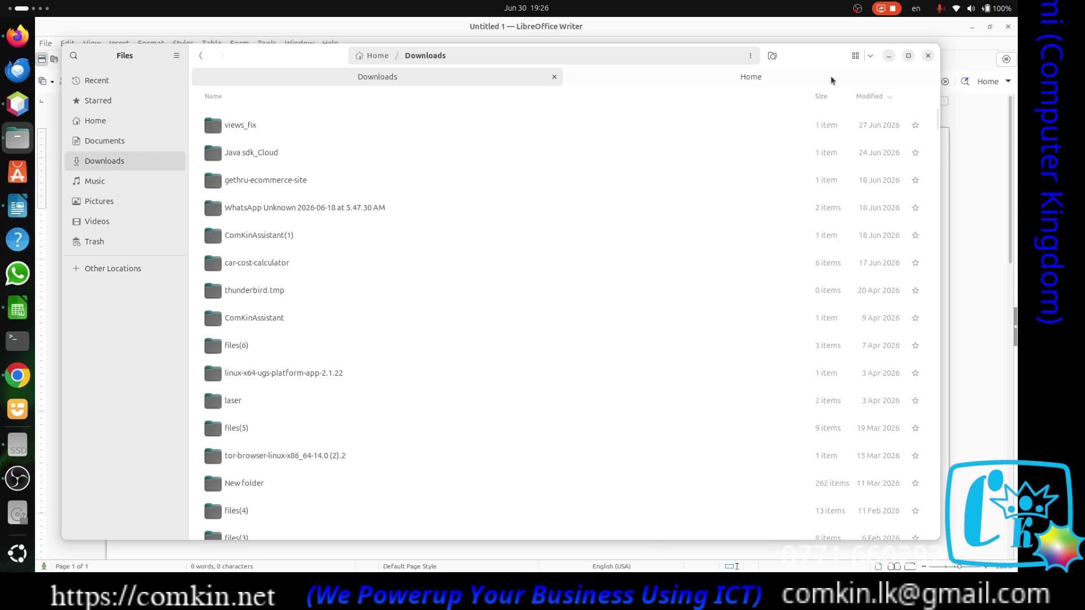
{"action": "left_click", "coordinate": [747, 74]}
{"action": "left_click", "coordinate": [496, 84]}
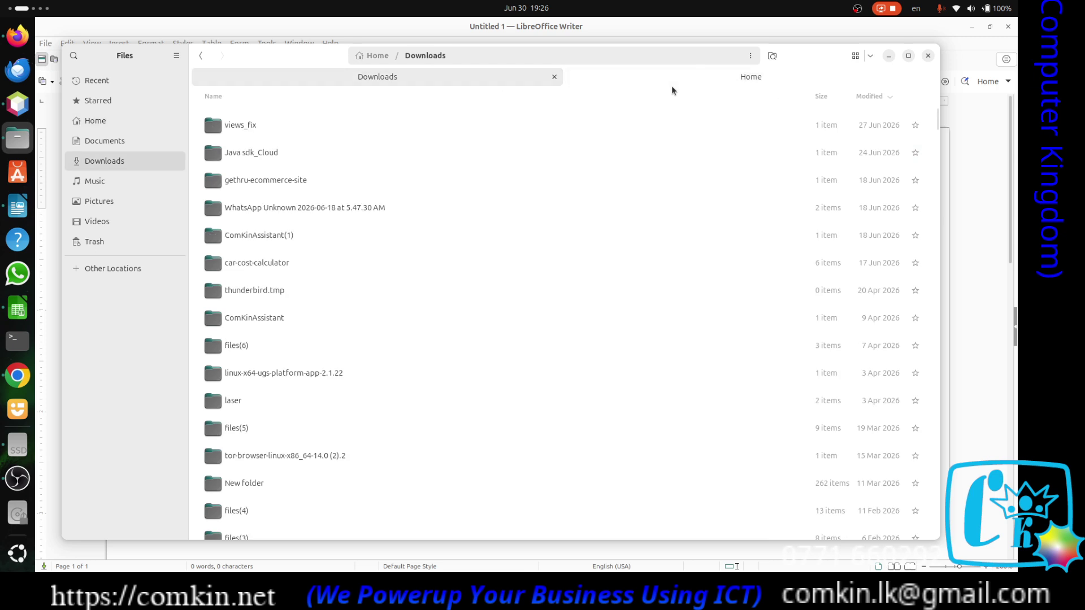
{"action": "left_click", "coordinate": [684, 83]}
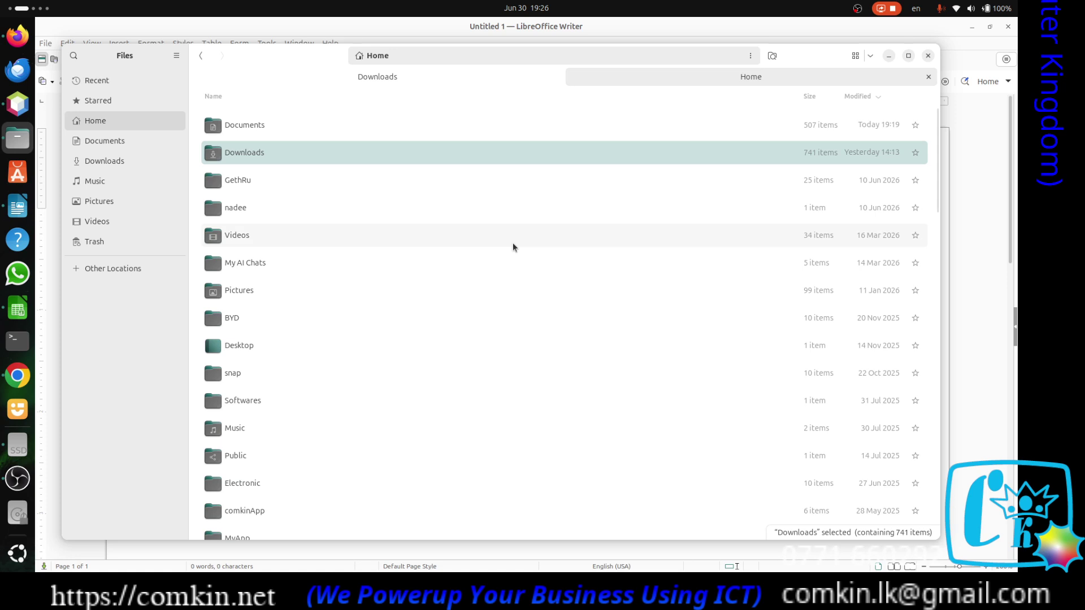
Open the videos folder inside Documents in the second tab and compare it with the Downloads tab.
{"action": "double_click", "coordinate": [237, 124]}
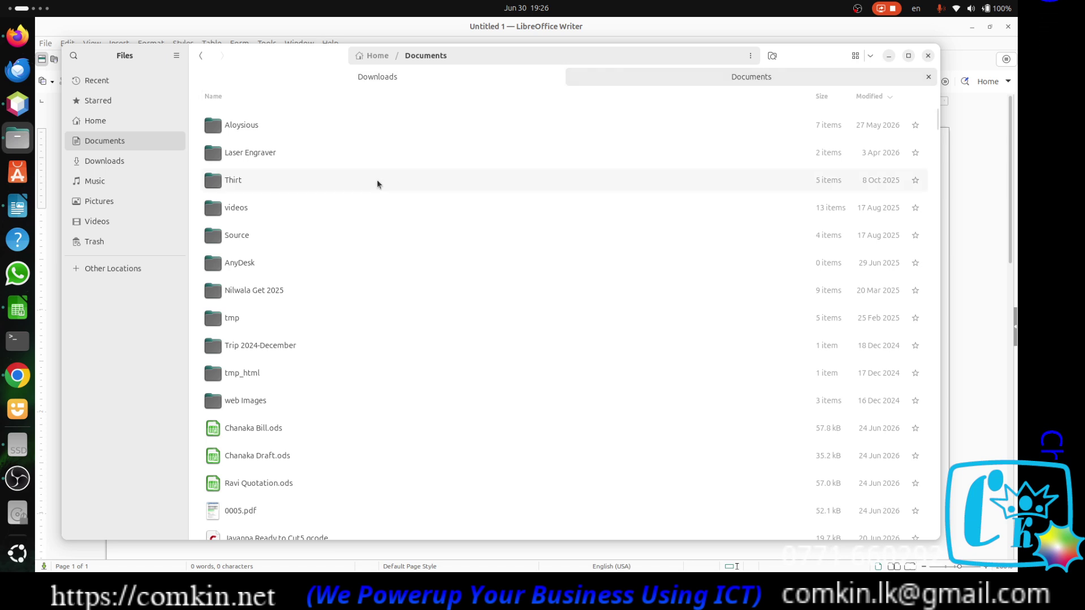
{"action": "double_click", "coordinate": [240, 209]}
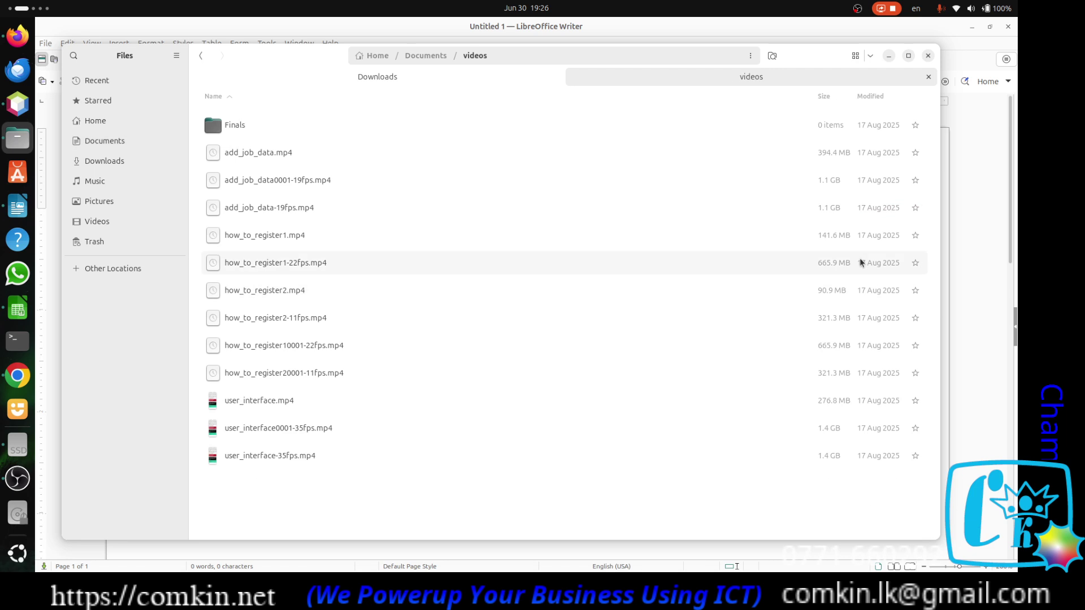
{"action": "left_click", "coordinate": [357, 78]}
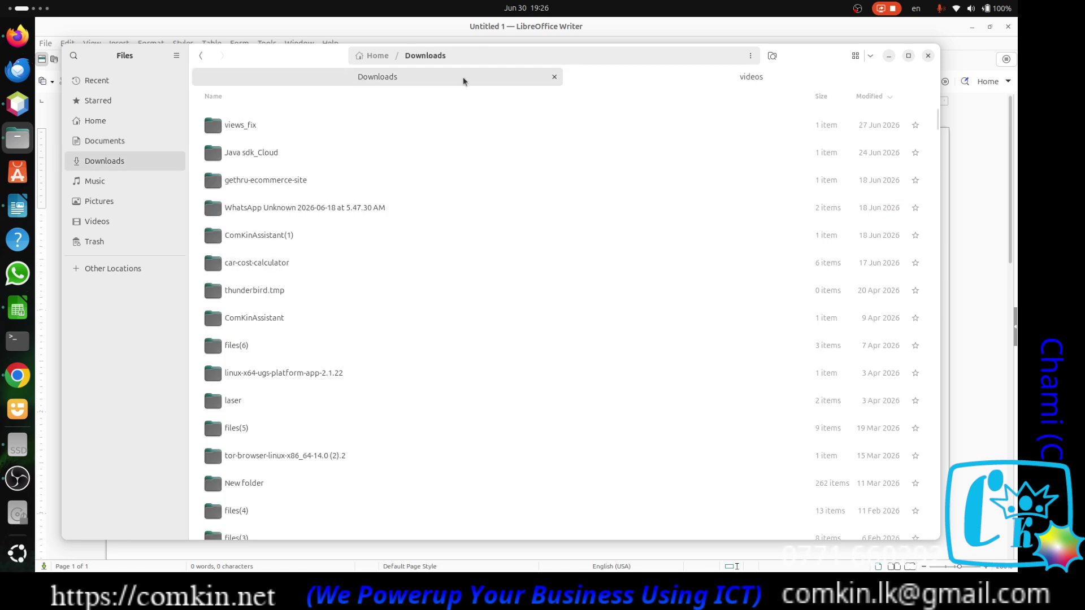
{"action": "left_click", "coordinate": [617, 83]}
{"action": "left_click", "coordinate": [477, 84]}
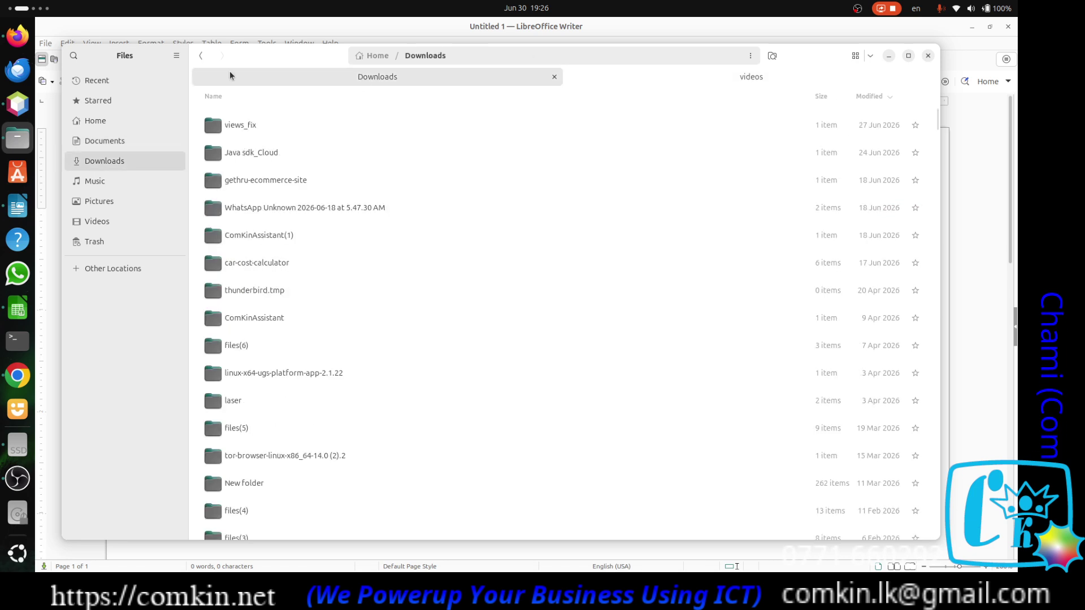
Add two more tabs showing Downloads and open a separate new Files window.
{"action": "left_click", "coordinate": [175, 57]}
{"action": "left_click", "coordinate": [170, 100]}
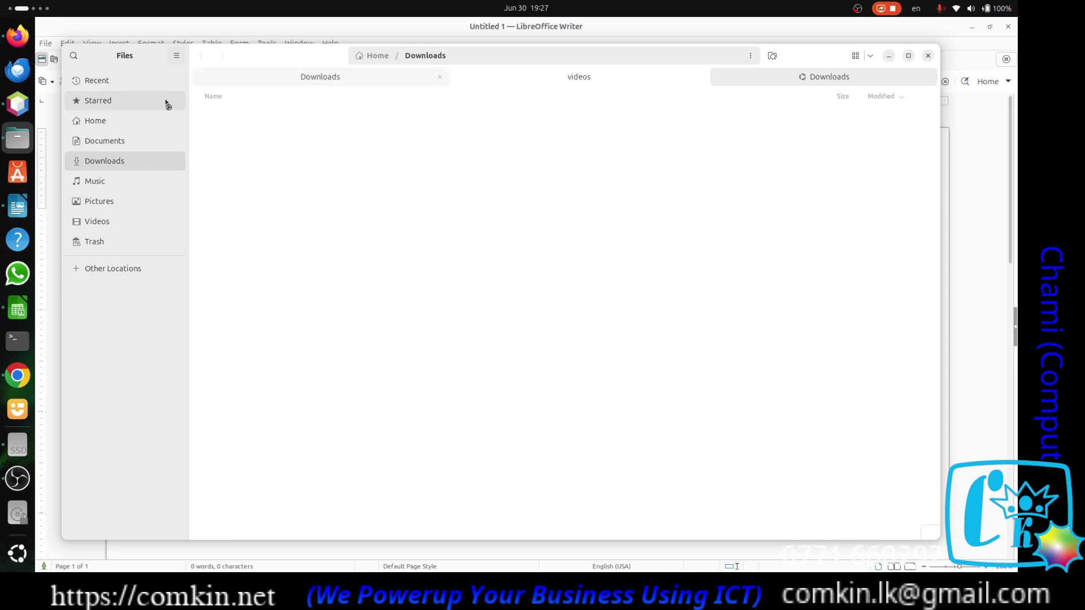
{"action": "left_click", "coordinate": [176, 55]}
{"action": "left_click", "coordinate": [169, 101]}
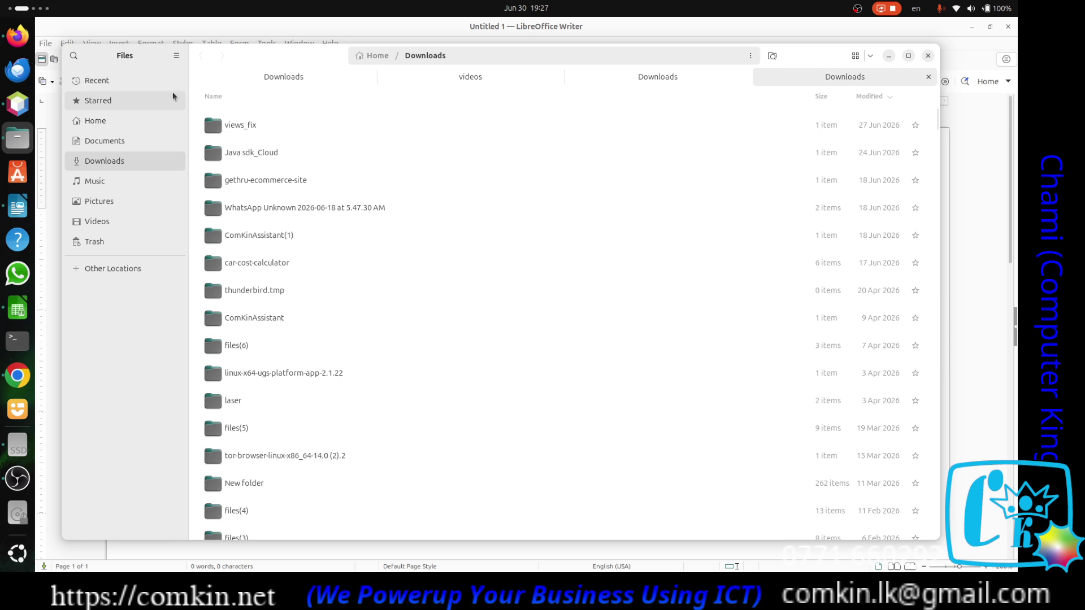
{"action": "left_click", "coordinate": [178, 56]}
{"action": "left_click", "coordinate": [158, 83]}
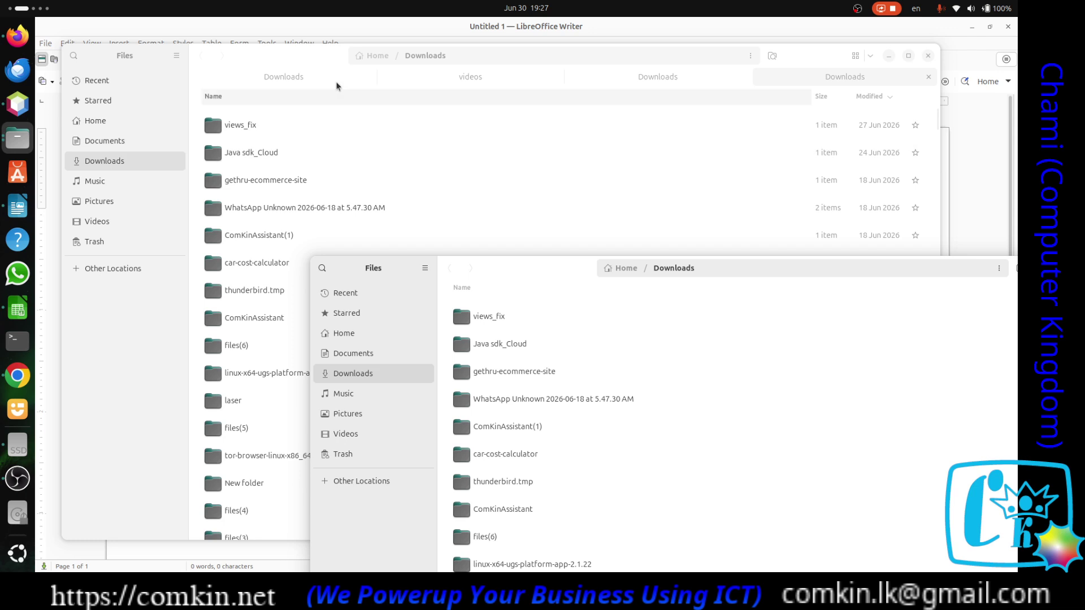
Return to the multi-tab Files window and switch among its videos and Downloads tabs, ending on the first tab.
{"action": "left_click", "coordinate": [274, 56]}
{"action": "left_click", "coordinate": [483, 78]}
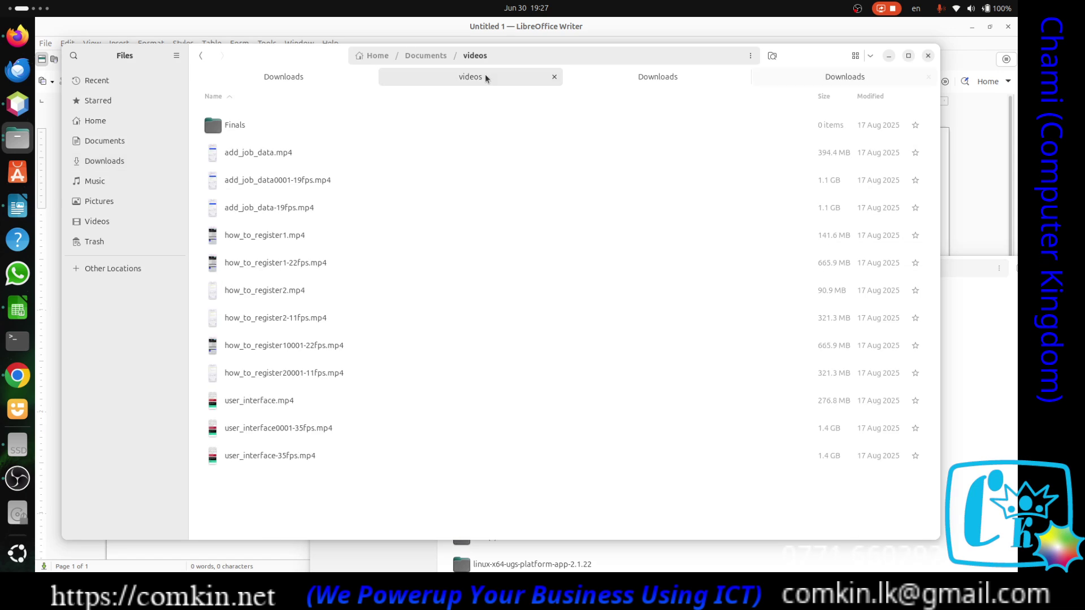
{"action": "left_click", "coordinate": [709, 79]}
{"action": "left_click", "coordinate": [760, 78]}
{"action": "left_click", "coordinate": [649, 78]}
{"action": "left_click", "coordinate": [528, 82]}
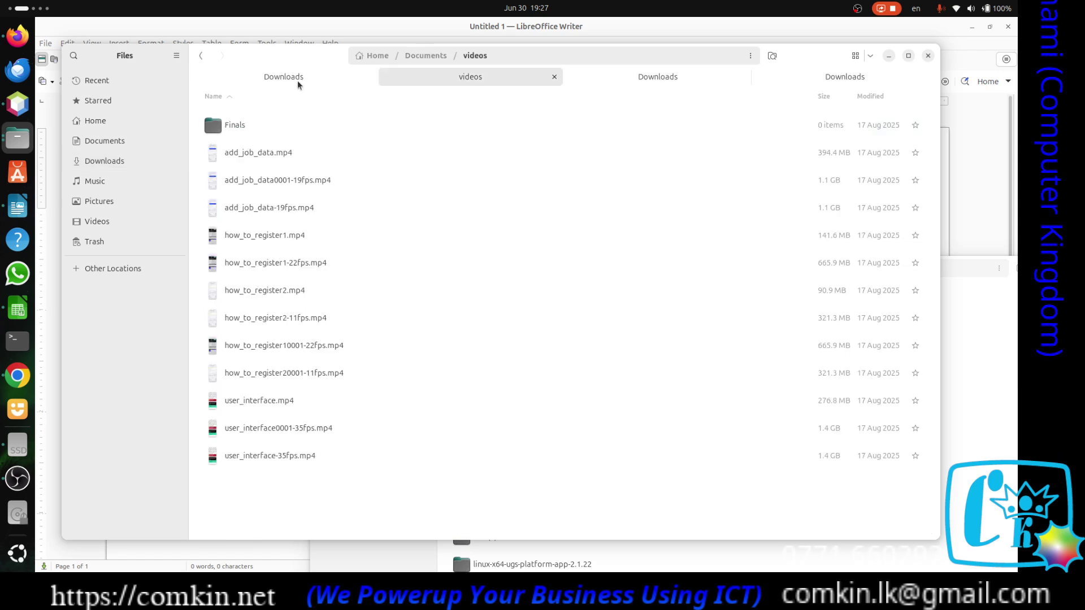
{"action": "left_click", "coordinate": [297, 82]}
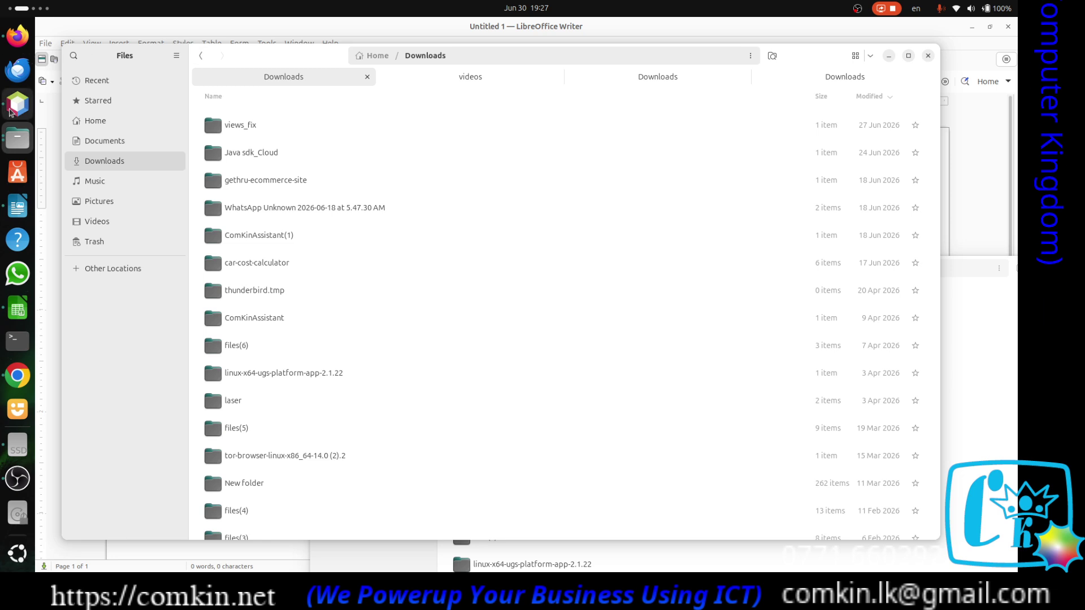
Bring the second Files window forward from the list of open windows, move it over the first and close the Files windows.
{"action": "right_click", "coordinate": [12, 143]}
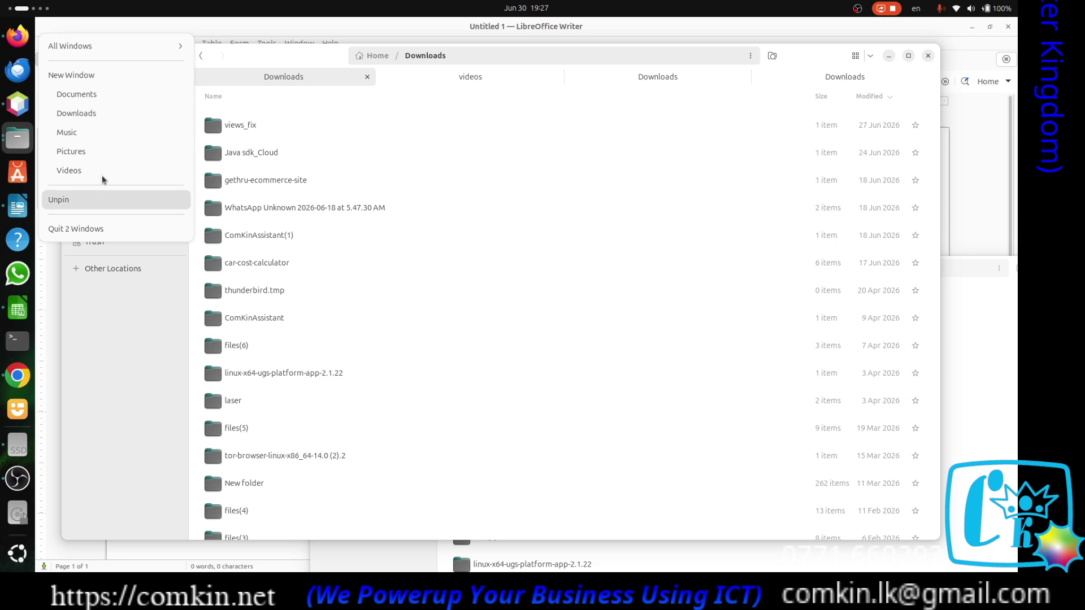
{"action": "left_click", "coordinate": [110, 51]}
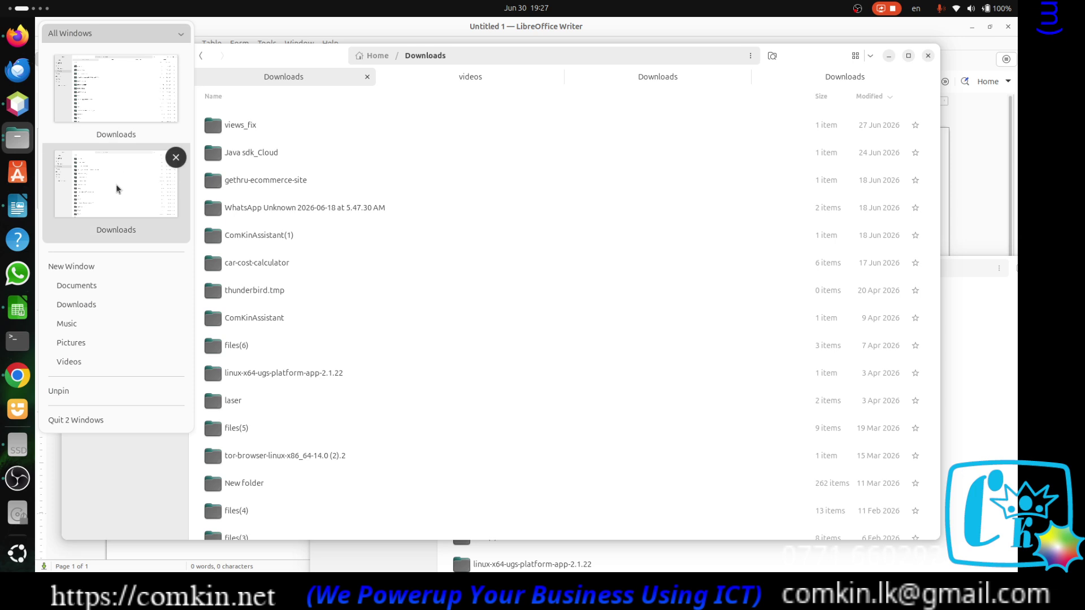
{"action": "left_click", "coordinate": [135, 165]}
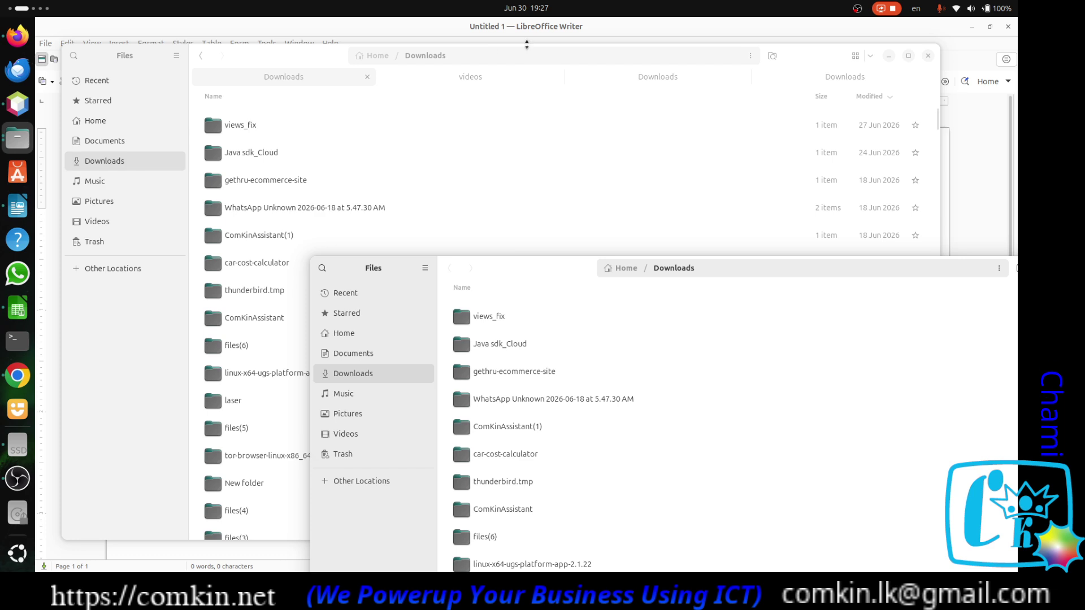
{"action": "left_click_drag", "start_coordinate": [530, 267], "coordinate": [339, 102]}
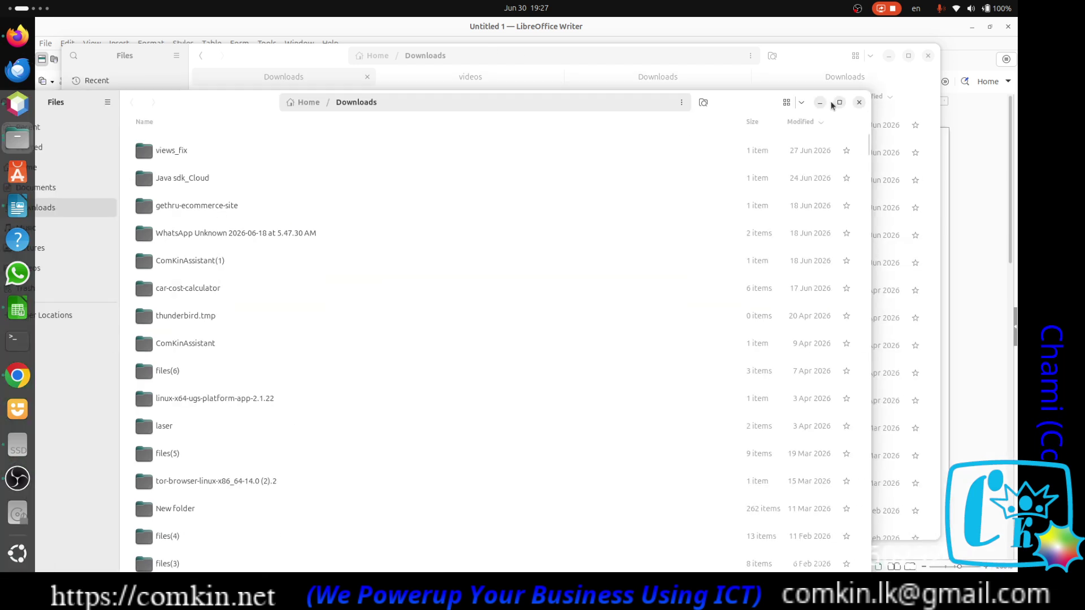
{"action": "left_click", "coordinate": [859, 104]}
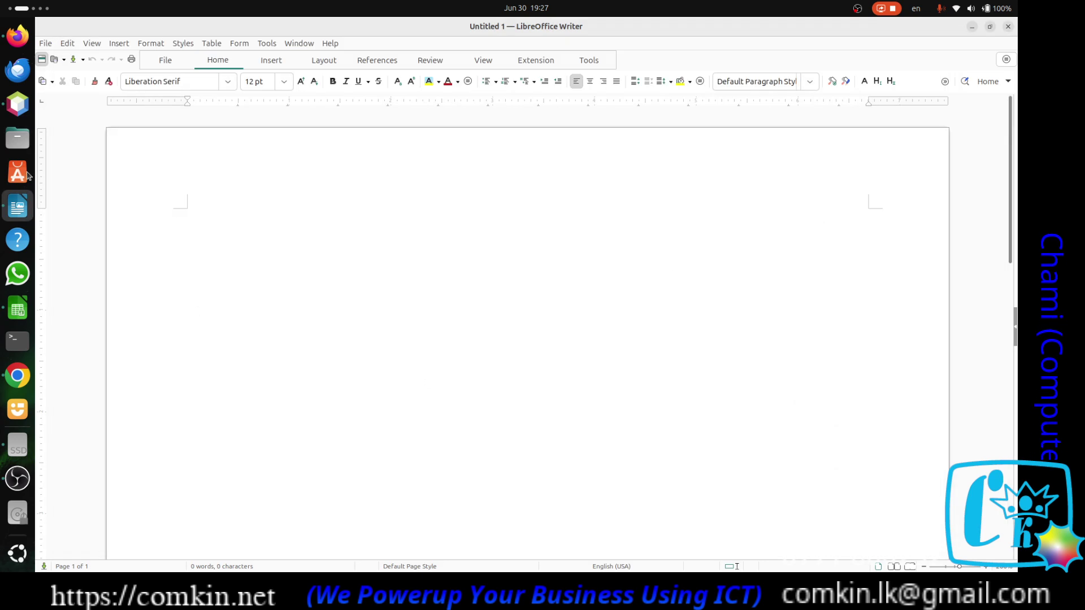
Browse the installed applications to the second page, show the start of the dock and return to the Writer document.
{"action": "left_click", "coordinate": [18, 553]}
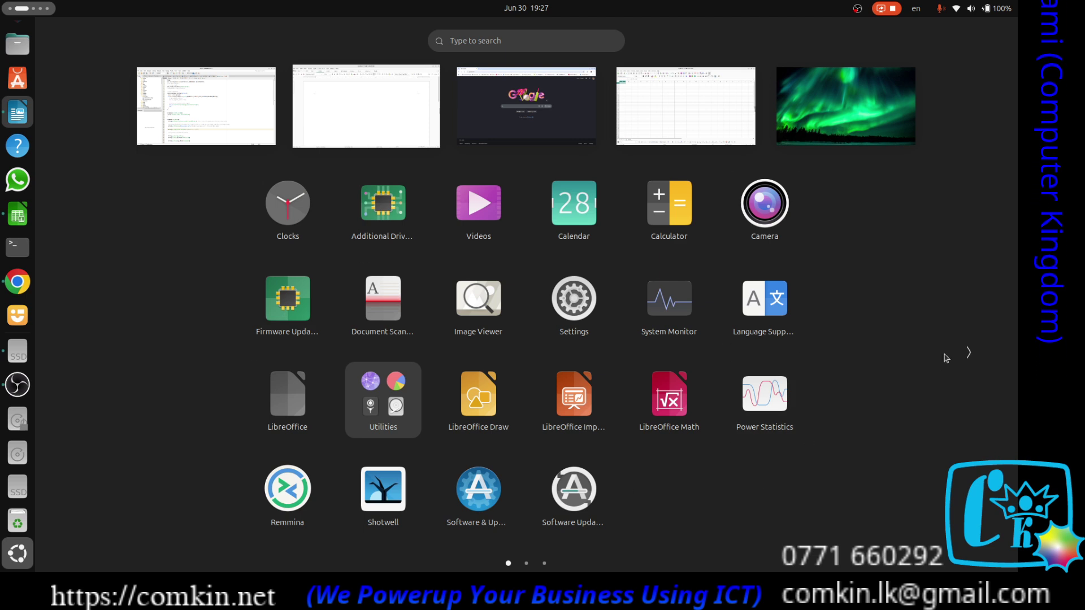
{"action": "left_click", "coordinate": [969, 352]}
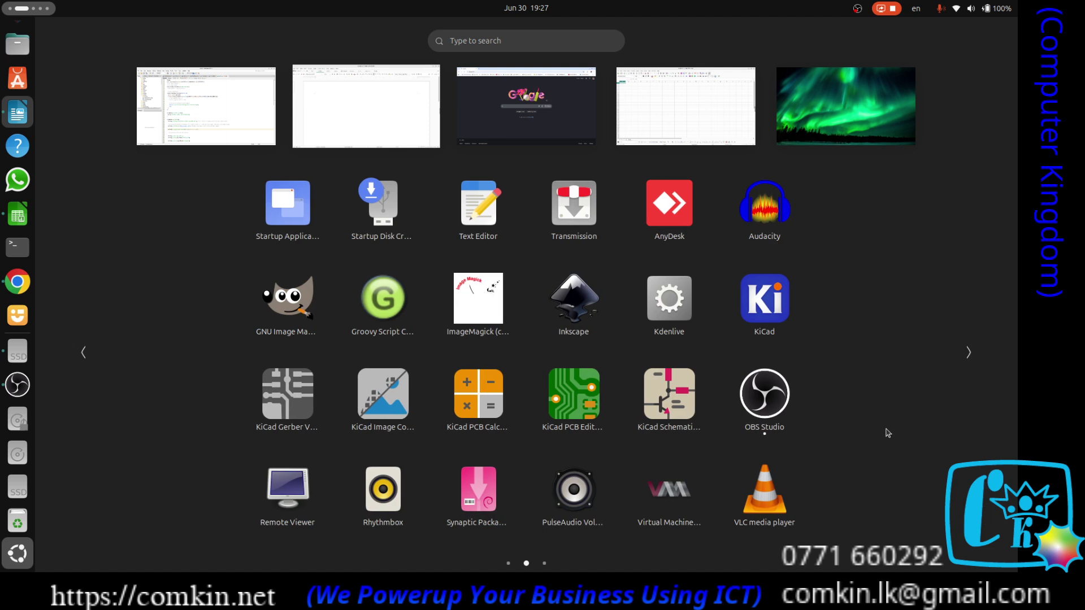
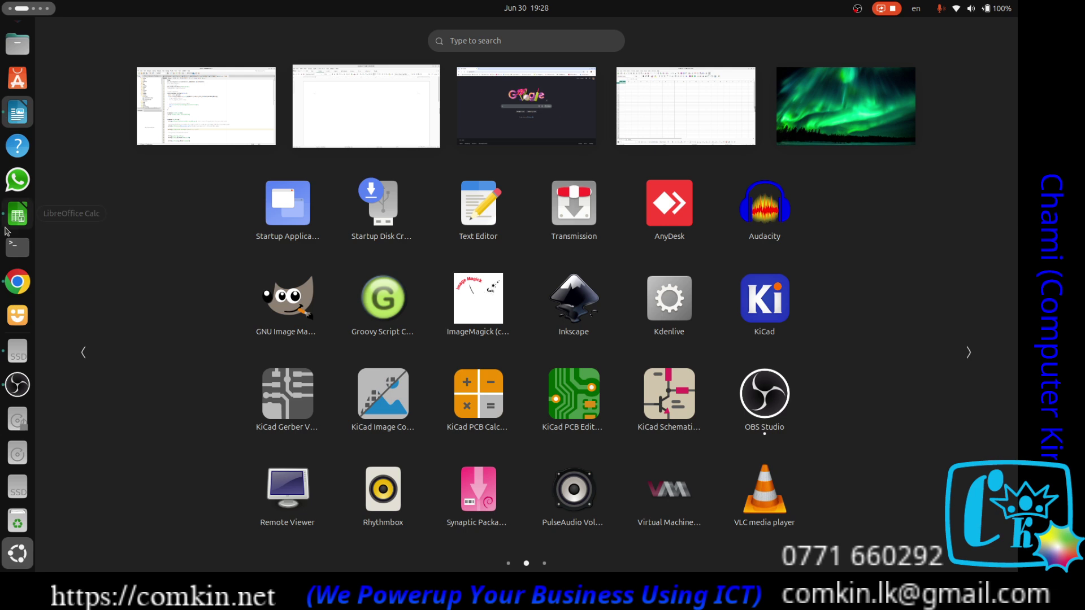
{"action": "scroll", "coordinate": [13, 263], "scroll_direction": "up", "scroll_amount": 2}
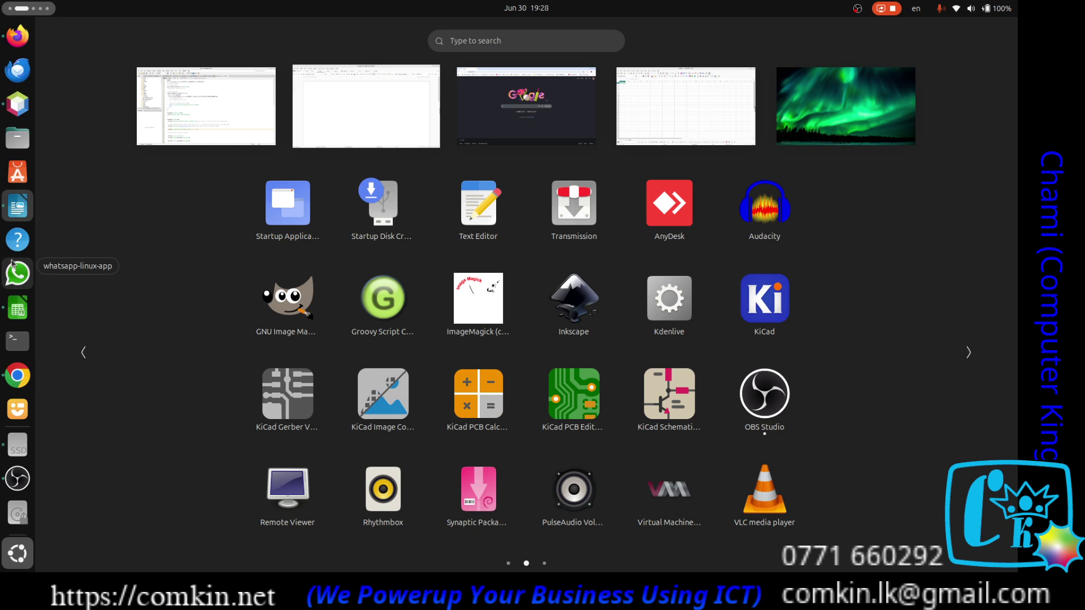
{"action": "left_click", "coordinate": [20, 8]}
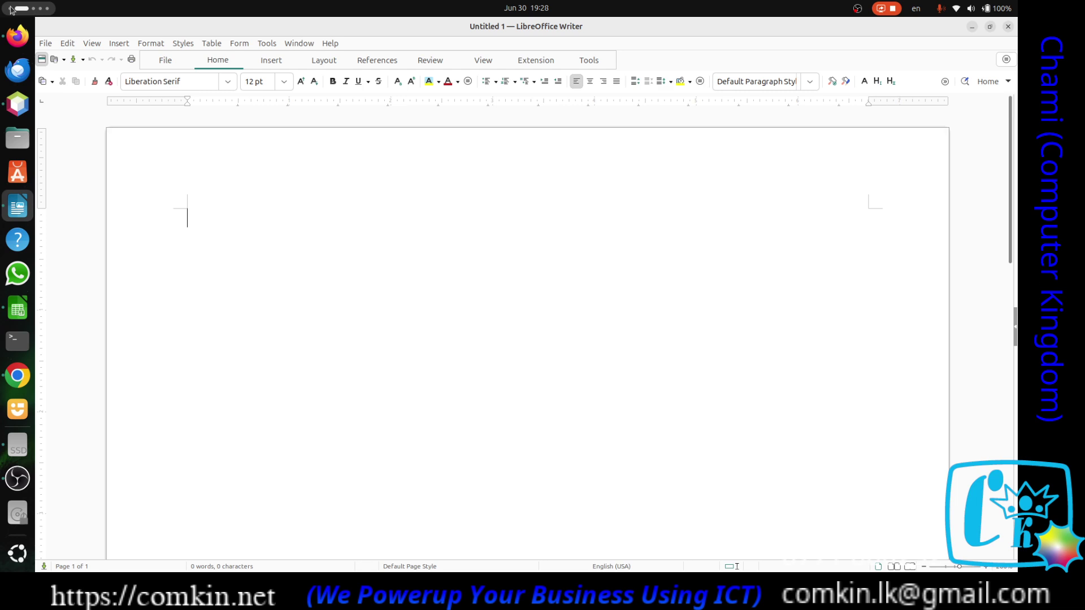
Show the workspace overview, return to Writer, and reopen the overview to select the Calc workspace.
{"action": "left_click", "coordinate": [11, 9]}
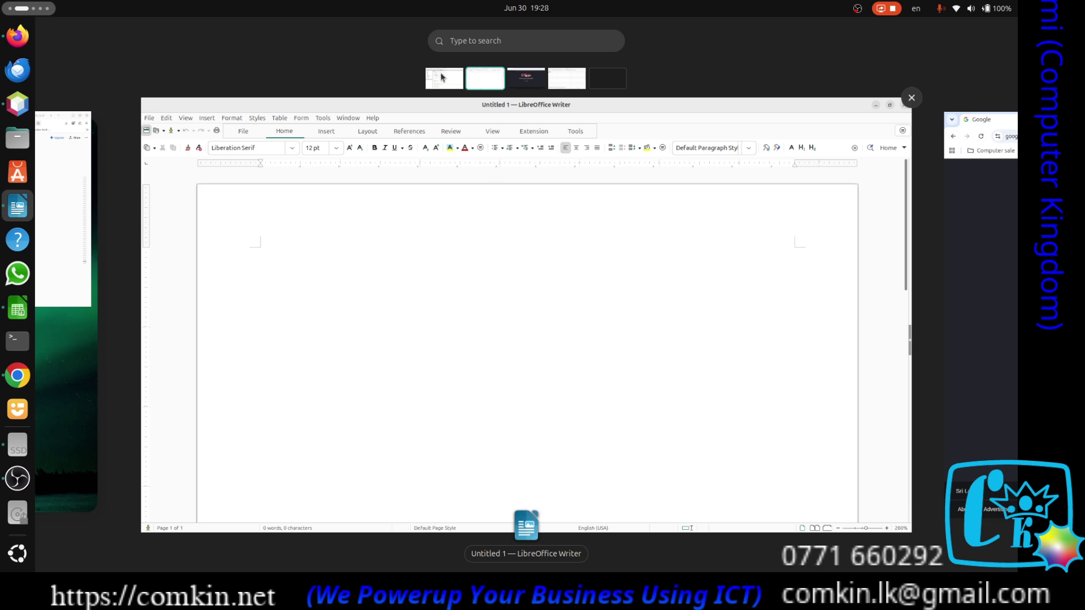
{"action": "left_click", "coordinate": [657, 226]}
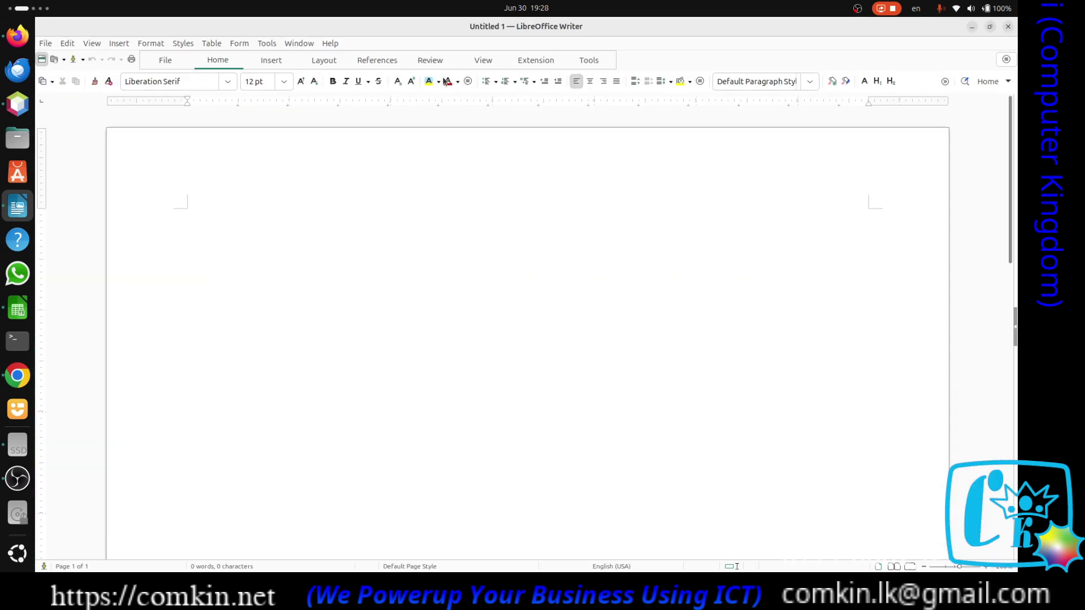
{"action": "left_click", "coordinate": [12, 8]}
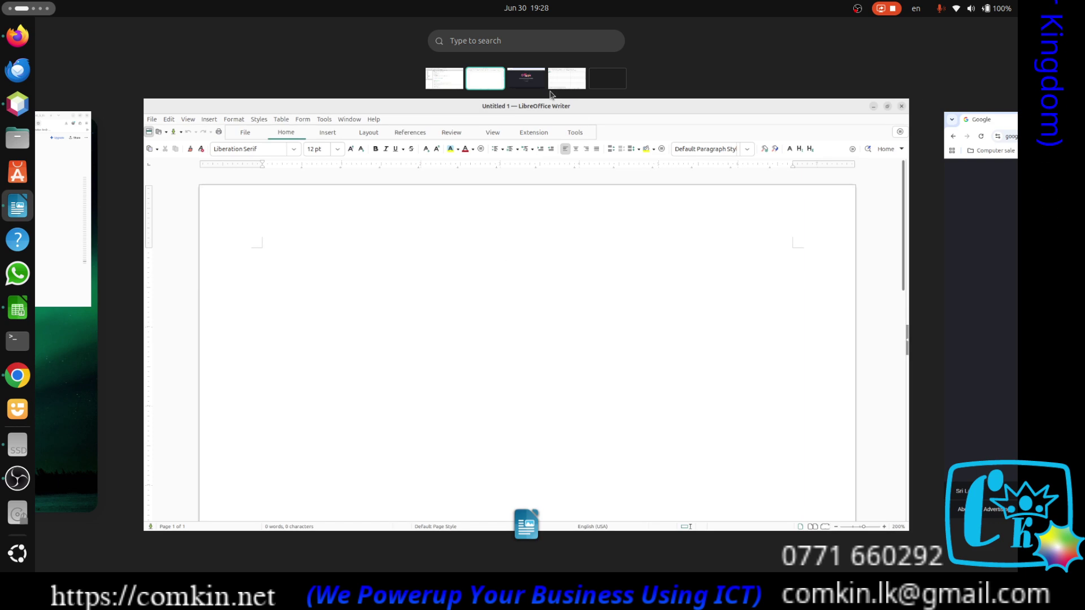
{"action": "left_click", "coordinate": [568, 81]}
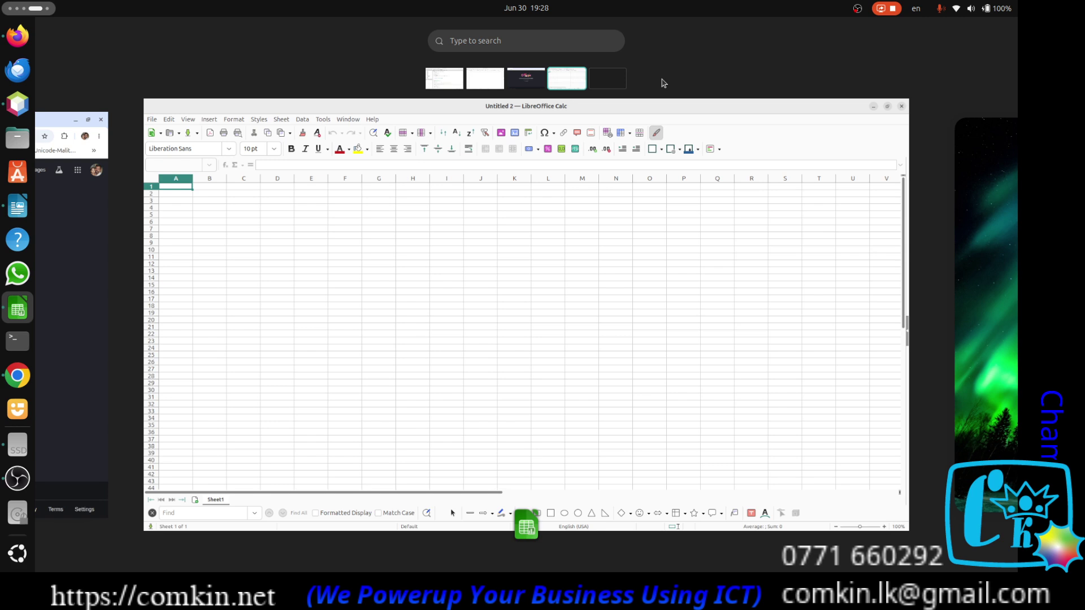
Leave the workspace overview for the Calc window, open App Center over it and maximize its window.
{"action": "key", "text": "super"}
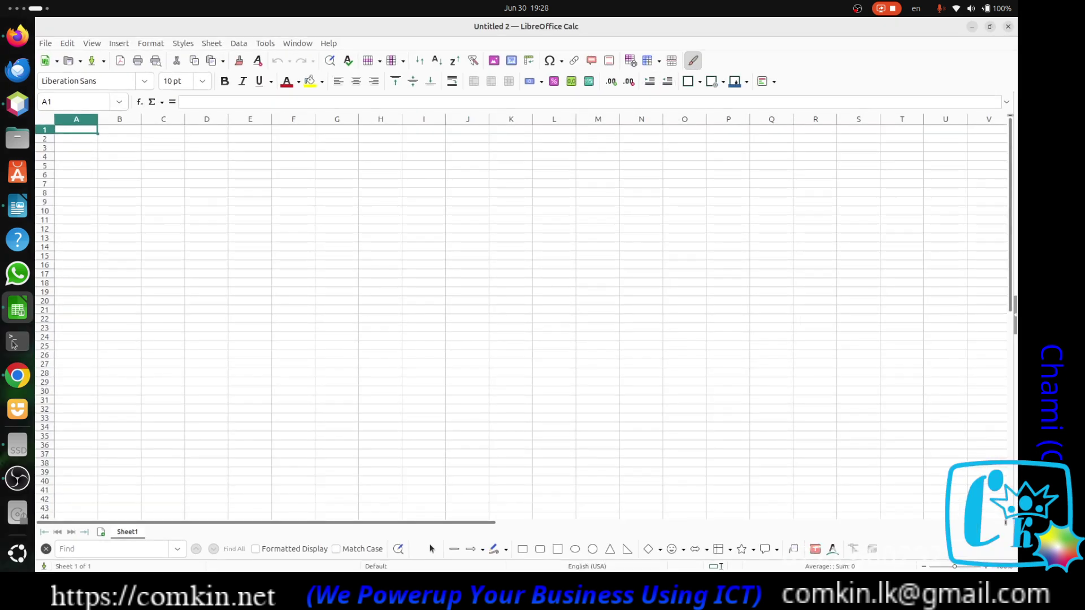
{"action": "left_click", "coordinate": [23, 173]}
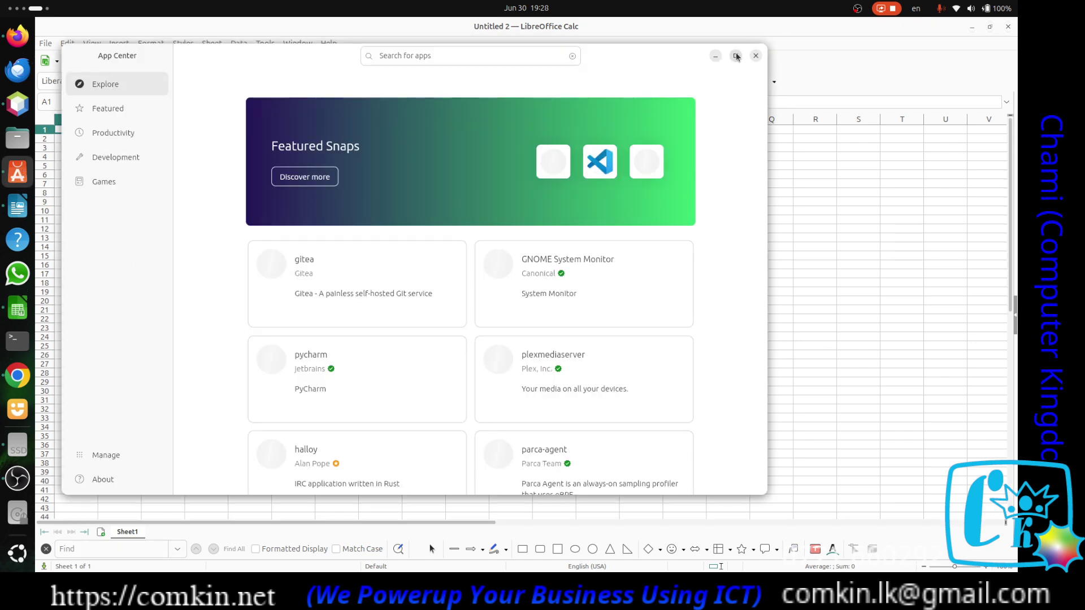
{"action": "left_click", "coordinate": [736, 55]}
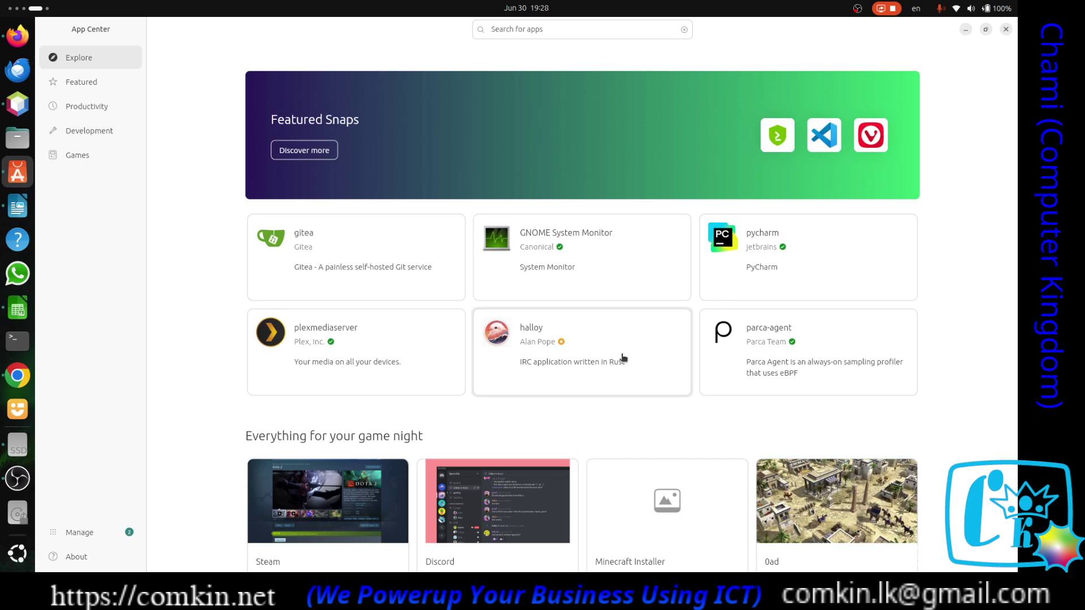
Look through the featured apps on the Explore page down to the Categories list.
{"action": "left_click", "coordinate": [636, 31]}
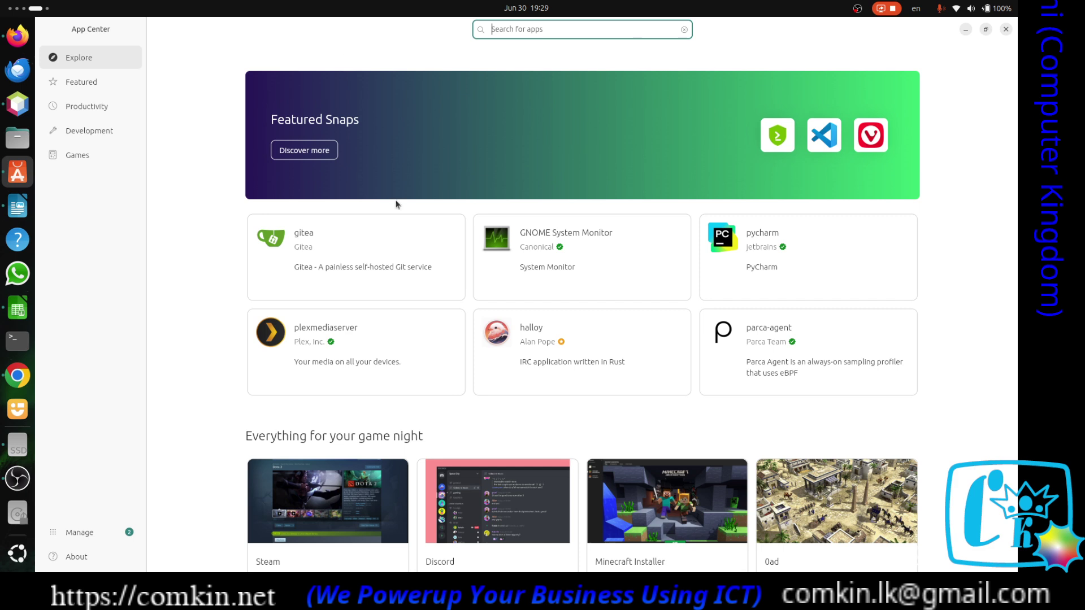
{"action": "scroll", "coordinate": [485, 203], "scroll_direction": "down", "scroll_amount": 3}
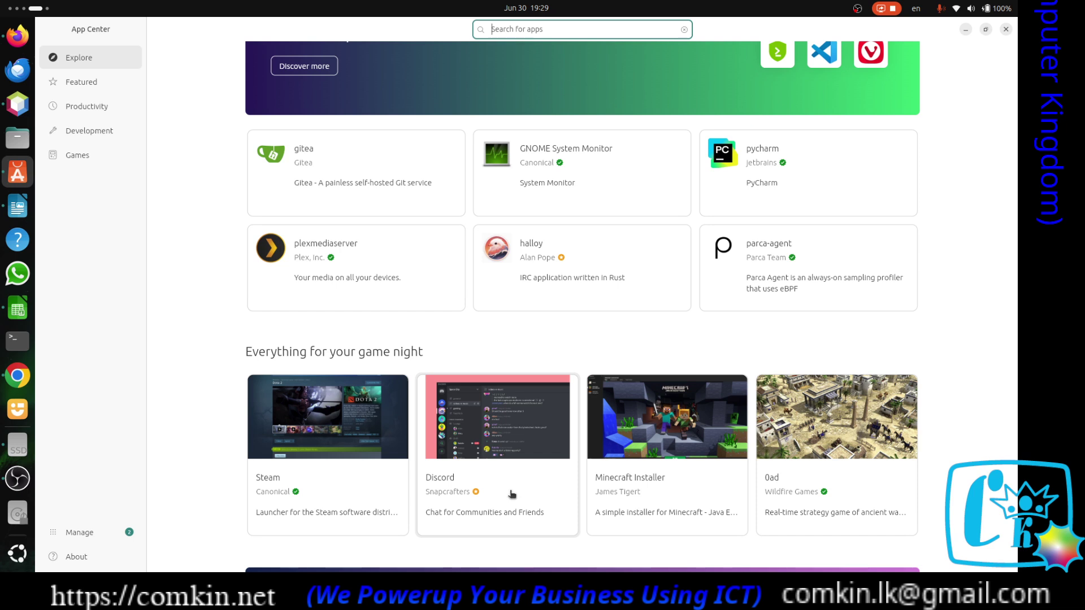
{"action": "scroll", "coordinate": [846, 443], "scroll_direction": "down", "scroll_amount": 5}
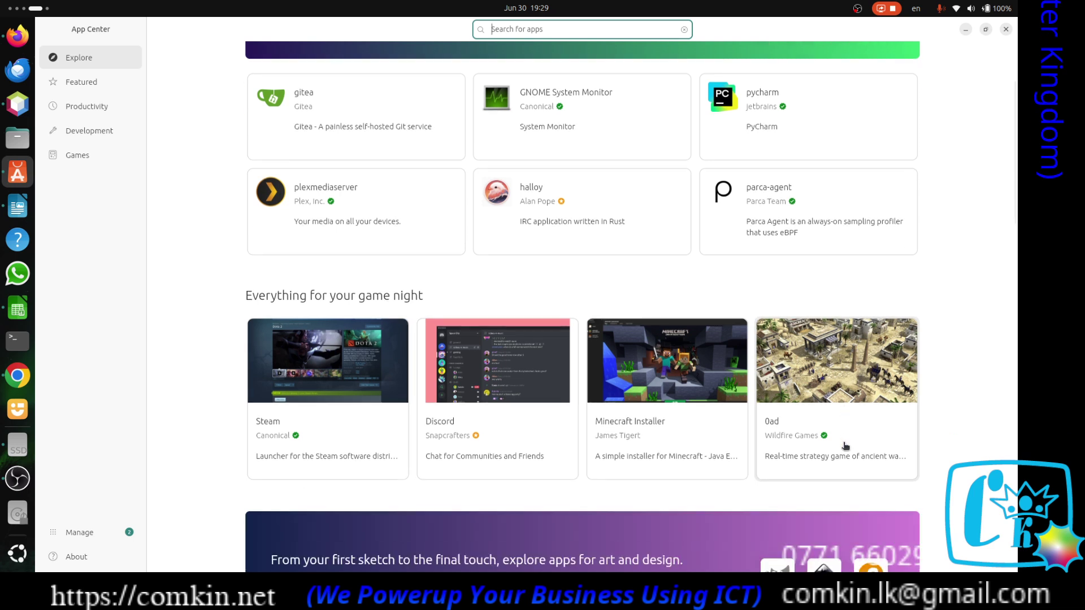
{"action": "scroll", "coordinate": [843, 445], "scroll_direction": "down", "scroll_amount": 7}
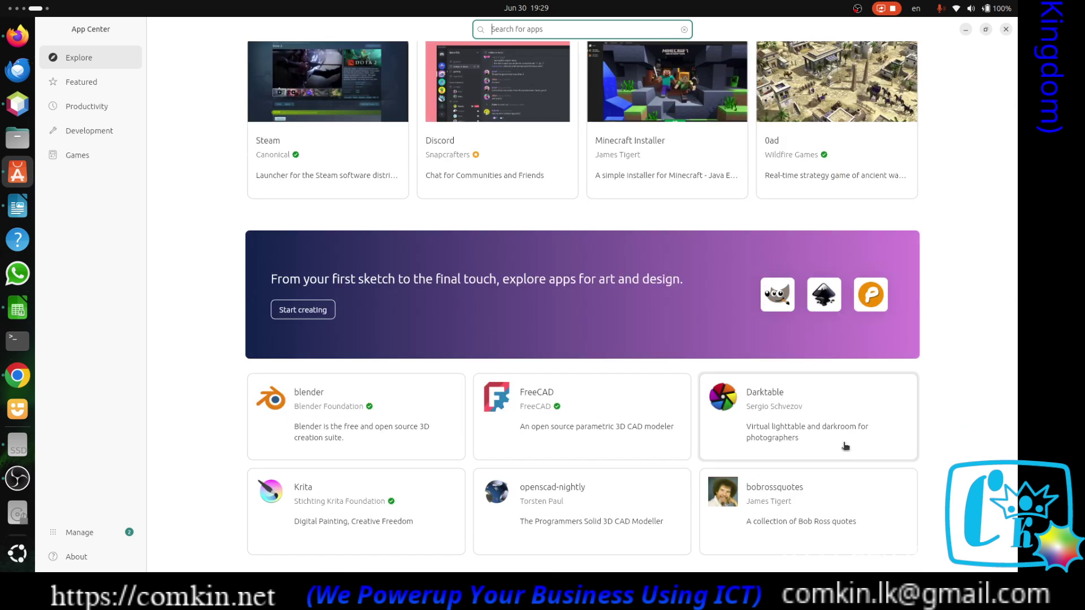
{"action": "scroll", "coordinate": [845, 447], "scroll_direction": "down", "scroll_amount": 10}
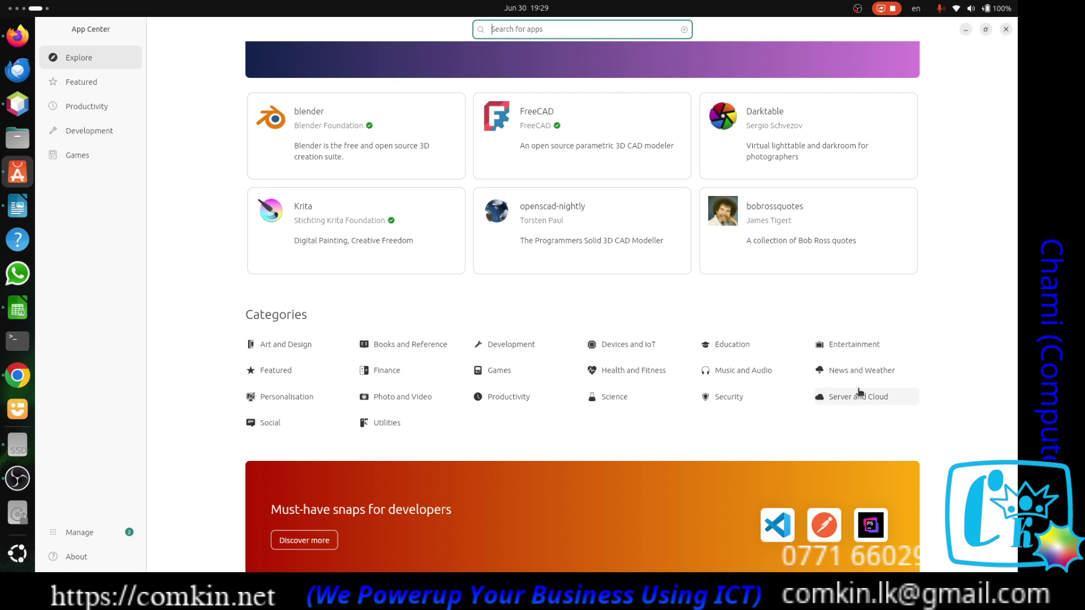
Open the Science category and look through its list of apps, returning to the beginning of the list.
{"action": "left_click", "coordinate": [599, 394]}
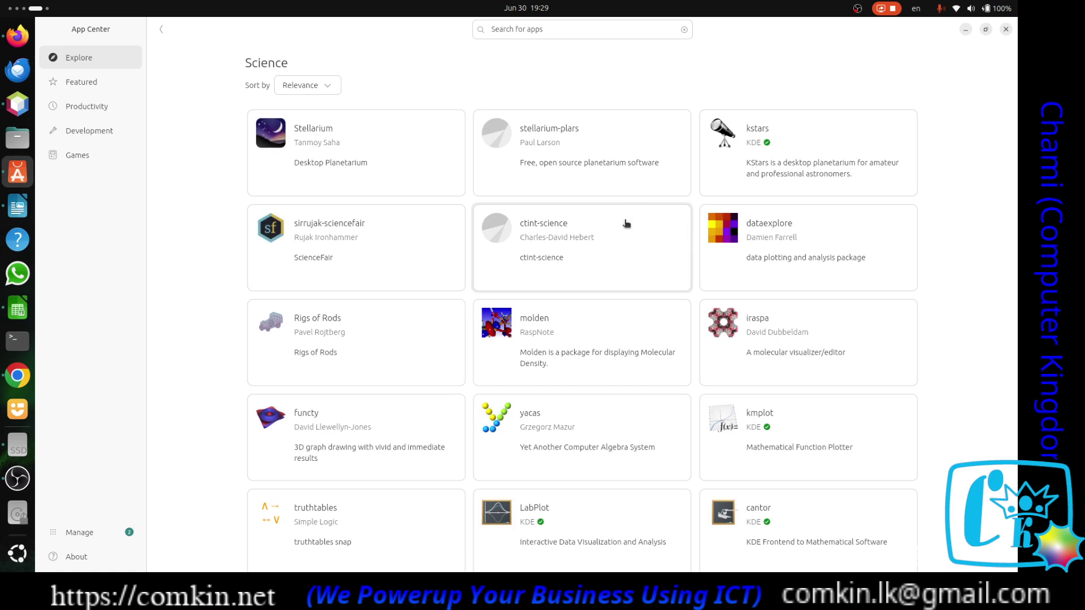
{"action": "scroll", "coordinate": [625, 231], "scroll_direction": "down", "scroll_amount": 5}
{"action": "scroll", "coordinate": [623, 230], "scroll_direction": "down", "scroll_amount": 13}
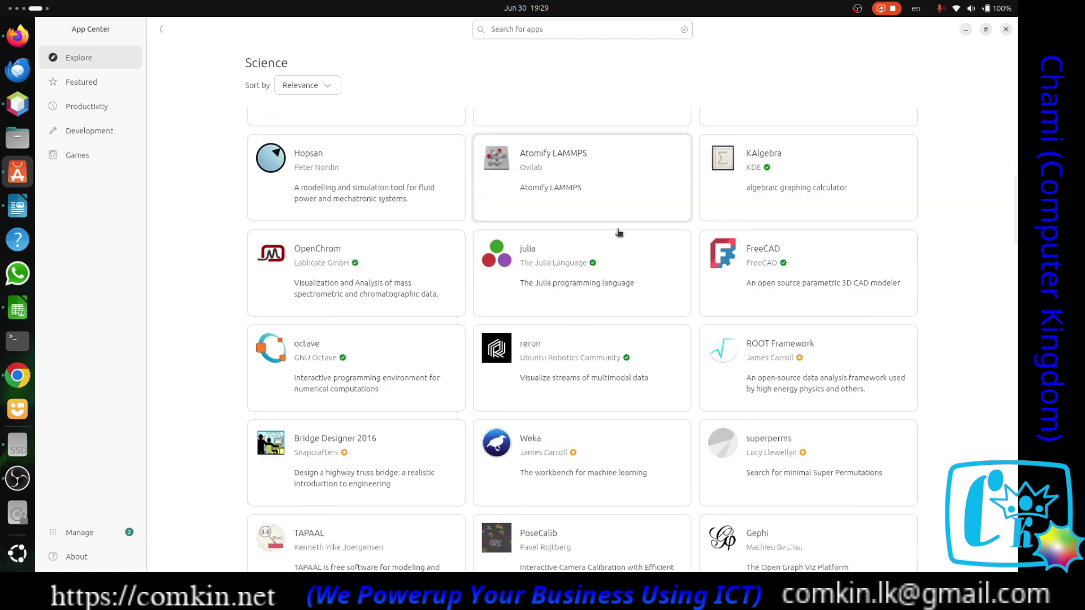
{"action": "scroll", "coordinate": [616, 234], "scroll_direction": "down", "scroll_amount": 13}
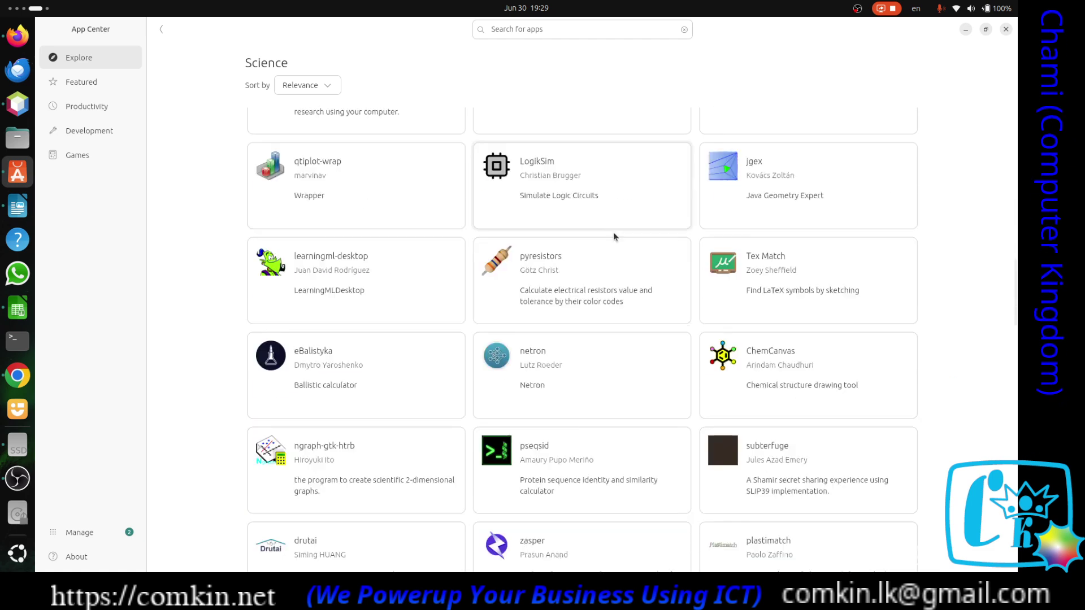
{"action": "scroll", "coordinate": [615, 235], "scroll_direction": "down", "scroll_amount": 8}
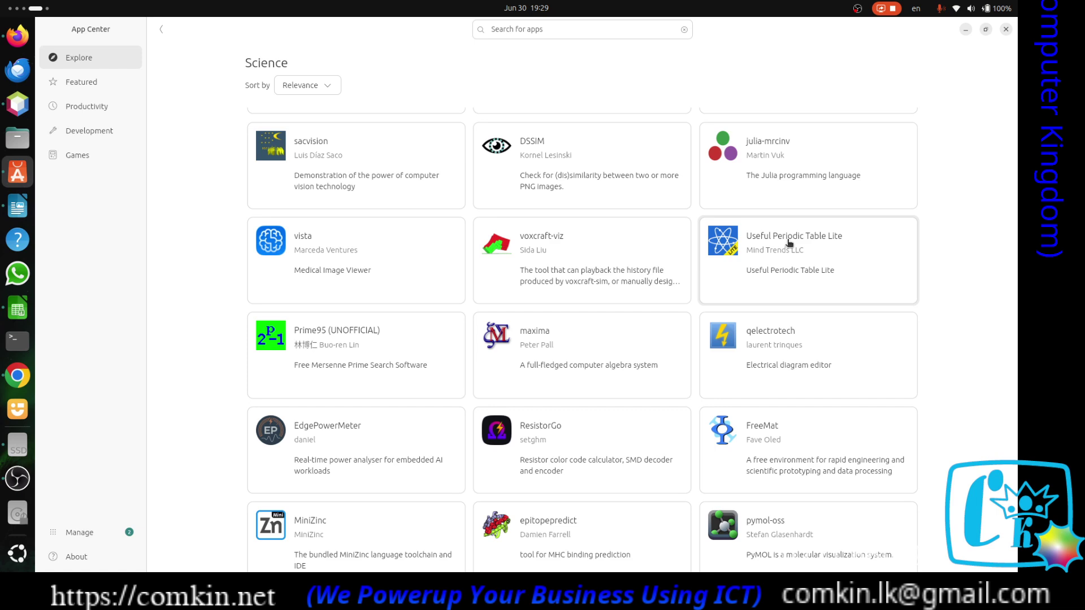
{"action": "scroll", "coordinate": [789, 243], "scroll_direction": "down", "scroll_amount": 6}
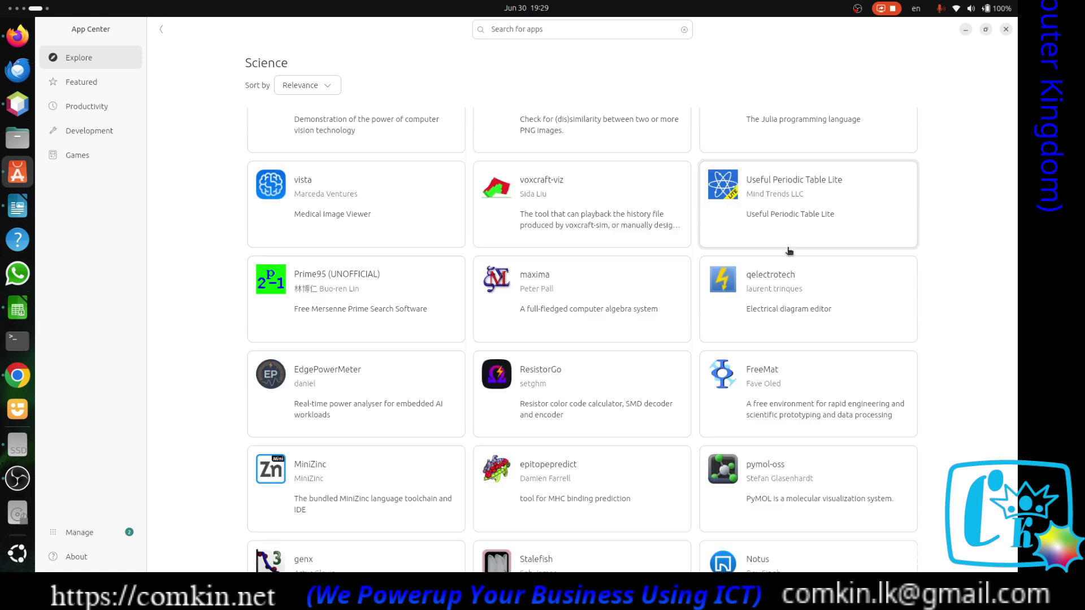
{"action": "scroll", "coordinate": [781, 292], "scroll_direction": "down", "scroll_amount": 9}
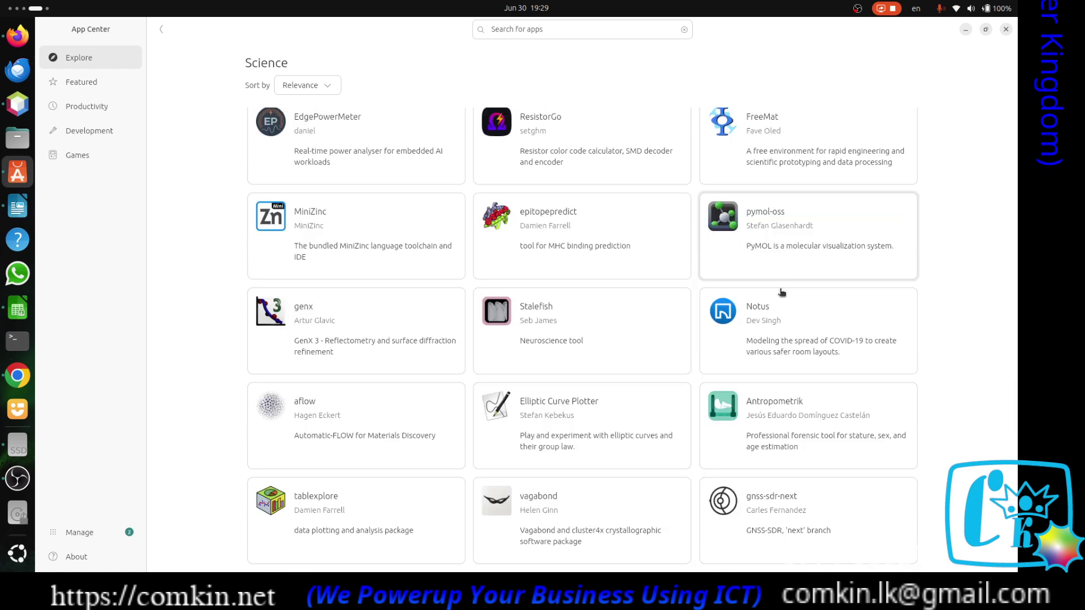
{"action": "scroll", "coordinate": [782, 291], "scroll_direction": "down", "scroll_amount": 10}
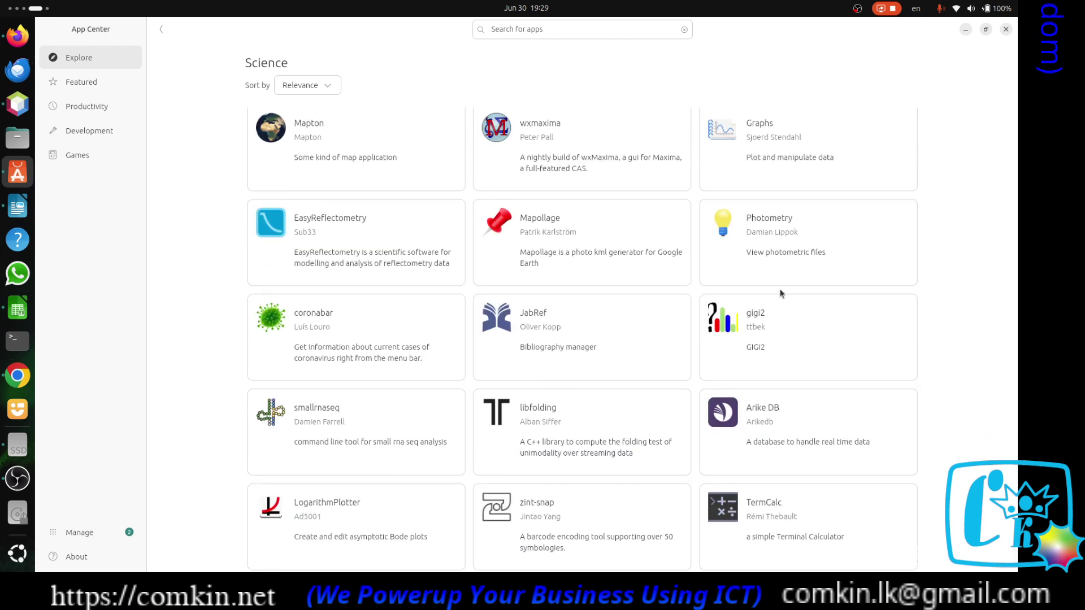
{"action": "scroll", "coordinate": [779, 290], "scroll_direction": "up", "scroll_amount": 19}
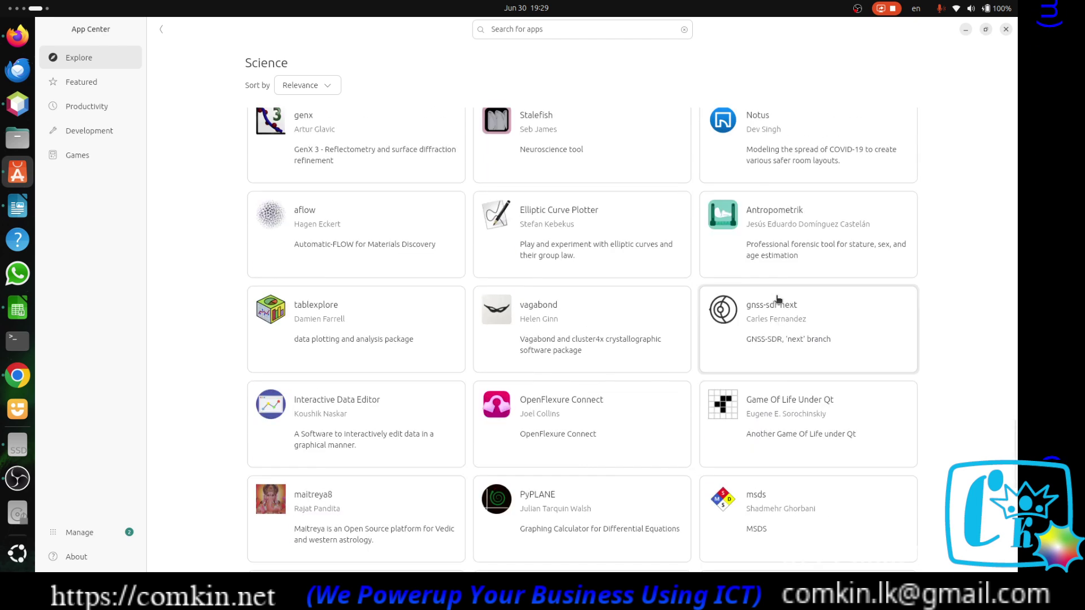
{"action": "scroll", "coordinate": [773, 293], "scroll_direction": "up", "scroll_amount": 13}
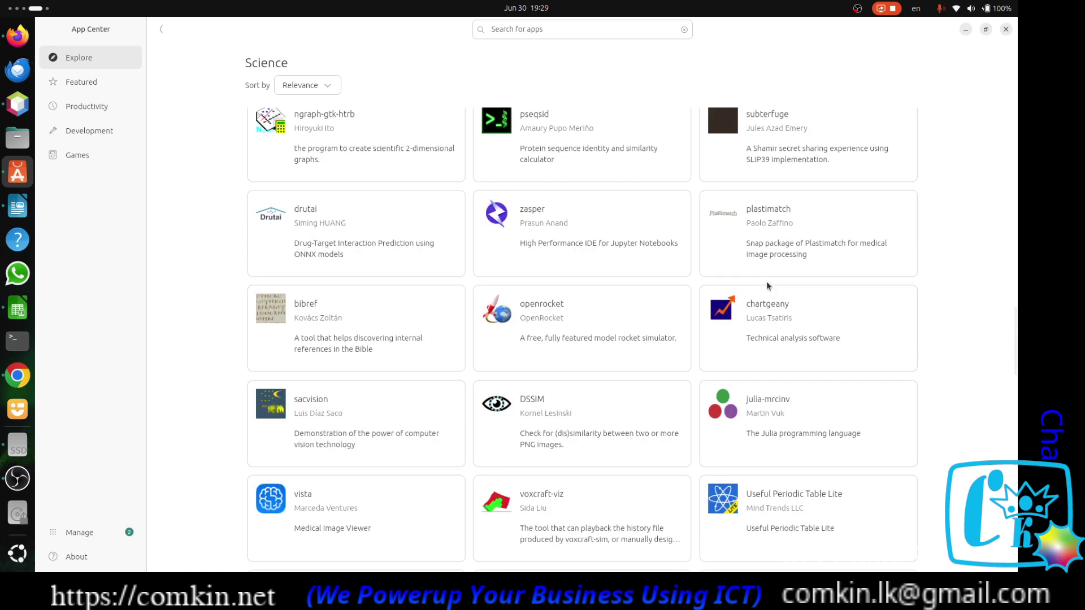
{"action": "scroll", "coordinate": [769, 285], "scroll_direction": "down", "scroll_amount": 3}
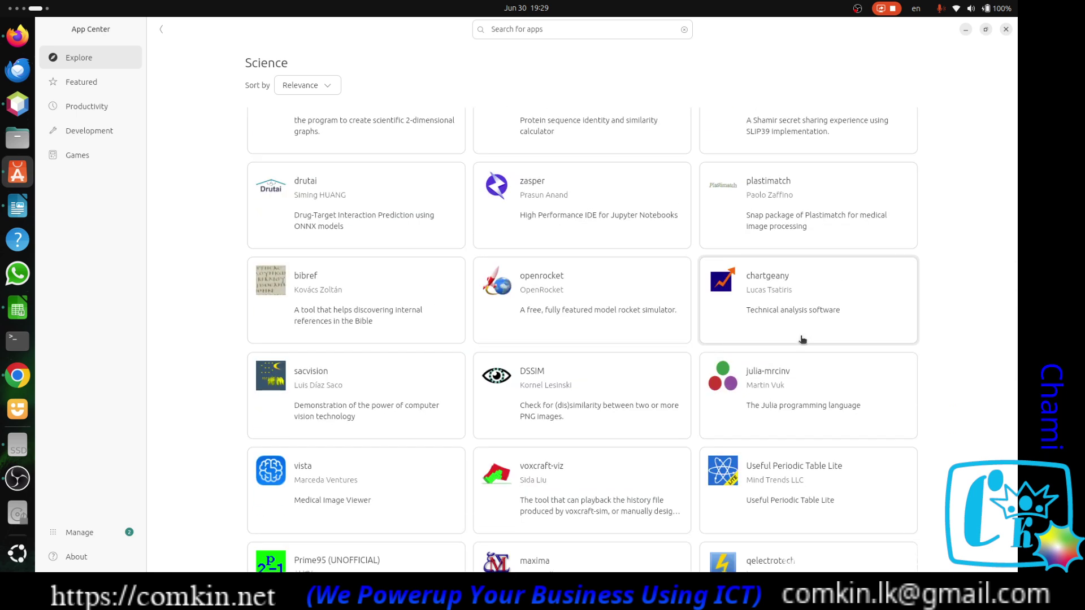
{"action": "scroll", "coordinate": [802, 339], "scroll_direction": "up", "scroll_amount": 14}
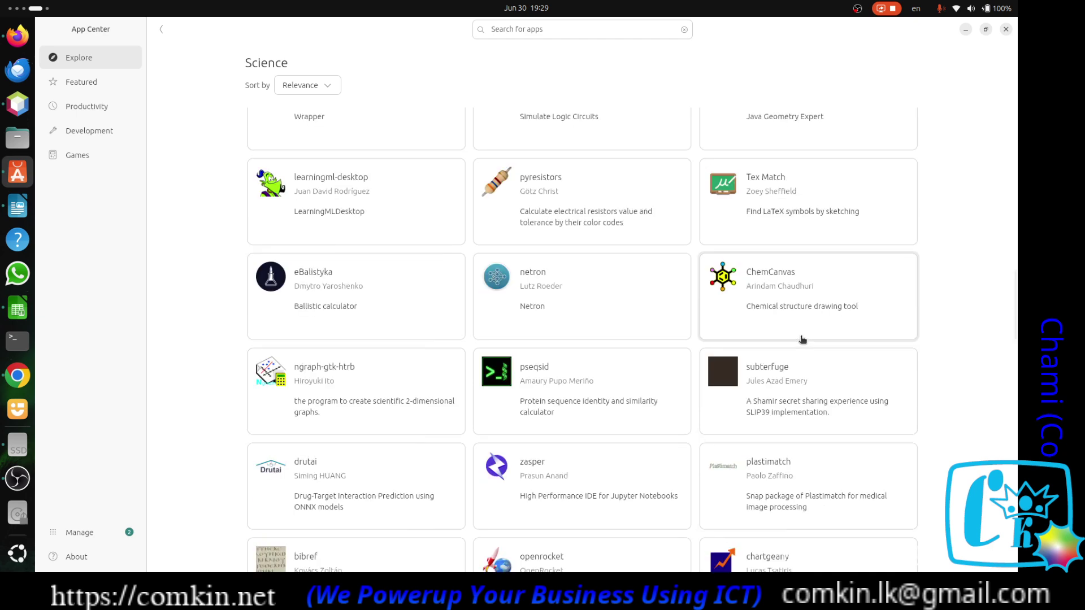
{"action": "scroll", "coordinate": [802, 339], "scroll_direction": "up", "scroll_amount": 14}
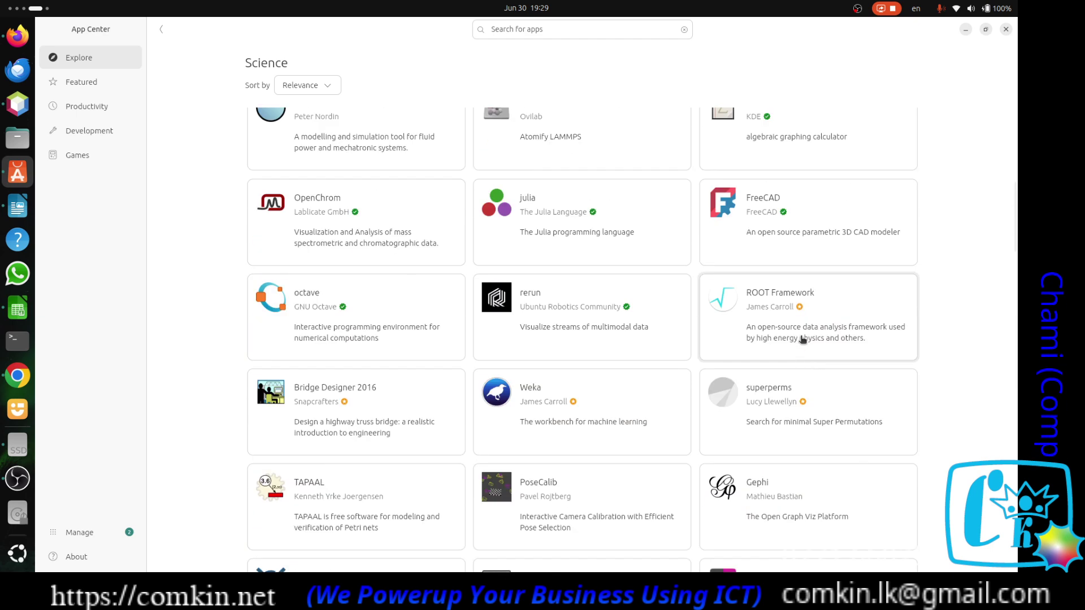
{"action": "scroll", "coordinate": [803, 339], "scroll_direction": "up", "scroll_amount": 2}
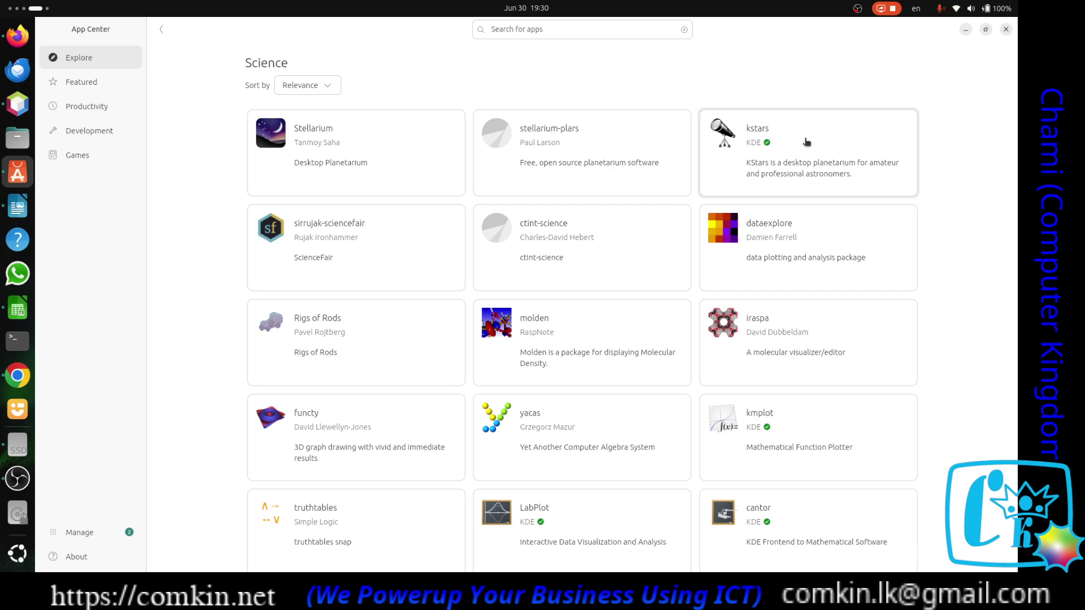
Find Useful Periodic Table Lite in the Science category and open its details page.
{"action": "scroll", "coordinate": [811, 161], "scroll_direction": "down", "scroll_amount": 10}
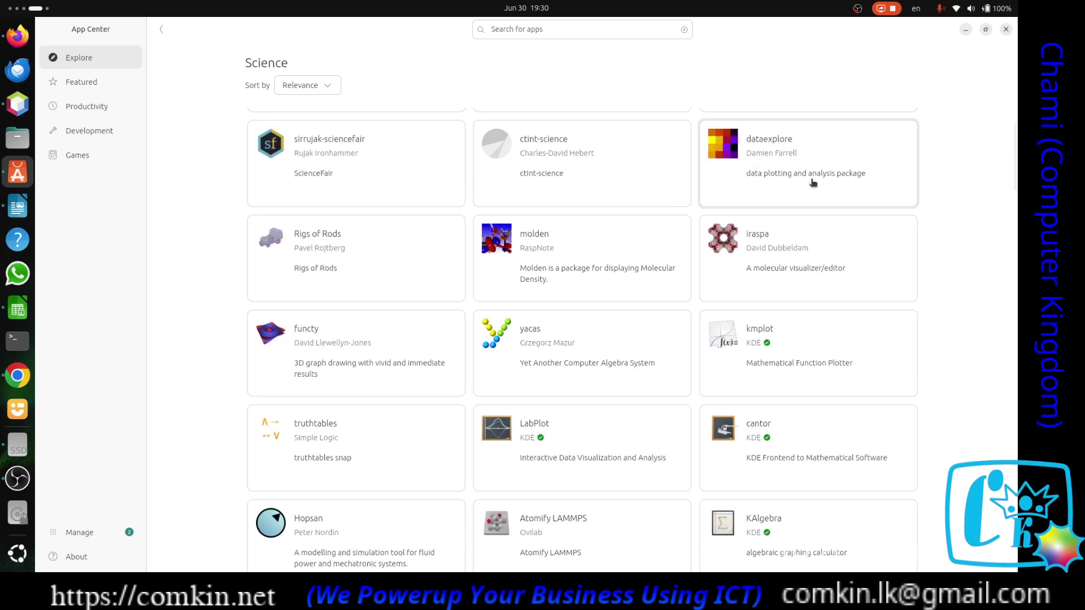
{"action": "scroll", "coordinate": [812, 181], "scroll_direction": "down", "scroll_amount": 4}
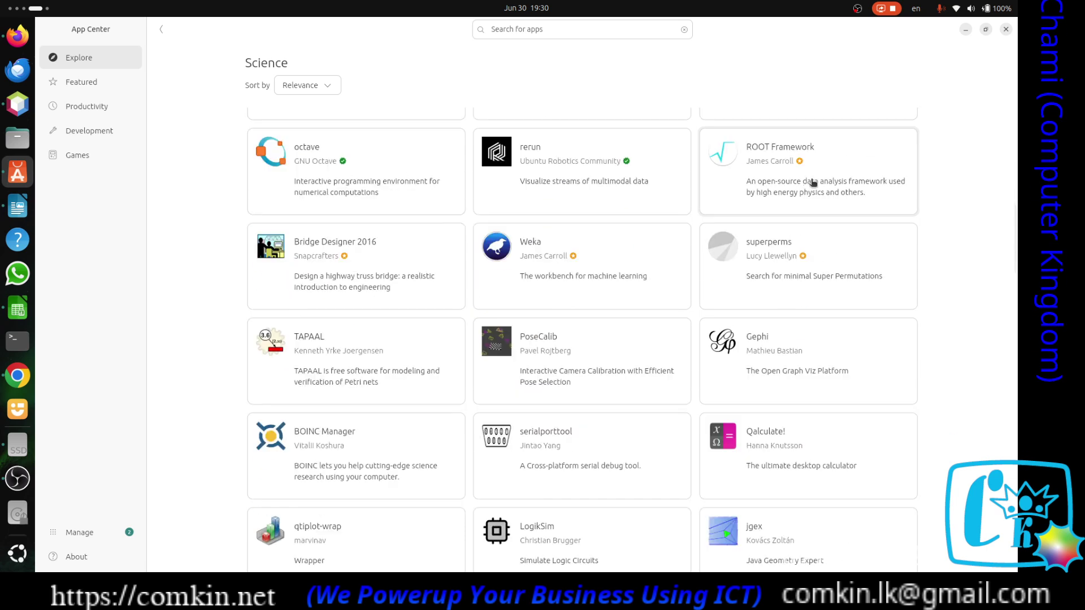
{"action": "scroll", "coordinate": [812, 182], "scroll_direction": "down", "scroll_amount": 4}
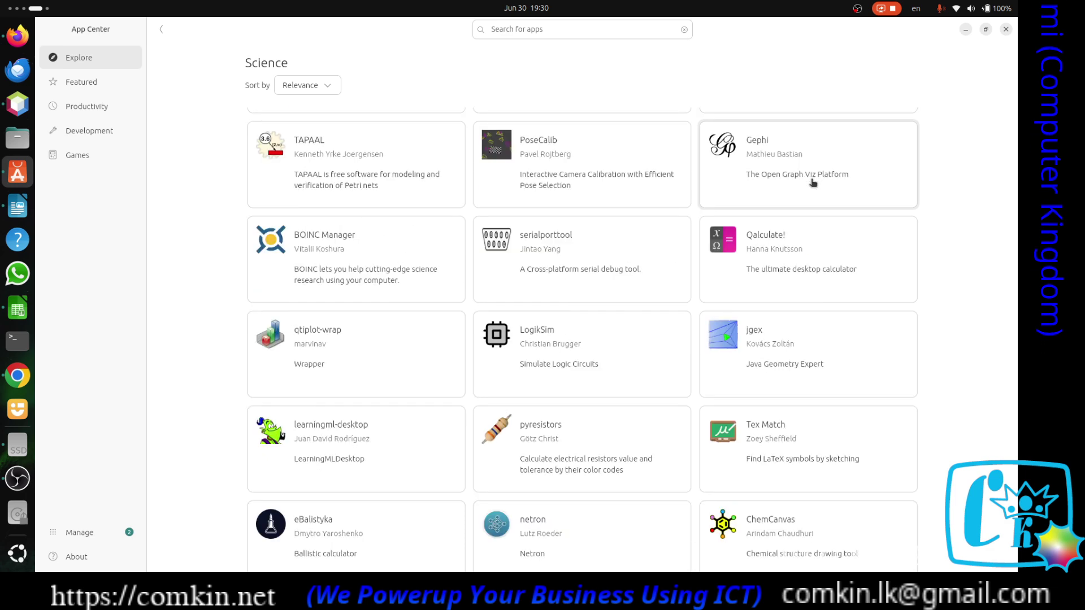
{"action": "scroll", "coordinate": [812, 182], "scroll_direction": "down", "scroll_amount": 2}
{"action": "scroll", "coordinate": [813, 182], "scroll_direction": "down", "scroll_amount": 7}
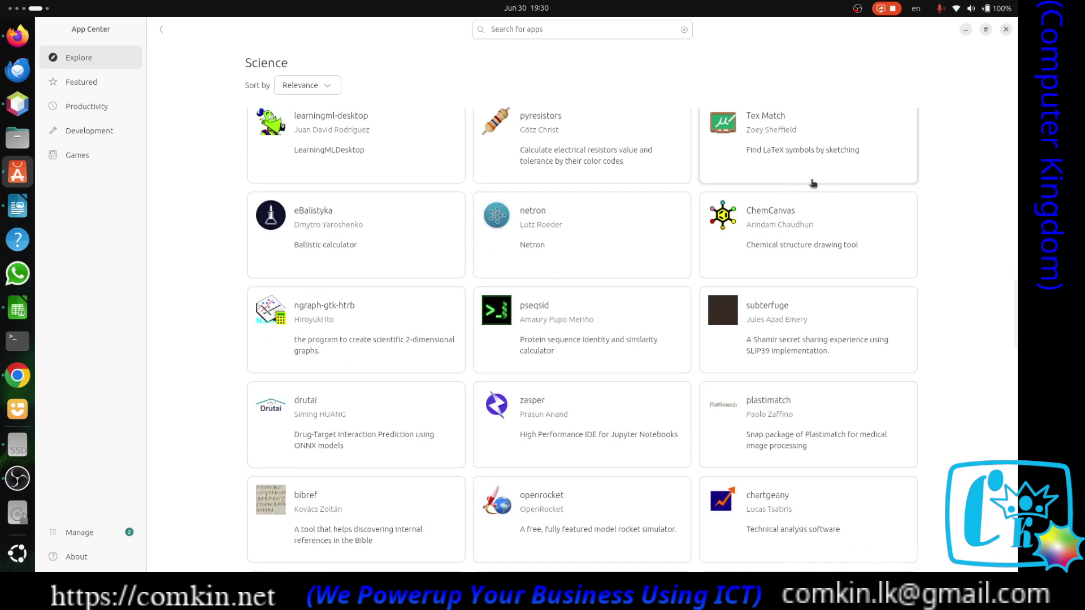
{"action": "scroll", "coordinate": [813, 182], "scroll_direction": "down", "scroll_amount": 3}
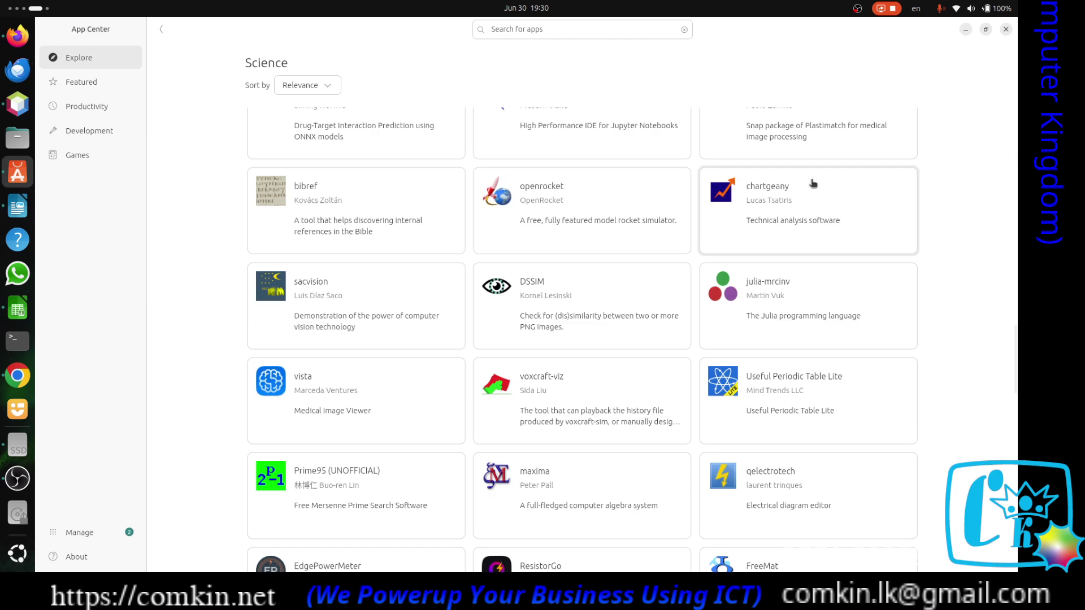
{"action": "left_click", "coordinate": [813, 385]}
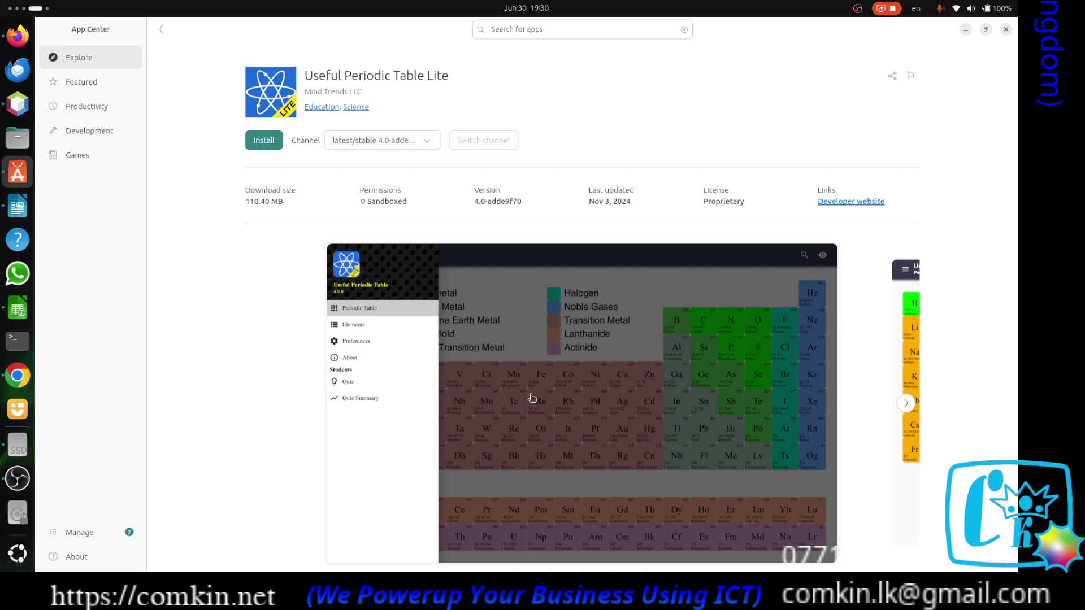
Page forward through the Useful Periodic Table Lite screenshots and return to the full periodic table image.
{"action": "left_click", "coordinate": [905, 403]}
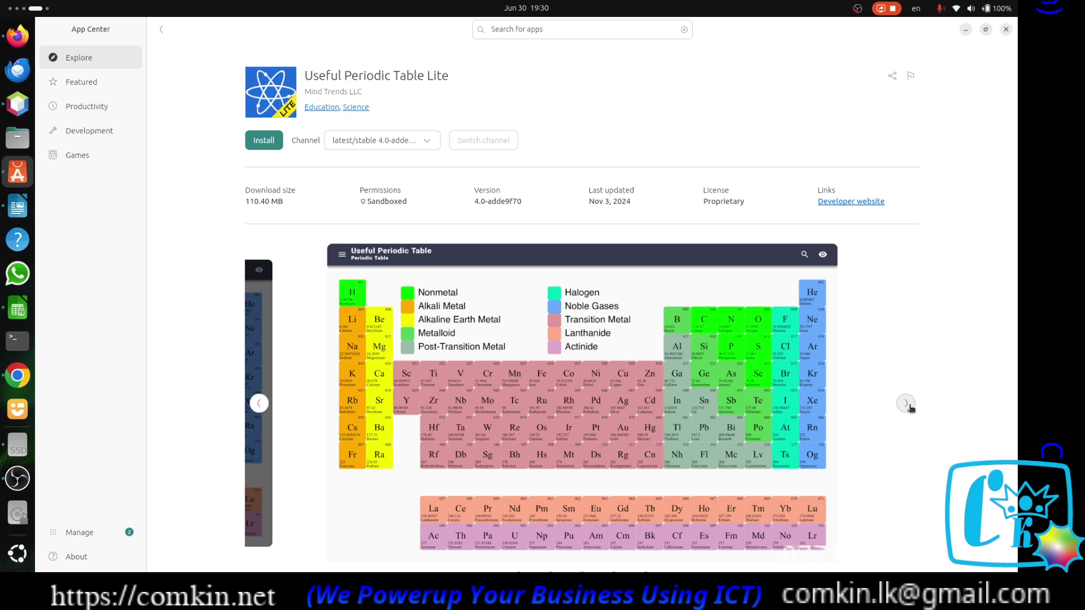
{"action": "left_click", "coordinate": [905, 404]}
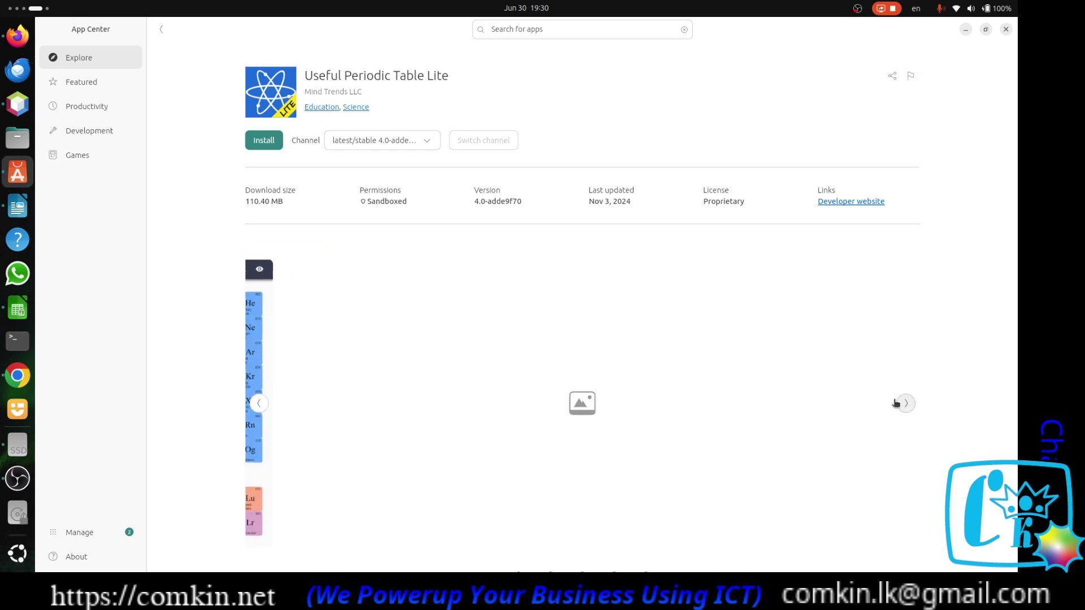
{"action": "left_click", "coordinate": [259, 403]}
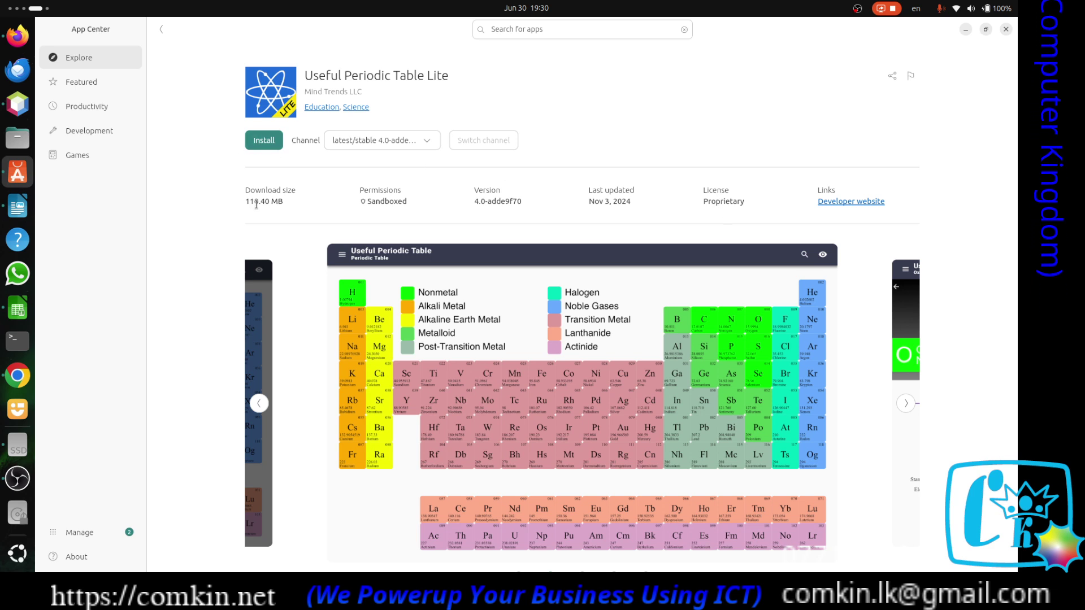
Start installing Useful Periodic Table Lite, entering the account password to authenticate.
{"action": "left_click", "coordinate": [262, 147]}
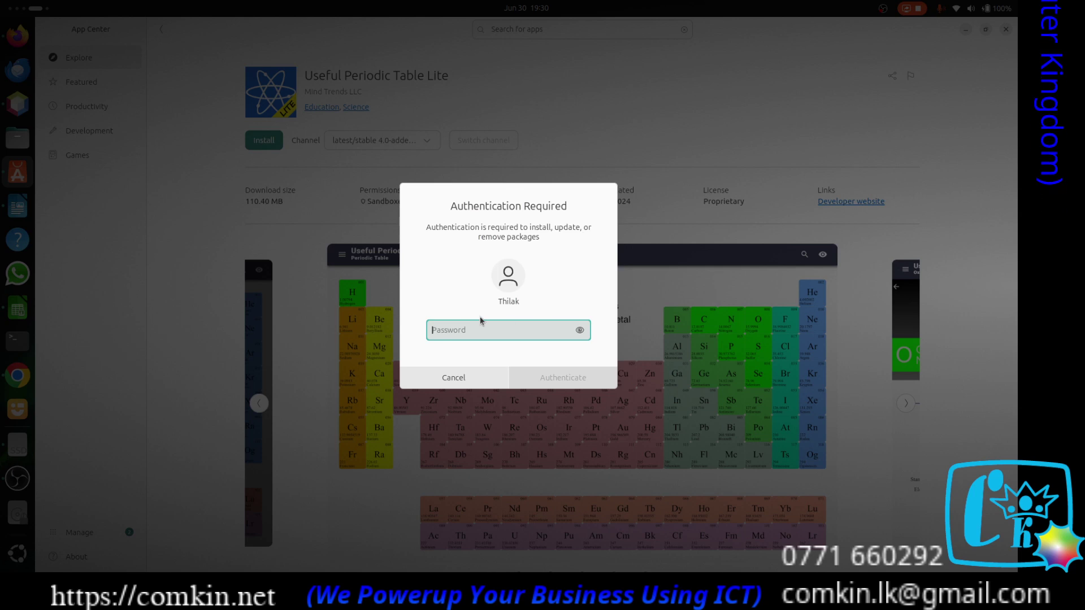
{"action": "type", "text": "••"}
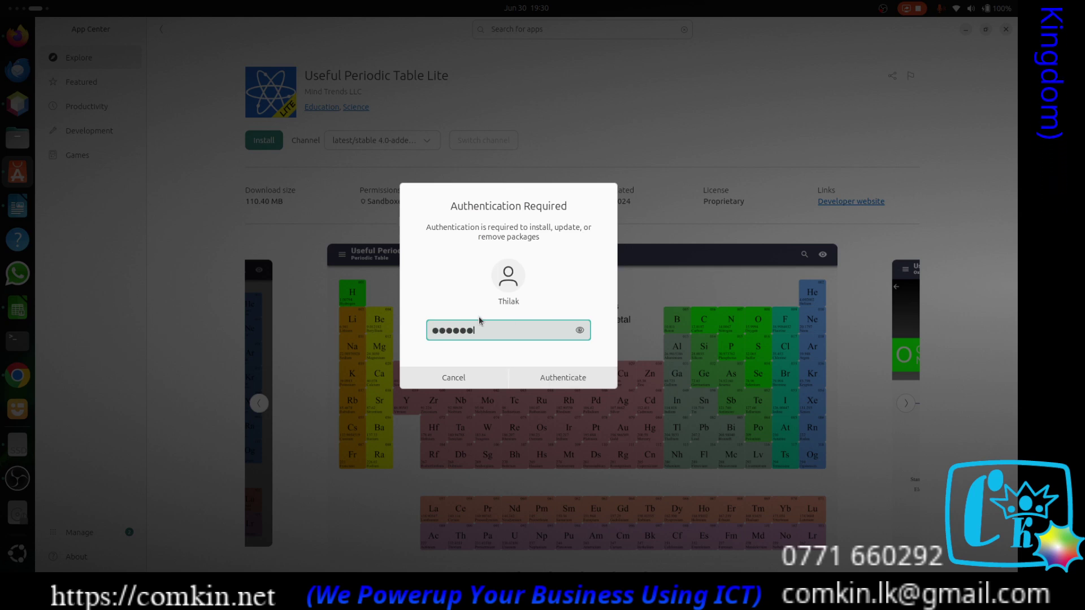
{"action": "type", "text": "••••••"}
{"action": "key", "text": "Return"}
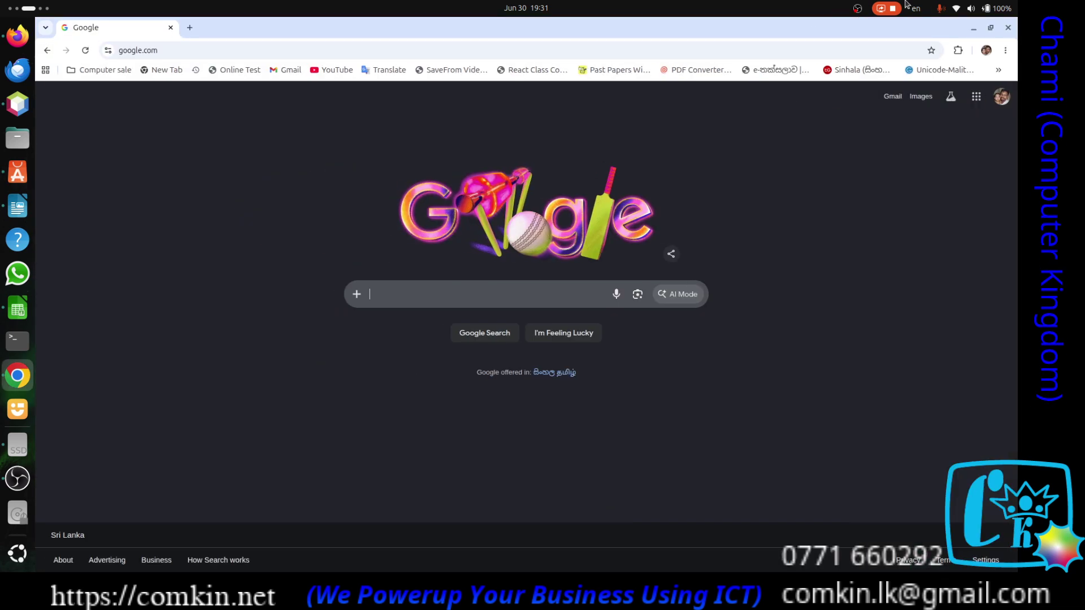
Close the Chrome window showing Google and switch back to the App Center workspace.
{"action": "left_click", "coordinate": [1008, 28]}
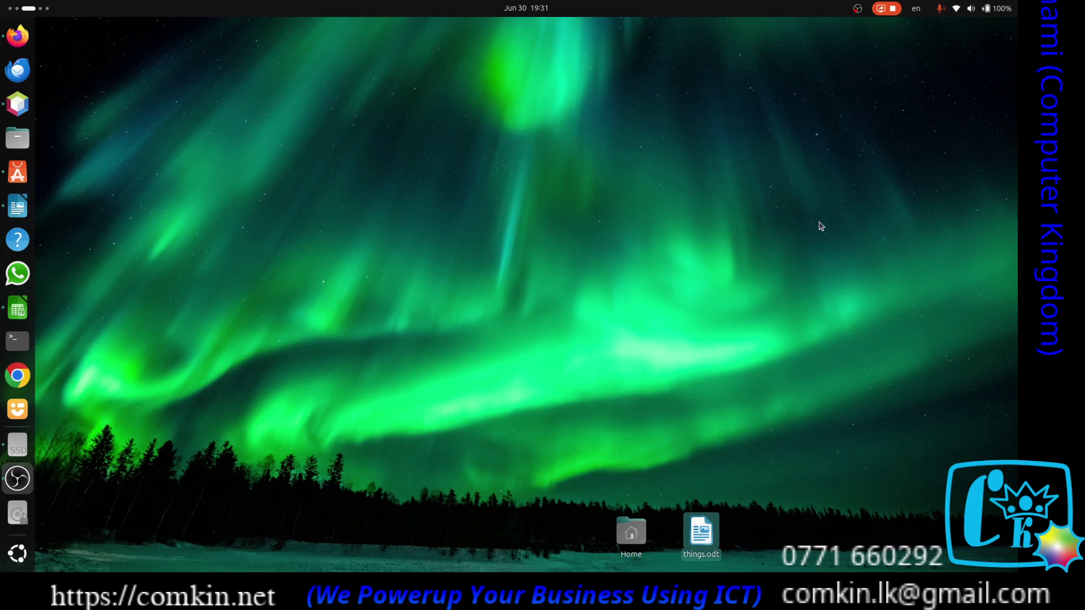
{"action": "key", "text": "super+Page_Down"}
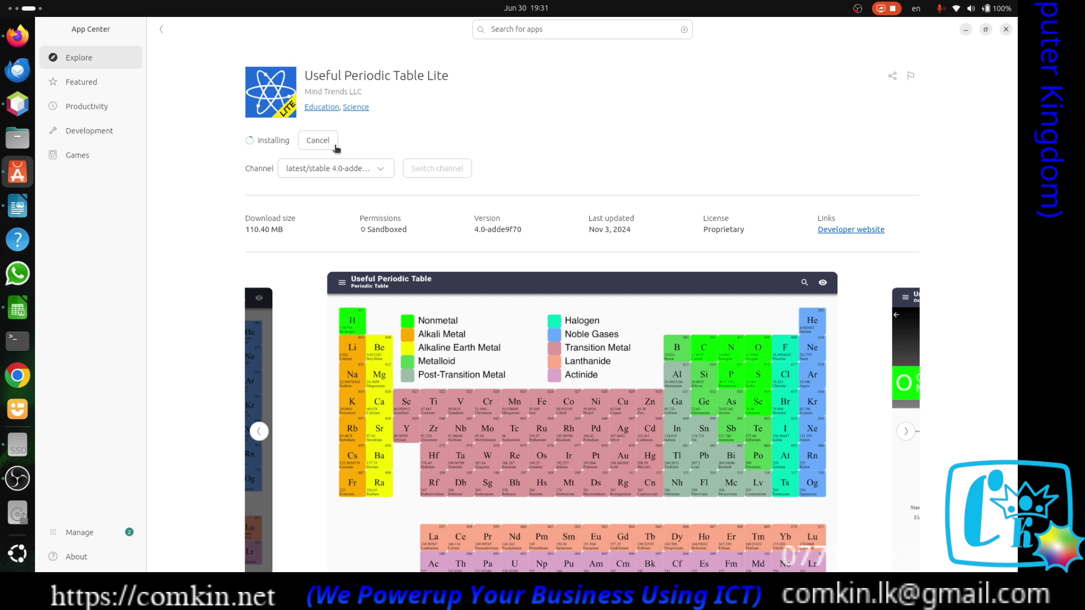
Look through the Writer and NetBeans workspaces and move on to the last, empty workspace.
{"action": "key", "text": "super+Page_Up"}
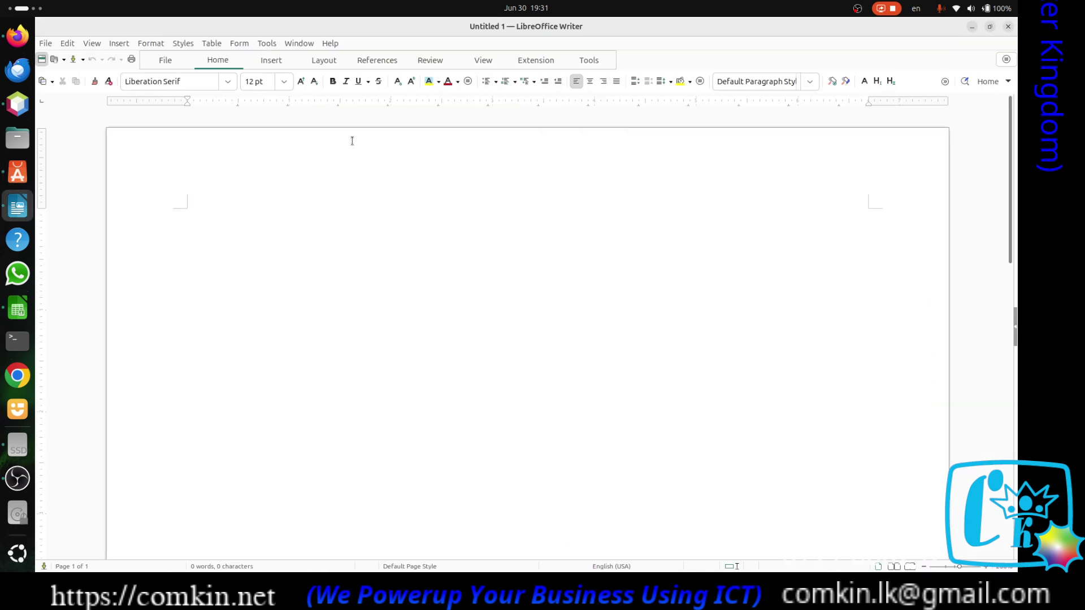
{"action": "key", "text": "super+Page_Up"}
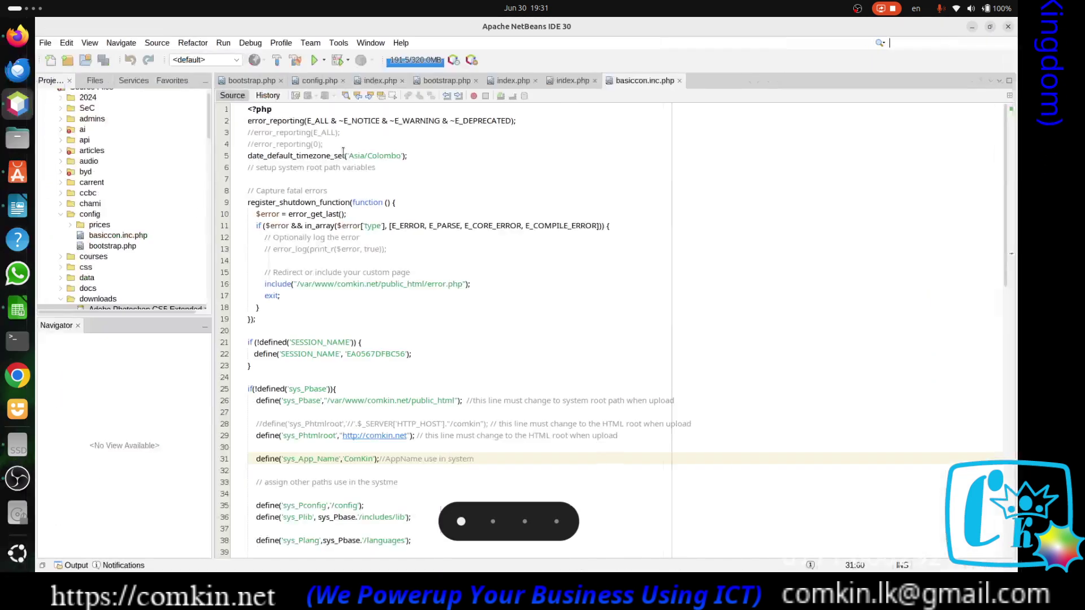
{"action": "key", "text": "super+Page_Down"}
{"action": "key", "text": "super+Page_Down"}
{"action": "key", "text": "super+Page_Down"}
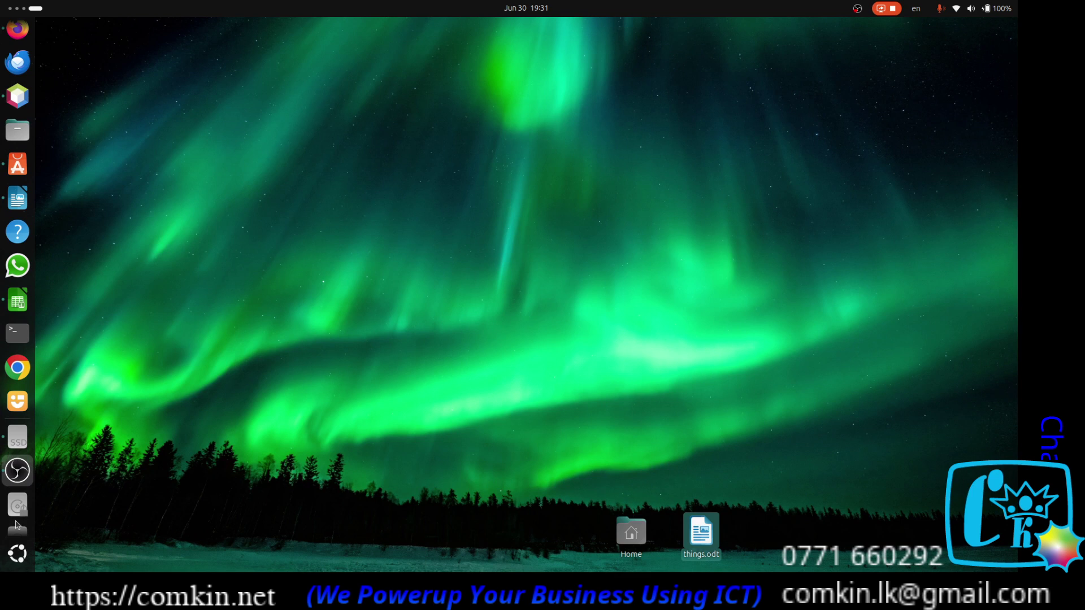
Launch Inkscape from the second page of the application grid and dismiss its welcome screen to get a blank document.
{"action": "left_click", "coordinate": [18, 553]}
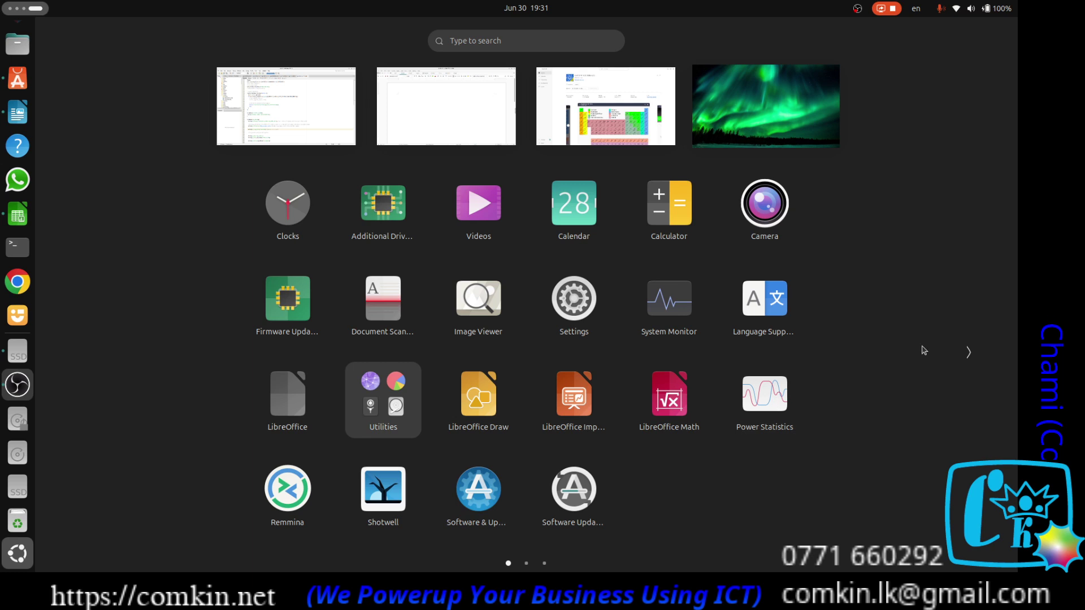
{"action": "left_click", "coordinate": [969, 355]}
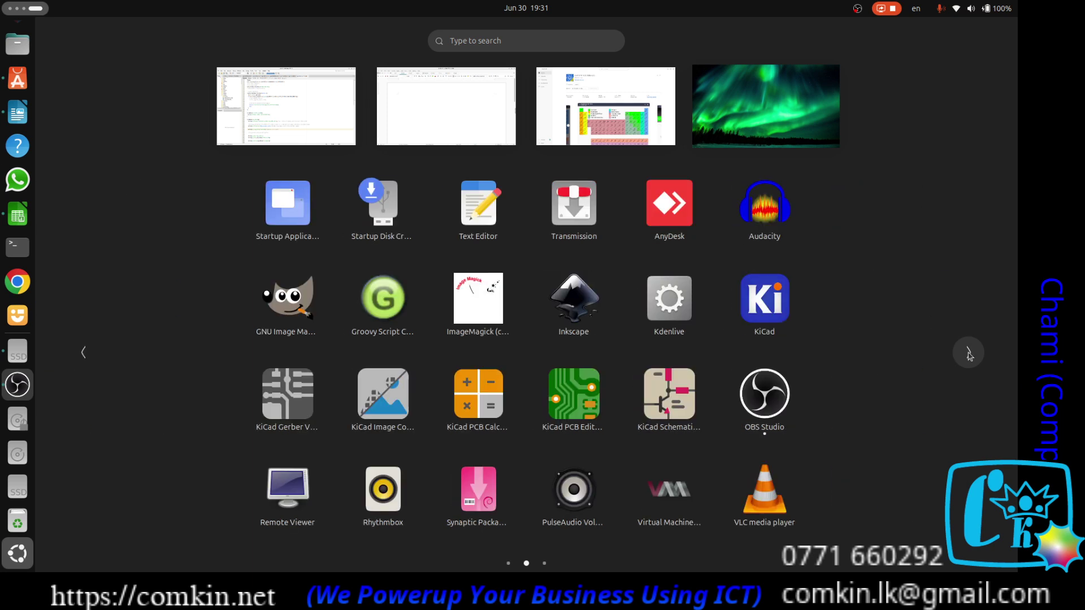
{"action": "left_click", "coordinate": [582, 308]}
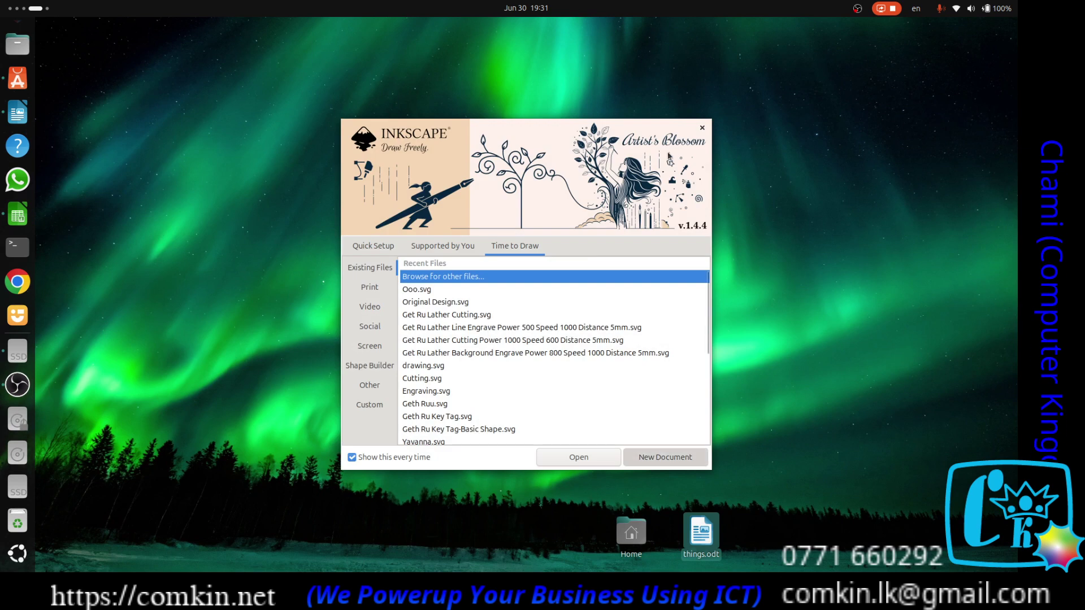
{"action": "left_click", "coordinate": [702, 128]}
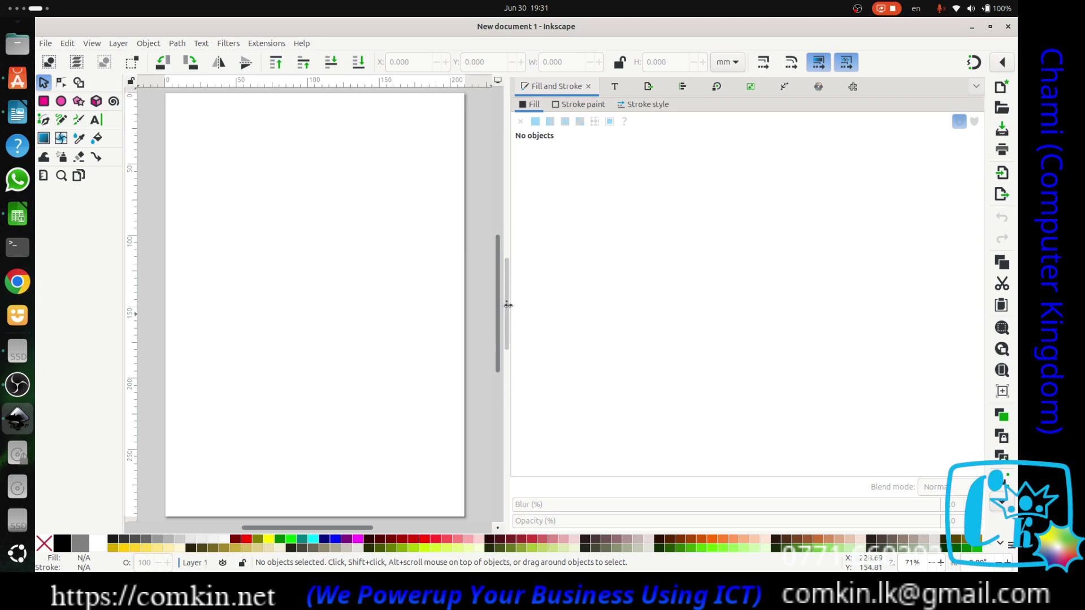
Collapse the Fill and Stroke panel and open the recent file Full Color.png with the default import settings.
{"action": "left_click", "coordinate": [506, 303]}
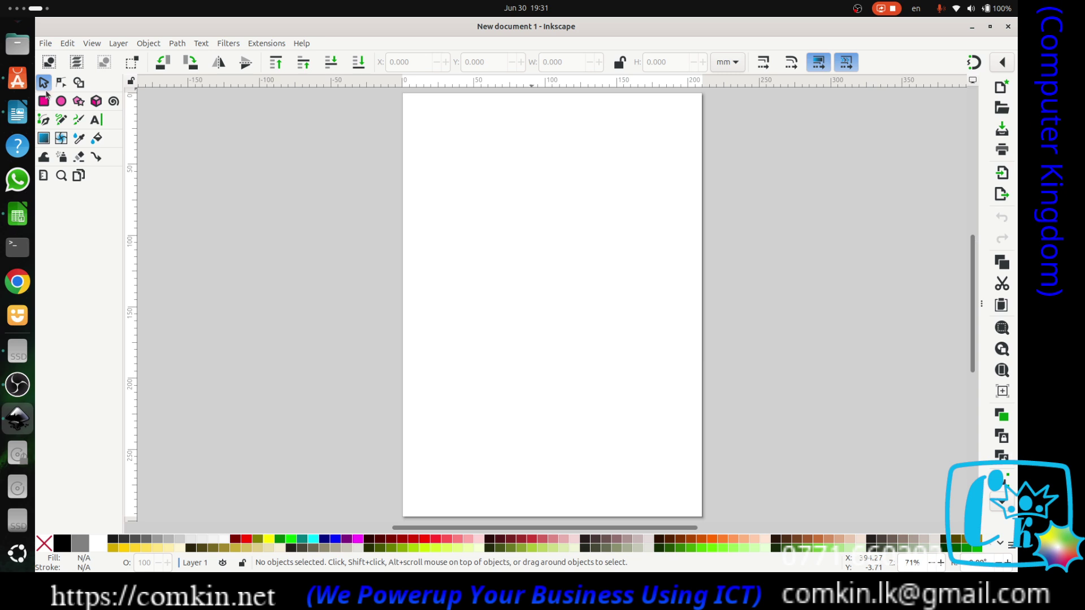
{"action": "left_click", "coordinate": [46, 44]}
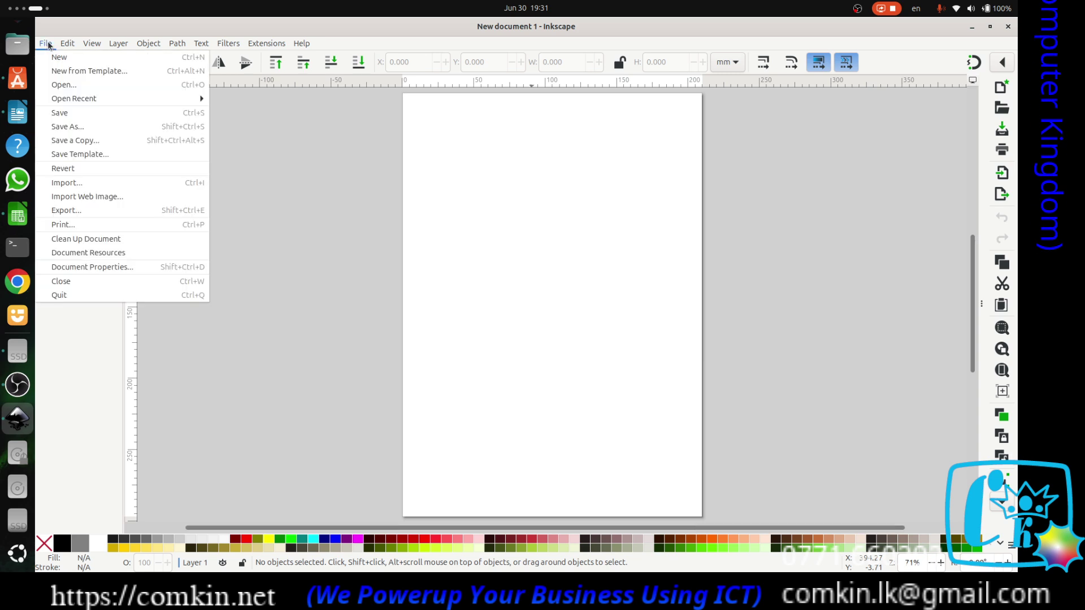
{"action": "mouse_move", "coordinate": [80, 104]}
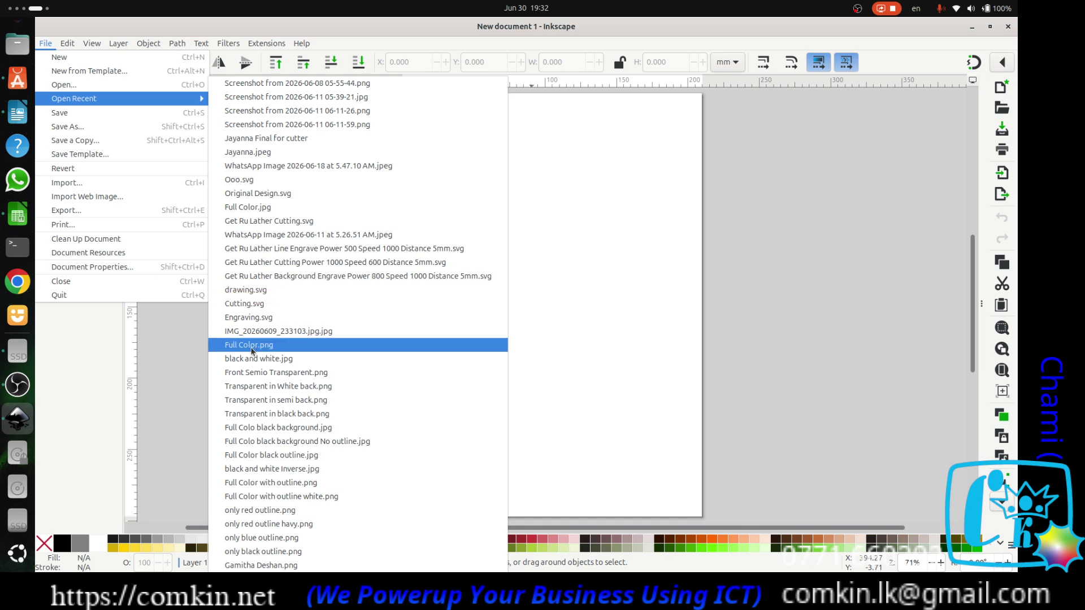
{"action": "left_click", "coordinate": [252, 347]}
{"action": "left_click", "coordinate": [604, 360]}
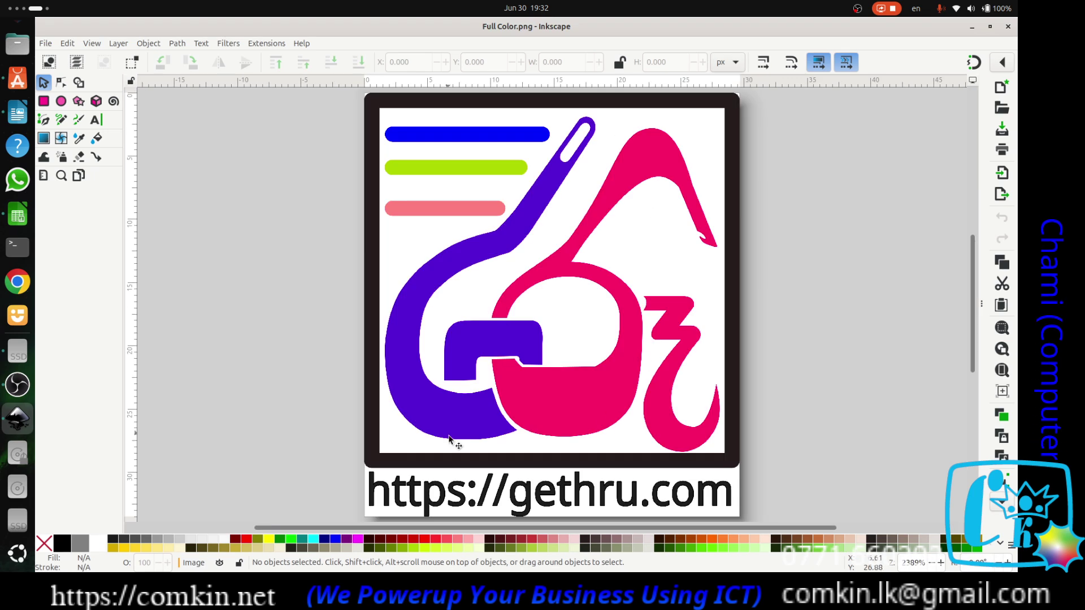
Open the last PNG in the recent files list with the default import settings and return to the Full Color.png window.
{"action": "left_click", "coordinate": [47, 44]}
{"action": "mouse_move", "coordinate": [69, 46]}
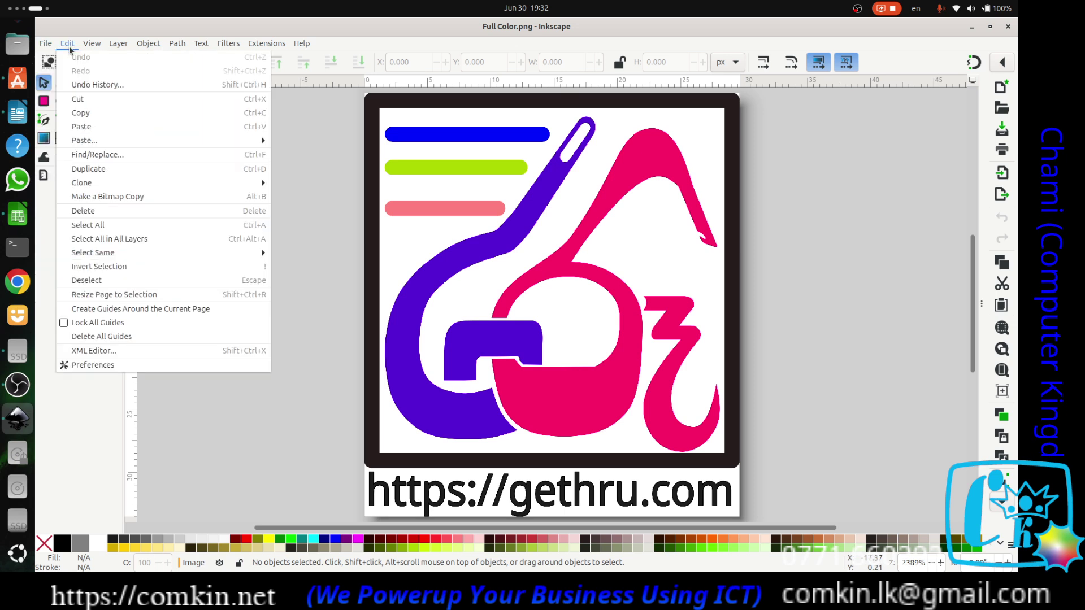
{"action": "mouse_move", "coordinate": [113, 99]}
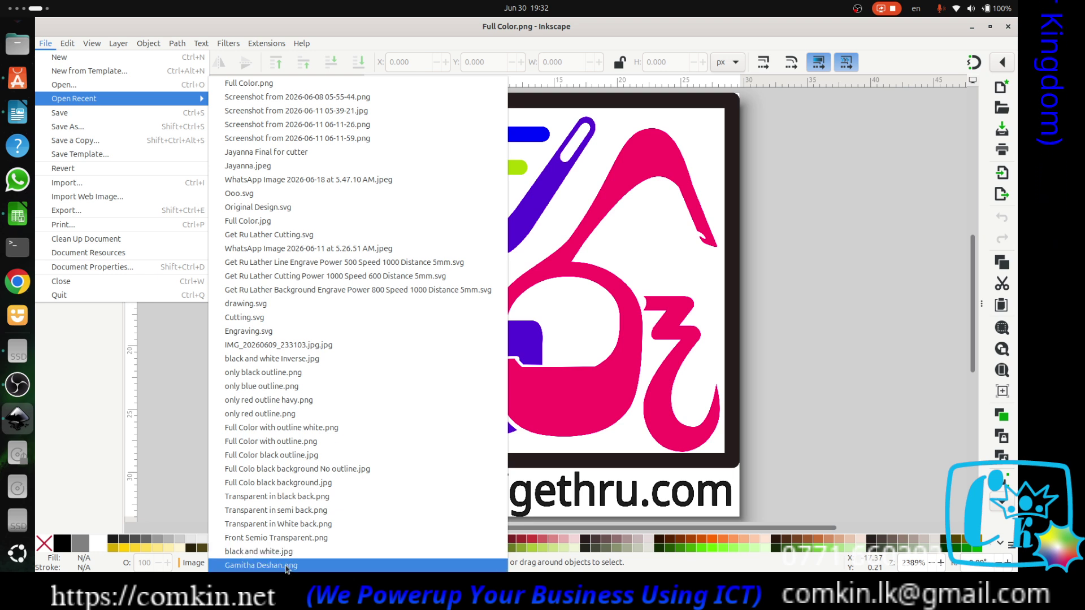
{"action": "left_click", "coordinate": [287, 566]}
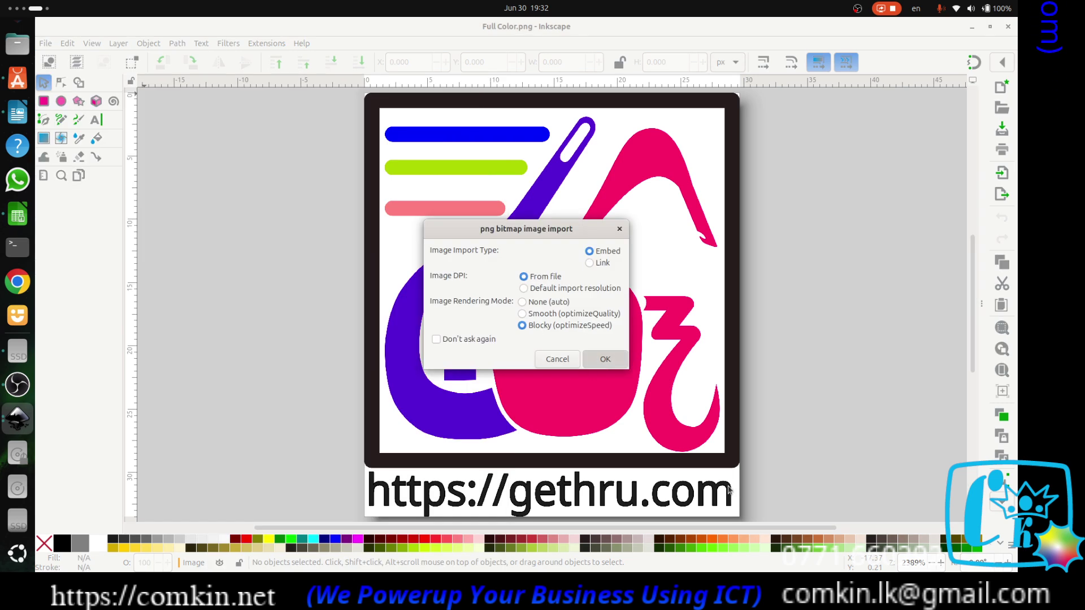
{"action": "key", "text": "Return"}
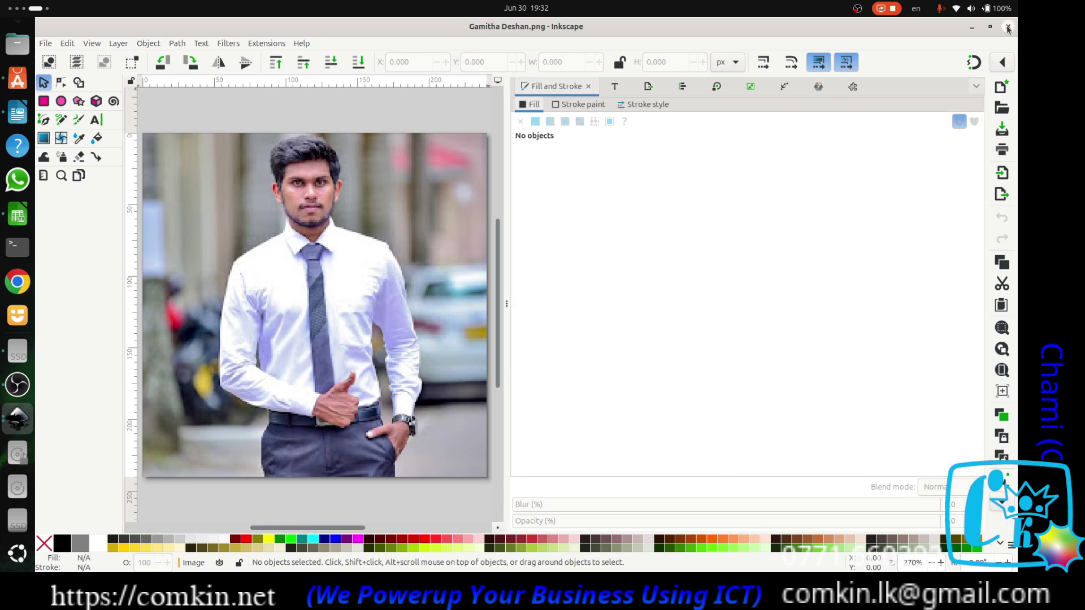
{"action": "key", "text": "alt+Tab"}
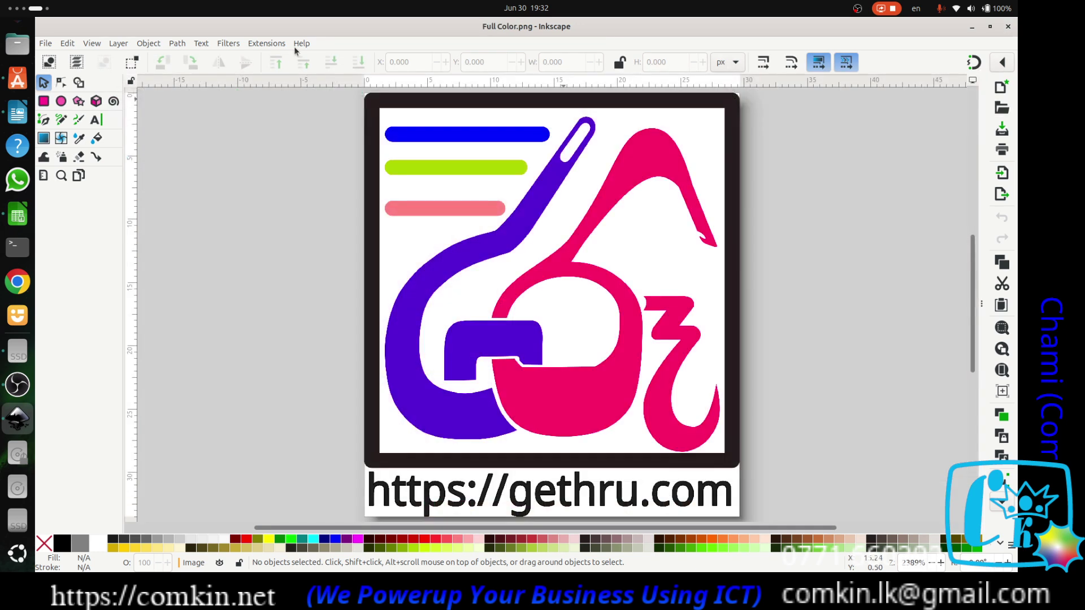
Start opening another file and browse to the Thirt folder inside Documents.
{"action": "left_click", "coordinate": [44, 46]}
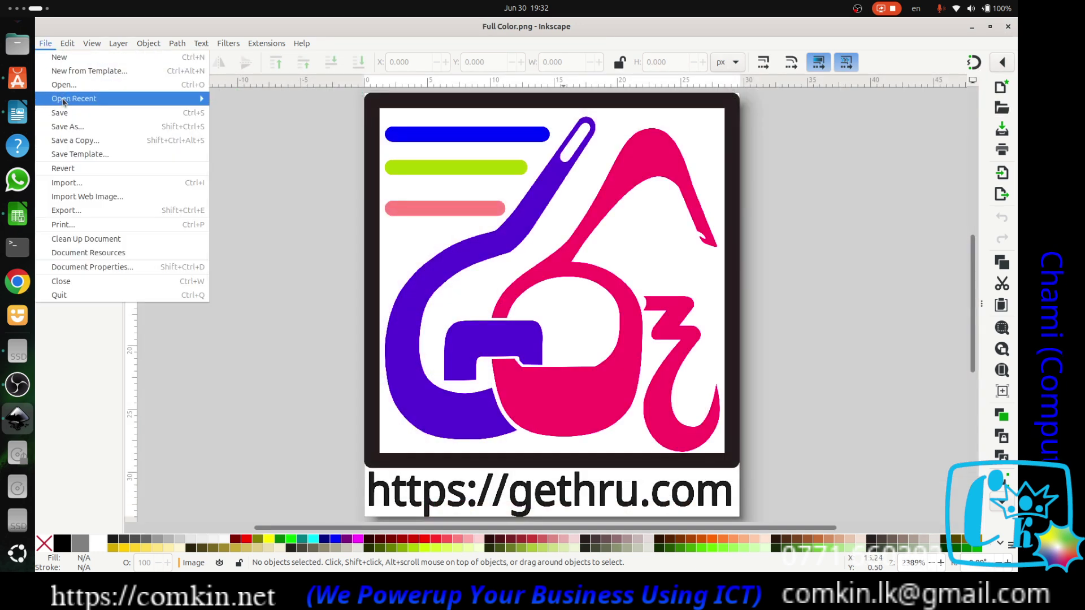
{"action": "left_click", "coordinate": [64, 85]}
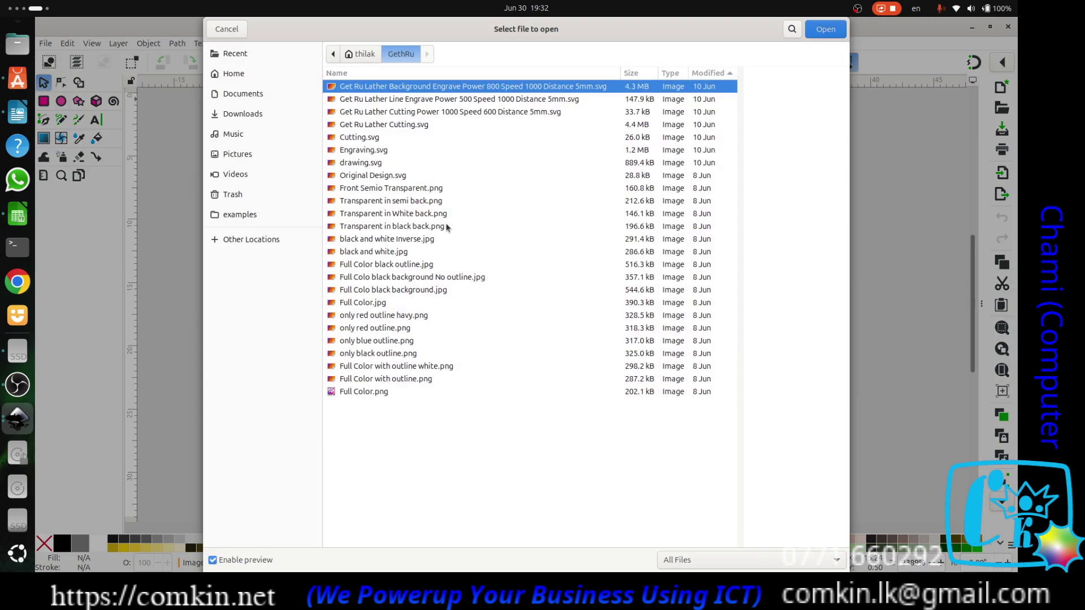
{"action": "left_click", "coordinate": [240, 93]}
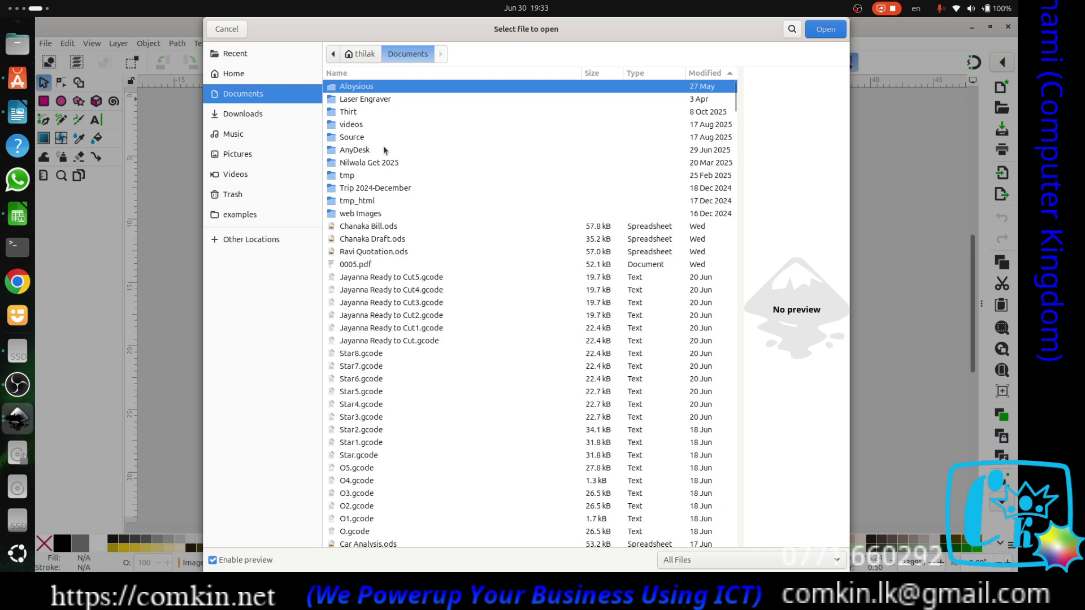
{"action": "double_click", "coordinate": [347, 111]}
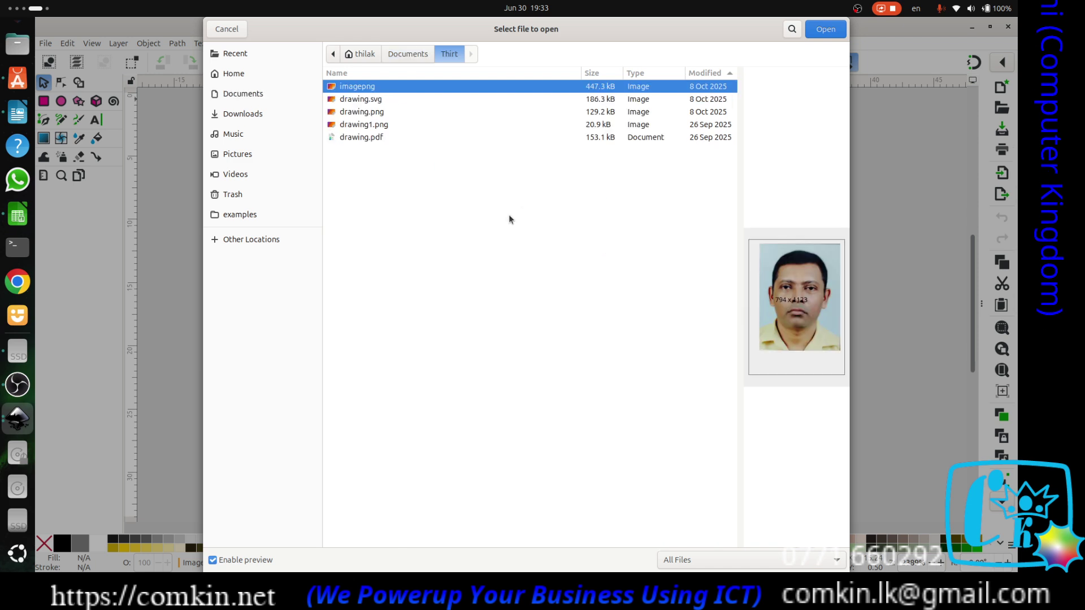
Preview the drawing files and open drawing.png, embedding the image with DPI from file and Blocky rendering.
{"action": "left_click", "coordinate": [395, 99]}
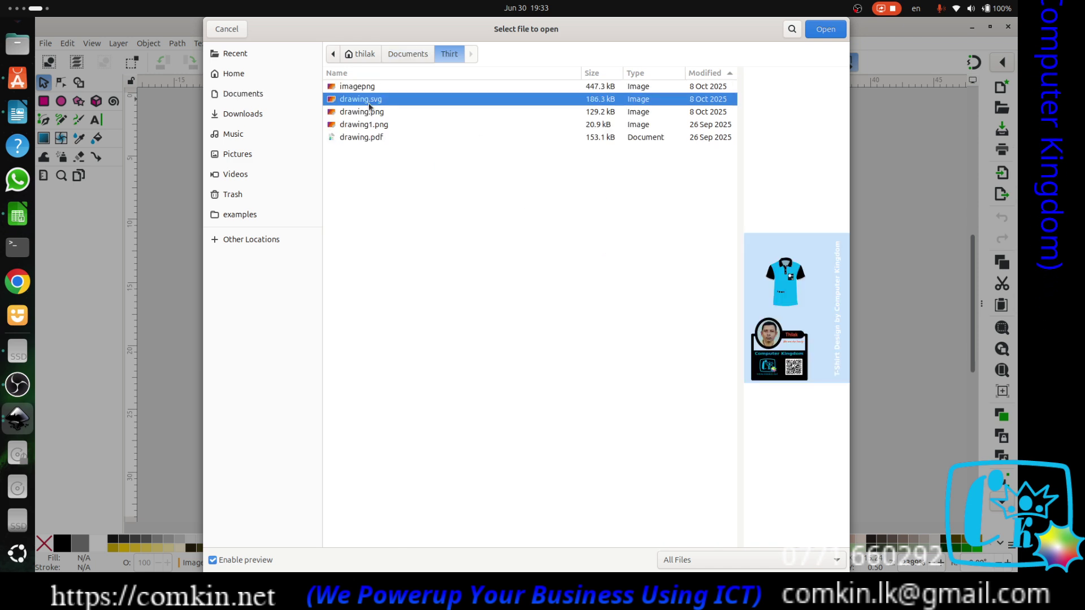
{"action": "left_click", "coordinate": [353, 112]}
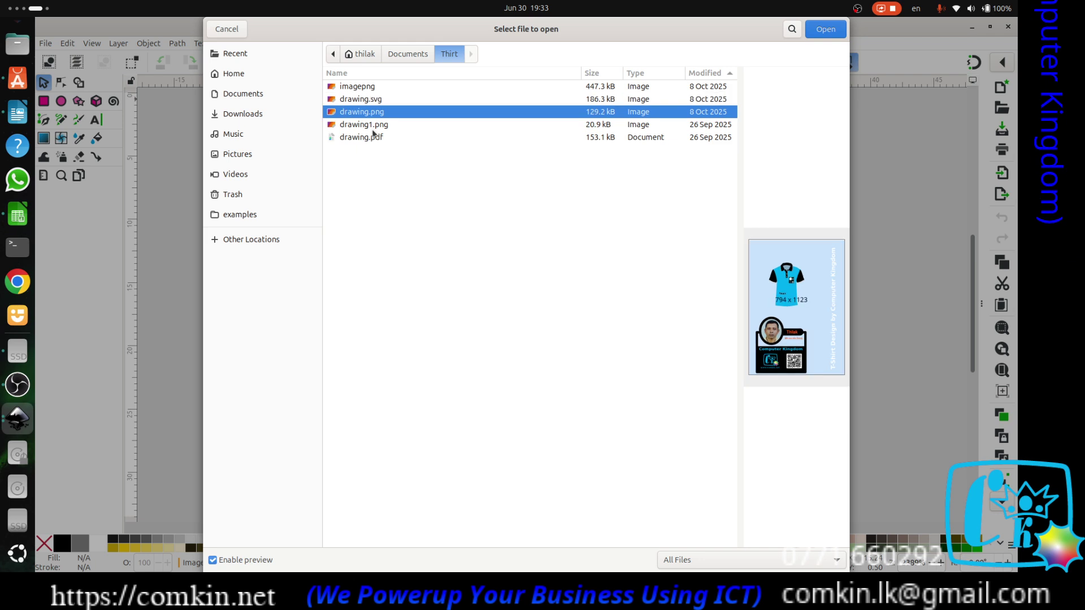
{"action": "left_click", "coordinate": [370, 125]}
{"action": "left_click", "coordinate": [366, 112]}
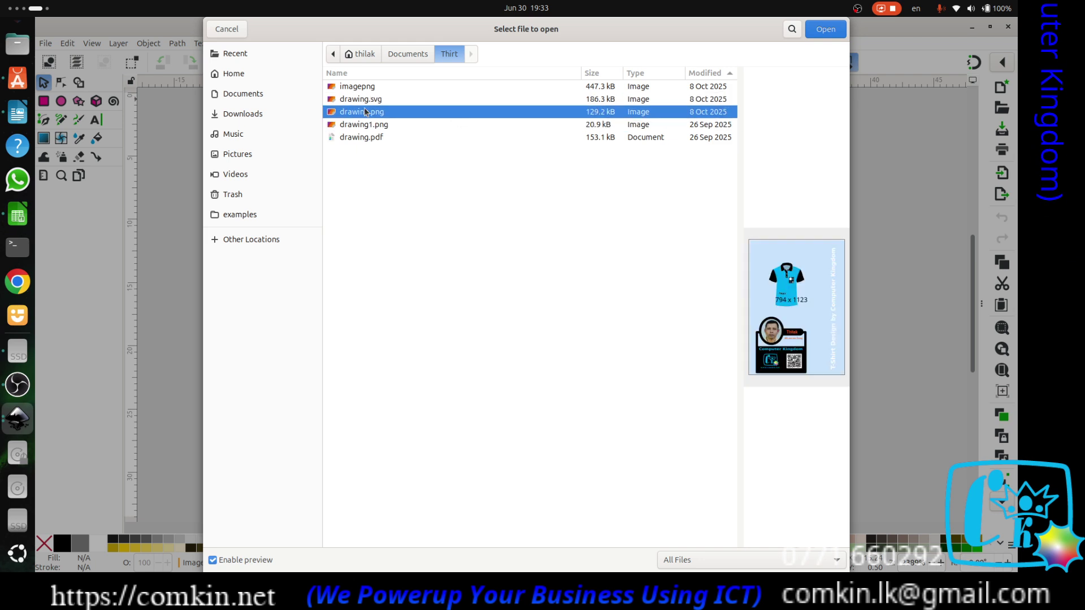
{"action": "left_click", "coordinate": [823, 29]}
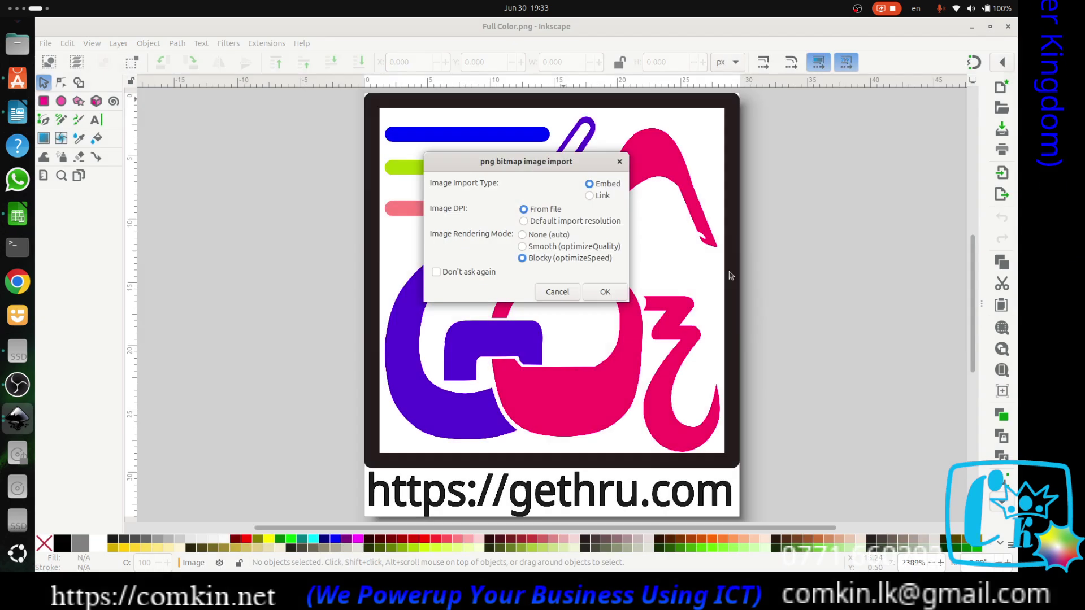
{"action": "left_click", "coordinate": [604, 292]}
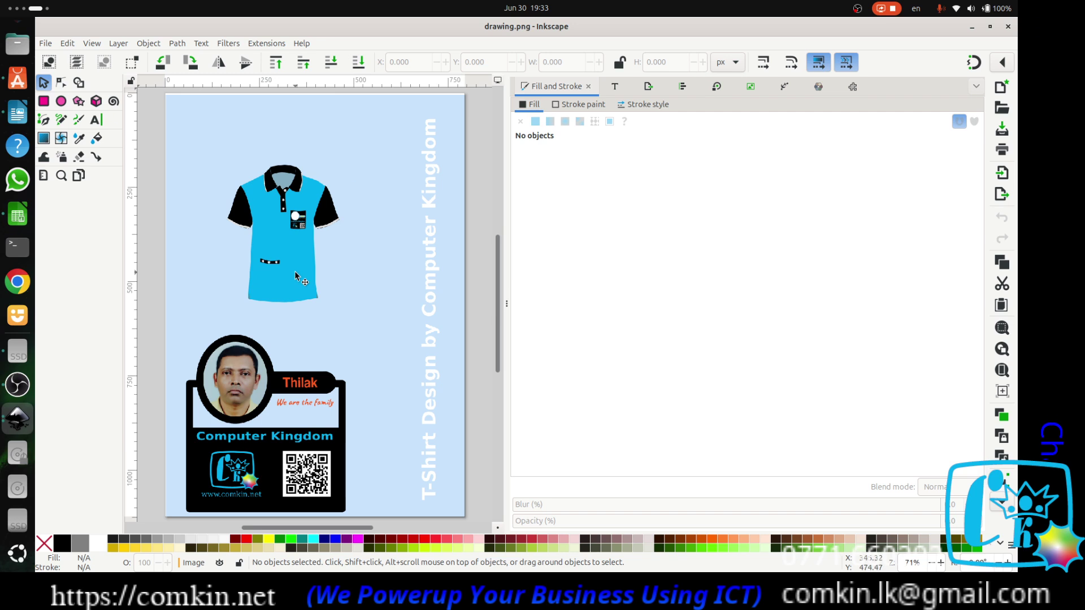
Collapse the Fill and Stroke panel and examine the polo shirt in drawing.png up close and as a whole.
{"action": "scroll", "coordinate": [277, 257], "scroll_direction": "up", "scroll_amount": 5, "text": "ctrl"}
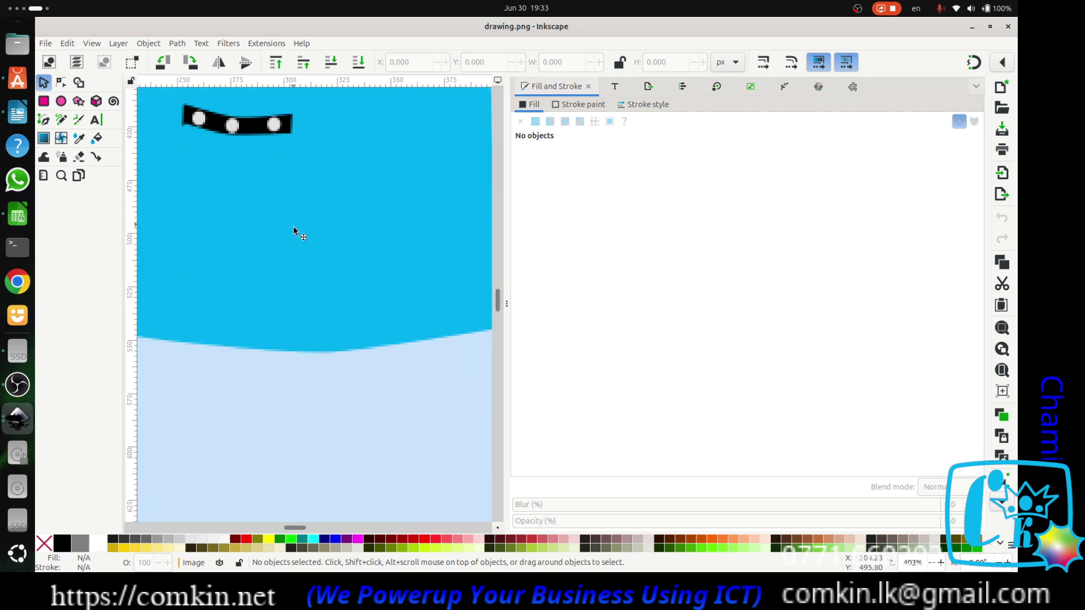
{"action": "left_click", "coordinate": [506, 299]}
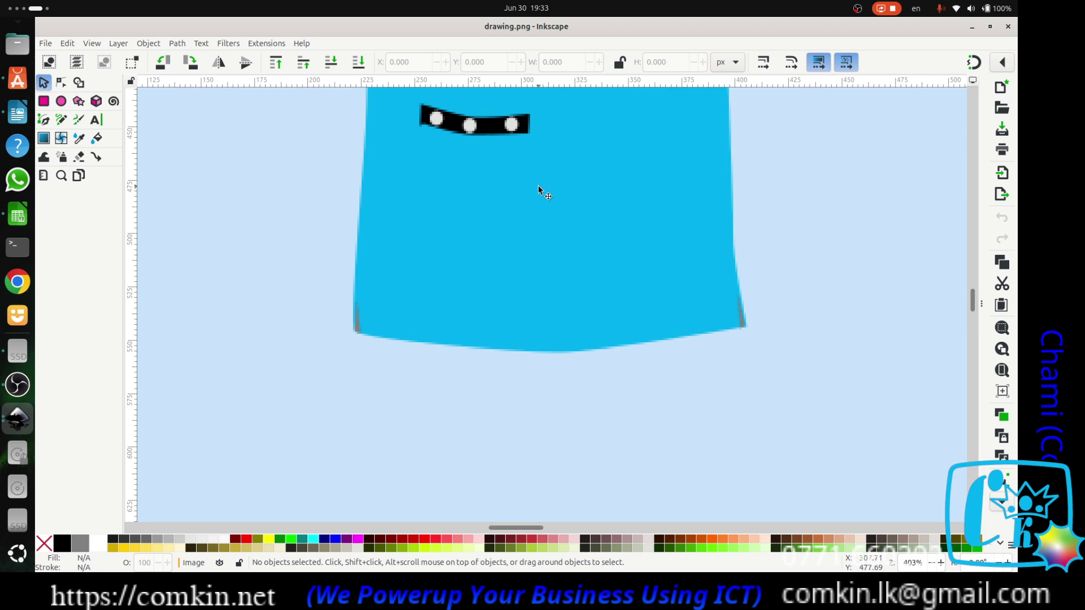
{"action": "scroll", "coordinate": [538, 189], "scroll_direction": "down", "scroll_amount": 6, "text": "ctrl"}
{"action": "scroll", "coordinate": [546, 201], "scroll_direction": "up", "scroll_amount": 4, "text": "ctrl"}
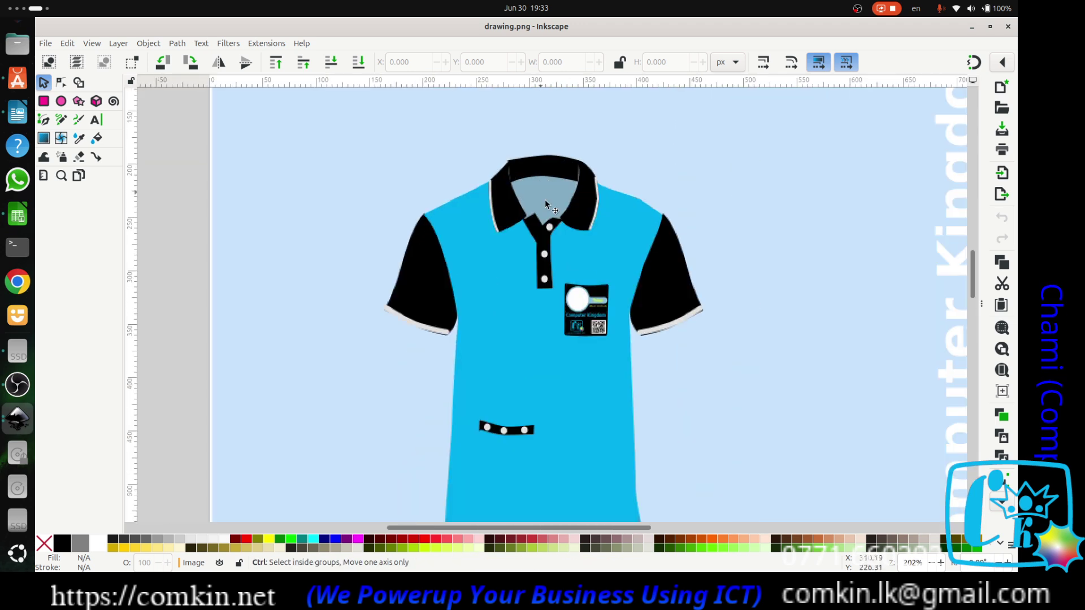
{"action": "scroll", "coordinate": [546, 204], "scroll_direction": "down", "scroll_amount": 2, "text": "ctrl"}
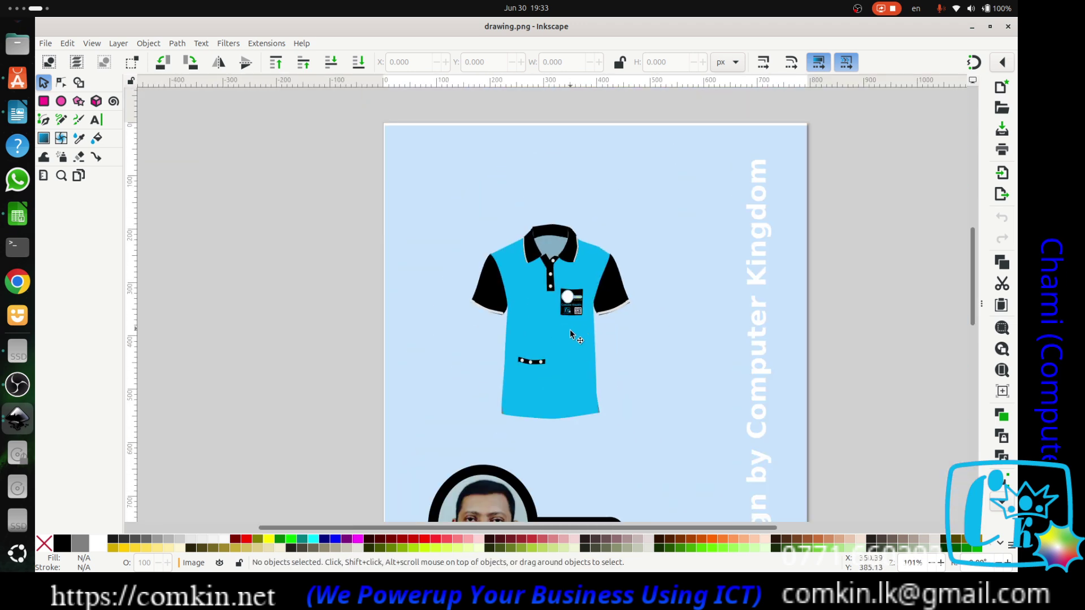
{"action": "scroll", "coordinate": [570, 334], "scroll_direction": "down", "scroll_amount": 3, "text": "ctrl"}
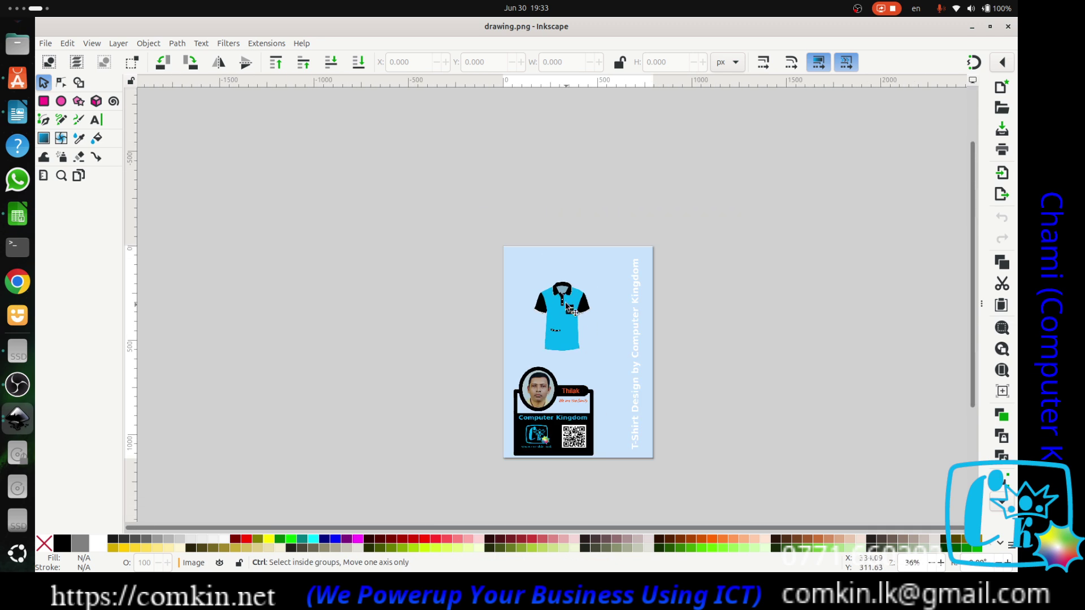
Examine the shirt's chest badge and the ID card in drawing.png, fitting the whole page in the window between close-ups.
{"action": "scroll", "coordinate": [570, 307], "scroll_direction": "up", "scroll_amount": 8, "text": "ctrl"}
{"action": "scroll", "coordinate": [682, 415], "scroll_direction": "down", "scroll_amount": 10, "text": "ctrl"}
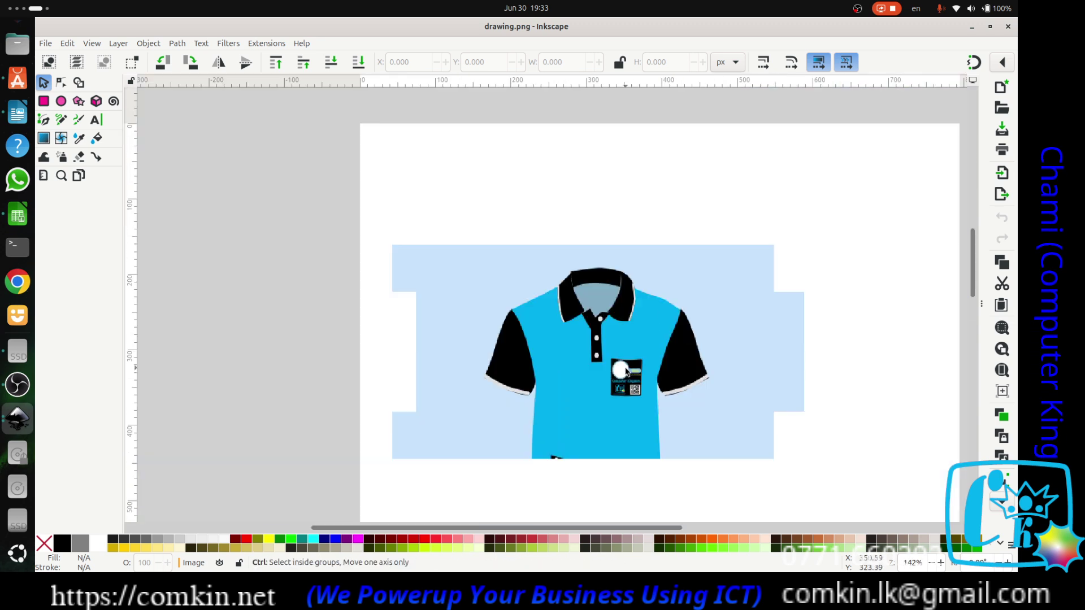
{"action": "scroll", "coordinate": [609, 428], "scroll_direction": "up", "scroll_amount": 3, "text": "ctrl"}
{"action": "scroll", "coordinate": [608, 427], "scroll_direction": "up", "scroll_amount": 5, "text": "ctrl"}
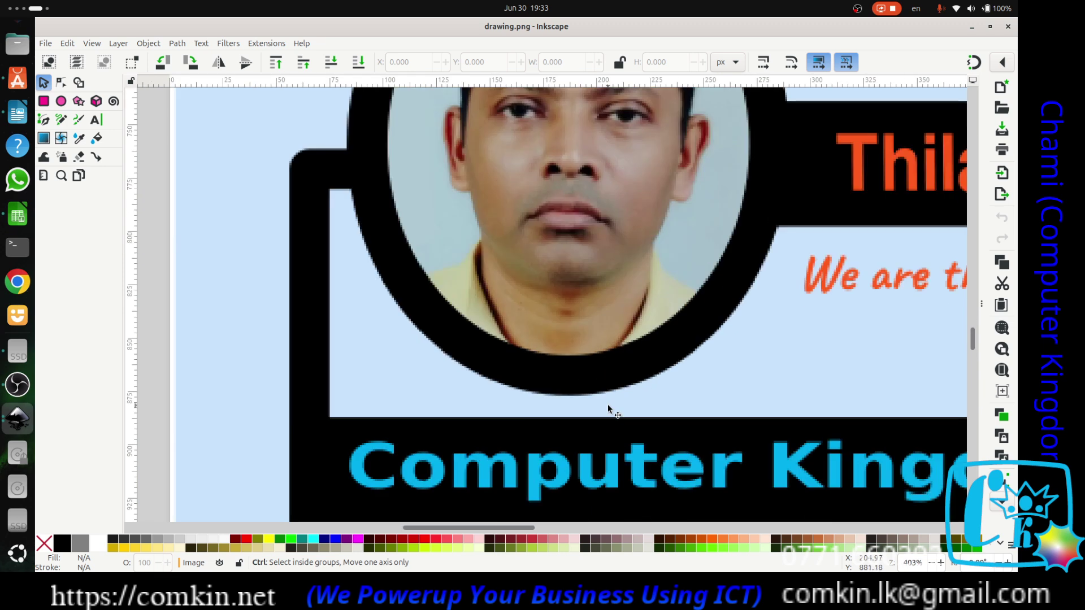
{"action": "scroll", "coordinate": [613, 412], "scroll_direction": "down", "scroll_amount": 4, "text": "ctrl"}
{"action": "scroll", "coordinate": [632, 424], "scroll_direction": "up", "scroll_amount": 3, "text": "ctrl"}
{"action": "scroll", "coordinate": [673, 436], "scroll_direction": "down", "scroll_amount": 3, "text": "ctrl"}
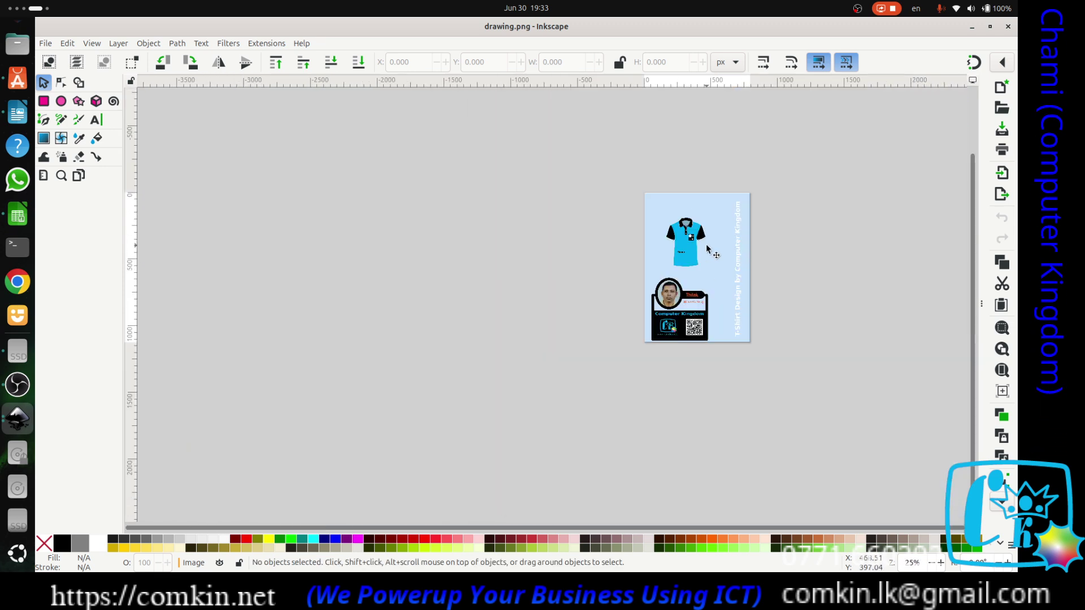
{"action": "key", "text": "5"}
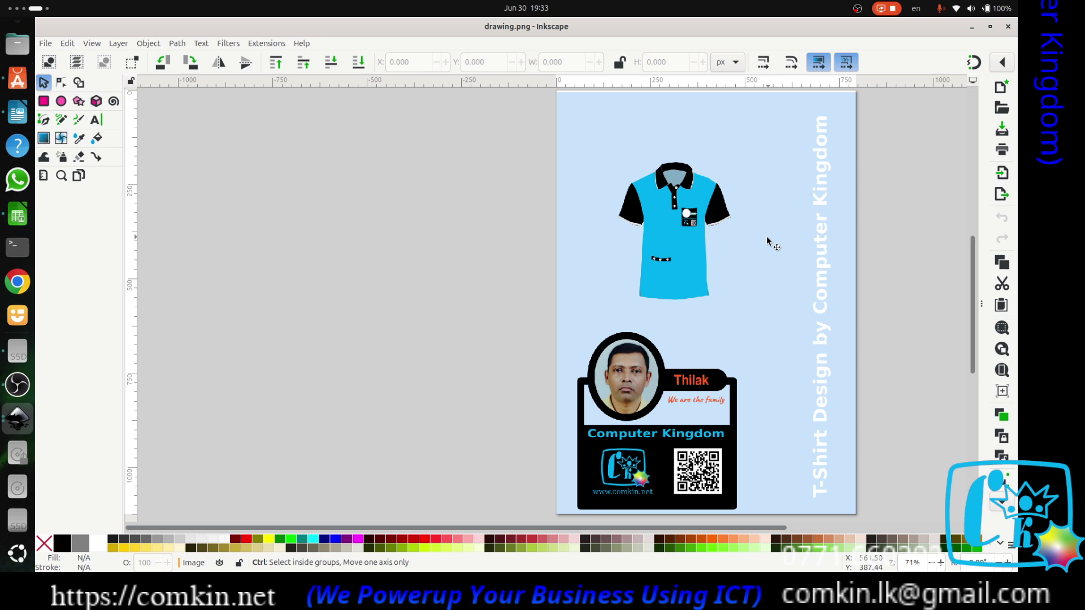
{"action": "scroll", "coordinate": [770, 242], "scroll_direction": "down", "scroll_amount": 3}
{"action": "scroll", "coordinate": [734, 252], "scroll_direction": "up", "scroll_amount": 5}
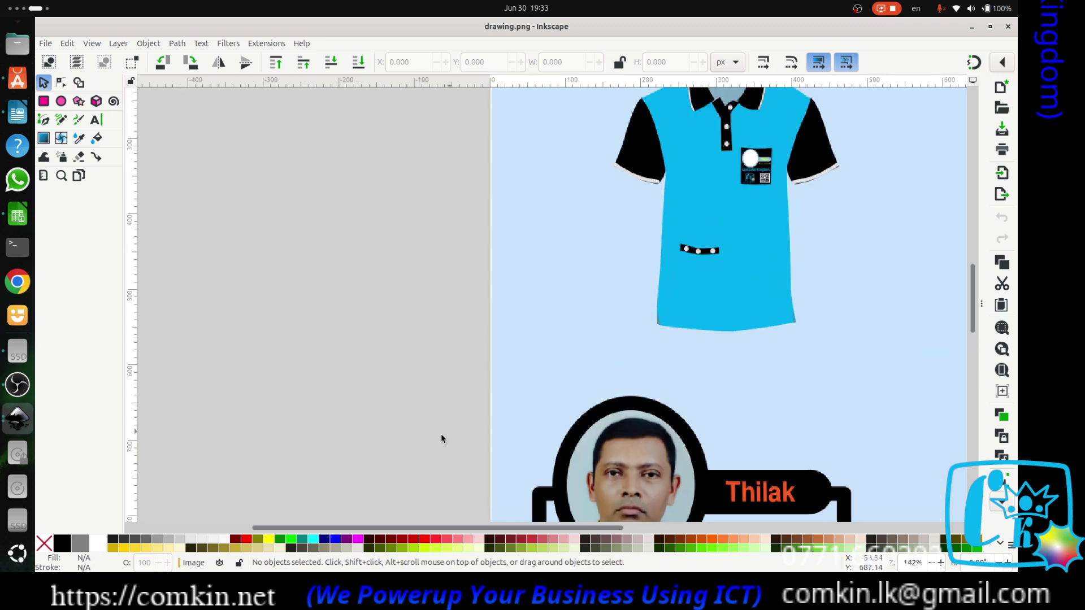
Open Original Design.svg from the GethRu folder in Home and collapse the Fill and Stroke panel.
{"action": "left_click_drag", "start_coordinate": [462, 528], "coordinate": [572, 529]}
{"action": "scroll", "coordinate": [531, 373], "scroll_direction": "down", "scroll_amount": 5}
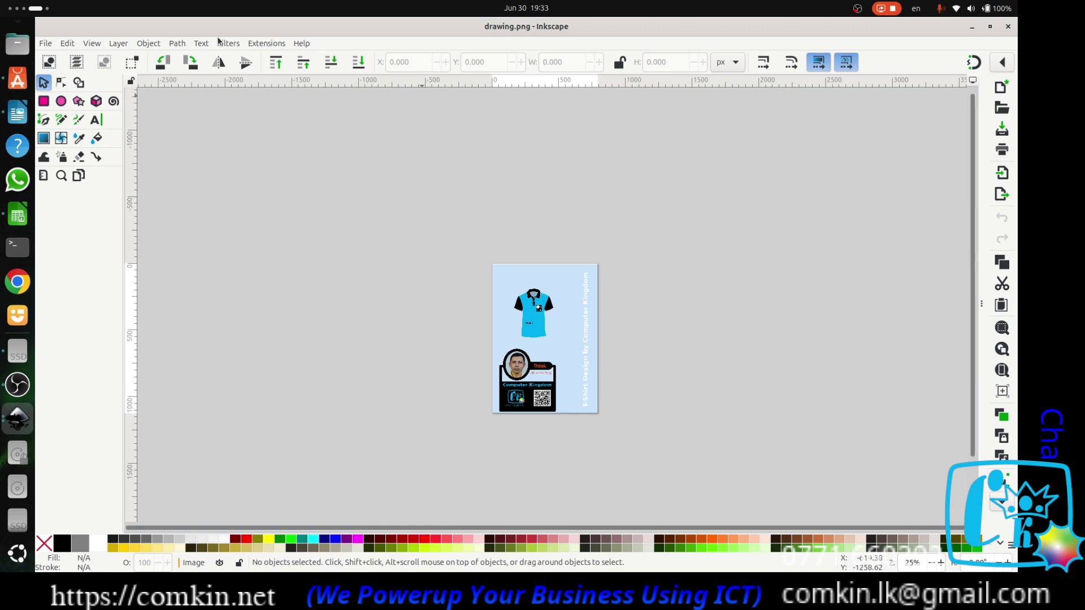
{"action": "left_click", "coordinate": [43, 43]}
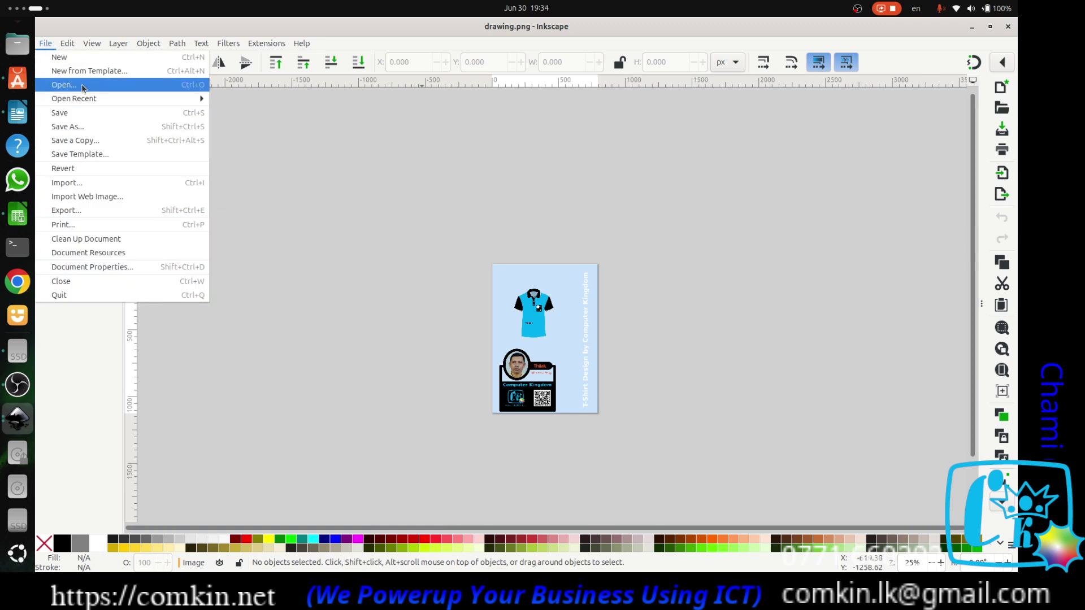
{"action": "left_click", "coordinate": [64, 85]}
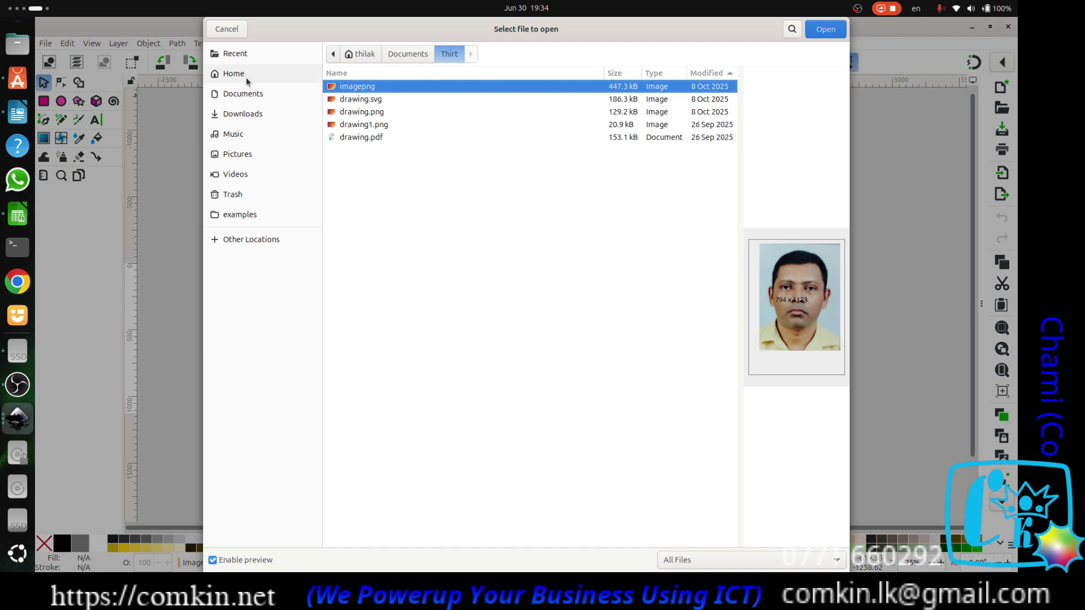
{"action": "left_click", "coordinate": [231, 75]}
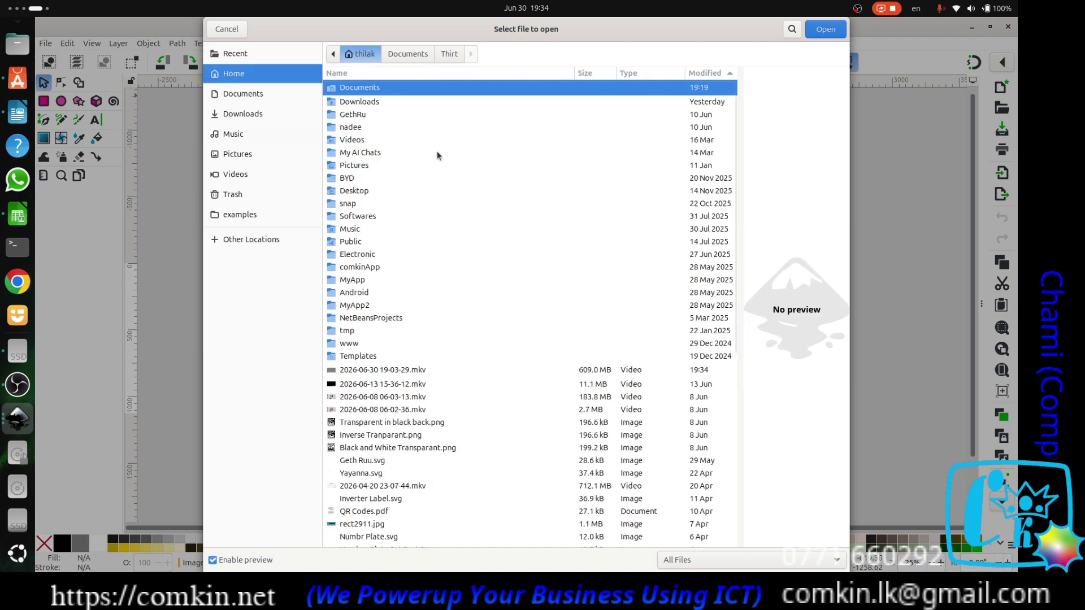
{"action": "double_click", "coordinate": [362, 116]}
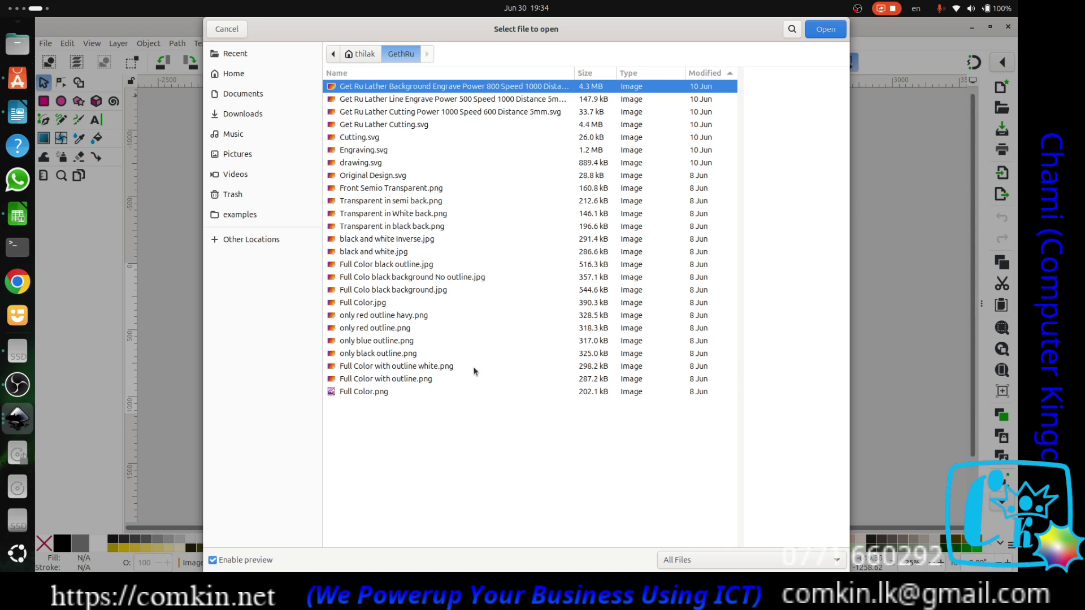
{"action": "double_click", "coordinate": [397, 176]}
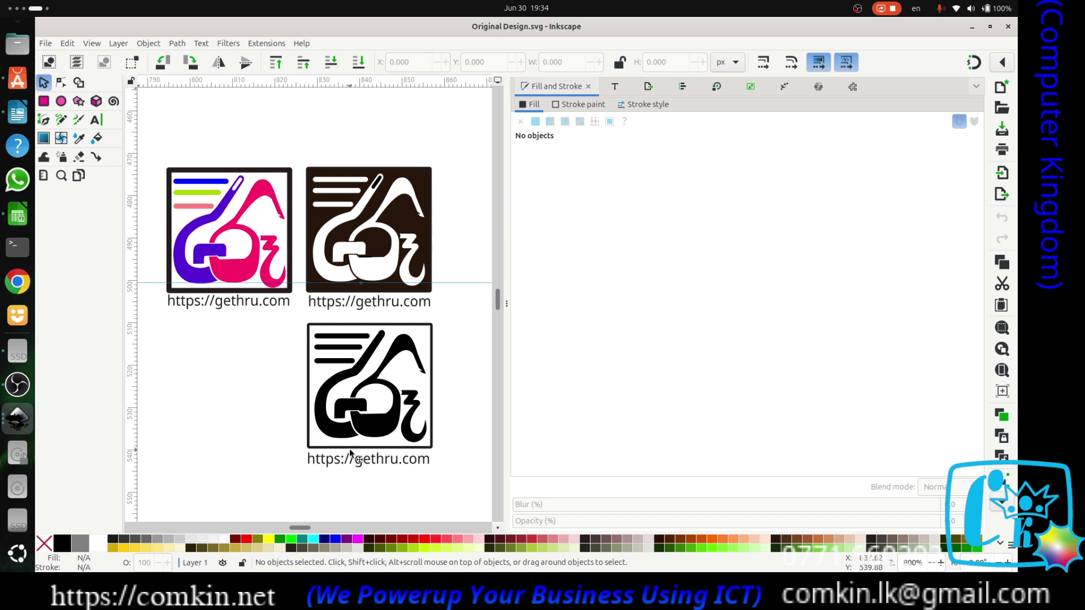
{"action": "left_click", "coordinate": [507, 304]}
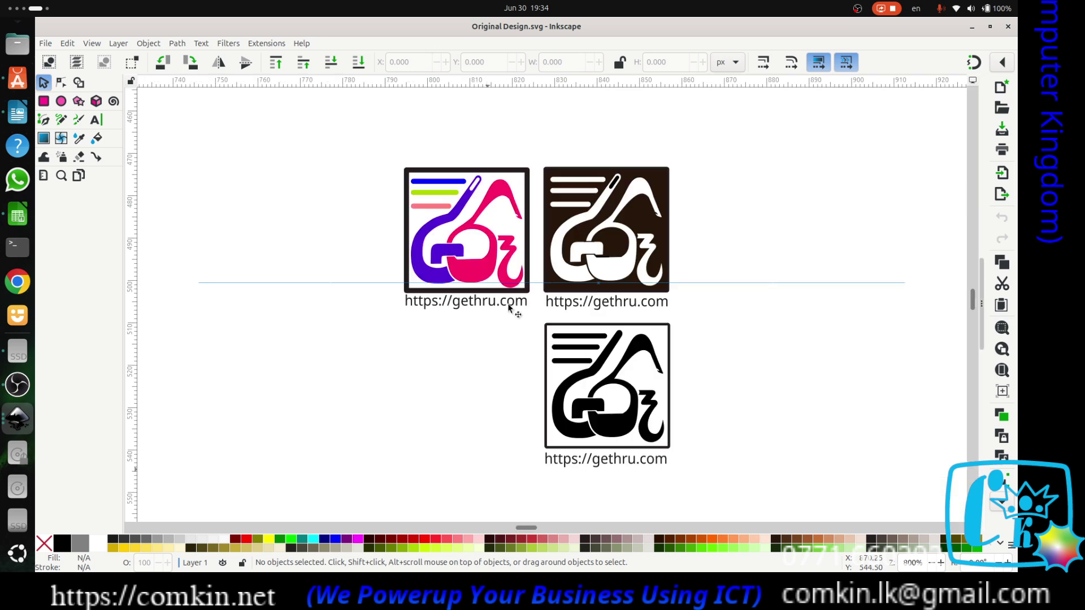
Open the recent file Get Ru Lather Cutting.svg and examine its tag pattern up close.
{"action": "left_click", "coordinate": [47, 46]}
{"action": "mouse_move", "coordinate": [76, 103]}
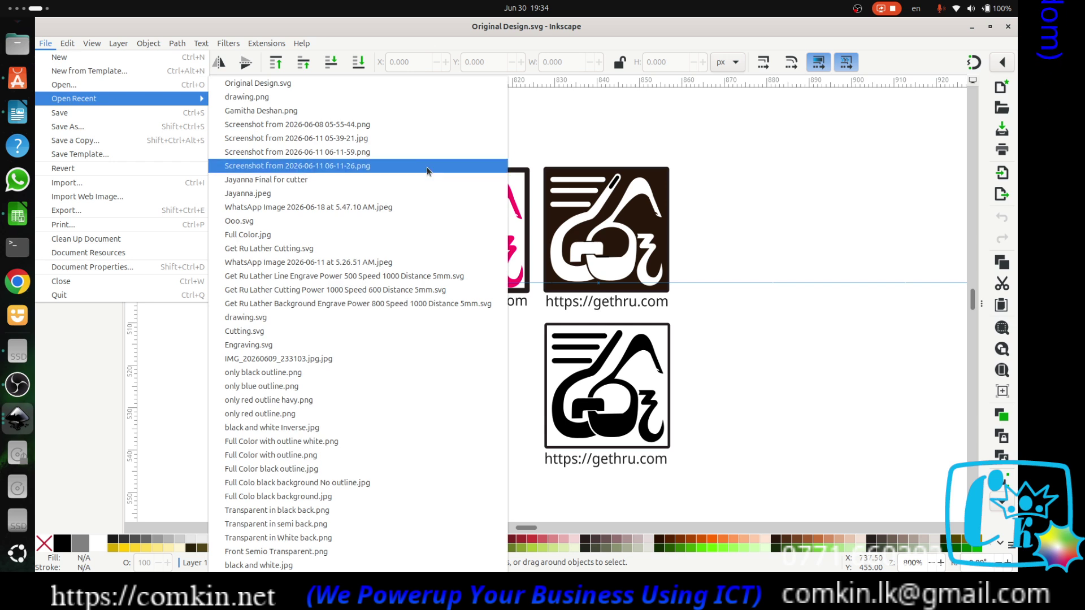
{"action": "left_click", "coordinate": [284, 248]}
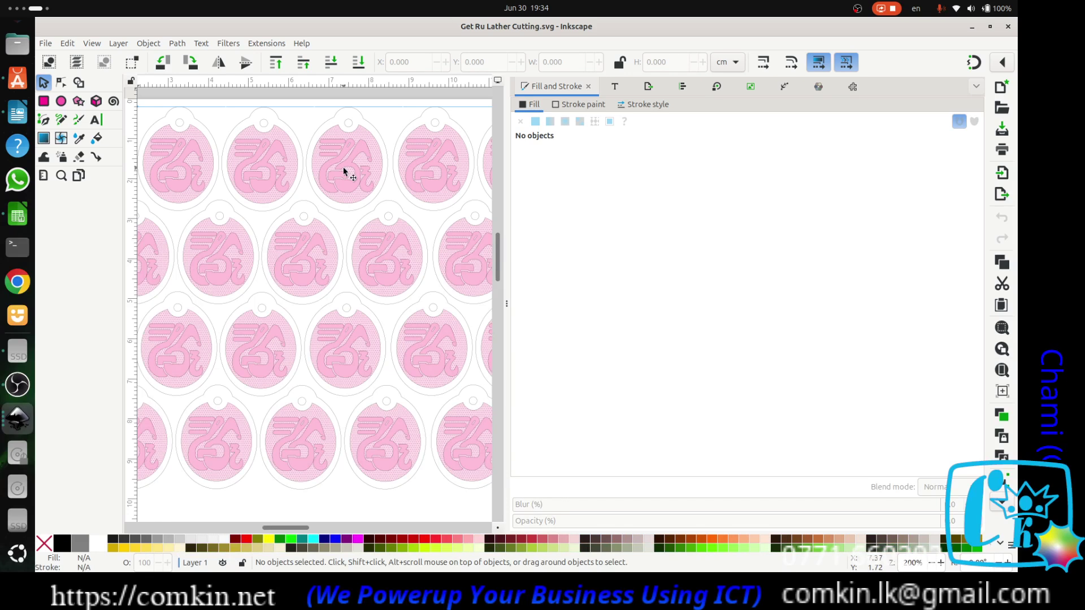
{"action": "scroll", "coordinate": [346, 170], "scroll_direction": "up", "scroll_amount": 3}
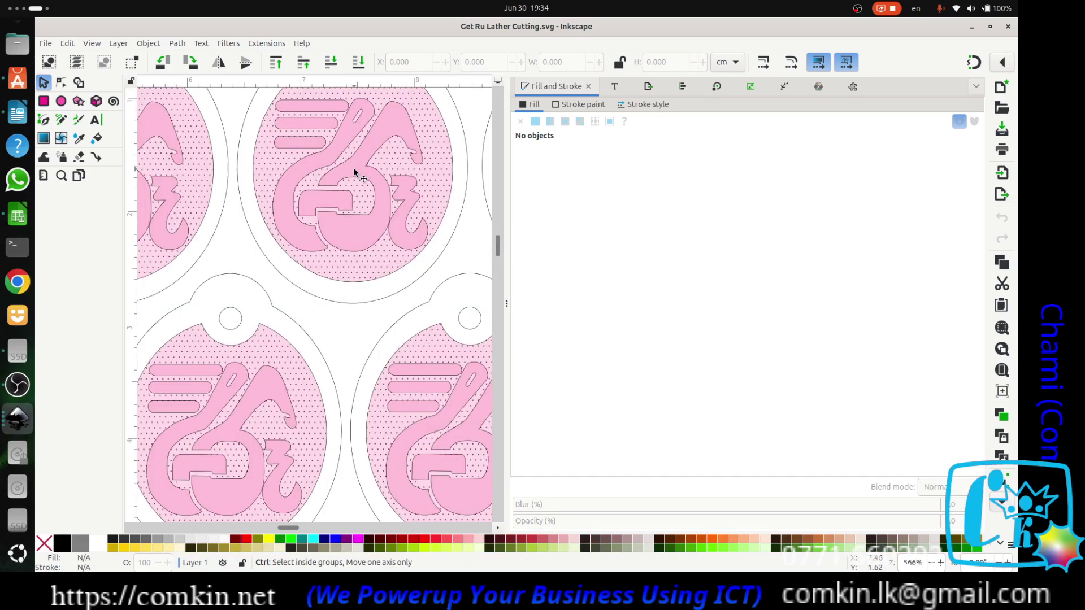
{"action": "scroll", "coordinate": [354, 171], "scroll_direction": "down", "scroll_amount": 2}
{"action": "scroll", "coordinate": [358, 129], "scroll_direction": "up", "scroll_amount": 3}
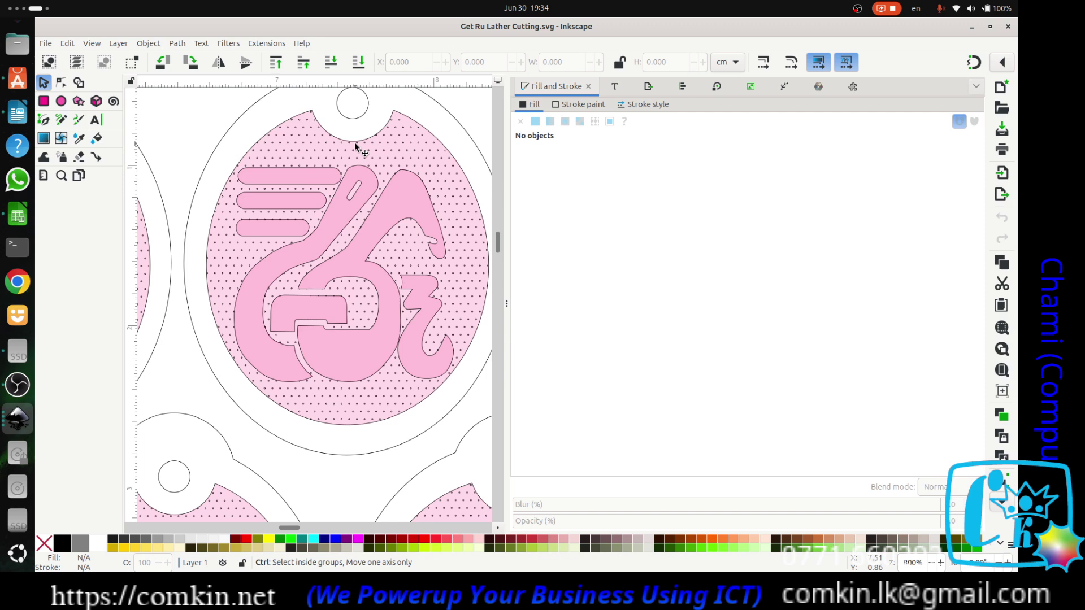
{"action": "scroll", "coordinate": [356, 145], "scroll_direction": "down", "scroll_amount": 6}
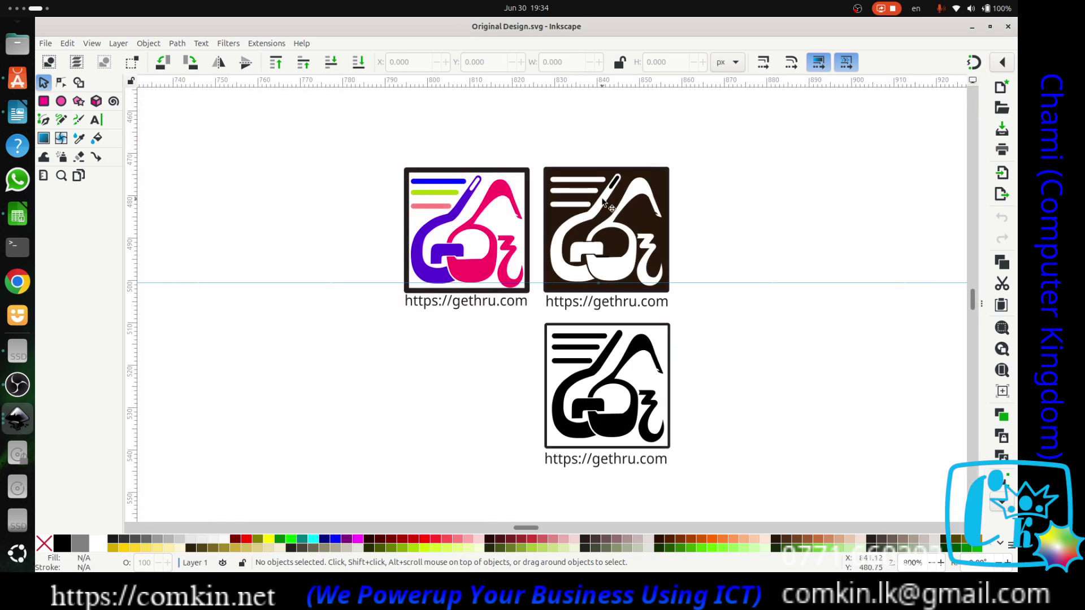
Switch workspaces to check the Useful Periodic Table Lite installation in App Center and return to the Inkscape workspace.
{"action": "key", "text": "ctrl+alt+Right"}
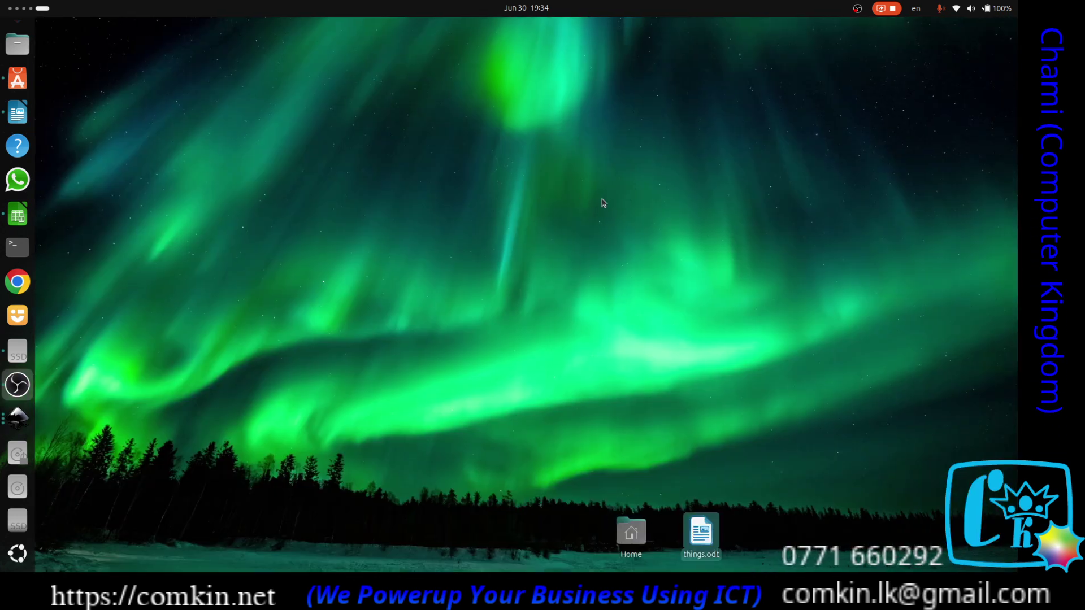
{"action": "key", "text": "ctrl+alt+Left"}
{"action": "key", "text": "ctrl+alt+Left"}
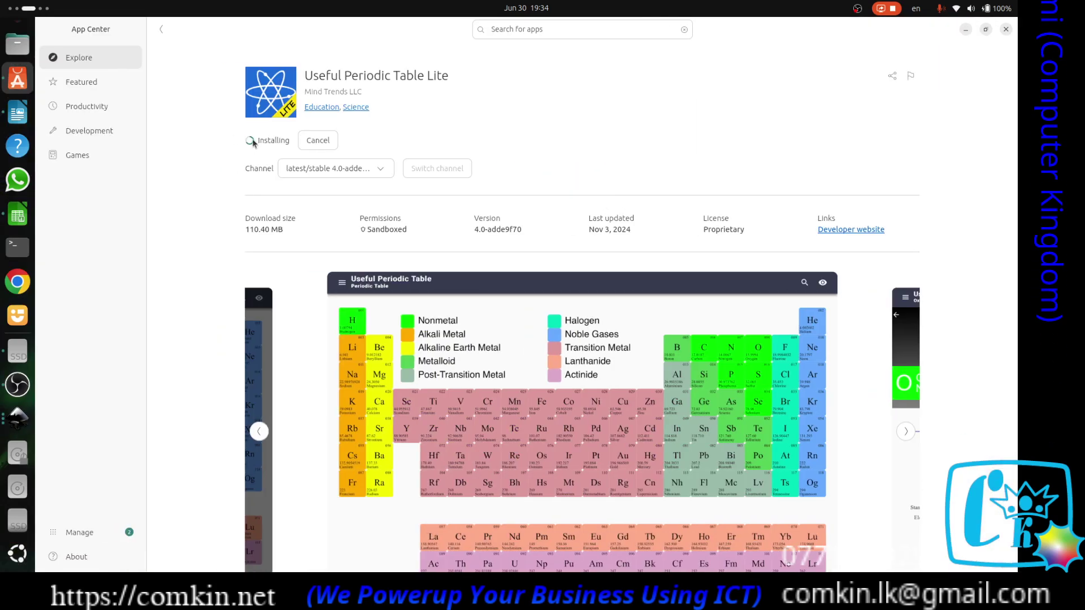
{"action": "key", "text": "ctrl+alt+Right"}
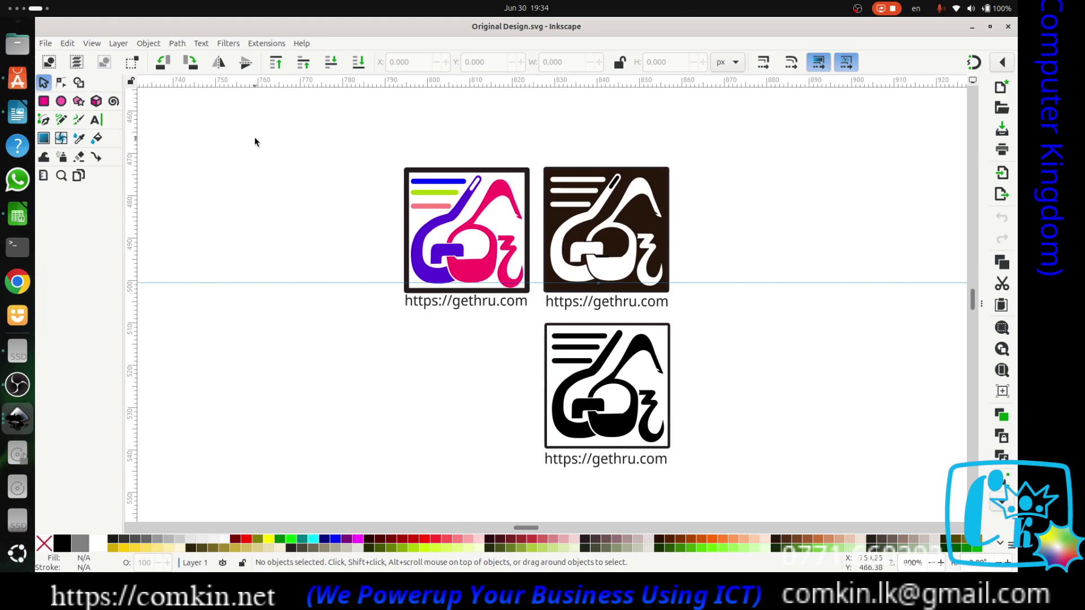
Close the Original Design.svg window and launch GNU Image Manipulation Program from the installed applications.
{"action": "left_click", "coordinate": [1008, 26]}
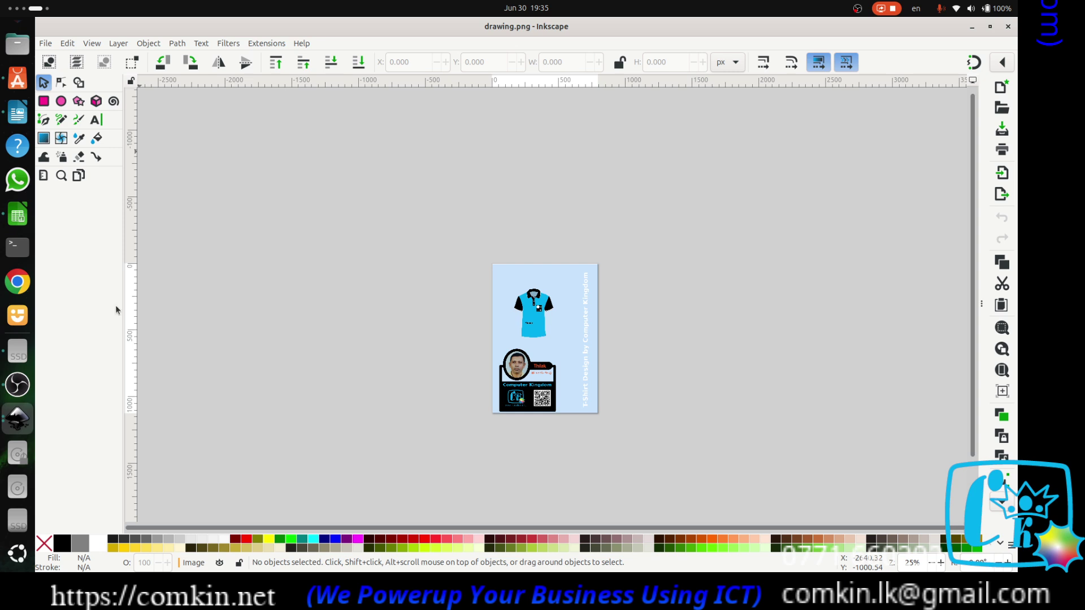
{"action": "scroll", "coordinate": [7, 69], "scroll_direction": "up", "scroll_amount": 3}
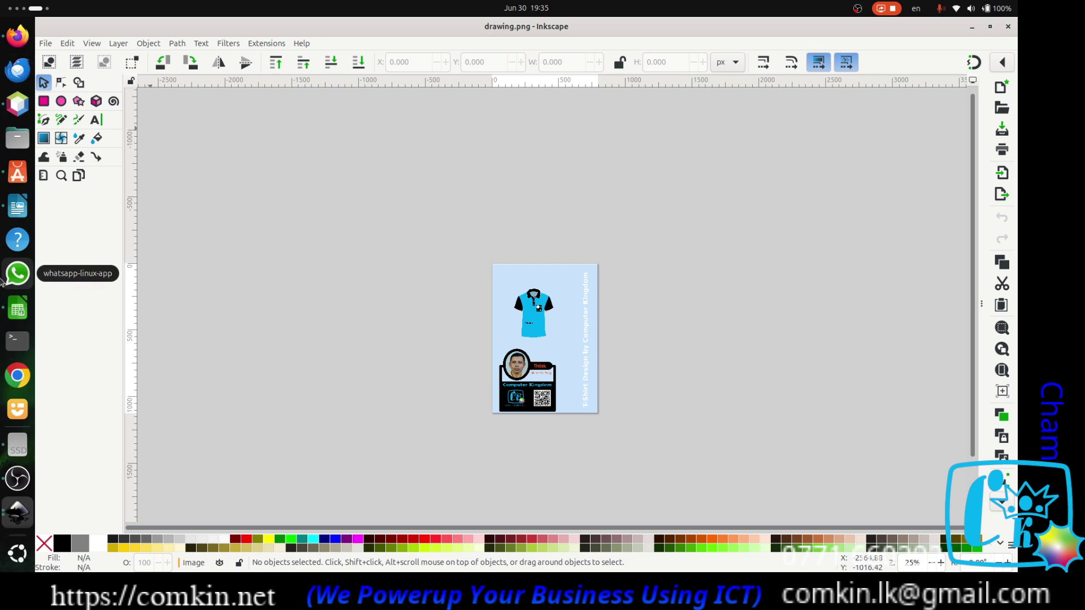
{"action": "scroll", "coordinate": [4, 282], "scroll_direction": "down", "scroll_amount": 2}
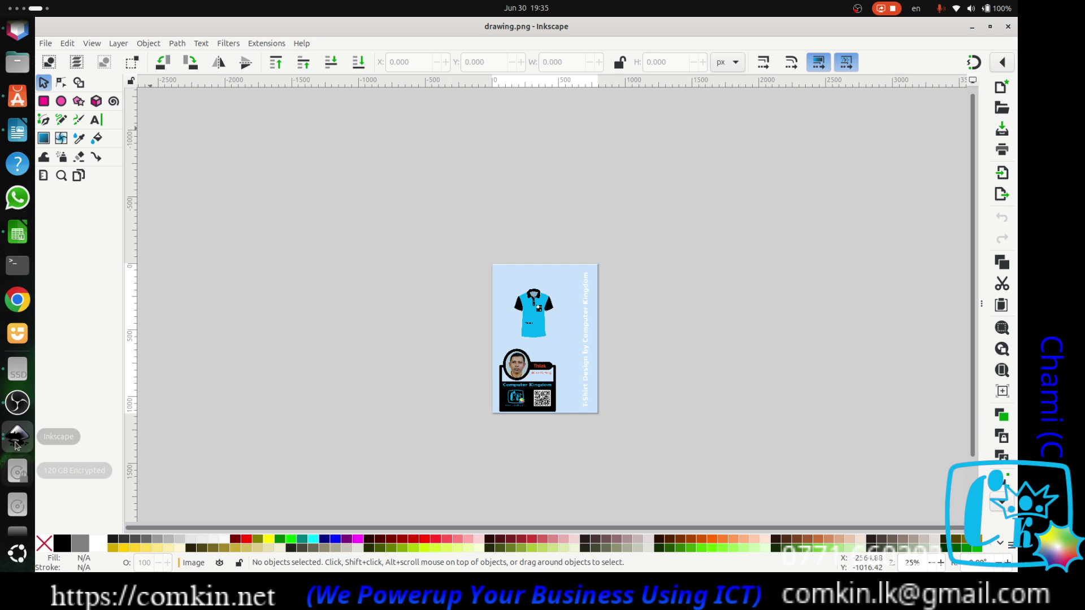
{"action": "left_click", "coordinate": [18, 558]}
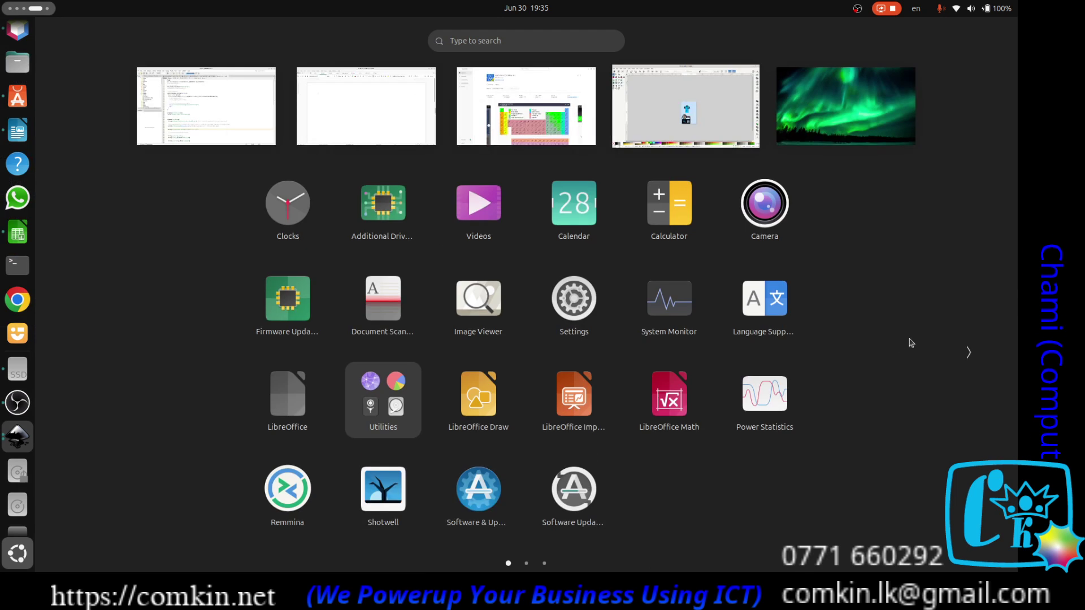
{"action": "left_click", "coordinate": [964, 356]}
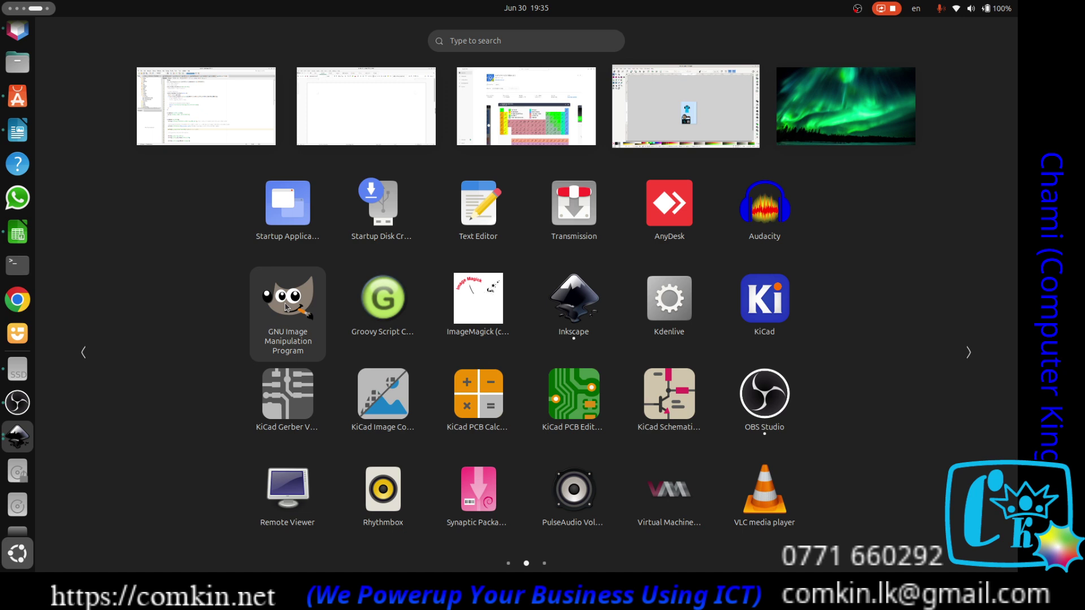
{"action": "left_click", "coordinate": [288, 316]}
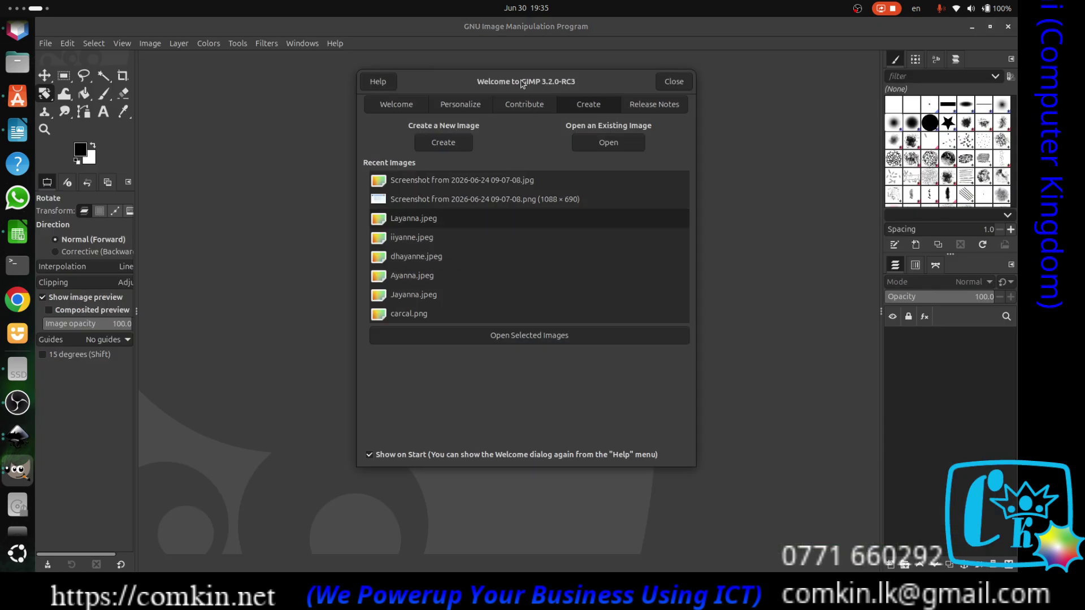
Dismiss GIMP's welcome dialog and try to create an image from the clipboard.
{"action": "mouse_move", "coordinate": [522, 84]}
{"action": "left_mouse_down"}
{"action": "mouse_move", "coordinate": [668, 297]}
{"action": "mouse_move", "coordinate": [516, 87]}
{"action": "left_mouse_up"}
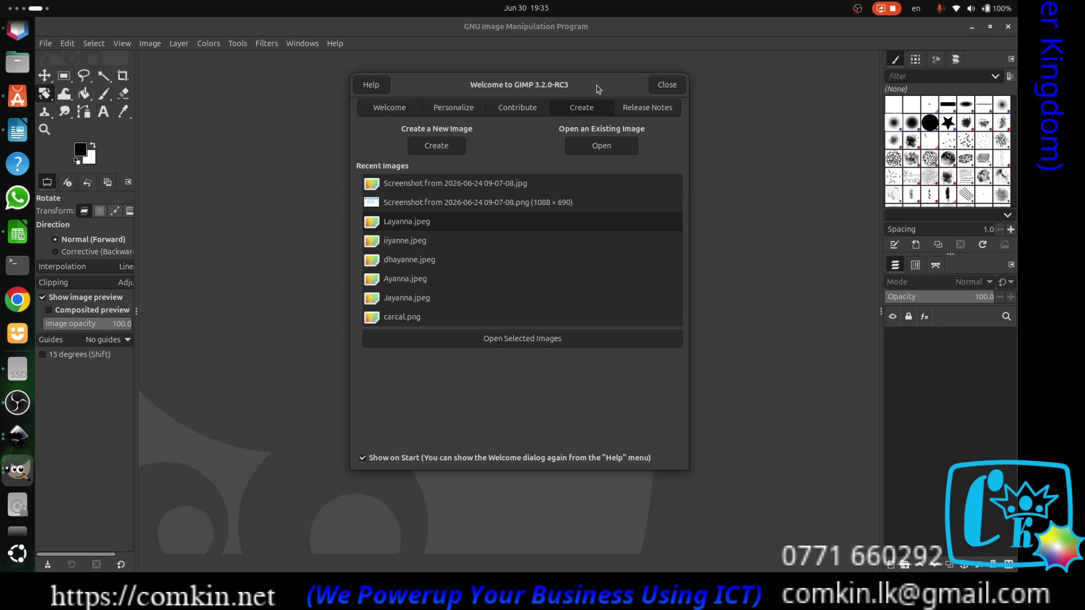
{"action": "left_click", "coordinate": [683, 83]}
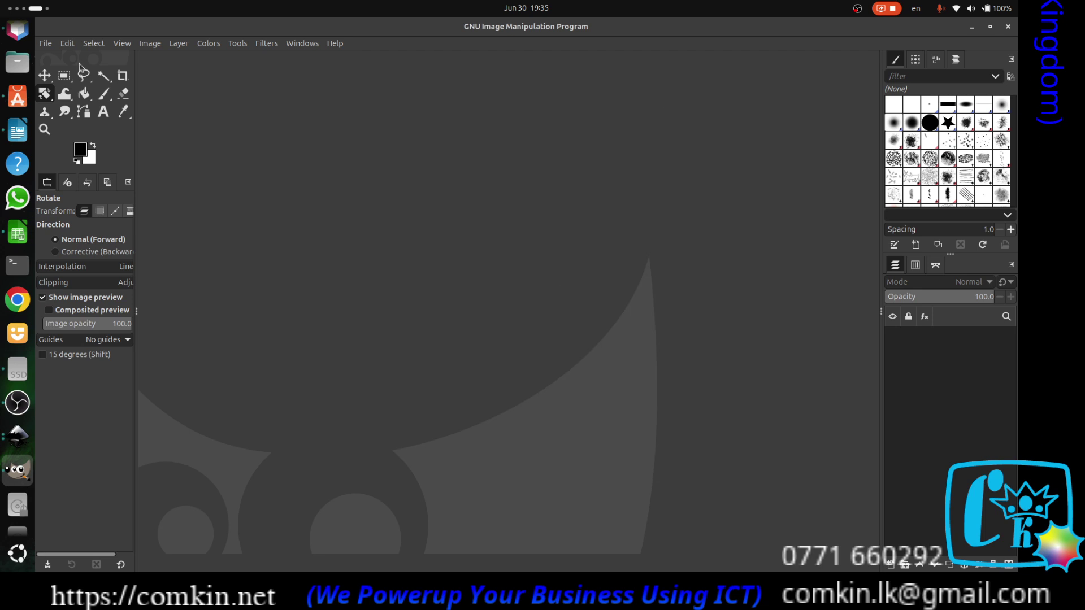
{"action": "left_click", "coordinate": [45, 43]}
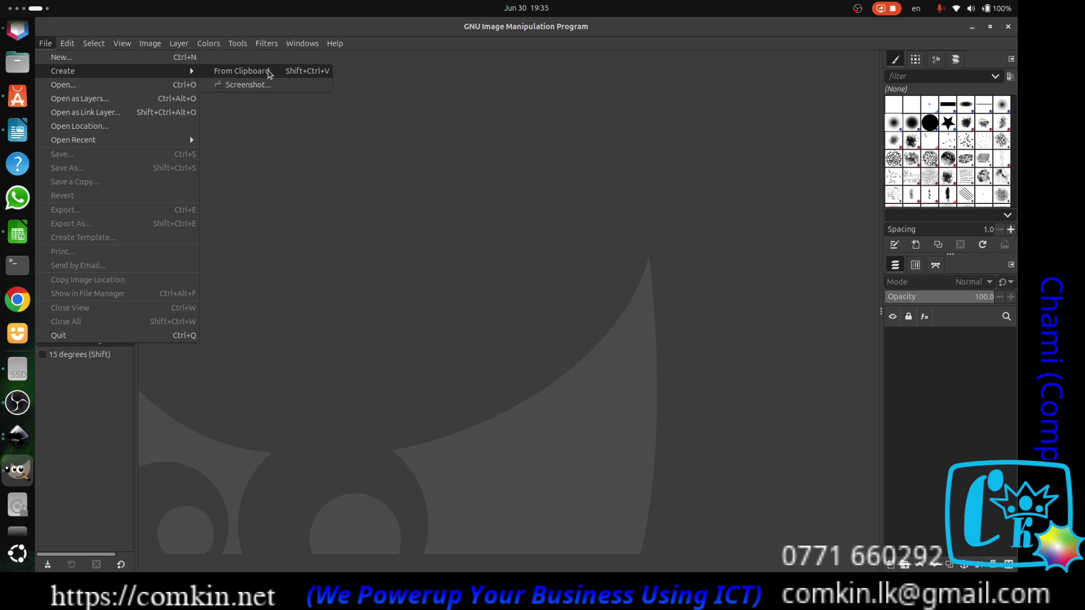
{"action": "left_click", "coordinate": [269, 74]}
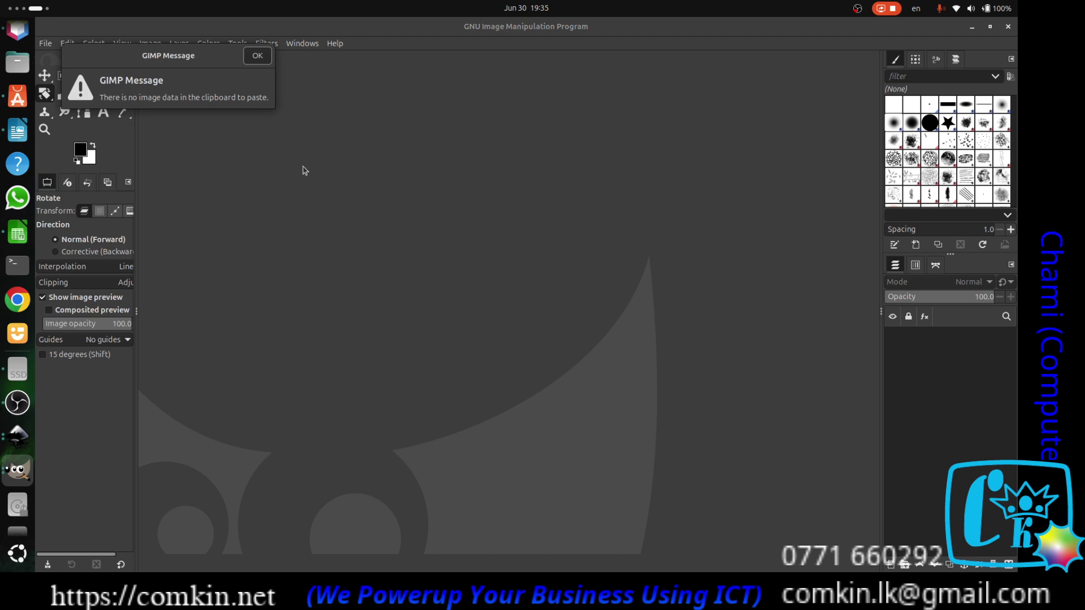
{"action": "left_click", "coordinate": [254, 55]}
Create a new 1920 × 1080 px RGB image at 300 pixels/in, reviewing the advanced options first.
{"action": "left_click", "coordinate": [46, 48]}
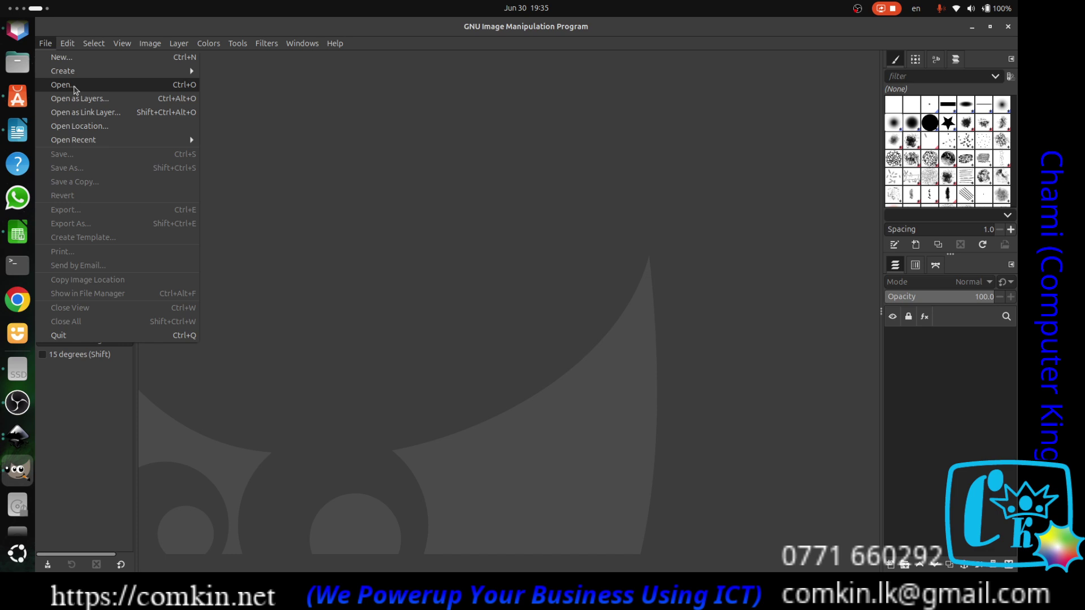
{"action": "left_click", "coordinate": [62, 57]}
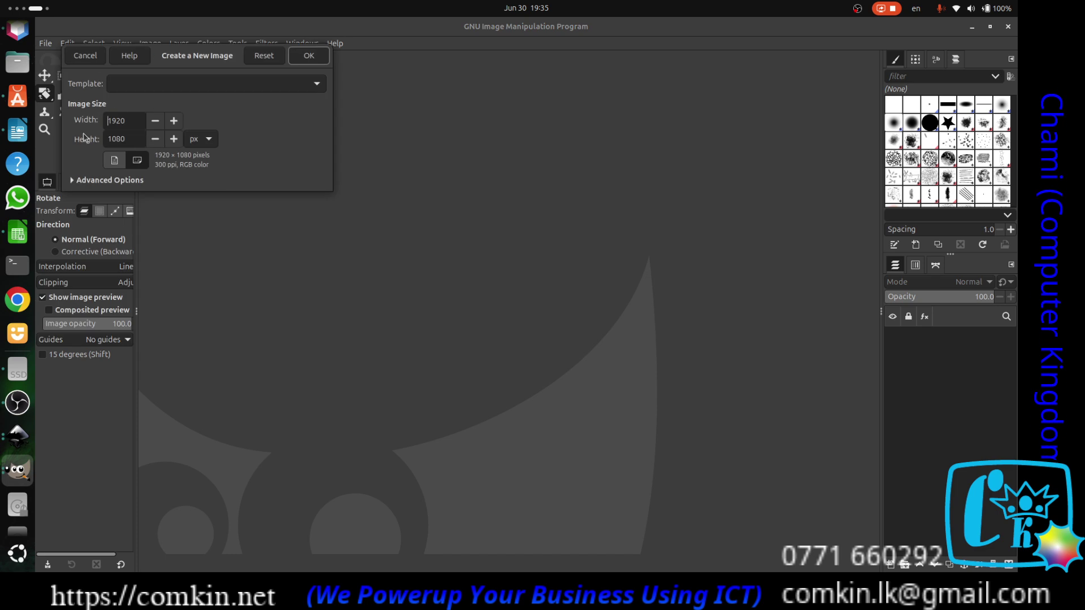
{"action": "left_click_drag", "start_coordinate": [185, 59], "coordinate": [602, 149]}
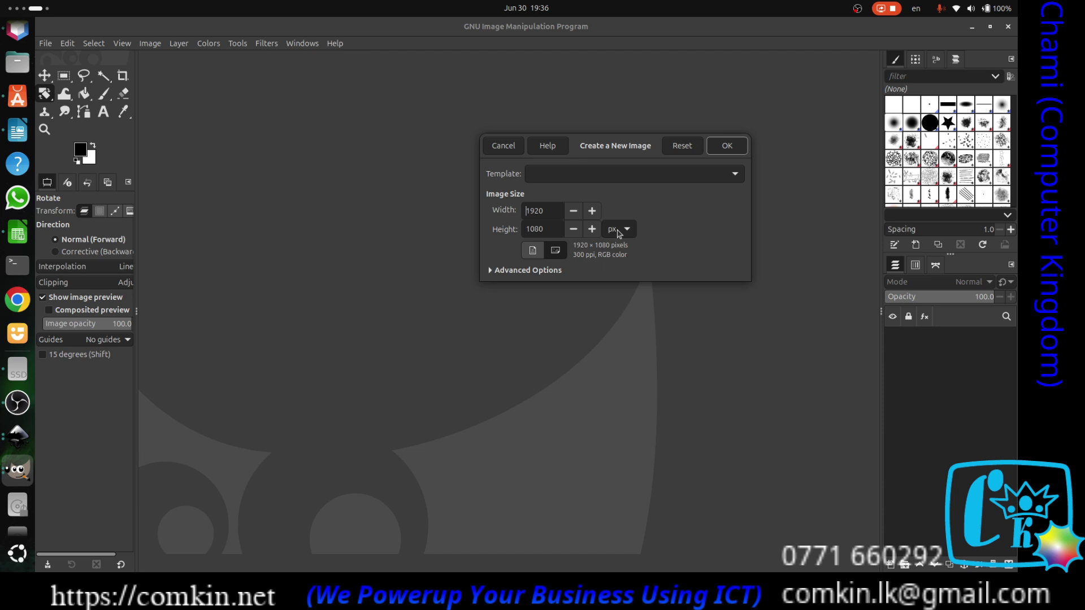
{"action": "left_click", "coordinate": [515, 272]}
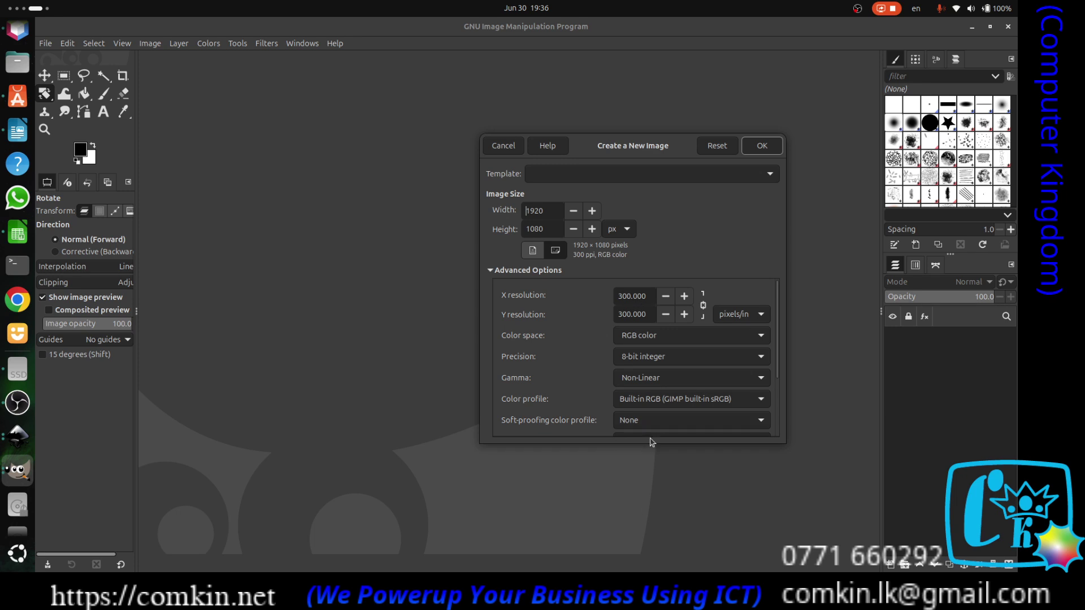
{"action": "scroll", "coordinate": [674, 424], "scroll_direction": "down", "scroll_amount": 1}
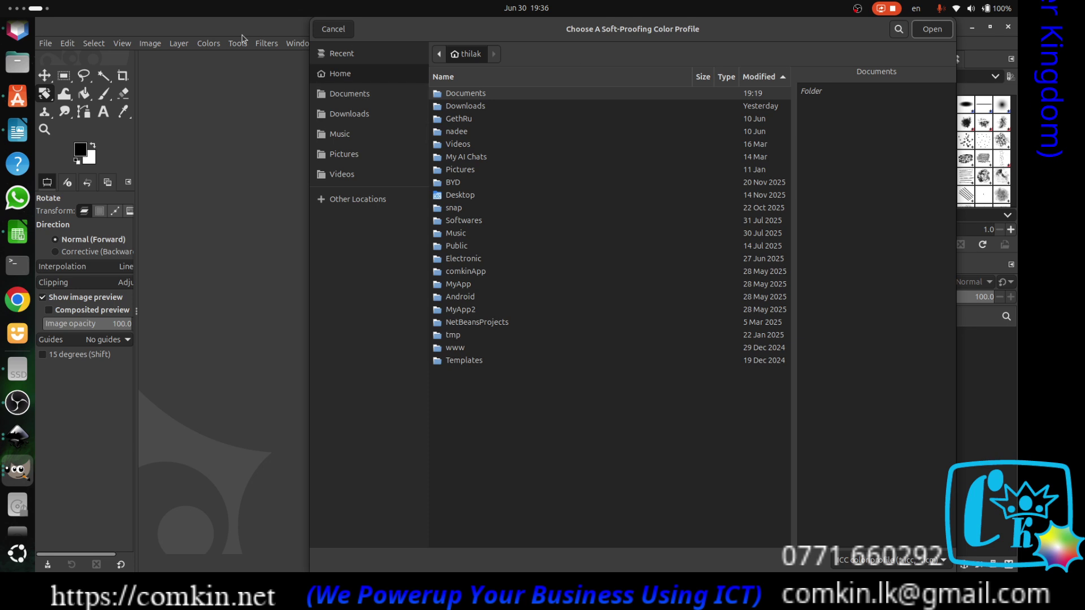
{"action": "left_click", "coordinate": [334, 29]}
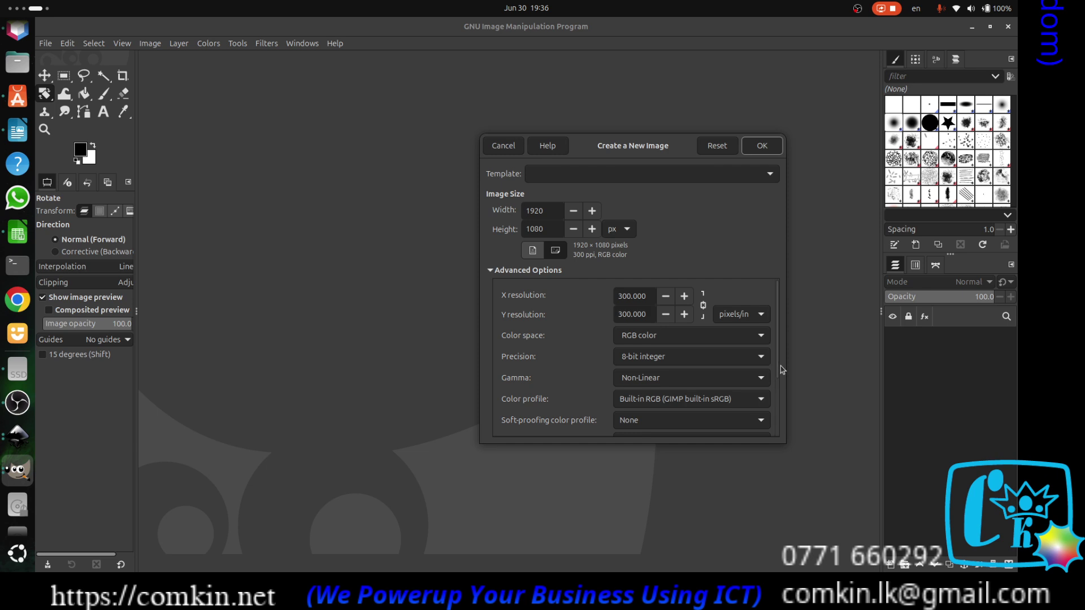
{"action": "left_click_drag", "start_coordinate": [779, 373], "coordinate": [752, 99]}
{"action": "left_click", "coordinate": [761, 151]}
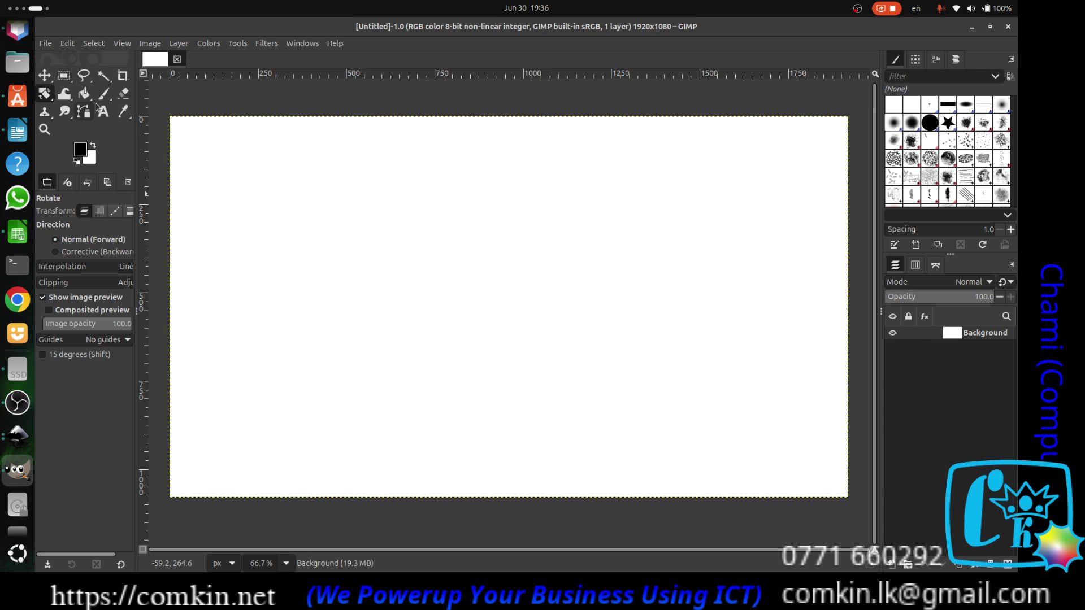
Choose the Paintbrush tool, set its brush size to 54, and check the available gradients without changing the selection.
{"action": "left_click", "coordinate": [104, 95]}
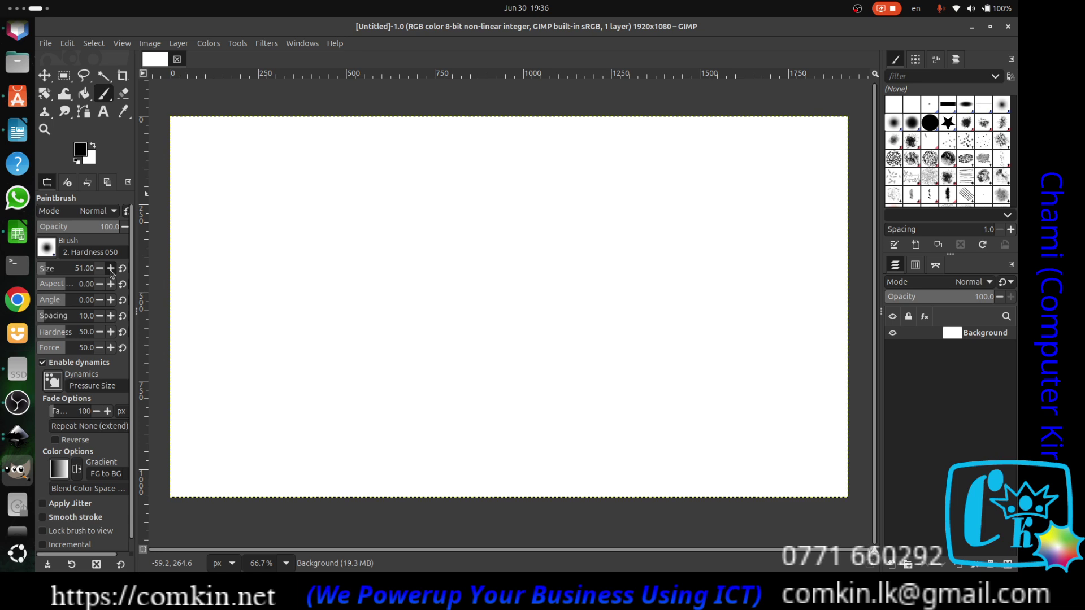
{"action": "left_click", "coordinate": [110, 268]}
{"action": "left_click", "coordinate": [110, 269]}
{"action": "left_click", "coordinate": [110, 269]}
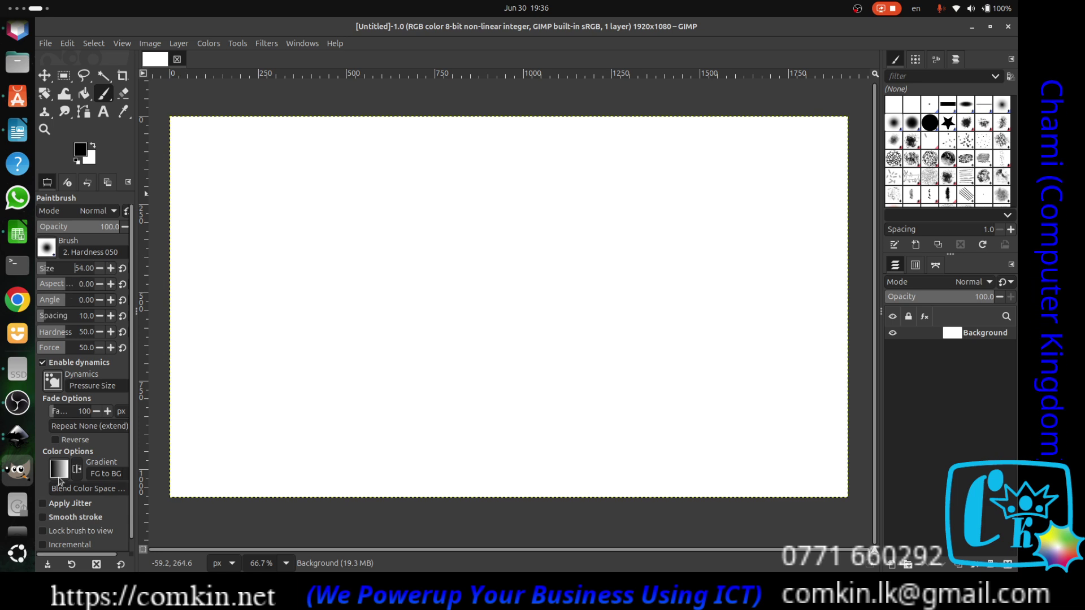
{"action": "left_click", "coordinate": [56, 474]}
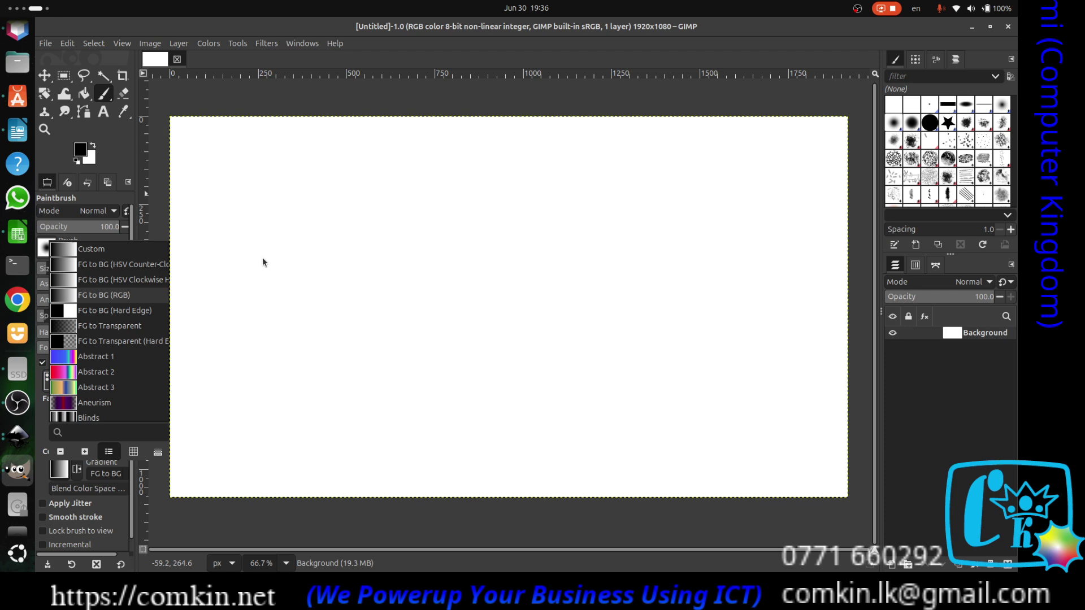
{"action": "left_click", "coordinate": [88, 148]}
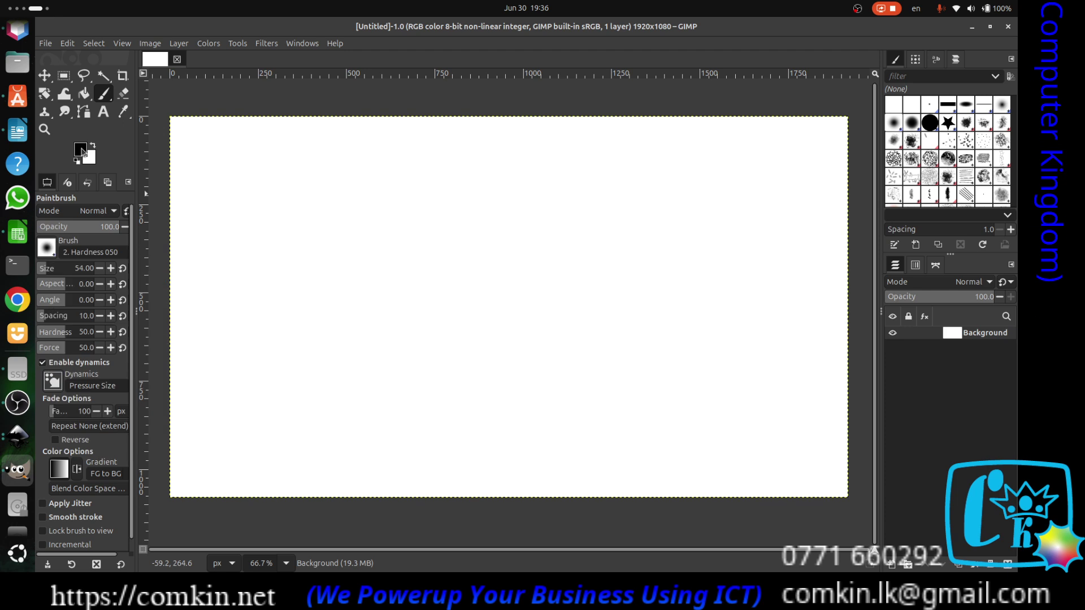
Set the foreground color to red de4343 and paint a curved S-shaped stroke across the canvas's left half.
{"action": "left_click", "coordinate": [81, 149]}
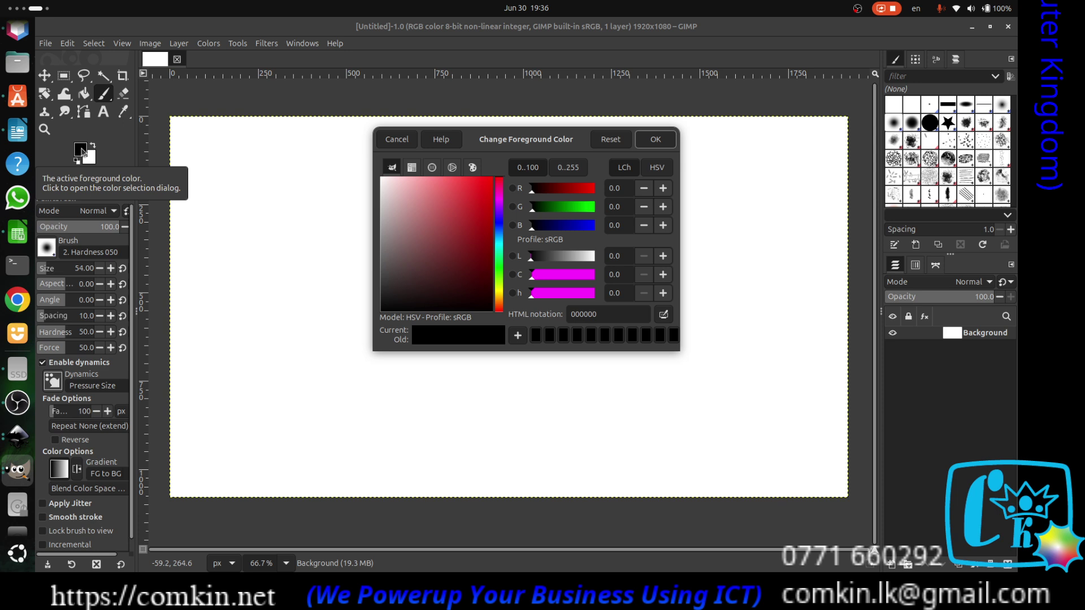
{"action": "left_click", "coordinate": [459, 193]}
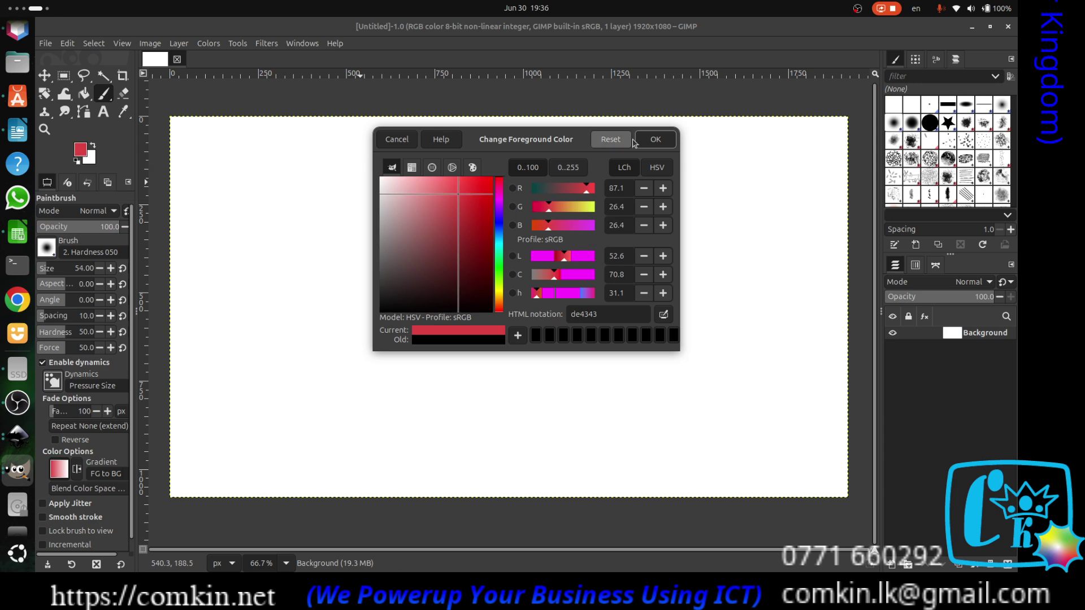
{"action": "left_click", "coordinate": [652, 139]}
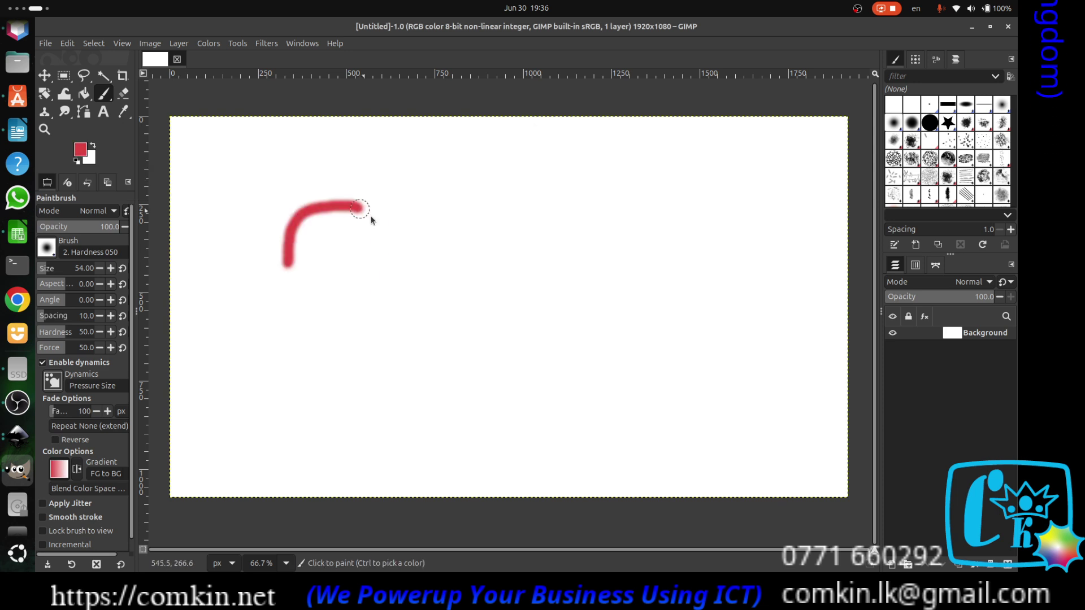
{"action": "left_click_drag", "start_coordinate": [367, 360], "coordinate": [488, 360]}
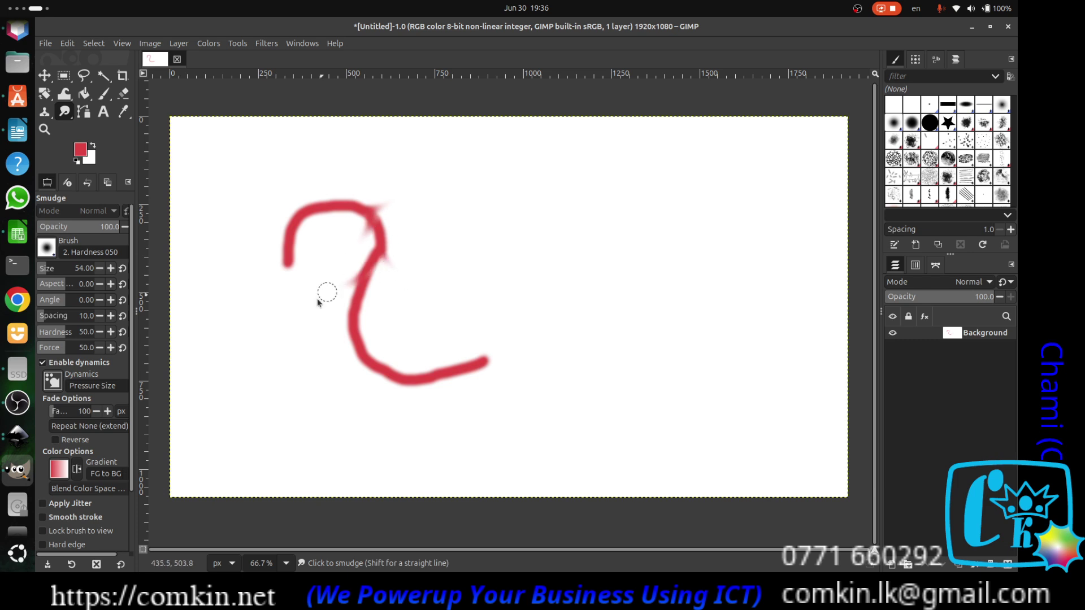
Warp the edges of the stroke's upper arc and bucket-fill the white background with the red foreground color.
{"action": "left_click", "coordinate": [65, 95]}
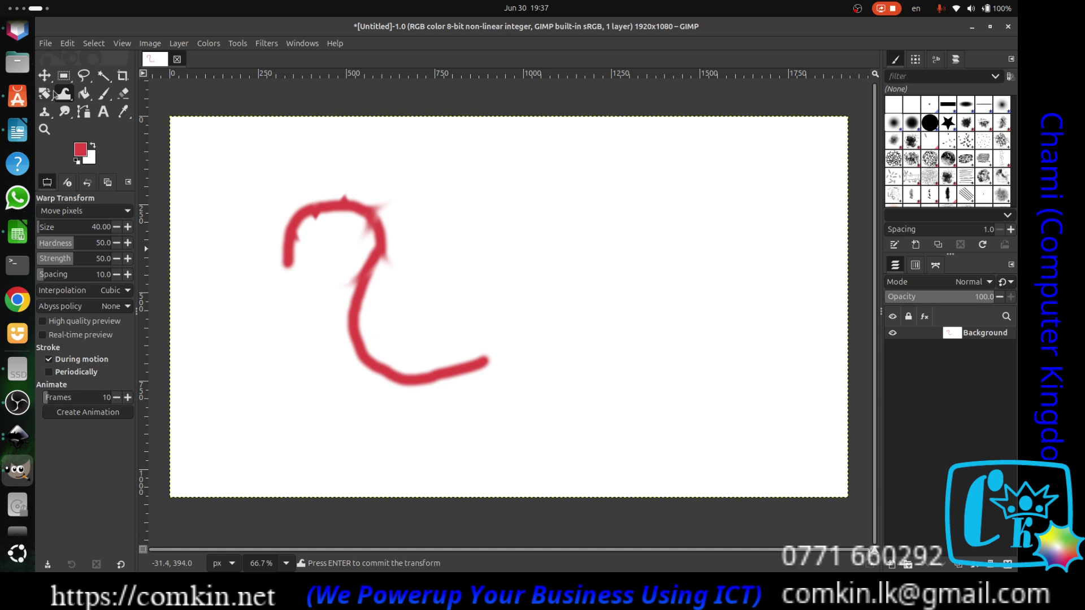
{"action": "left_click", "coordinate": [84, 94]}
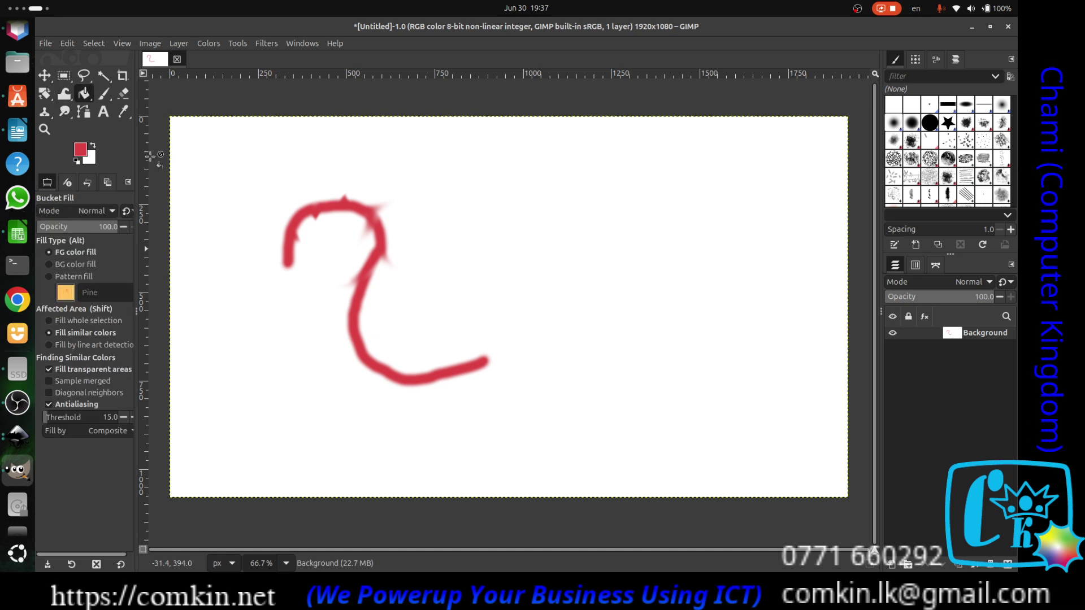
{"action": "left_click", "coordinate": [458, 175]}
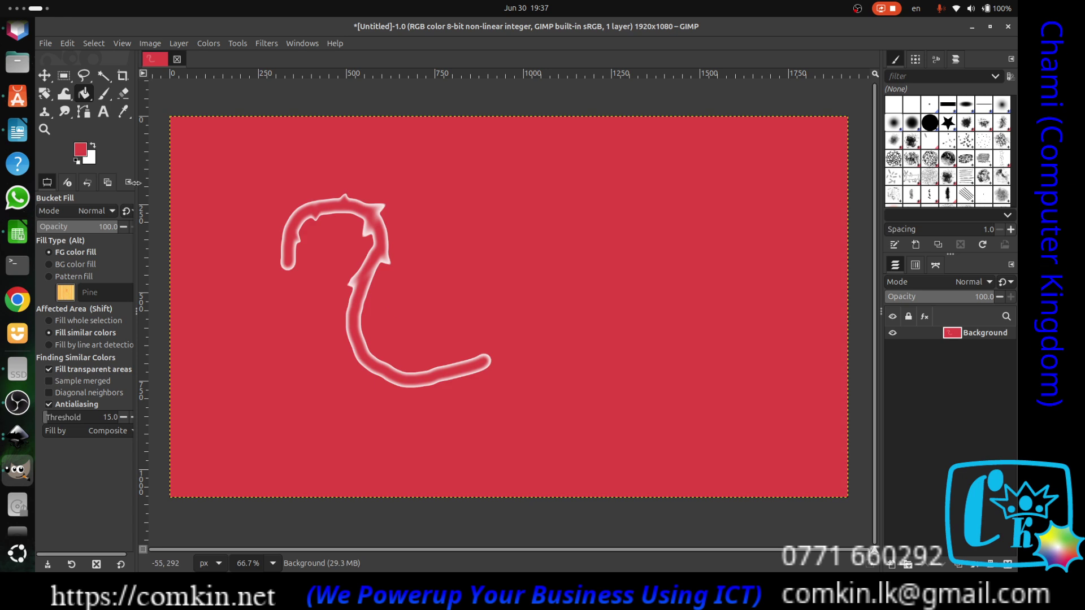
Delete a rectangular area about 423 × 232 px over the stroke's upper arc, and quit GIMP discarding the changes.
{"action": "left_click", "coordinate": [64, 76]}
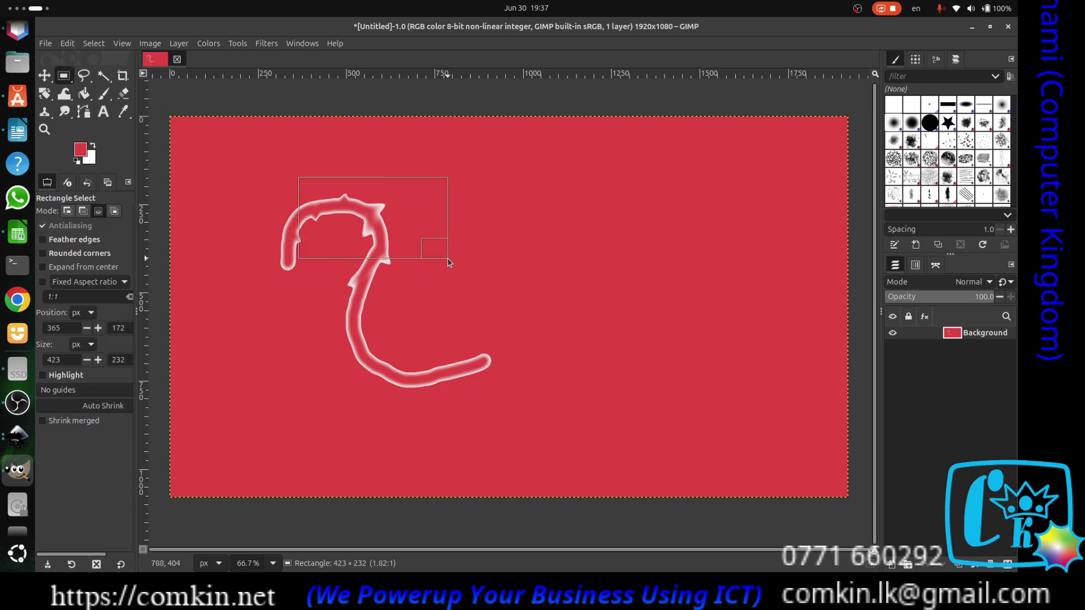
{"action": "key", "text": "Delete"}
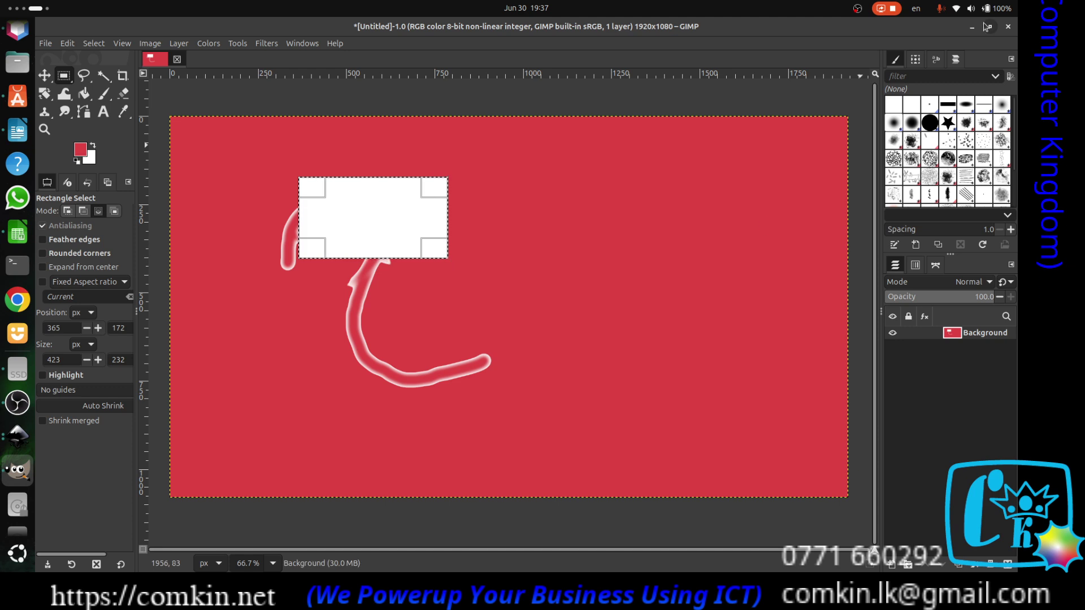
{"action": "left_click", "coordinate": [1009, 27]}
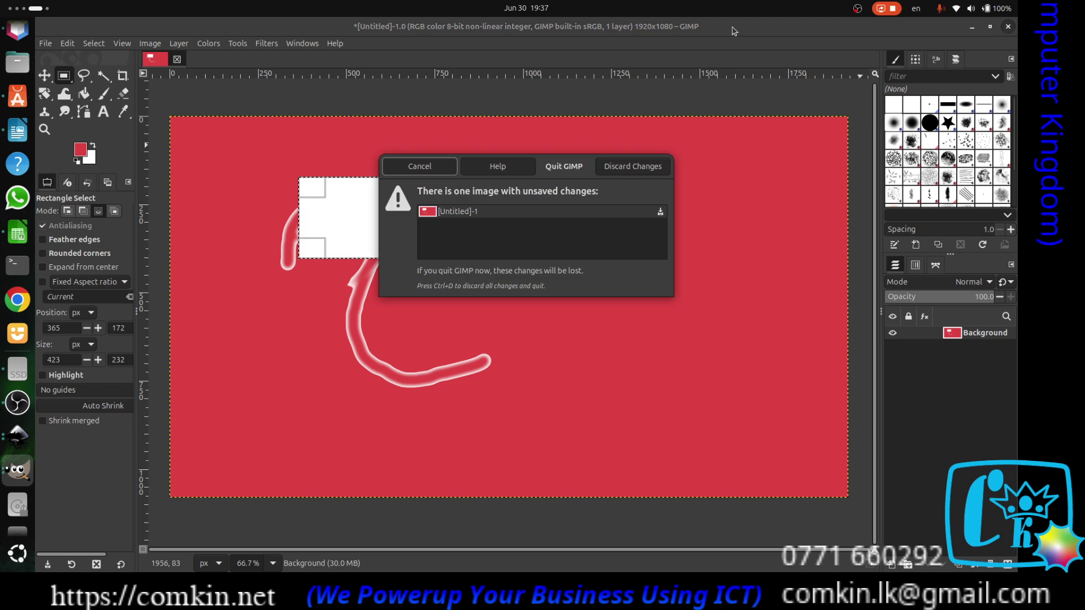
{"action": "left_click", "coordinate": [627, 167]}
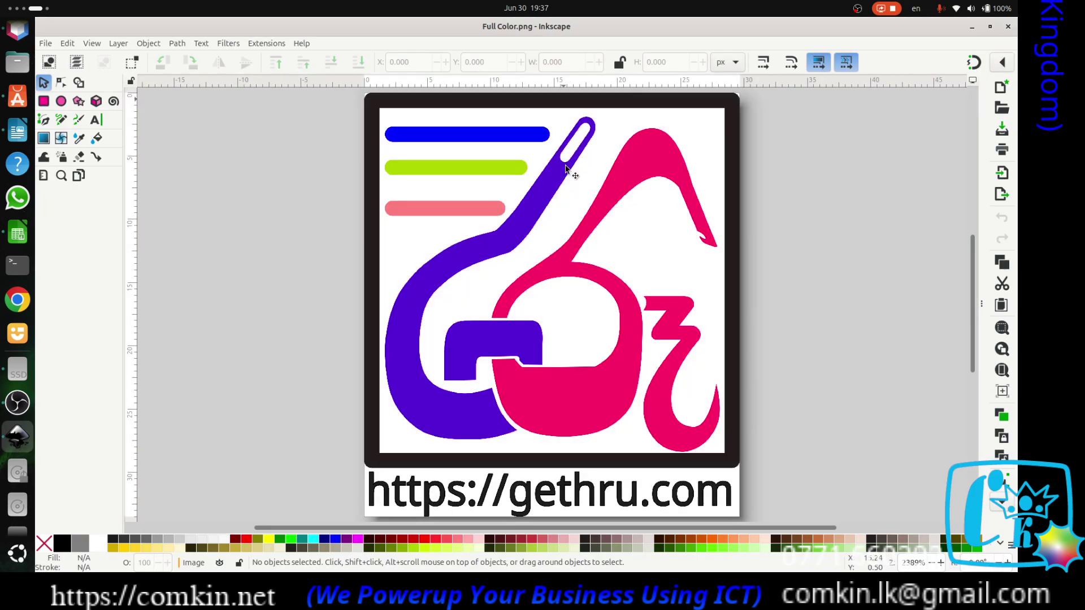
Switch to the App Center workspace and examine the Useful Periodic Table Lite page's installation status, app details and screenshots.
{"action": "key", "text": "ctrl+alt+Right"}
{"action": "key", "text": "ctrl+alt+Left"}
{"action": "key", "text": "ctrl+alt+Left"}
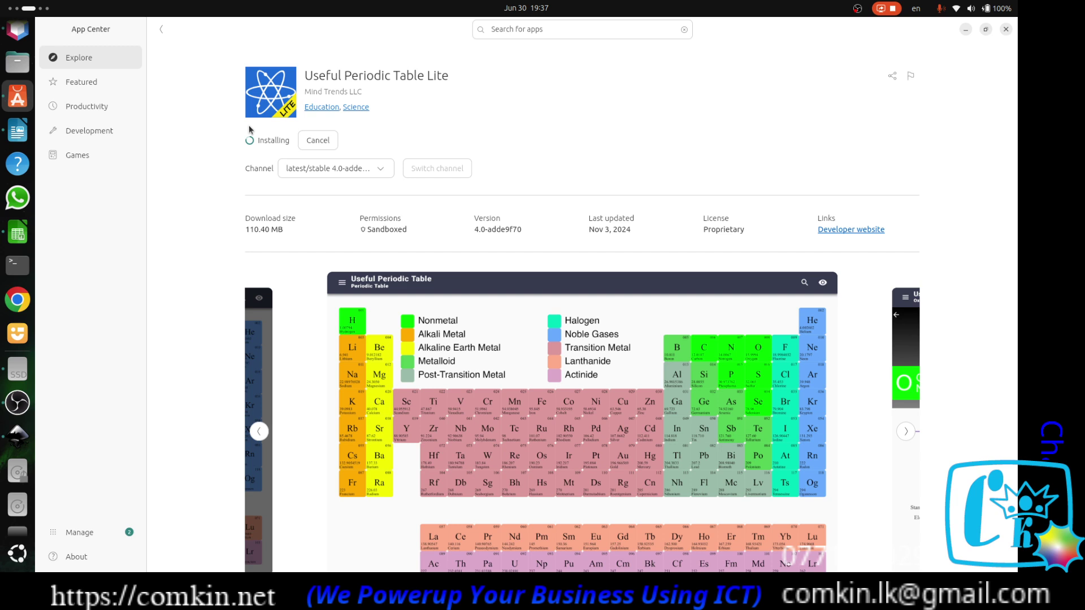
{"action": "scroll", "coordinate": [569, 283], "scroll_direction": "down", "scroll_amount": 1}
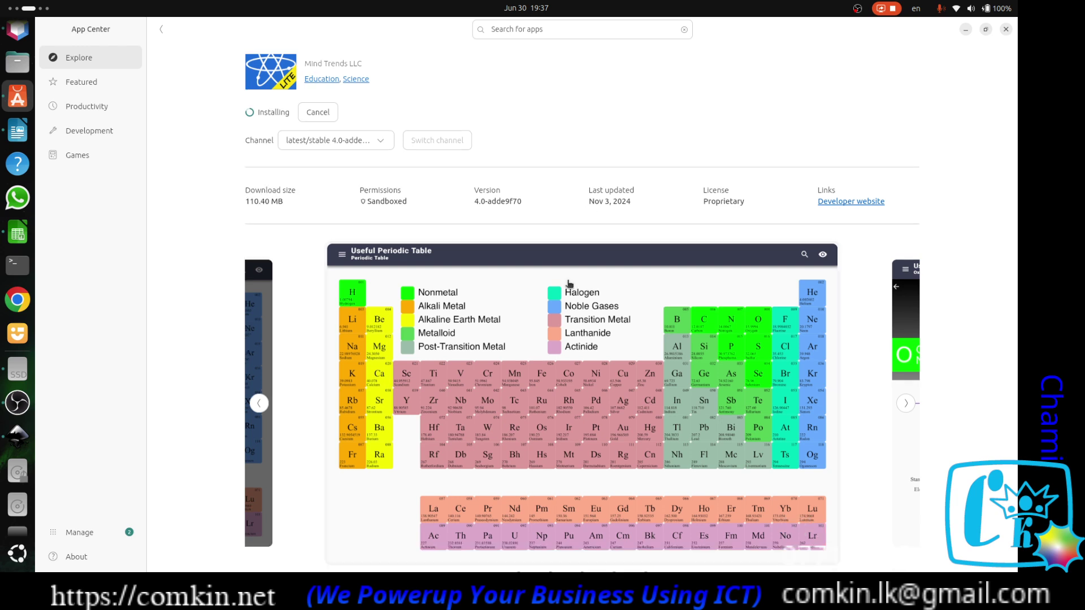
{"action": "scroll", "coordinate": [569, 283], "scroll_direction": "down", "scroll_amount": 4}
{"action": "scroll", "coordinate": [569, 289], "scroll_direction": "up", "scroll_amount": 5}
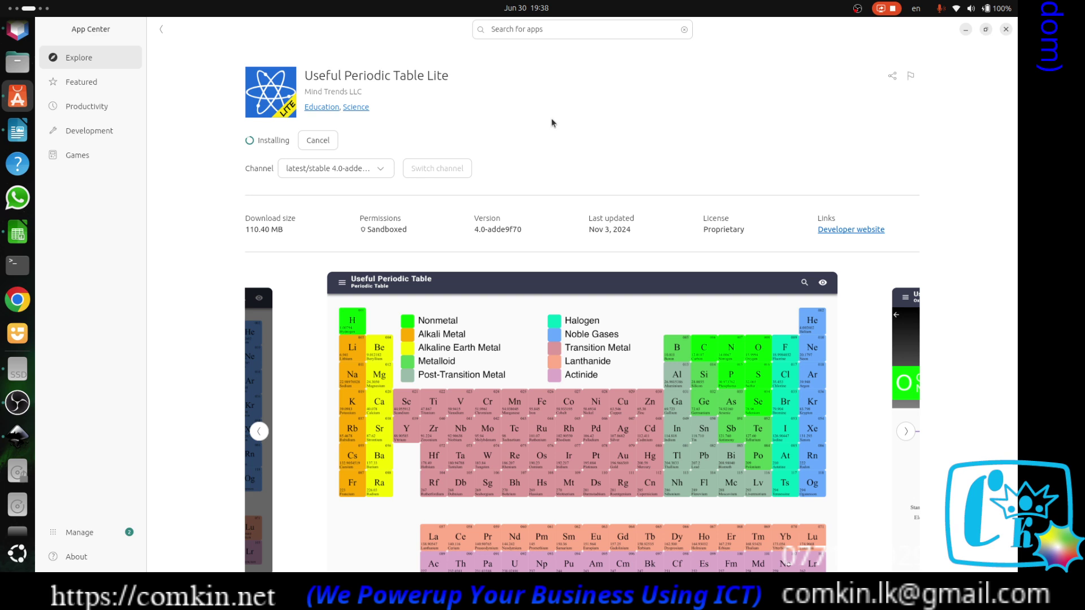
{"action": "scroll", "coordinate": [551, 117], "scroll_direction": "down", "scroll_amount": 3}
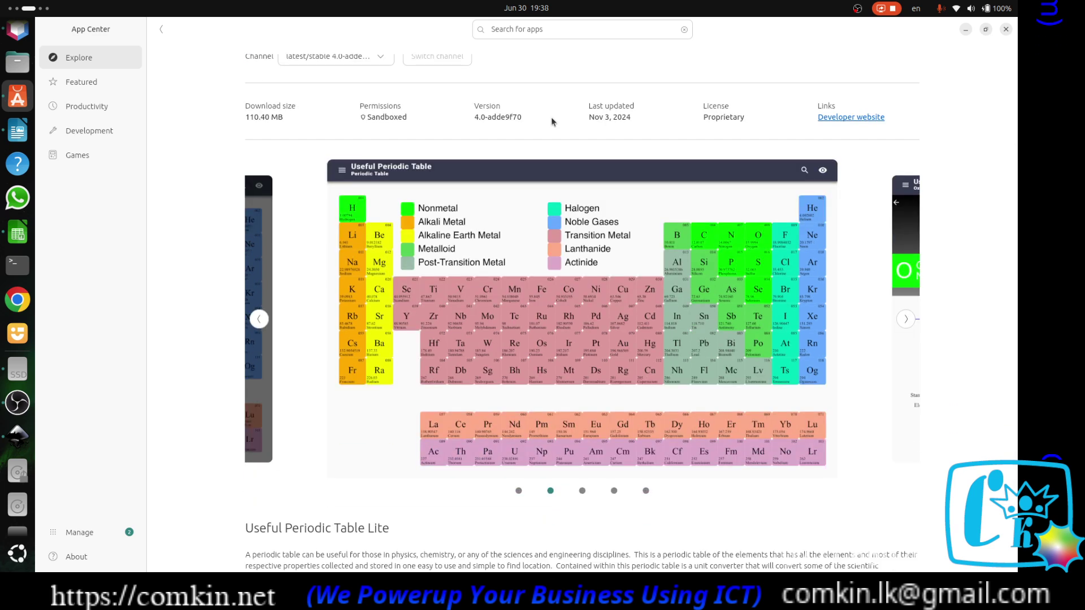
{"action": "scroll", "coordinate": [551, 118], "scroll_direction": "up", "scroll_amount": 3}
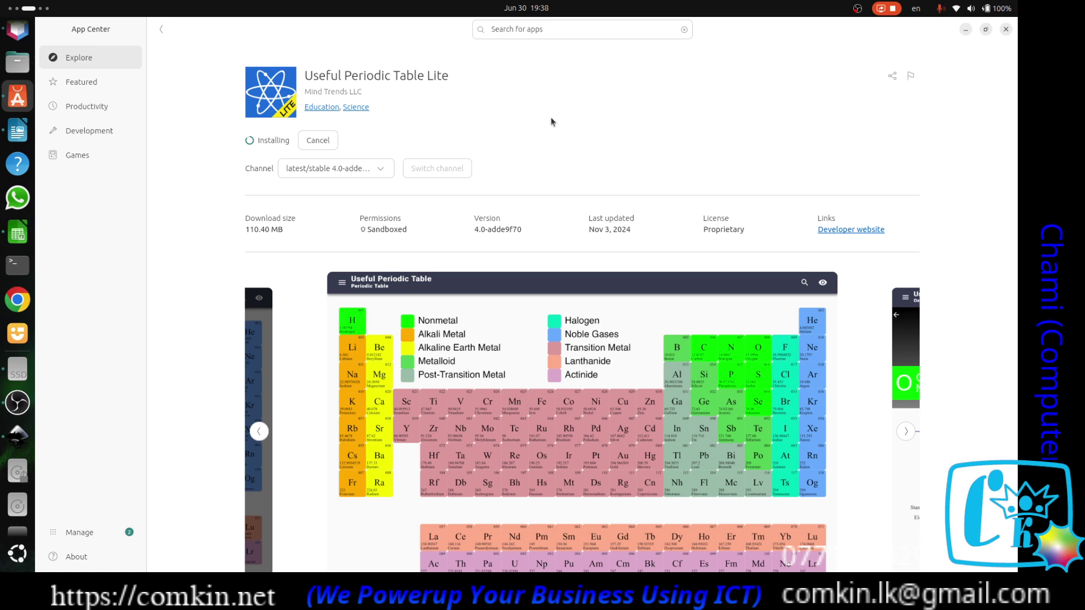
{"action": "scroll", "coordinate": [541, 142], "scroll_direction": "down", "scroll_amount": 5}
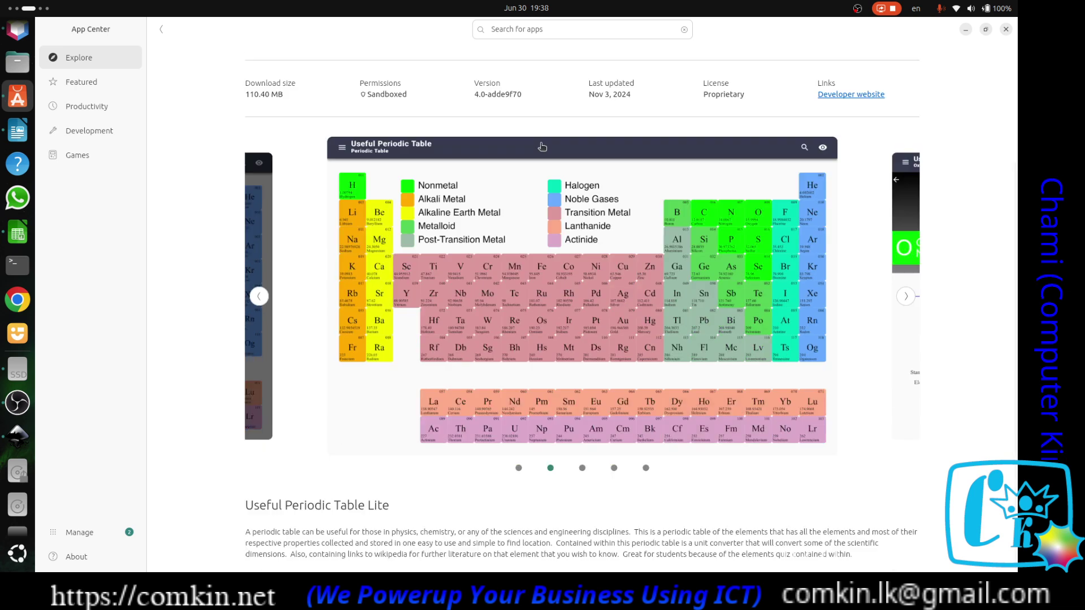
{"action": "scroll", "coordinate": [541, 147], "scroll_direction": "up", "scroll_amount": 5}
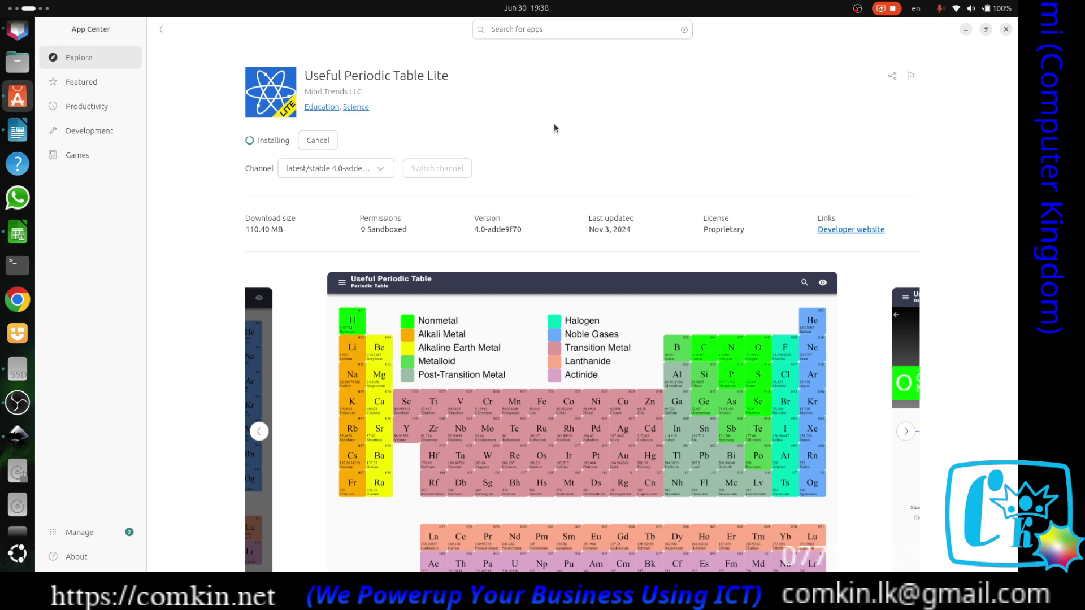
{"action": "scroll", "coordinate": [552, 130], "scroll_direction": "down", "scroll_amount": 3}
{"action": "scroll", "coordinate": [551, 133], "scroll_direction": "up", "scroll_amount": 3}
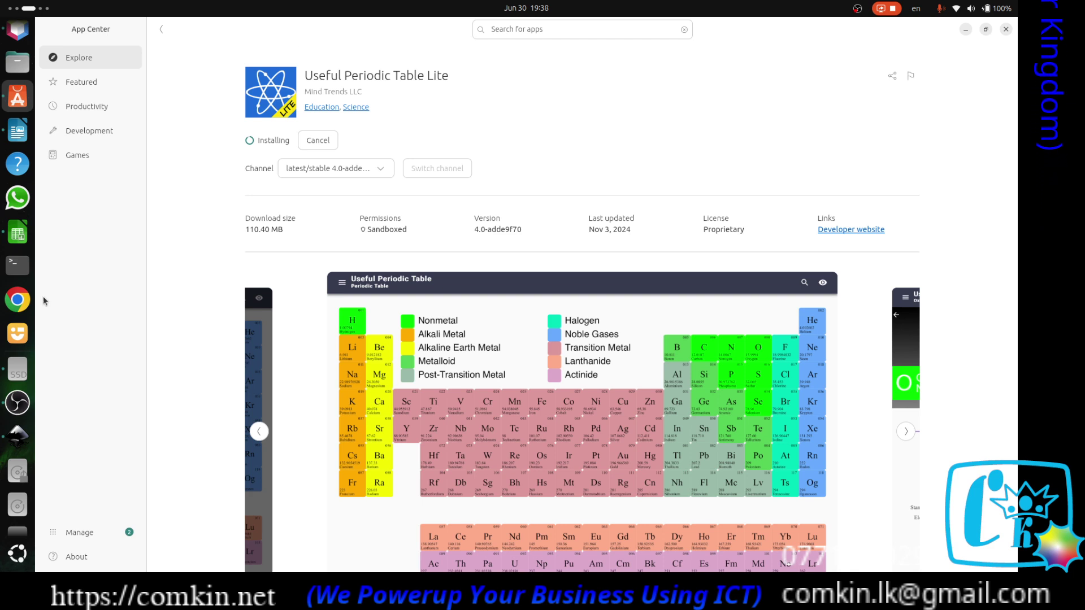
Open ubuntu.com in Google Chrome and accept all trackers.
{"action": "left_click", "coordinate": [18, 300]}
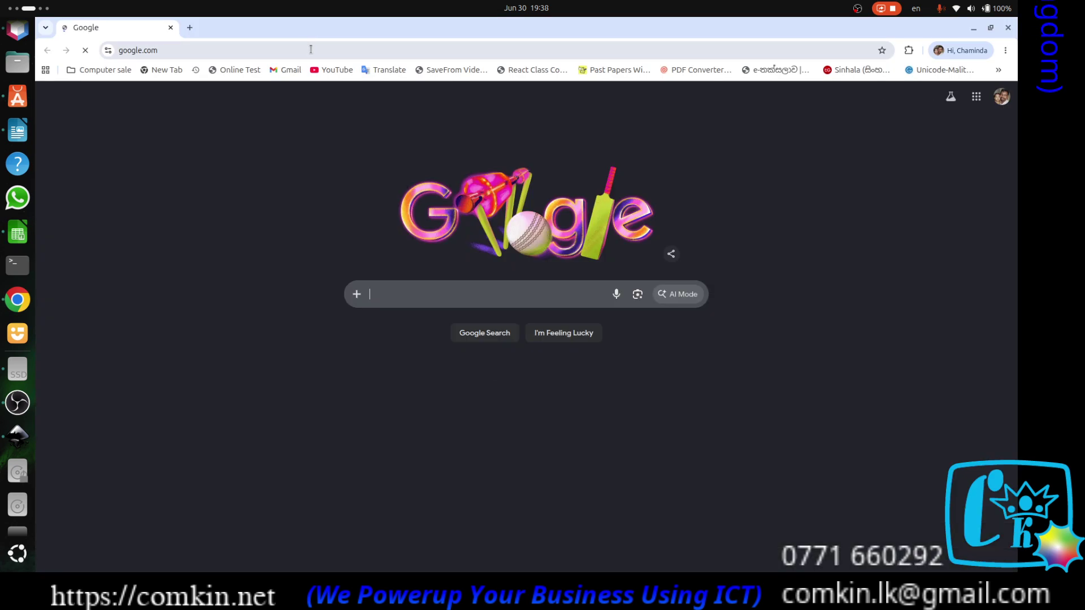
{"action": "left_click", "coordinate": [266, 50]}
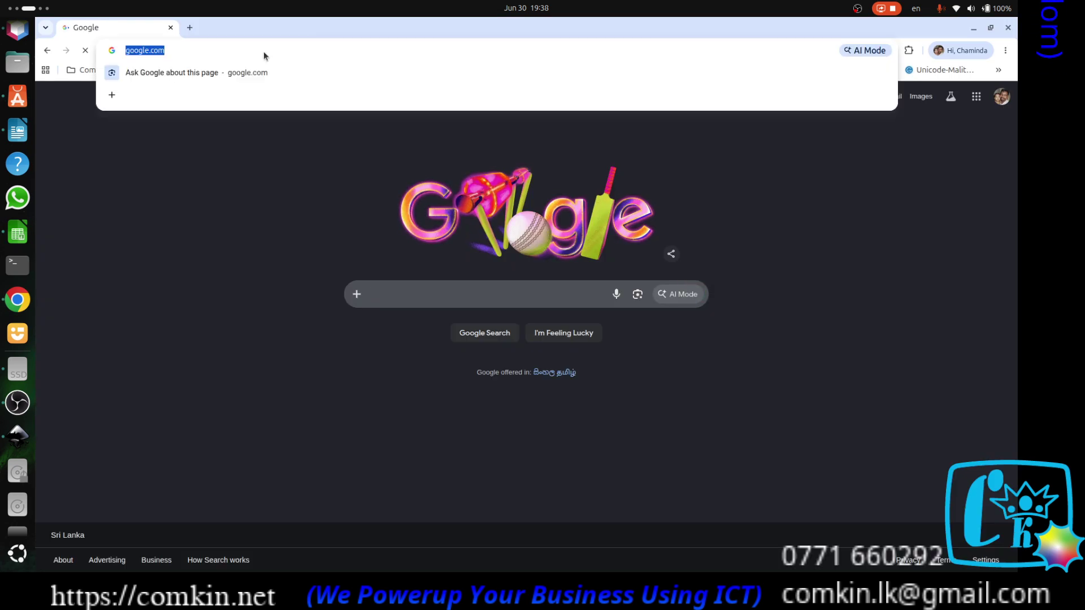
{"action": "type", "text": "ubun"}
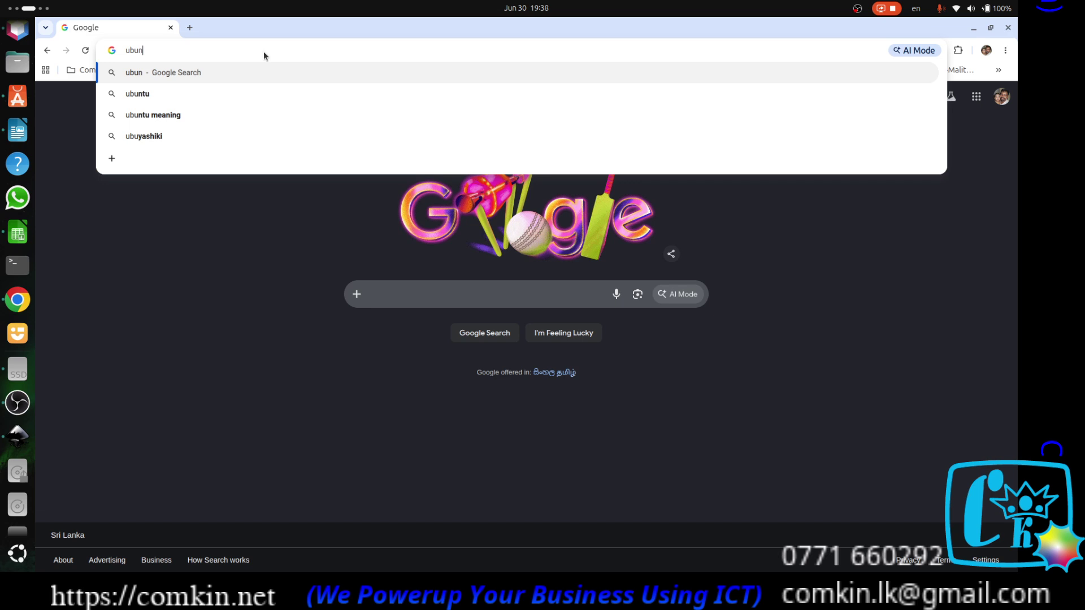
{"action": "type", "text": "tu.com"}
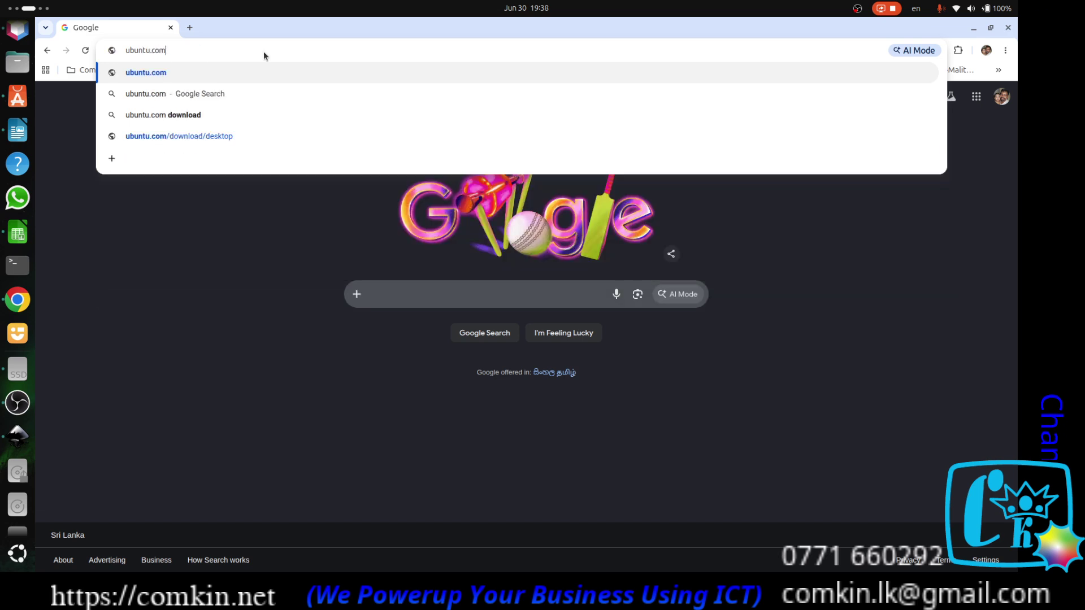
{"action": "key", "text": "Return"}
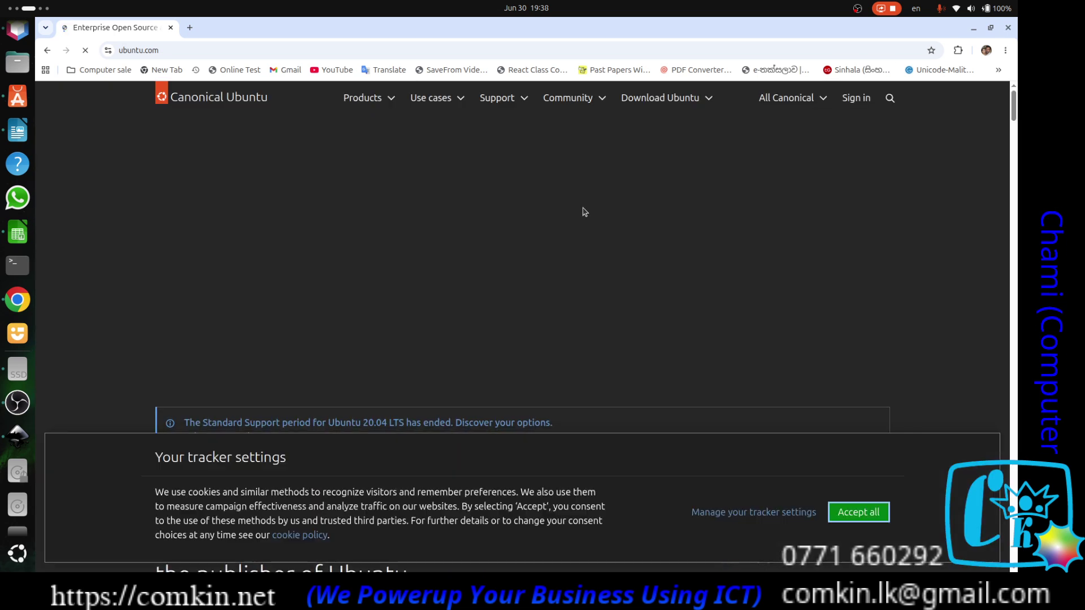
{"action": "left_click", "coordinate": [863, 514]}
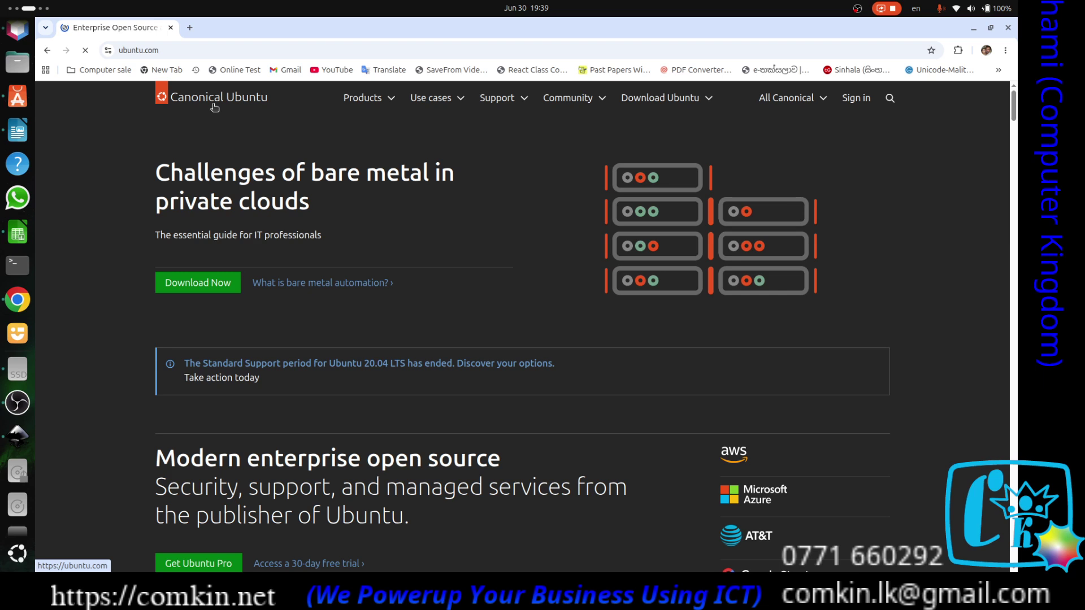
Show the Download Ubuntu options for Desktop on ubuntu.com and look through the home page's sections.
{"action": "scroll", "coordinate": [393, 220], "scroll_direction": "down", "scroll_amount": 4}
{"action": "scroll", "coordinate": [393, 220], "scroll_direction": "up", "scroll_amount": 4}
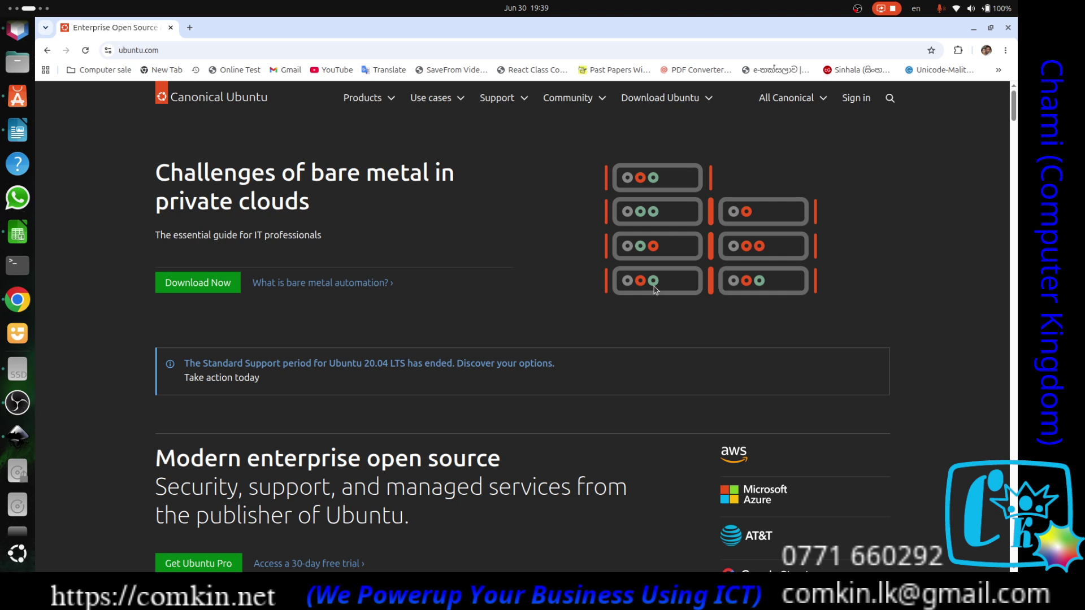
{"action": "left_click", "coordinate": [704, 101]}
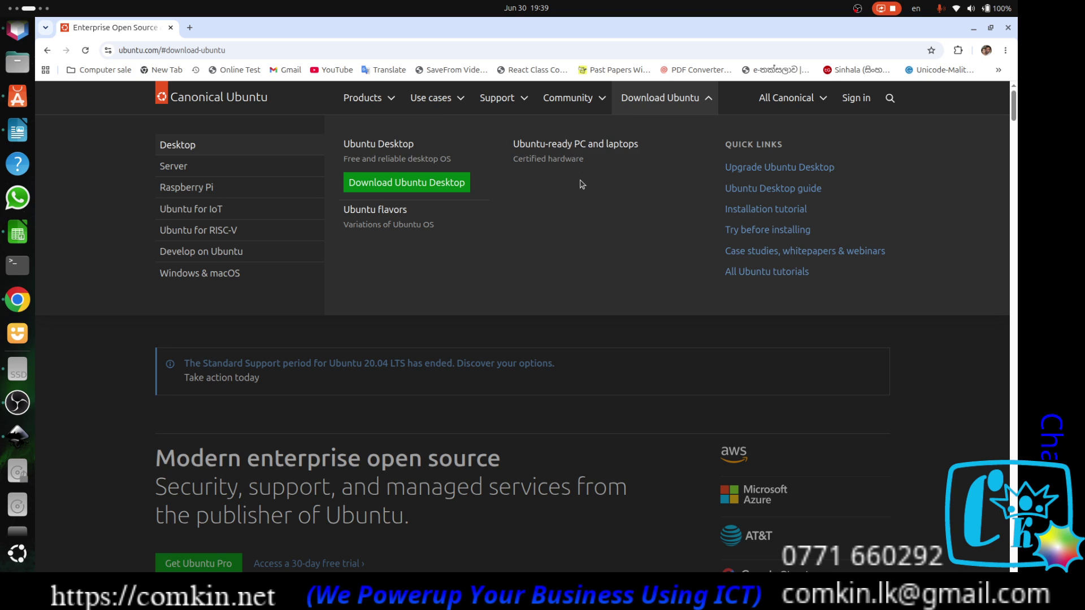
{"action": "scroll", "coordinate": [582, 235], "scroll_direction": "down", "scroll_amount": 4}
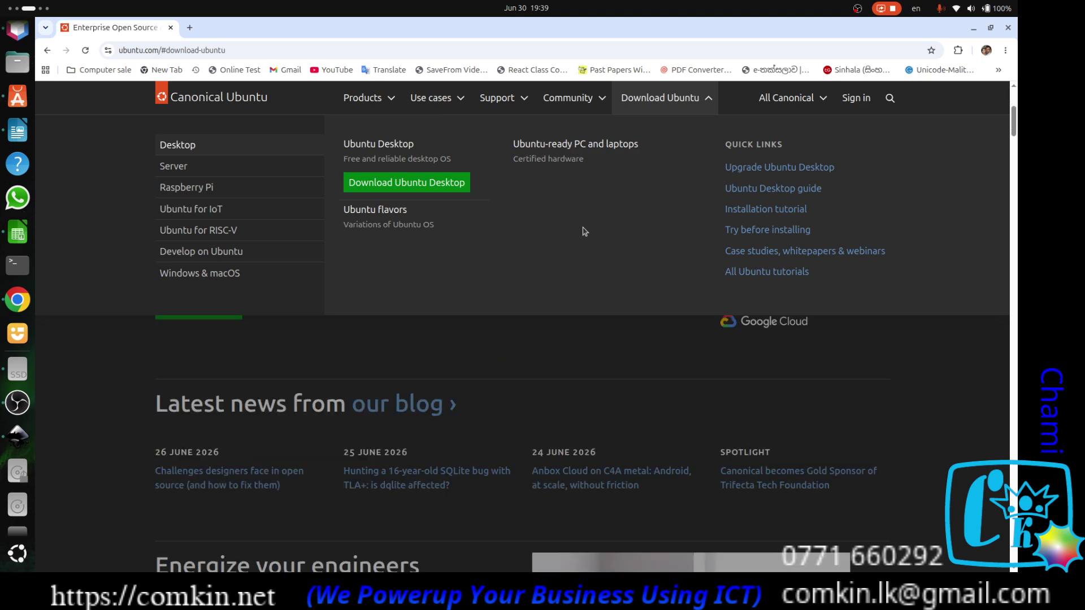
{"action": "scroll", "coordinate": [586, 229], "scroll_direction": "down", "scroll_amount": 10}
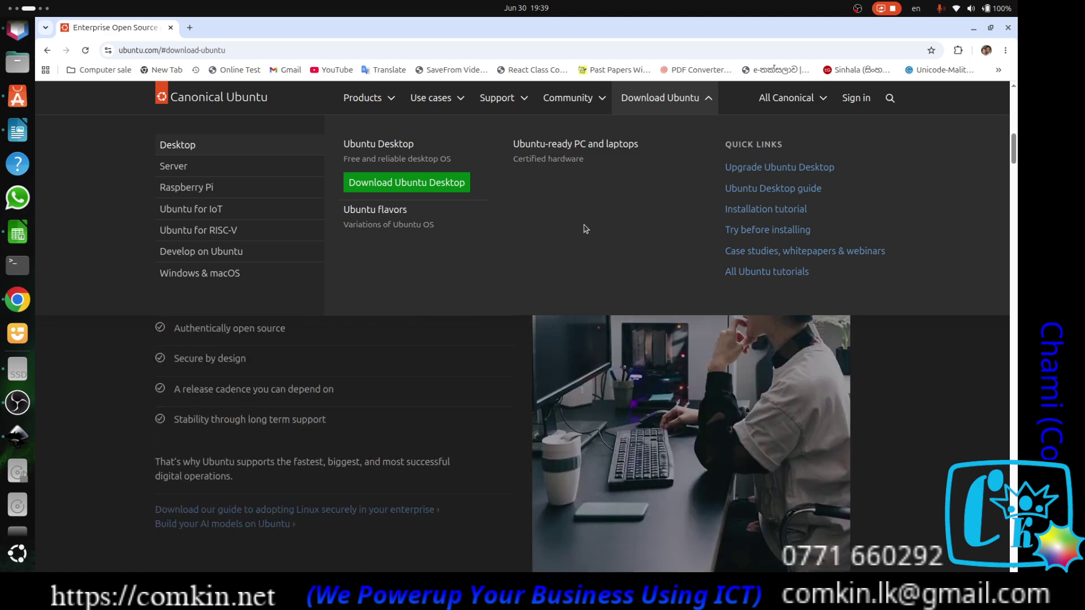
{"action": "scroll", "coordinate": [585, 235], "scroll_direction": "down", "scroll_amount": 12}
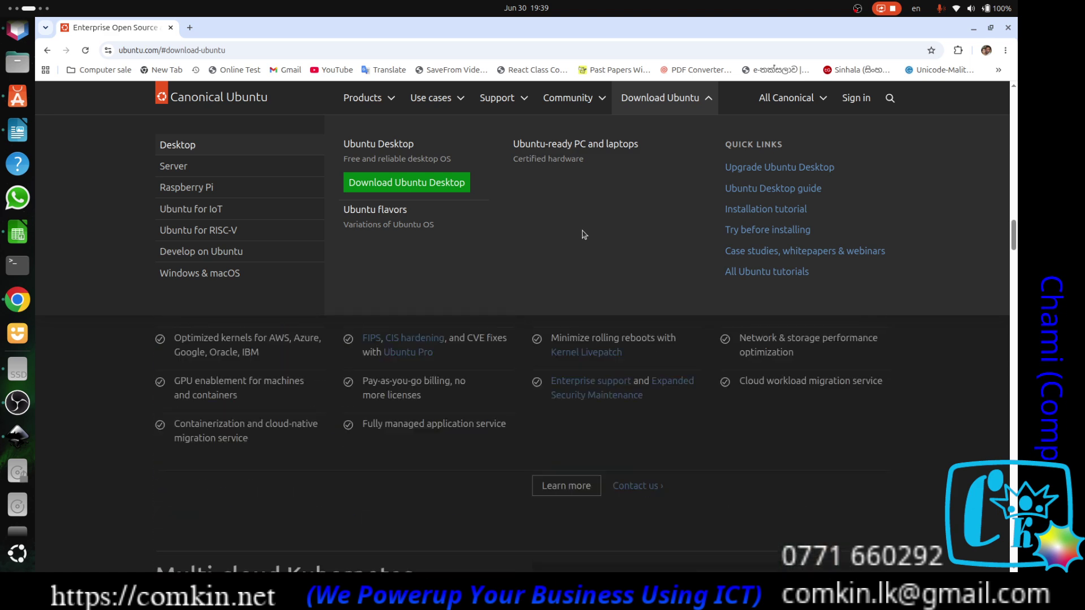
{"action": "scroll", "coordinate": [584, 234], "scroll_direction": "down", "scroll_amount": 12}
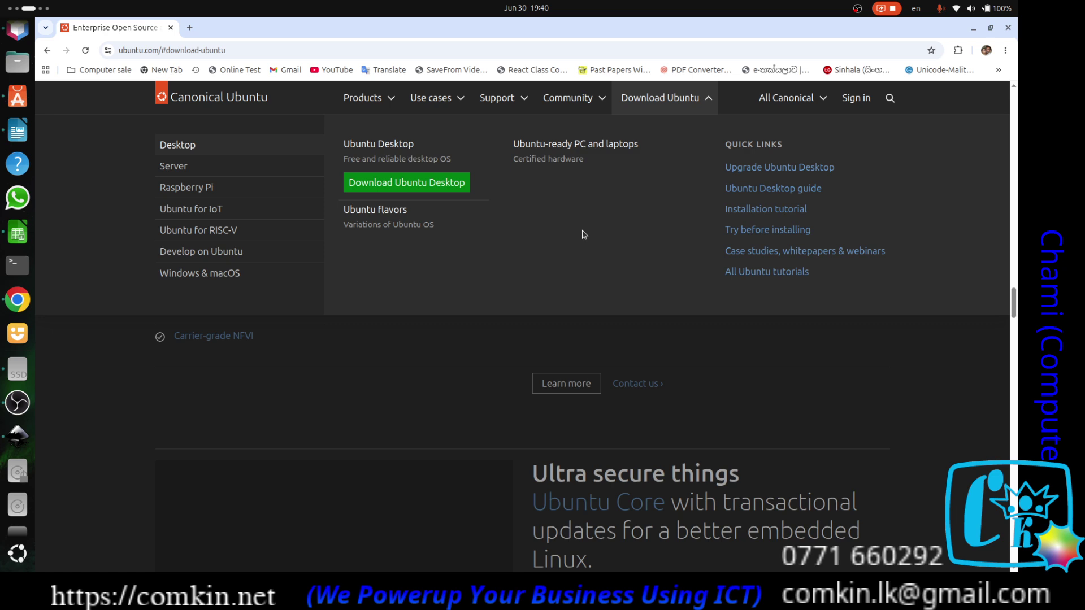
{"action": "scroll", "coordinate": [585, 235], "scroll_direction": "up", "scroll_amount": 12}
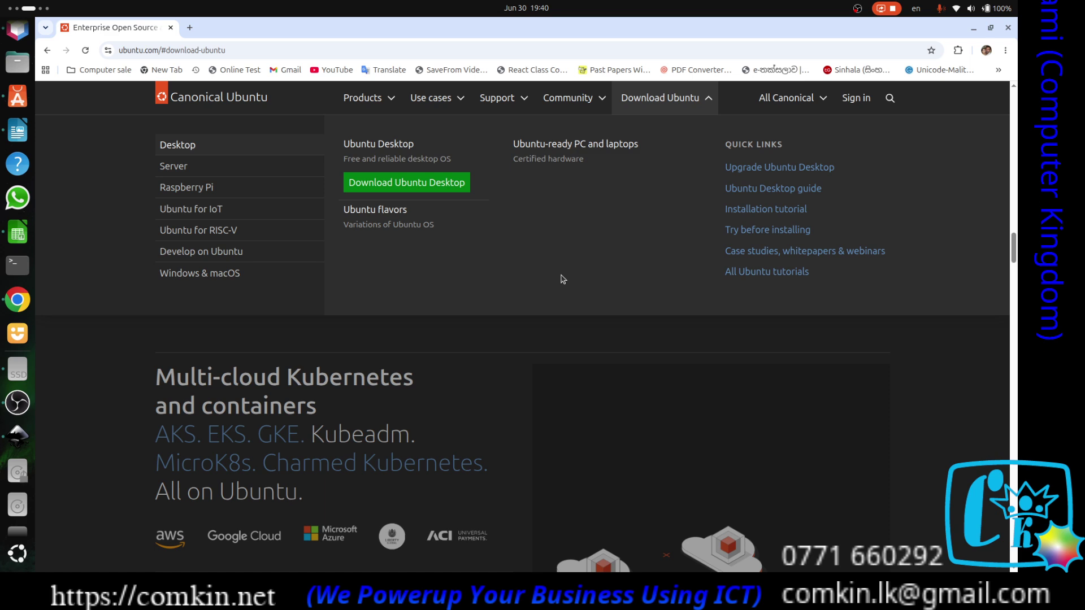
Switch to the App Center workspace and launch the installed Useful Periodic Table Lite app.
{"action": "key", "text": "super+Page_Down"}
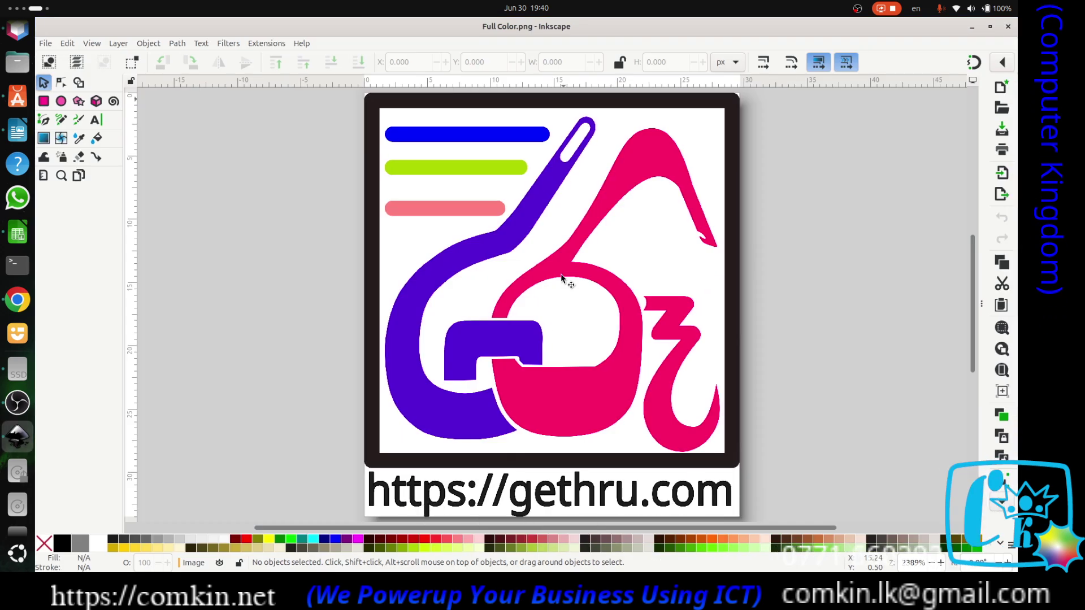
{"action": "key", "text": "super+Page_Up"}
{"action": "key", "text": "super+Page_Up"}
{"action": "key", "text": "super+Page_Up"}
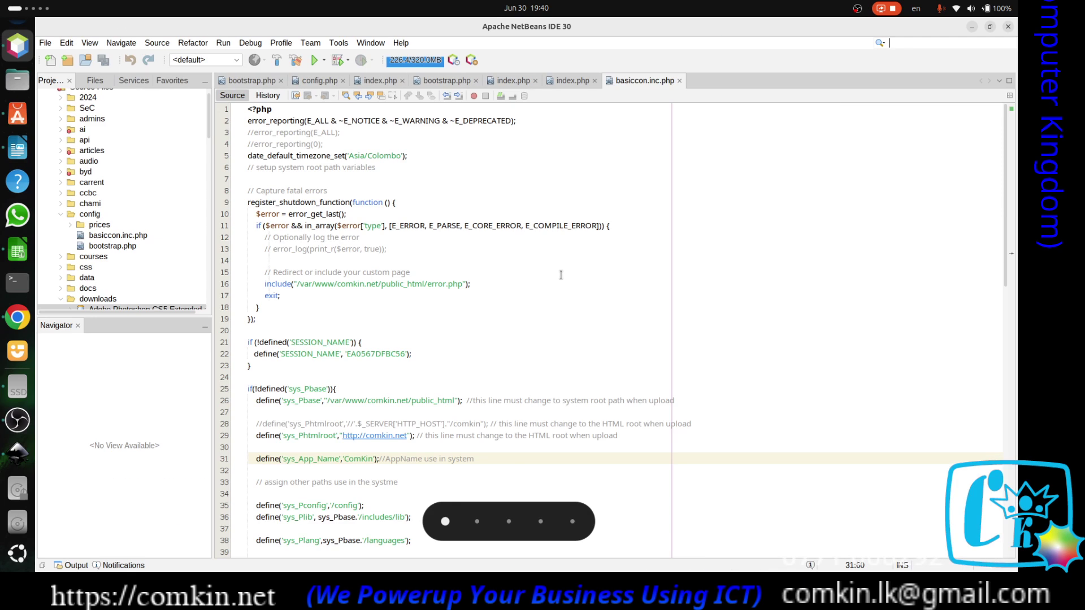
{"action": "key", "text": "super+Page_Down"}
{"action": "key", "text": "super+Page_Down"}
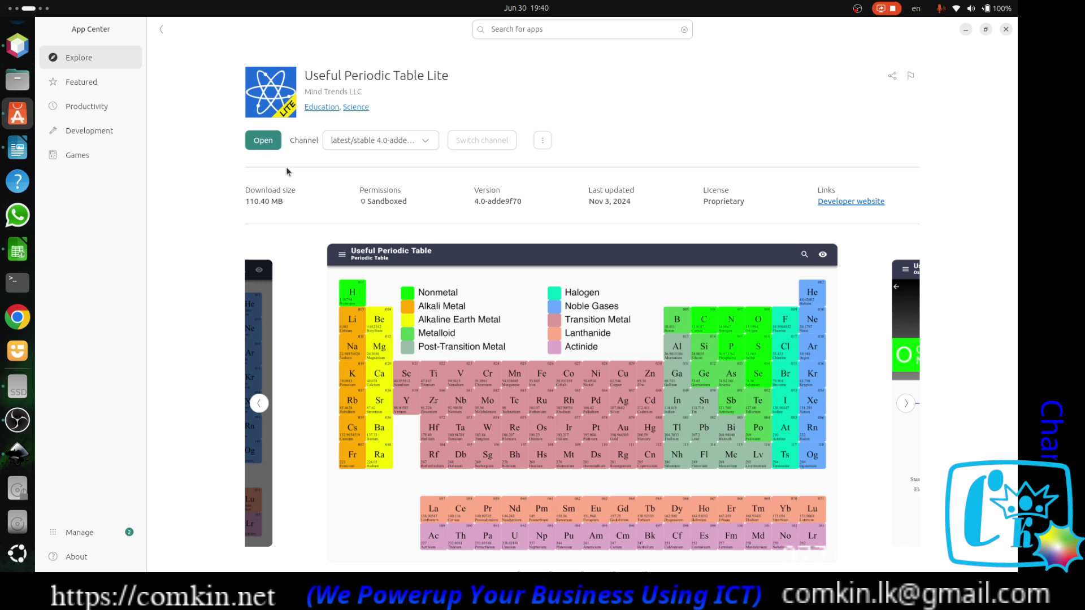
{"action": "left_click", "coordinate": [261, 141]}
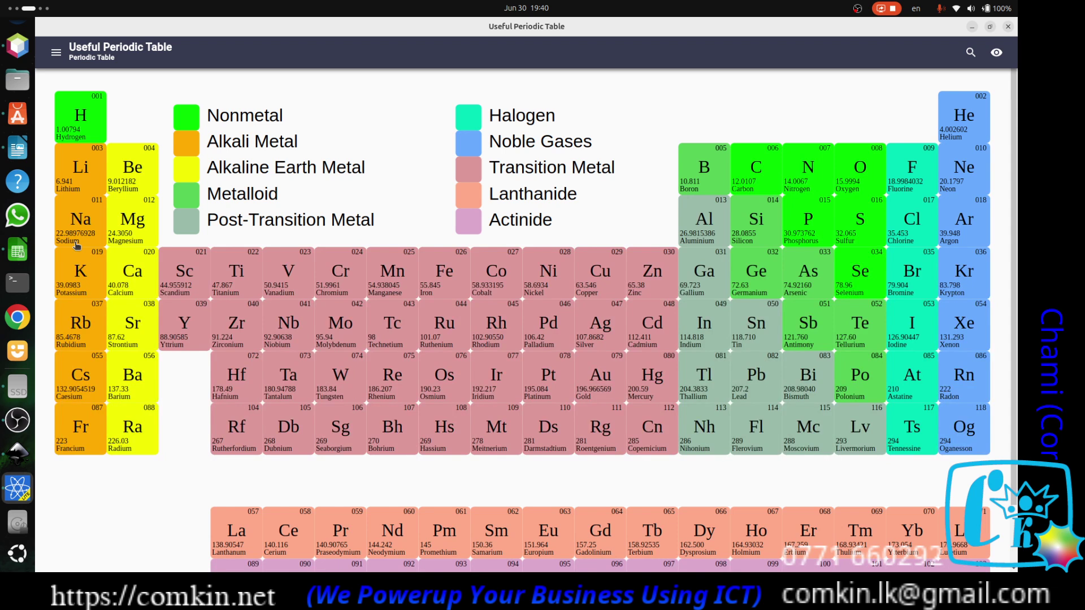
View the general properties of Boron, Silver and Flerovium in turn, returning to the periodic table after each.
{"action": "left_click", "coordinate": [707, 165]}
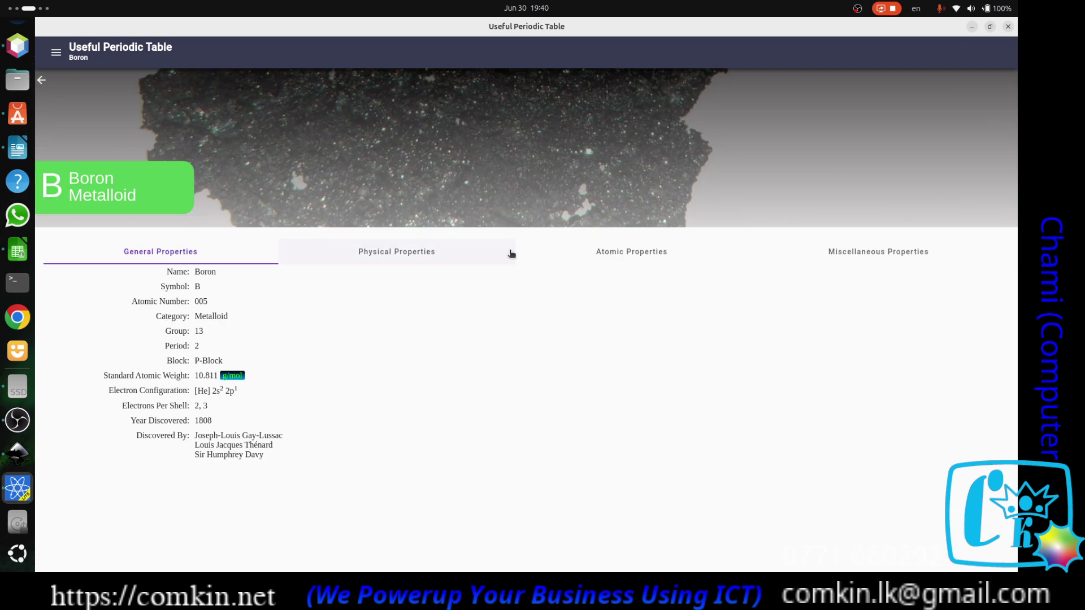
{"action": "left_click", "coordinate": [43, 82]}
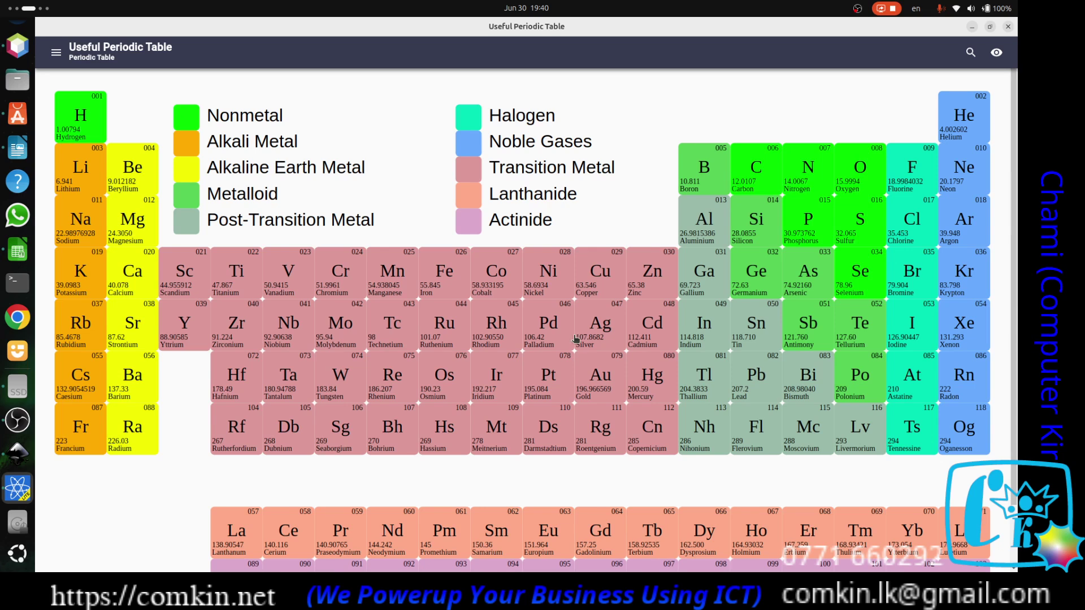
{"action": "left_click", "coordinate": [599, 327]}
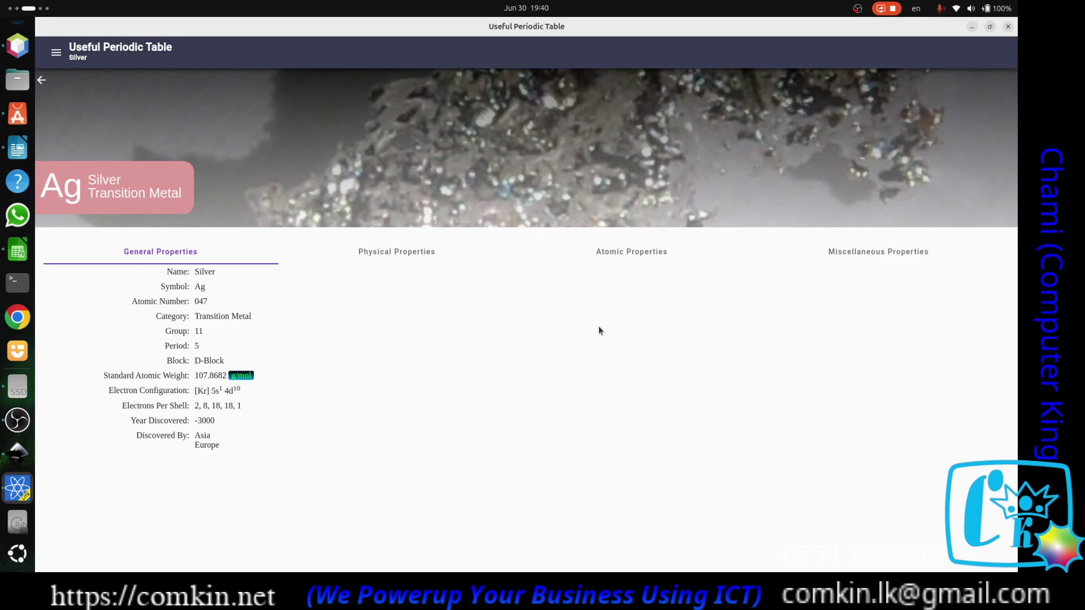
{"action": "left_click", "coordinate": [42, 82]}
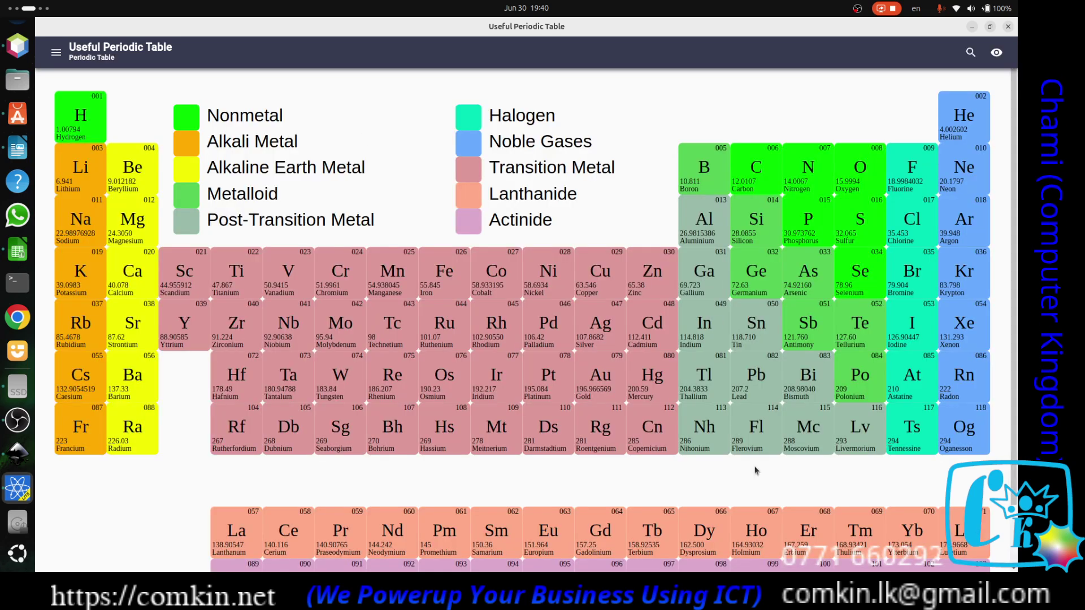
{"action": "left_click", "coordinate": [759, 430]}
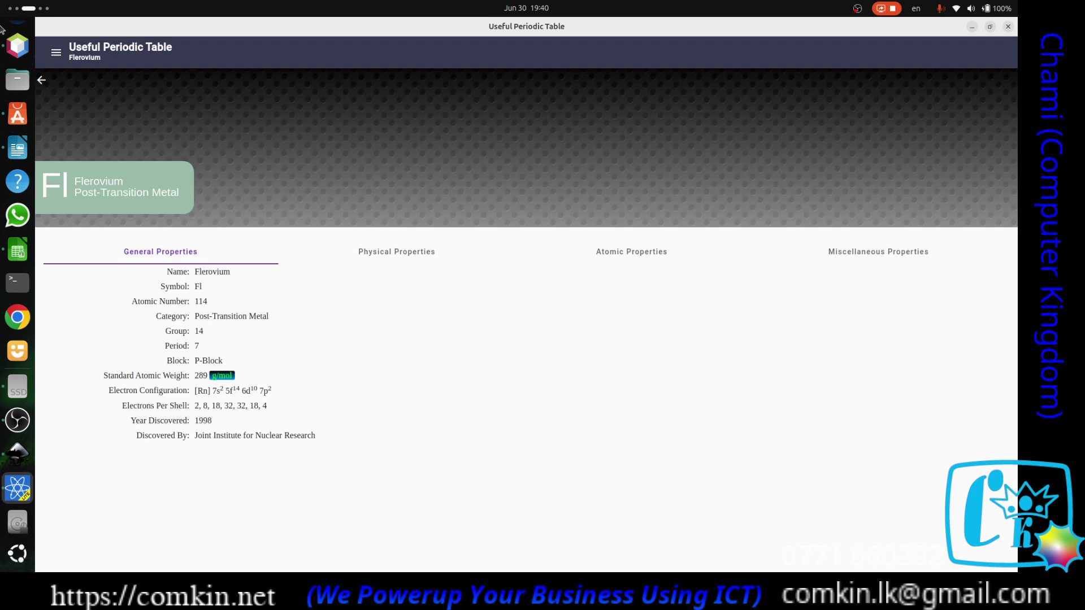
{"action": "left_click", "coordinate": [42, 82]}
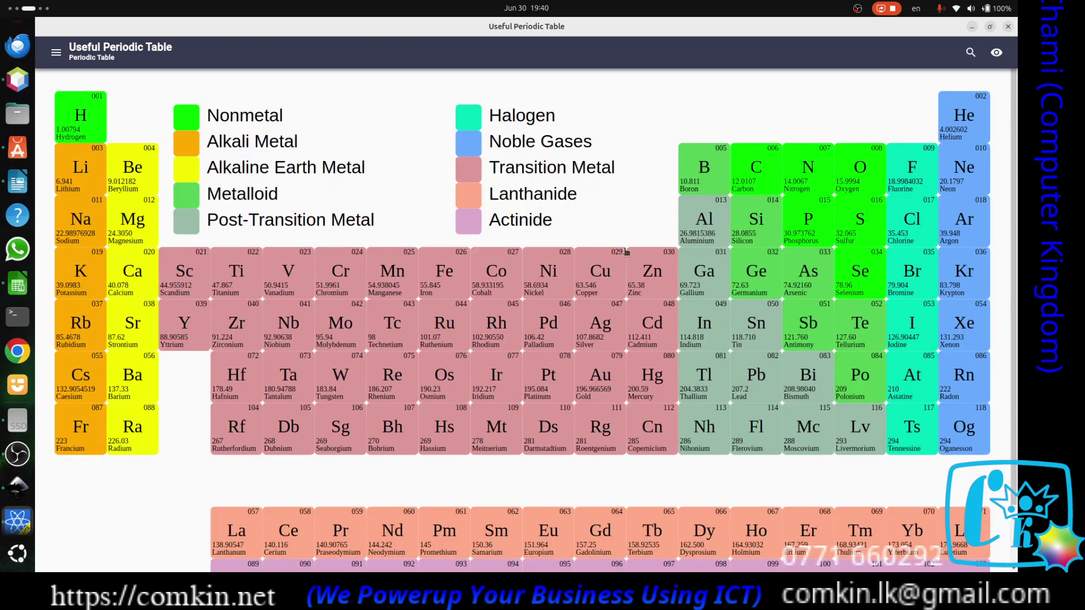
Examine the lower rows of the periodic table and the app's navigation options, and close the navigation list.
{"action": "scroll", "coordinate": [646, 322], "scroll_direction": "down", "scroll_amount": 2}
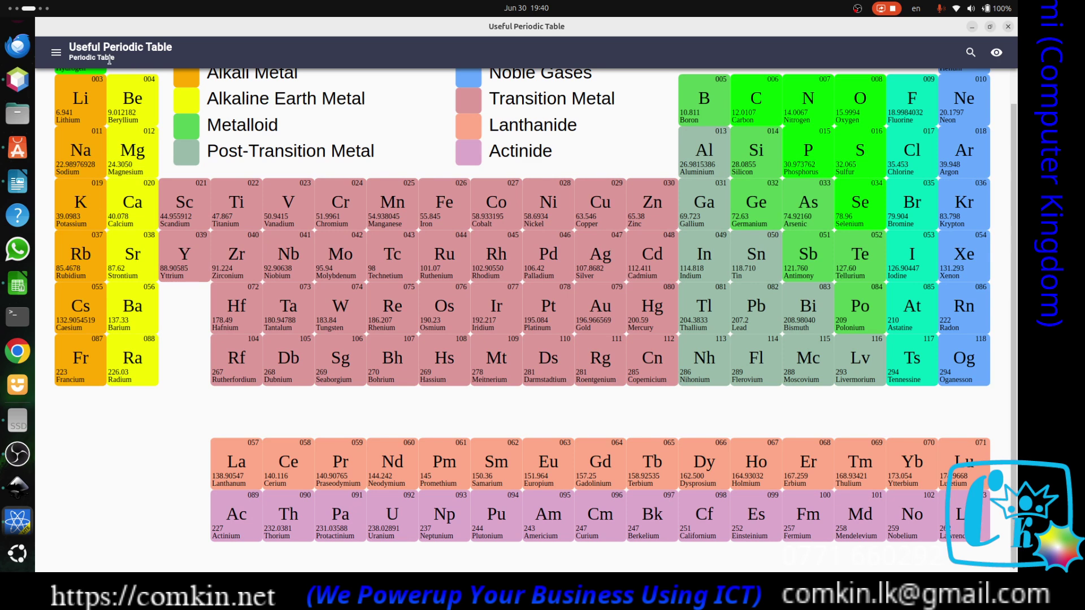
{"action": "left_click", "coordinate": [56, 53]}
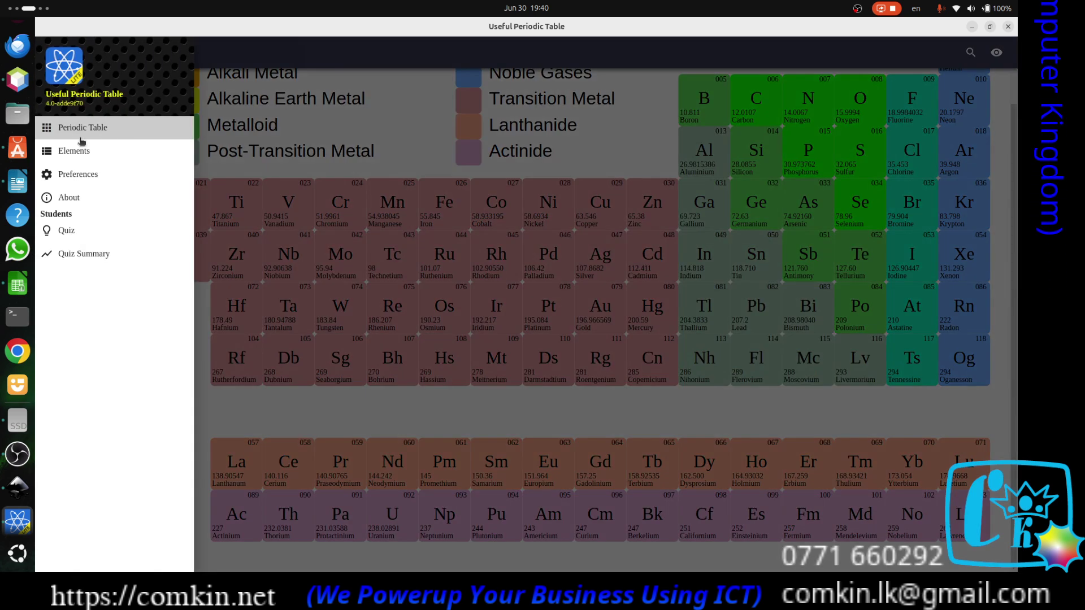
{"action": "left_click", "coordinate": [617, 252]}
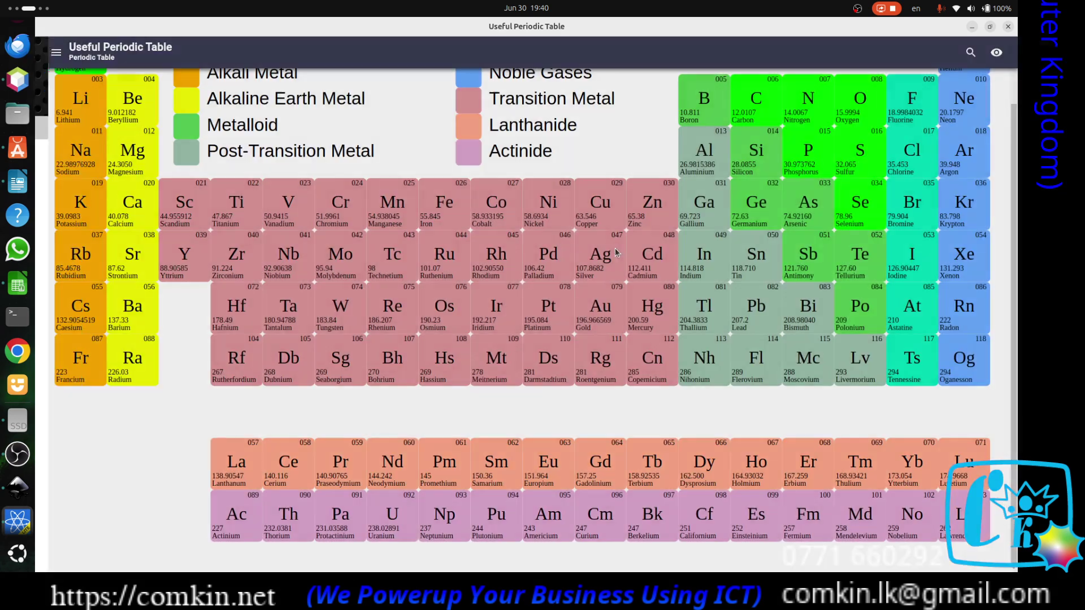